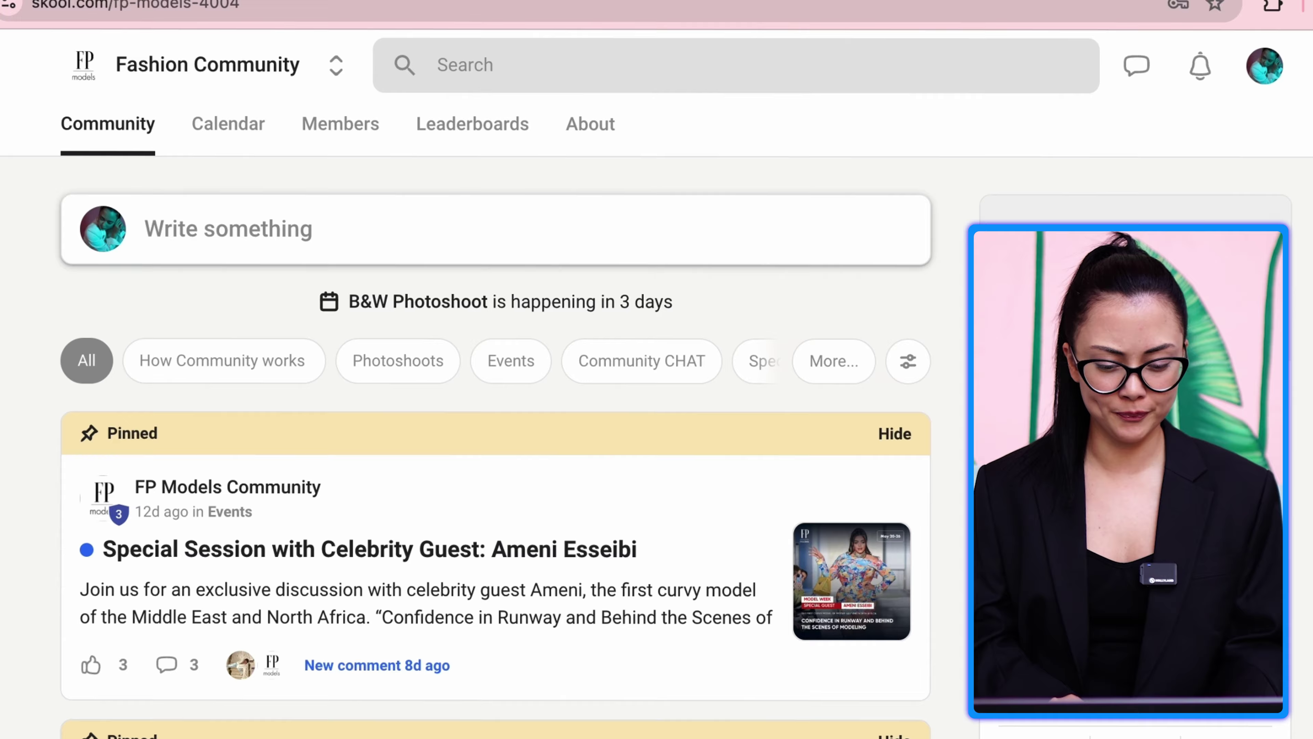
# Scroll the community feed down to the Special Session with Celebrity Guest post
pyautogui.scroll(-10, 494, 414)
pyautogui.scroll(-8, 494, 414)
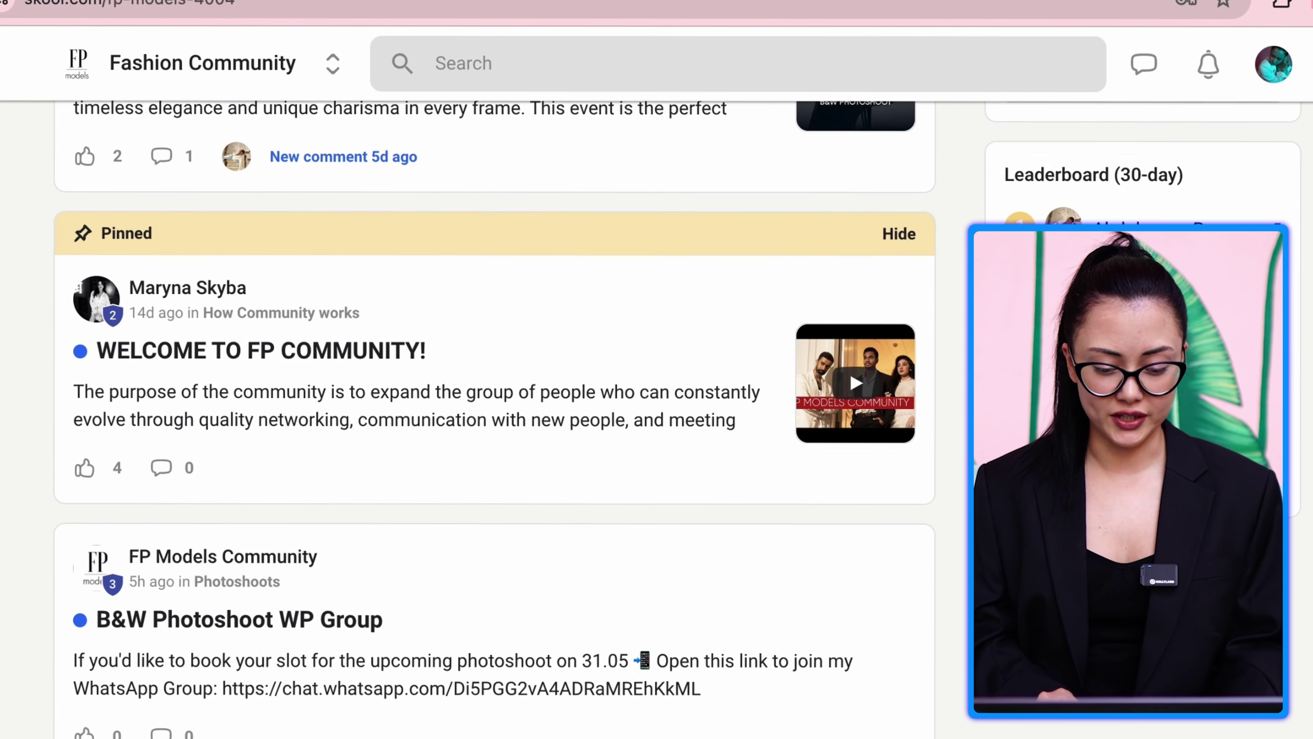
pyautogui.scroll(-2, 494, 414)
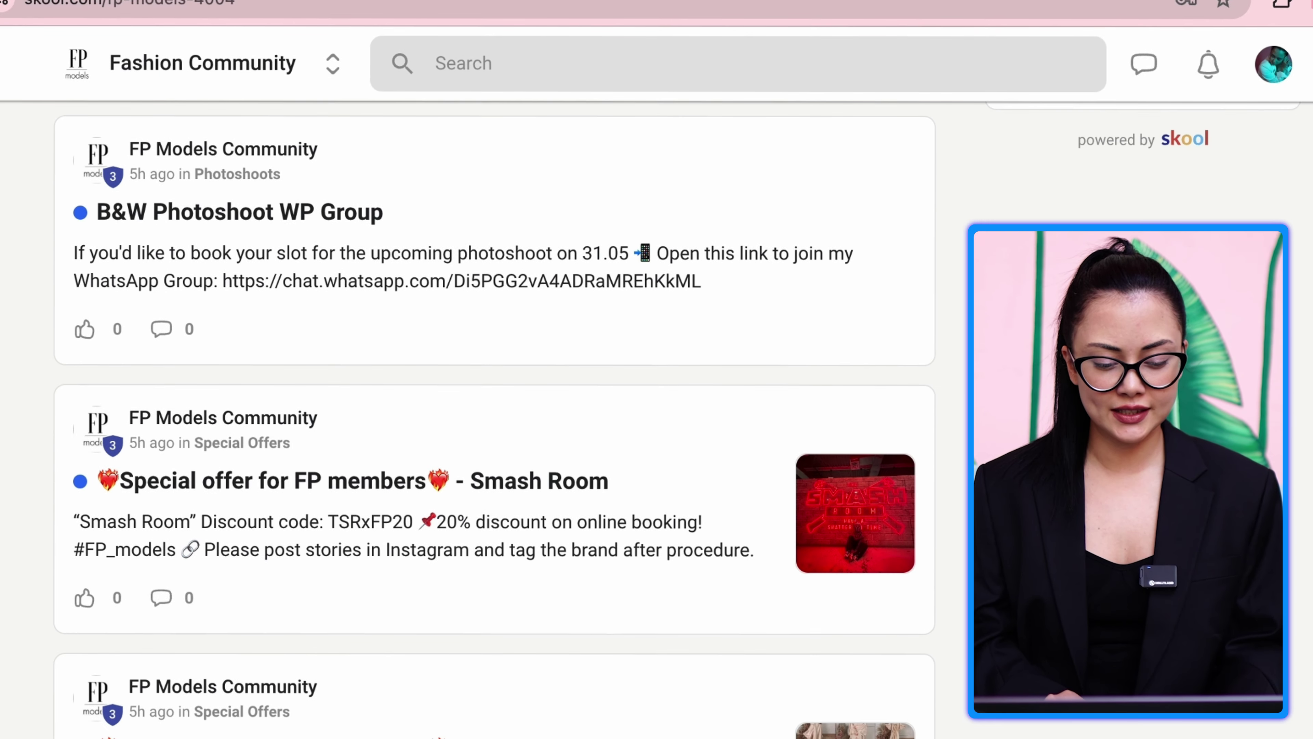
pyautogui.scroll(-2, 493, 414)
pyautogui.scroll(20, 494, 413)
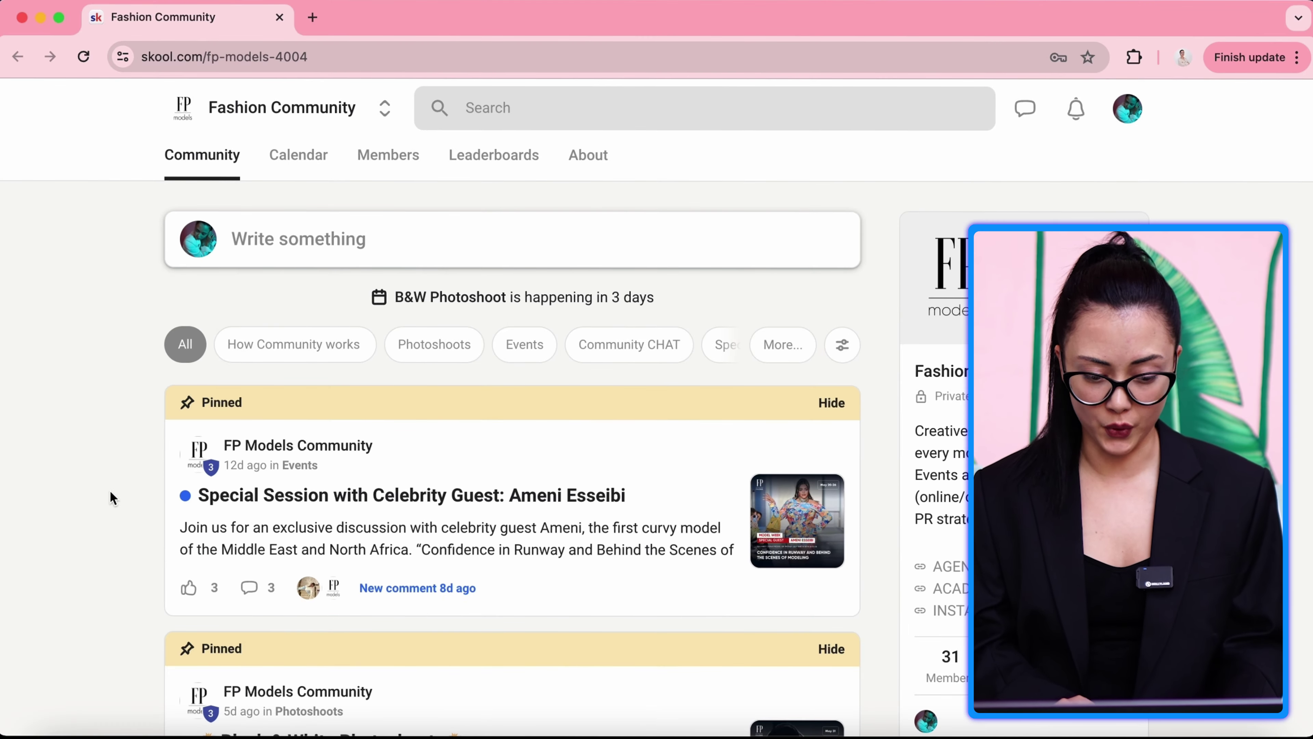
pyautogui.scroll(-2, 110, 491)
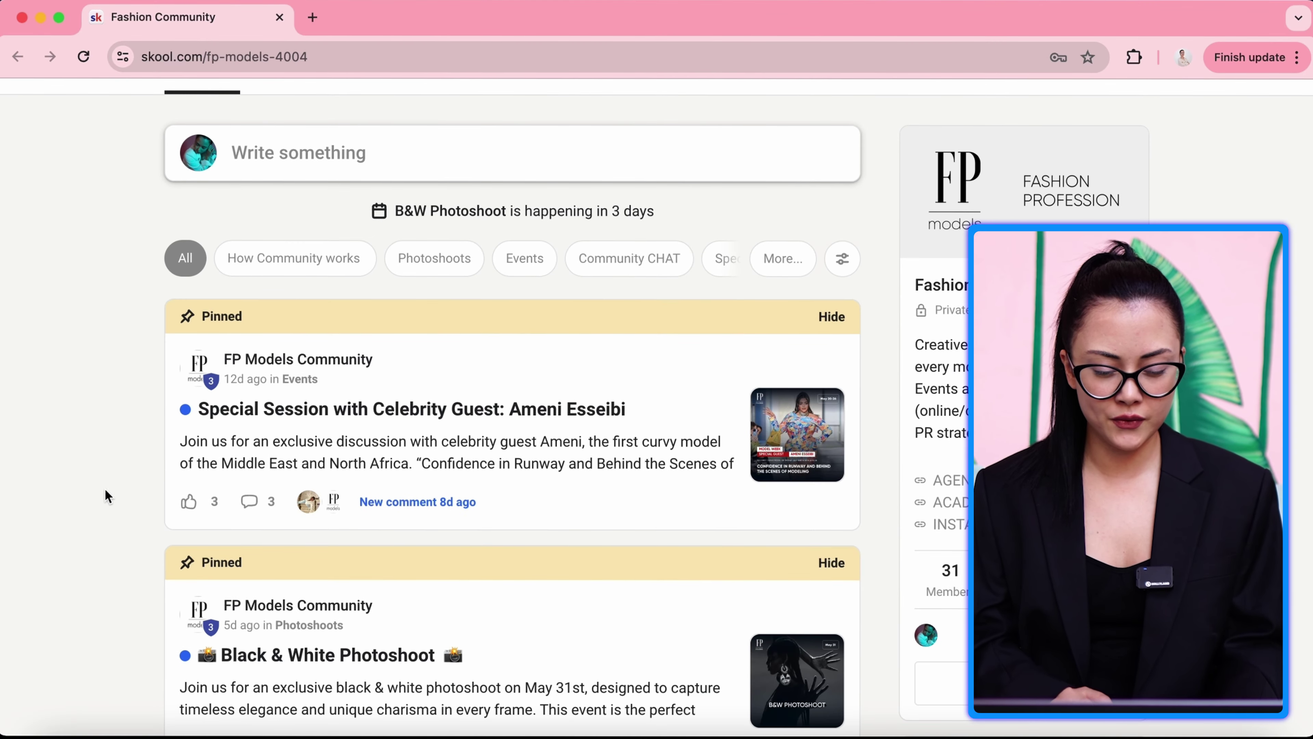
pyautogui.scroll(-3, 158, 543)
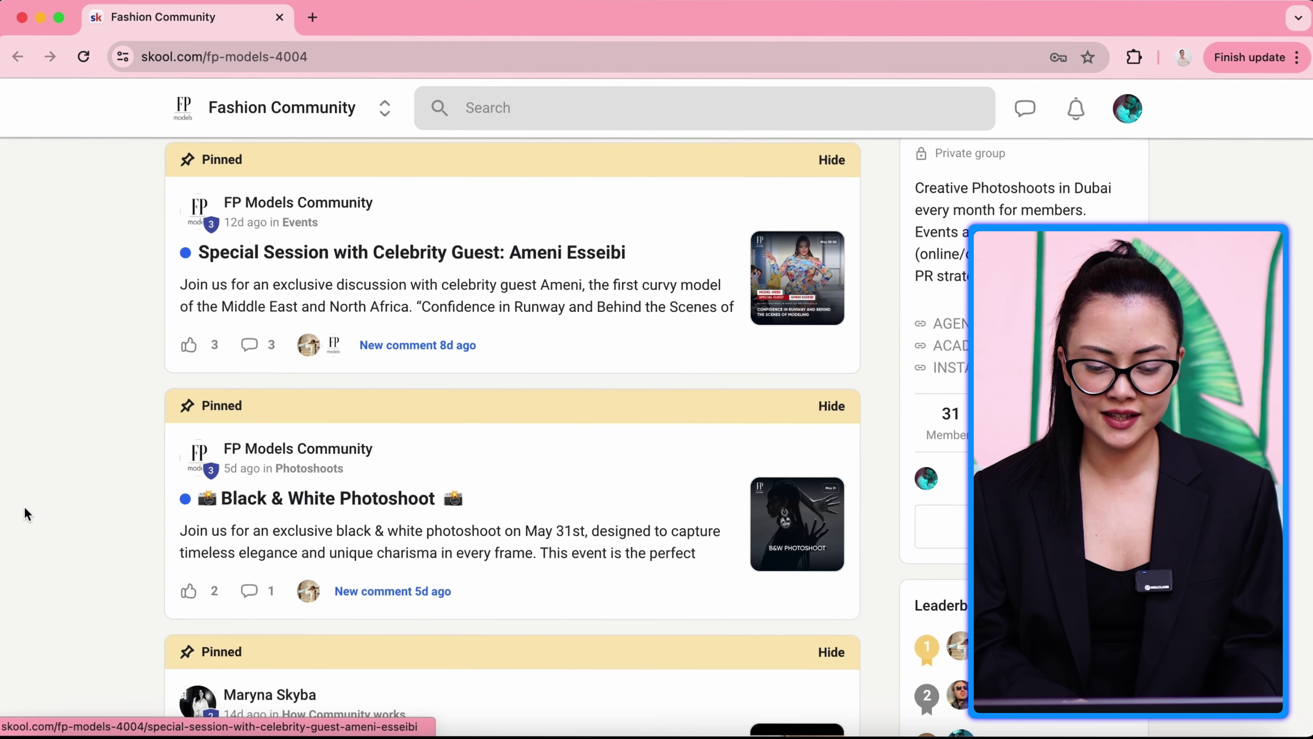
pyautogui.scroll(-1, 84, 507)
pyautogui.scroll(-2, 83, 507)
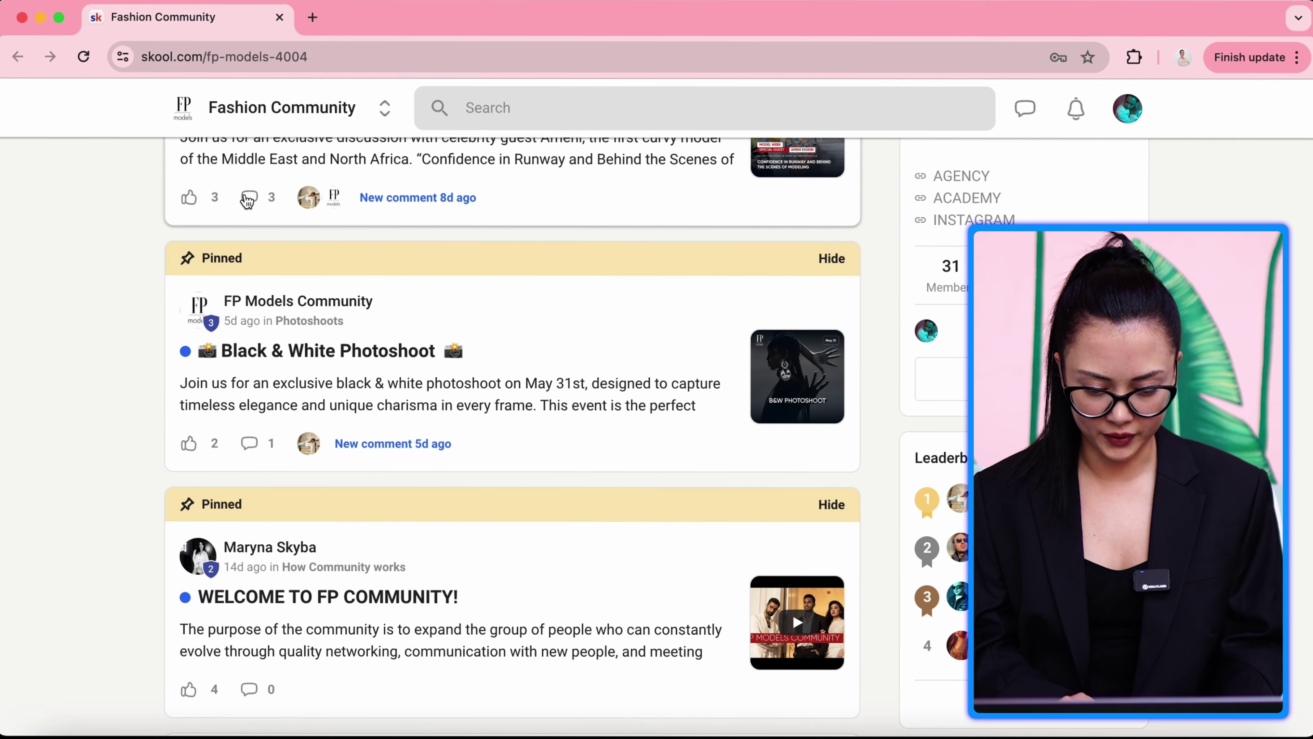
# Open the Special Session post's comments and scroll to the comment box
pyautogui.click(248, 199)
pyautogui.scroll(-2, 549, 360)
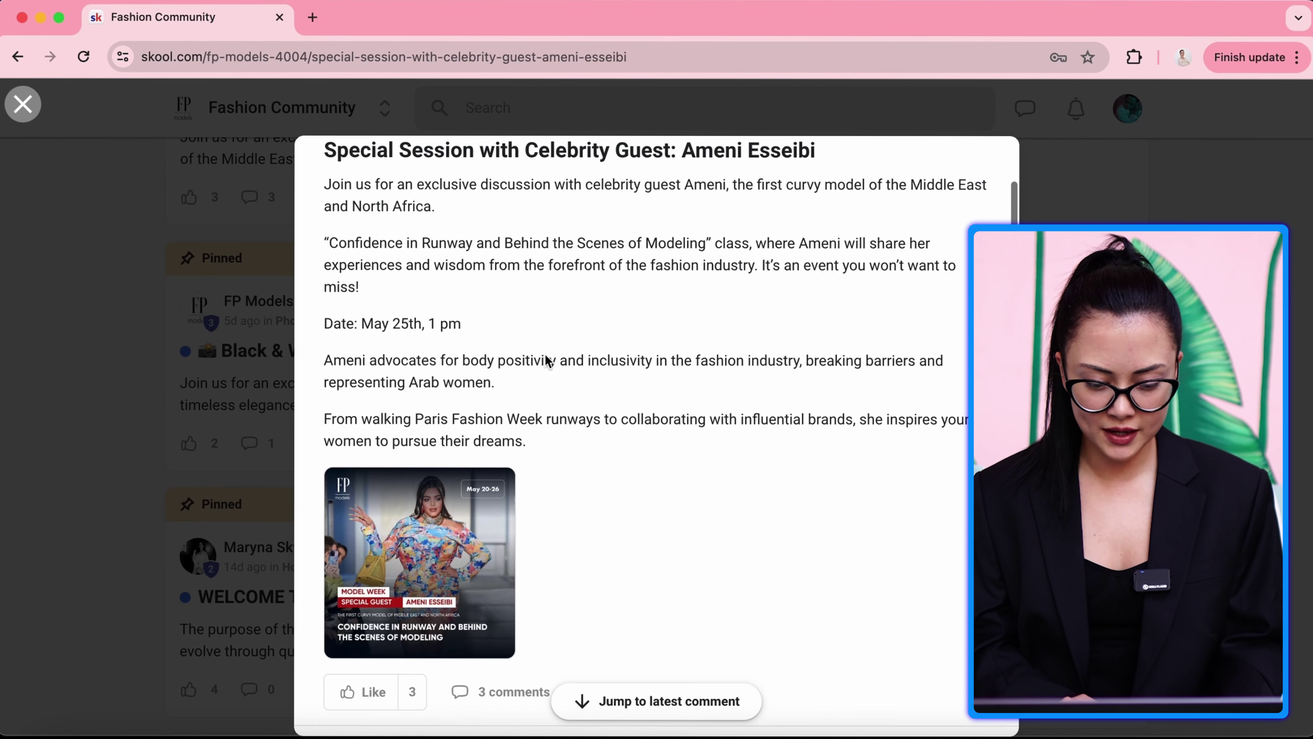
pyautogui.scroll(-5, 548, 360)
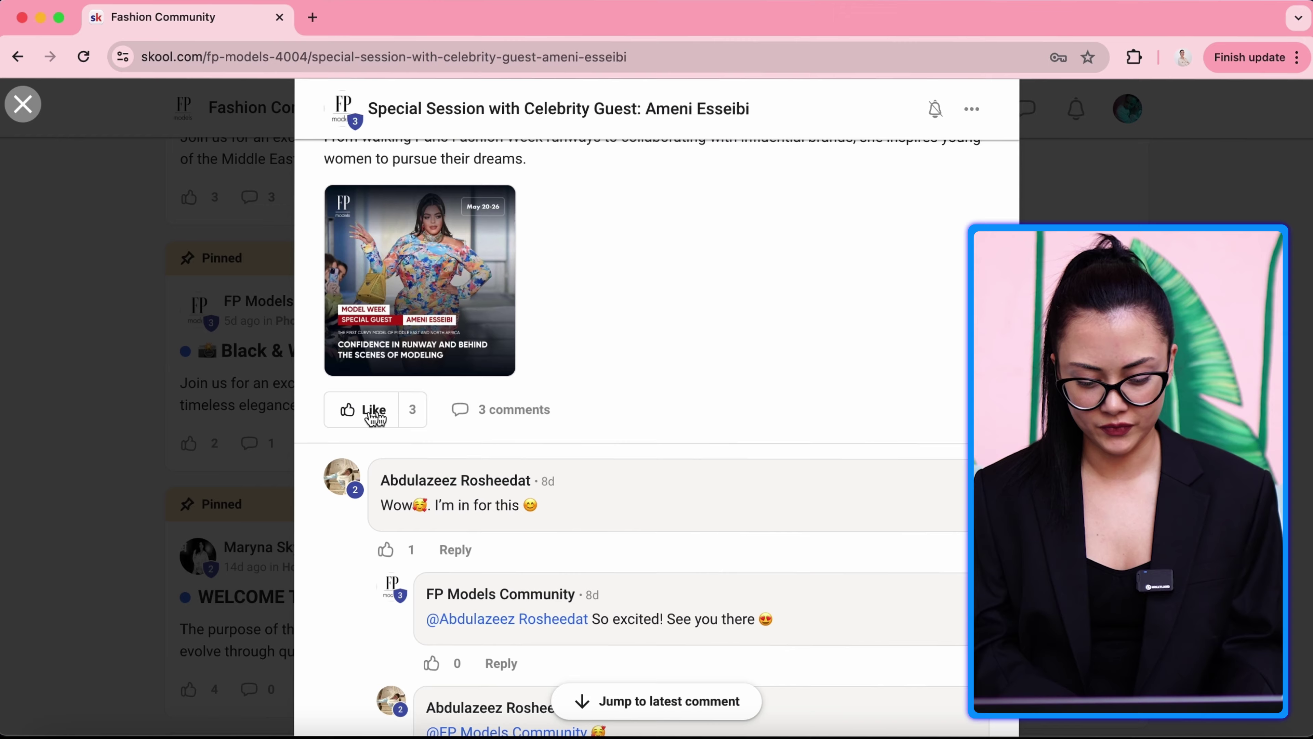
pyautogui.click(351, 419)
pyautogui.scroll(-3, 504, 486)
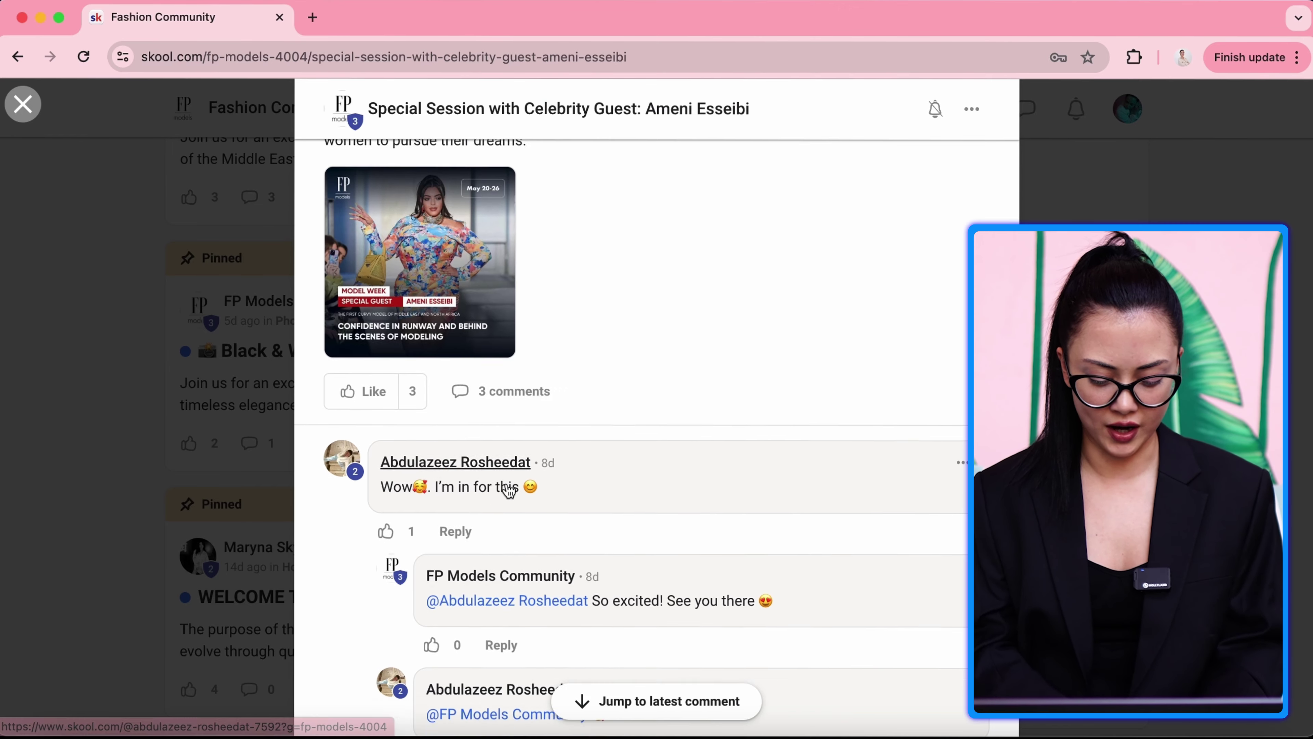
# Post the comment 'in', bringing the Special Session post to 4 comments
pyautogui.click(498, 682)
pyautogui.write('in')
pyautogui.scroll(1, 817, 634)
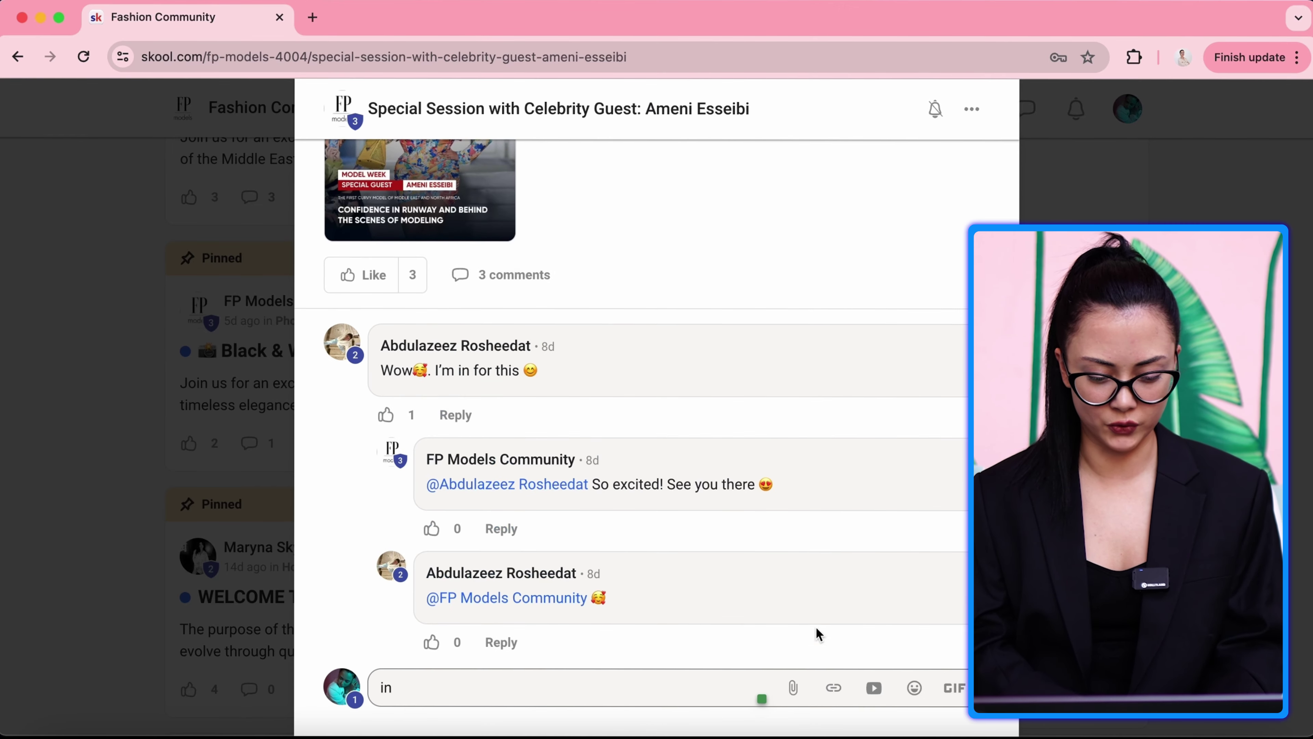
pyautogui.press('Return')
pyautogui.click(41, 505)
pyautogui.scroll(-3, 41, 504)
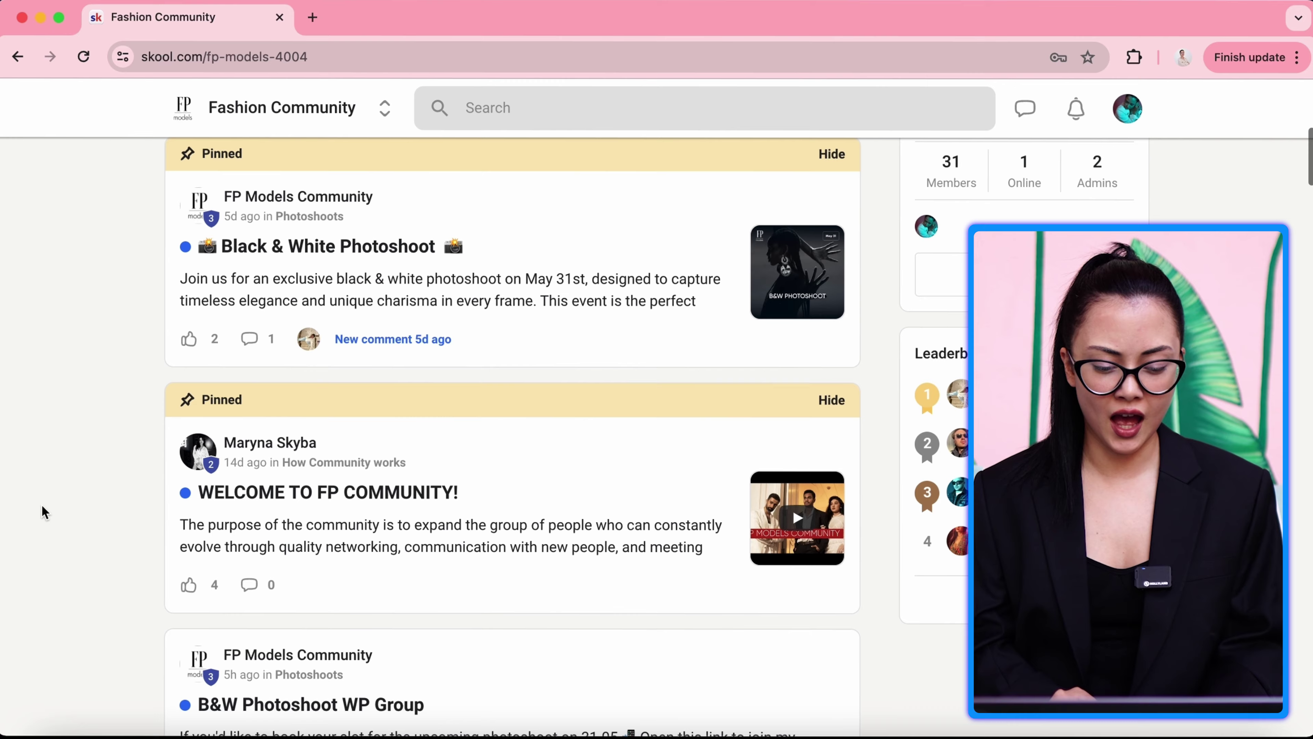
pyautogui.scroll(4, 43, 511)
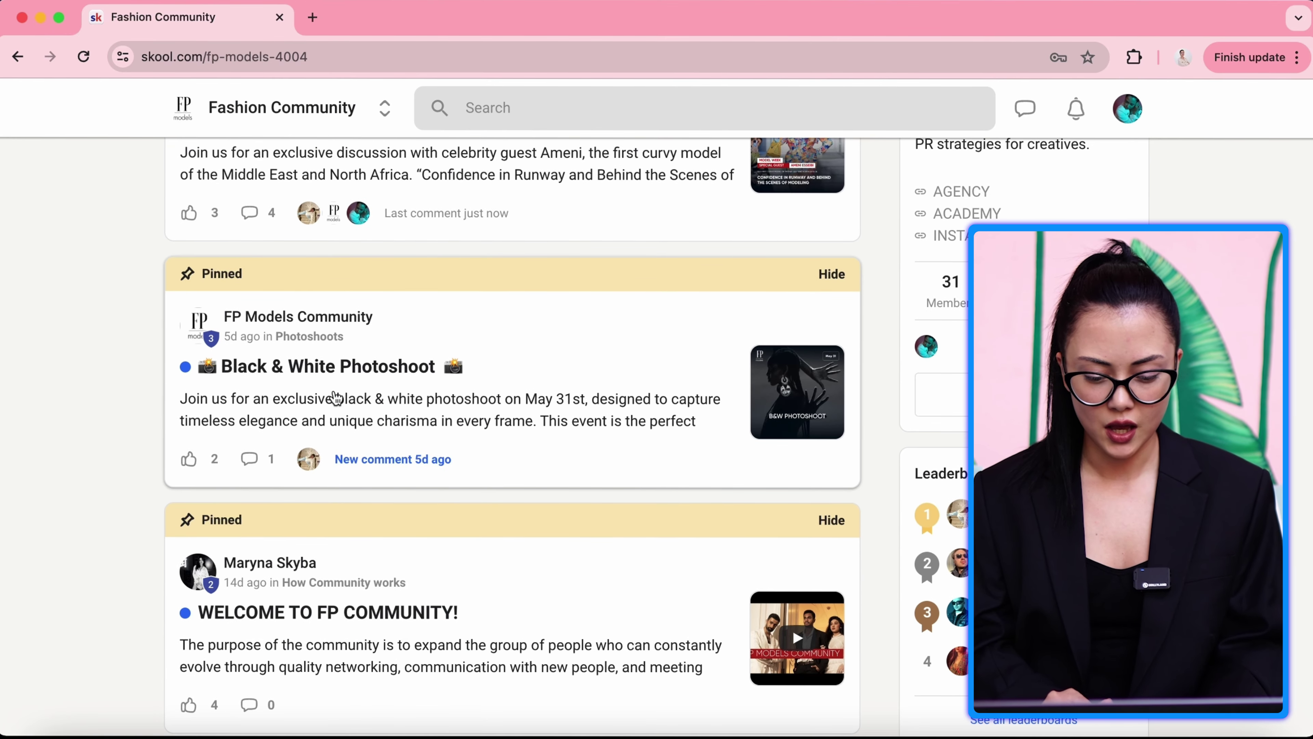
# Open the Black & White Photoshoot post and expand it to read the full schedule
pyautogui.click(336, 397)
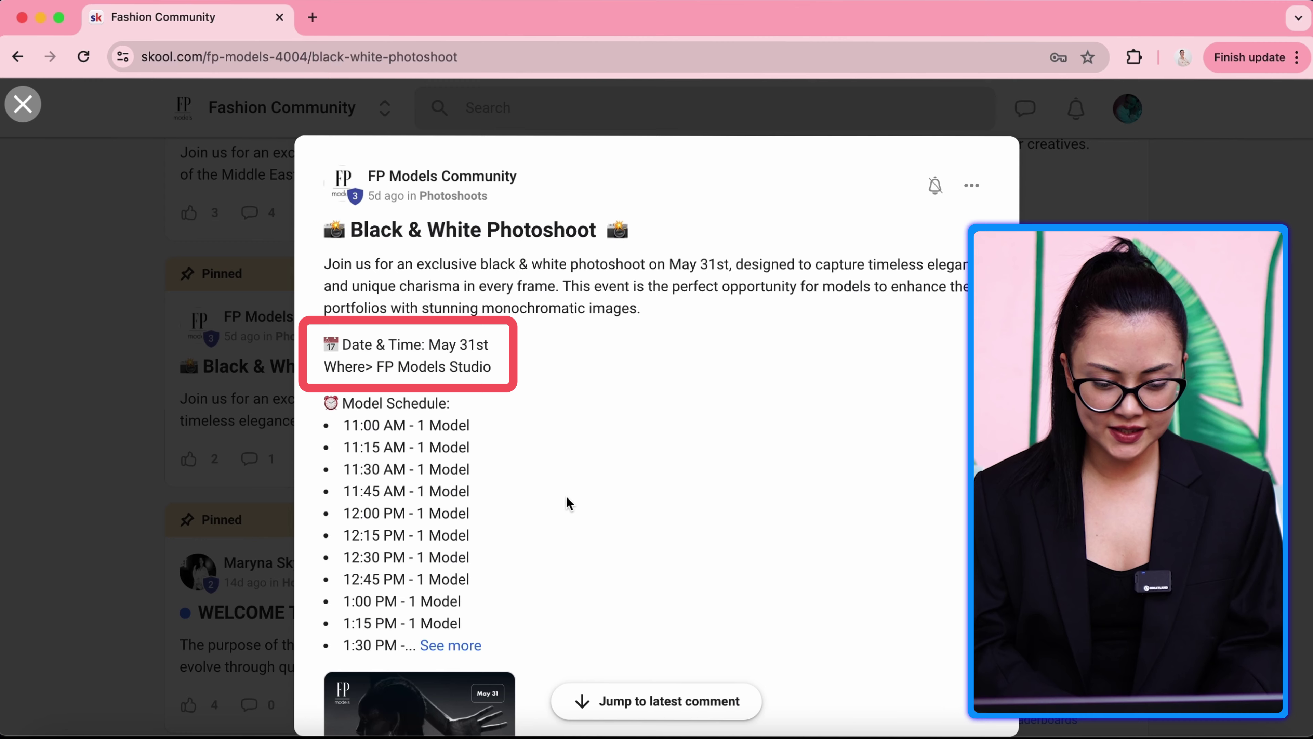
pyautogui.scroll(-1, 569, 502)
pyautogui.click(451, 610)
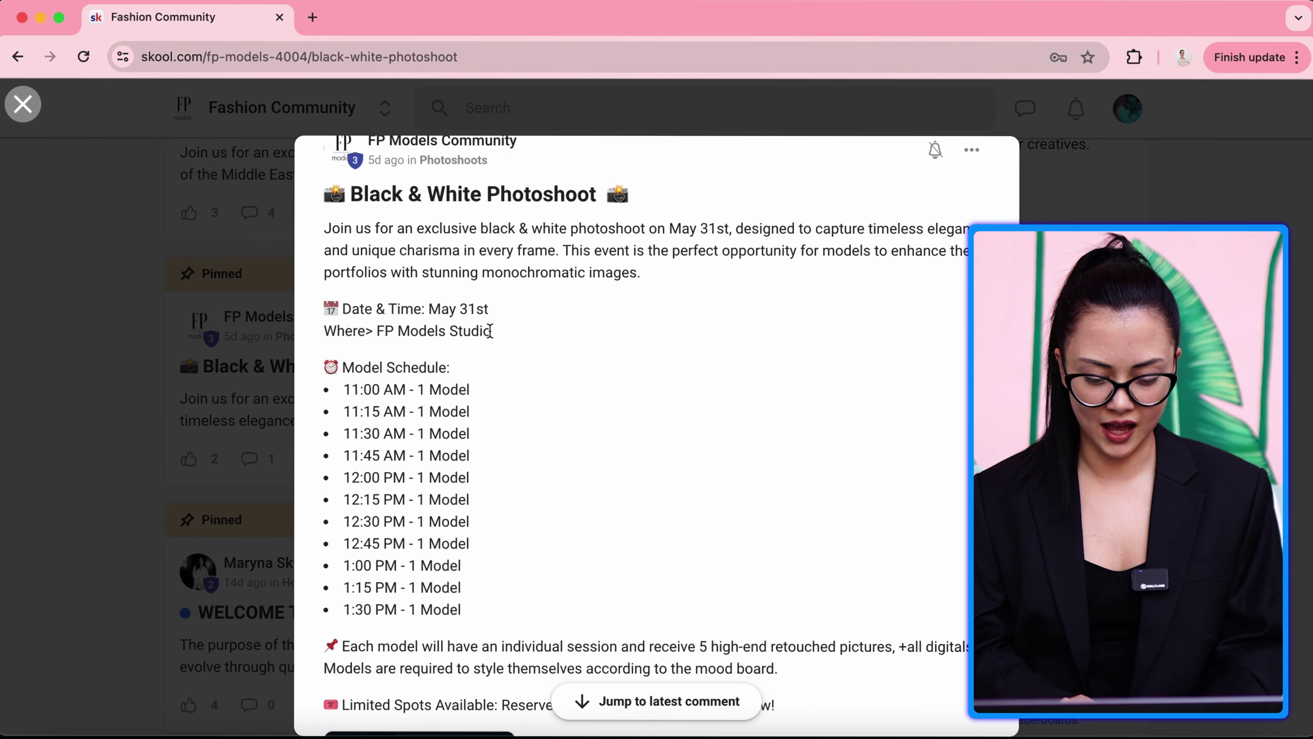
pyautogui.scroll(-5, 524, 404)
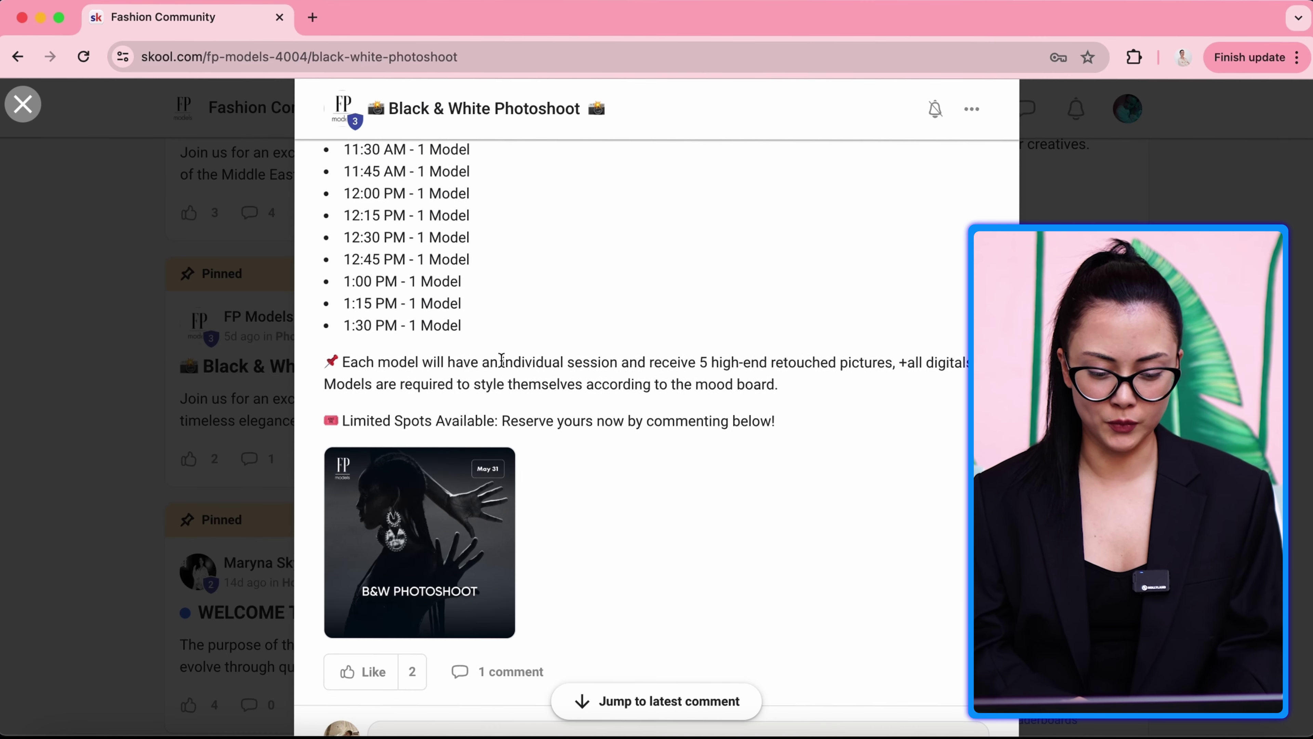
pyautogui.scroll(3, 502, 360)
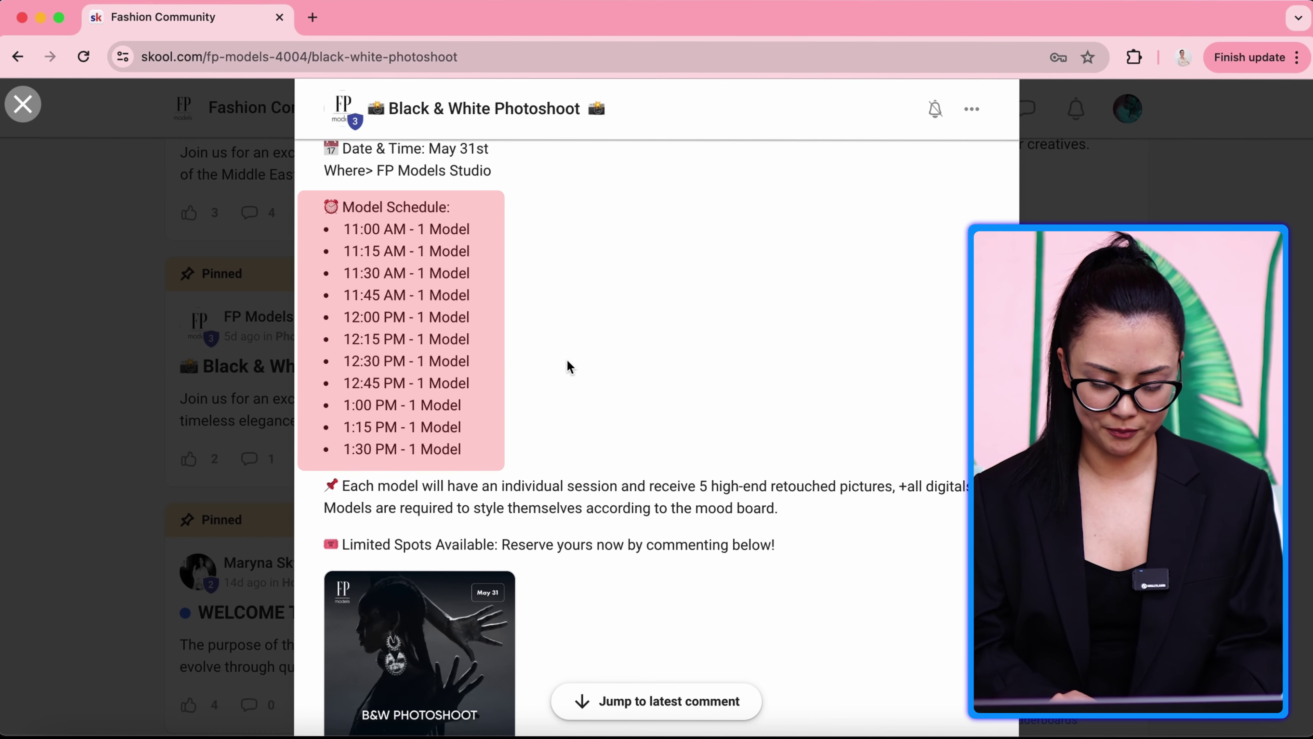
pyautogui.scroll(-1, 652, 365)
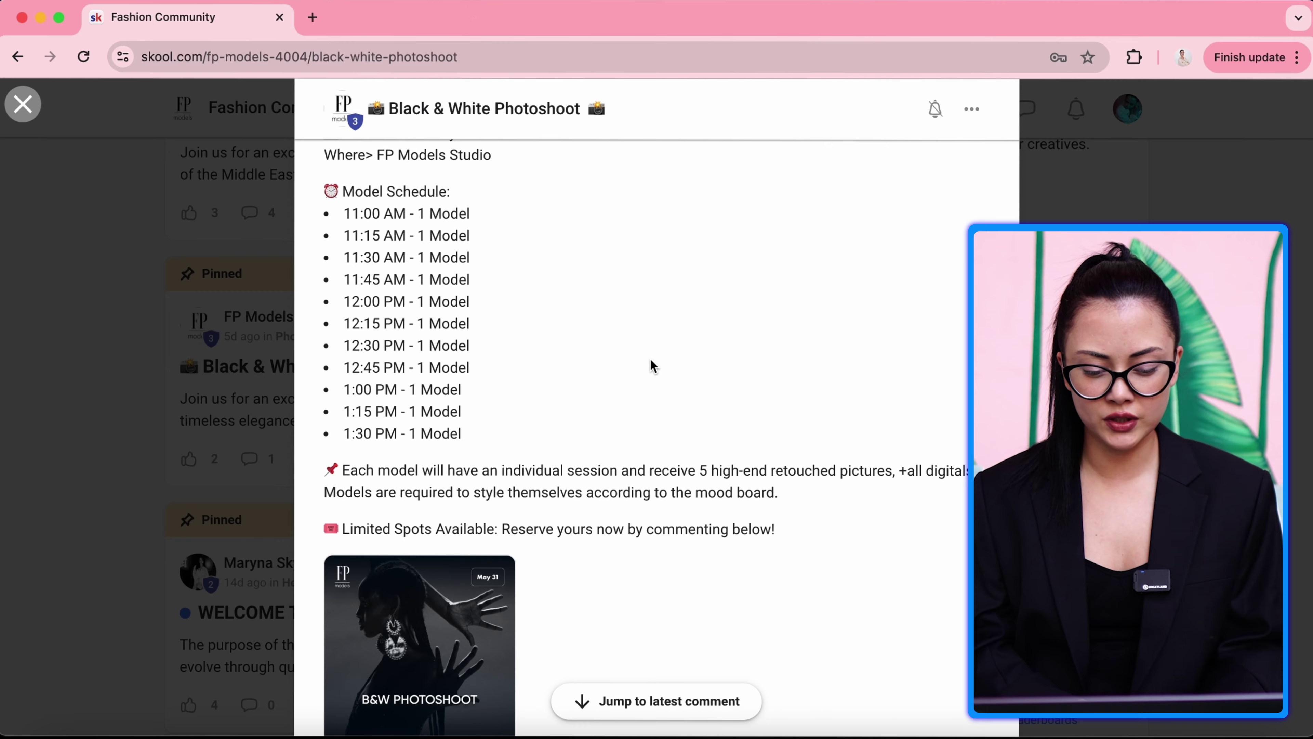
pyautogui.scroll(-5, 650, 360)
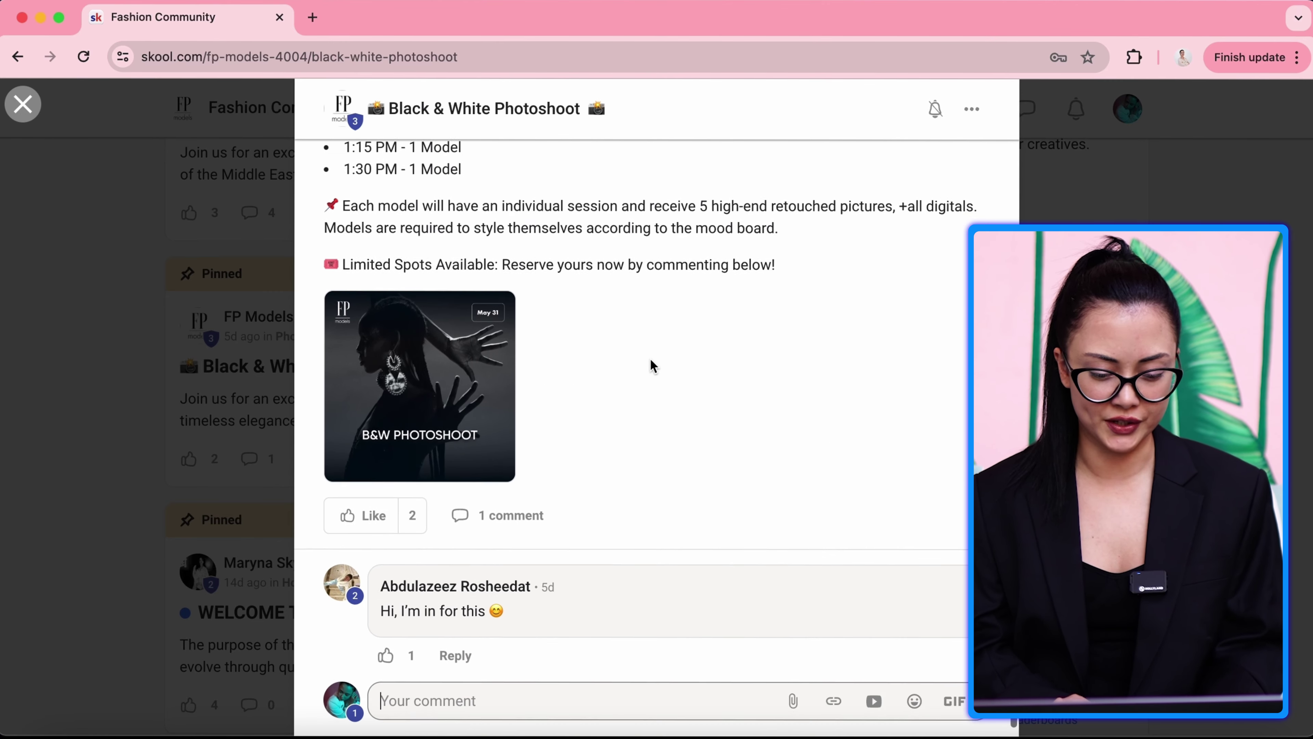
pyautogui.scroll(1, 651, 366)
pyautogui.scroll(1, 651, 365)
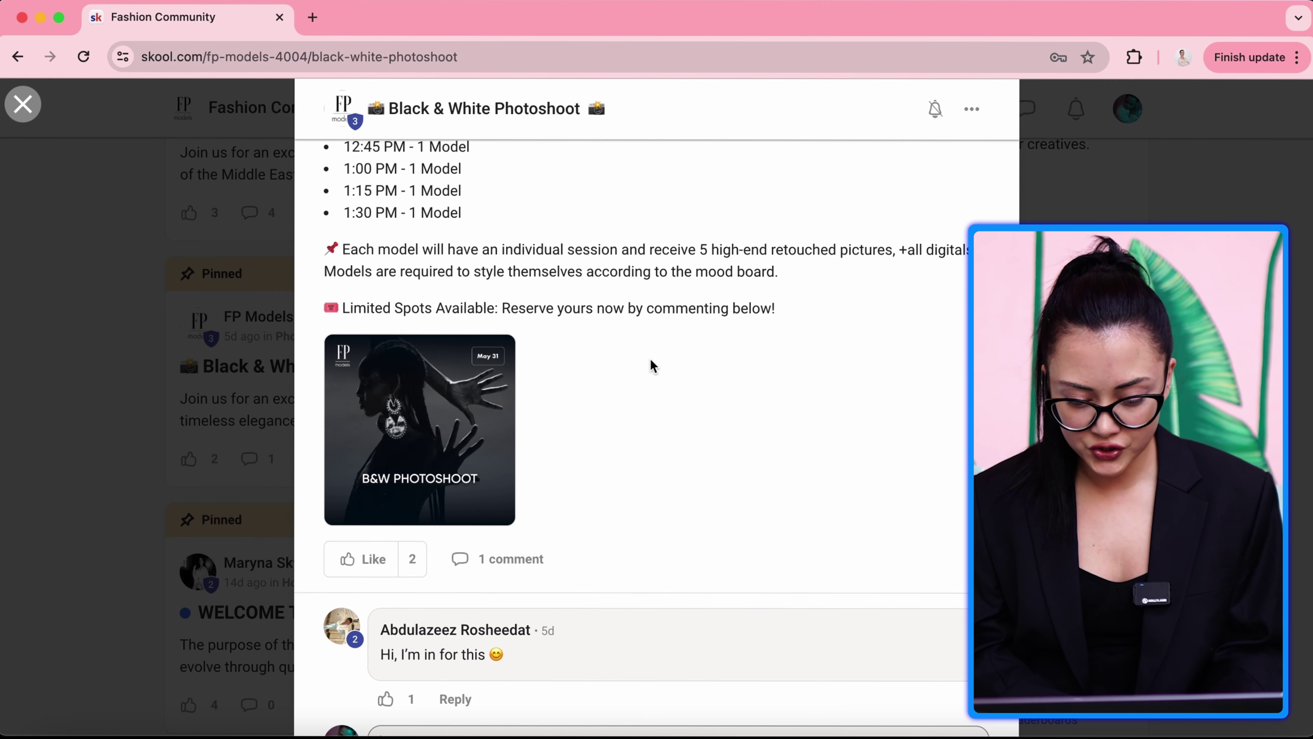
# Highlight the paragraph about individual retouched sessions, then clear the selection
pyautogui.moveTo(343, 249); pyautogui.dragTo(769, 292)
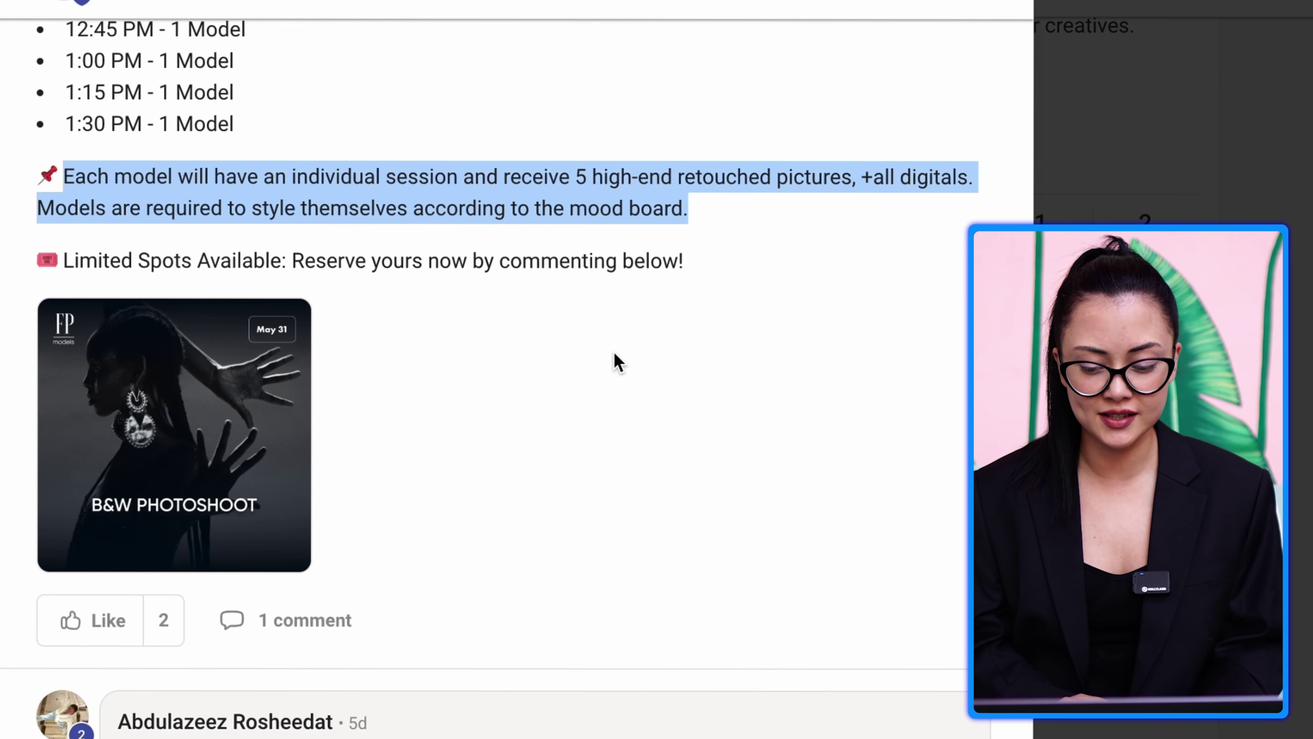
pyautogui.click(619, 364)
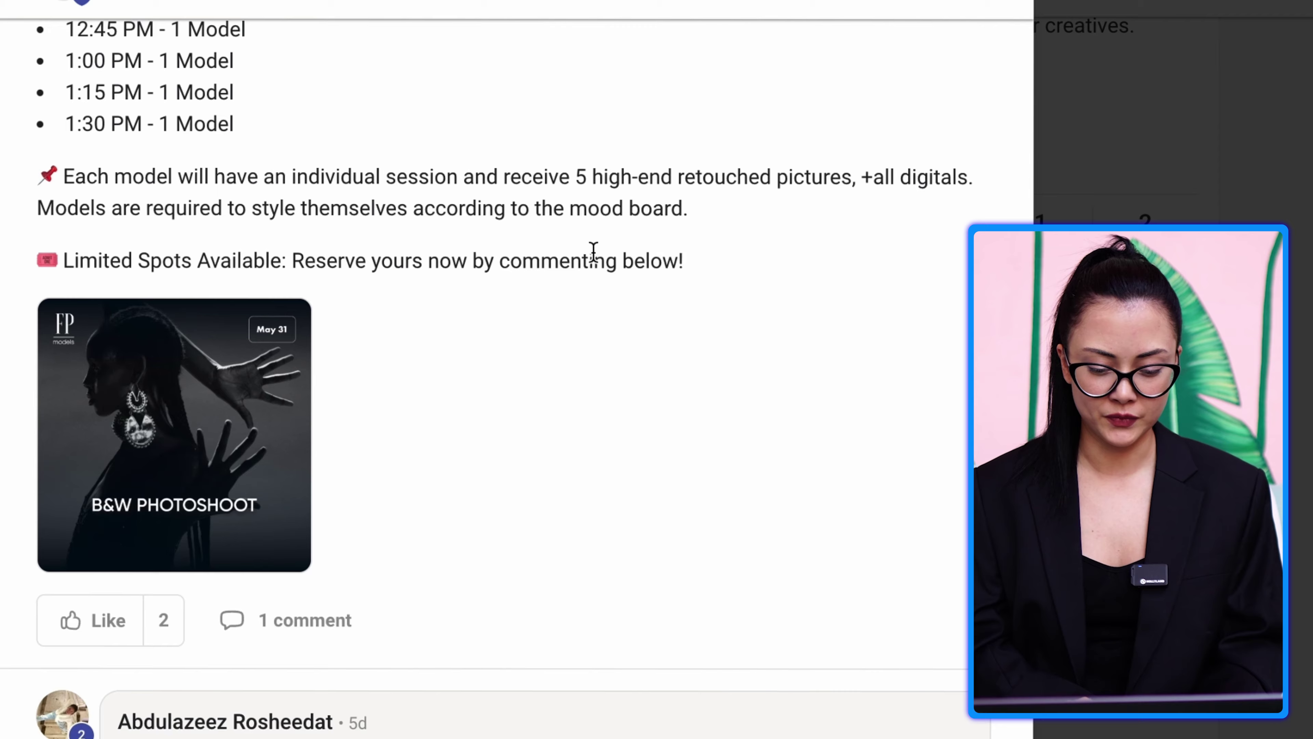
pyautogui.scroll(-2, 545, 361)
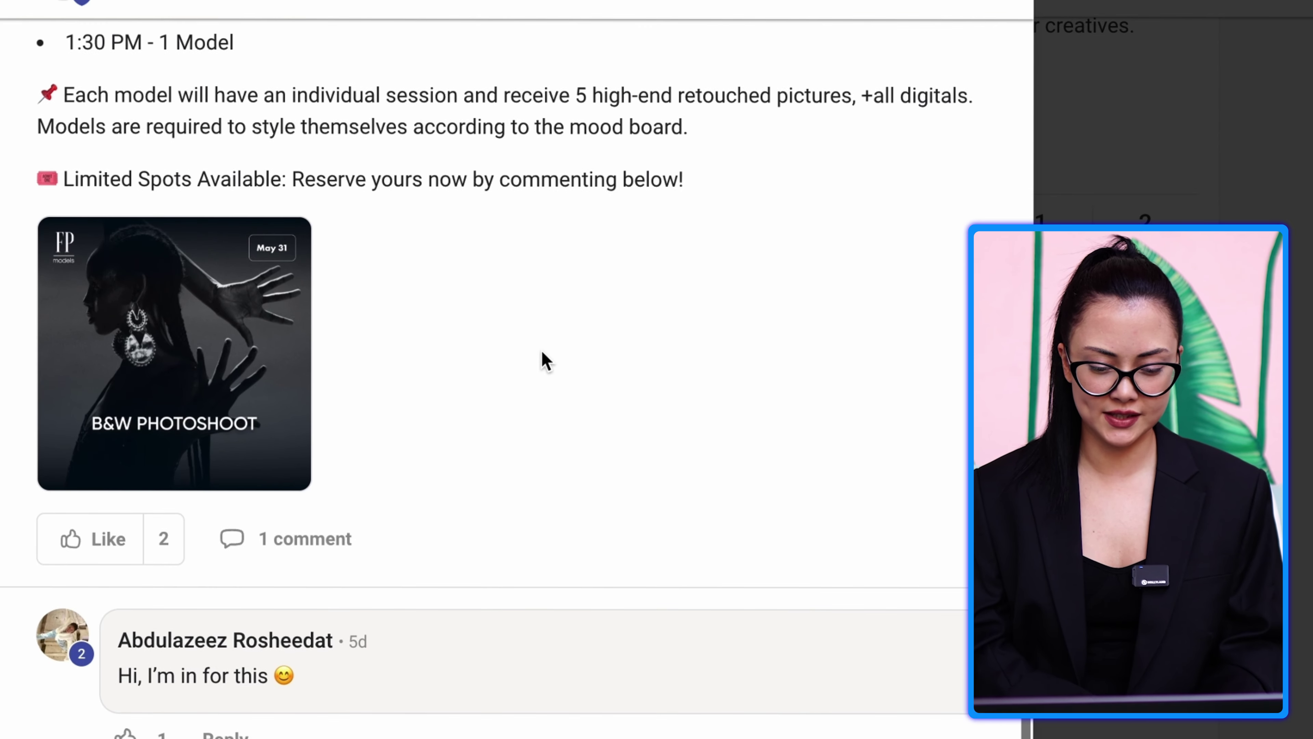
pyautogui.scroll(6, 546, 360)
pyautogui.scroll(3, 545, 361)
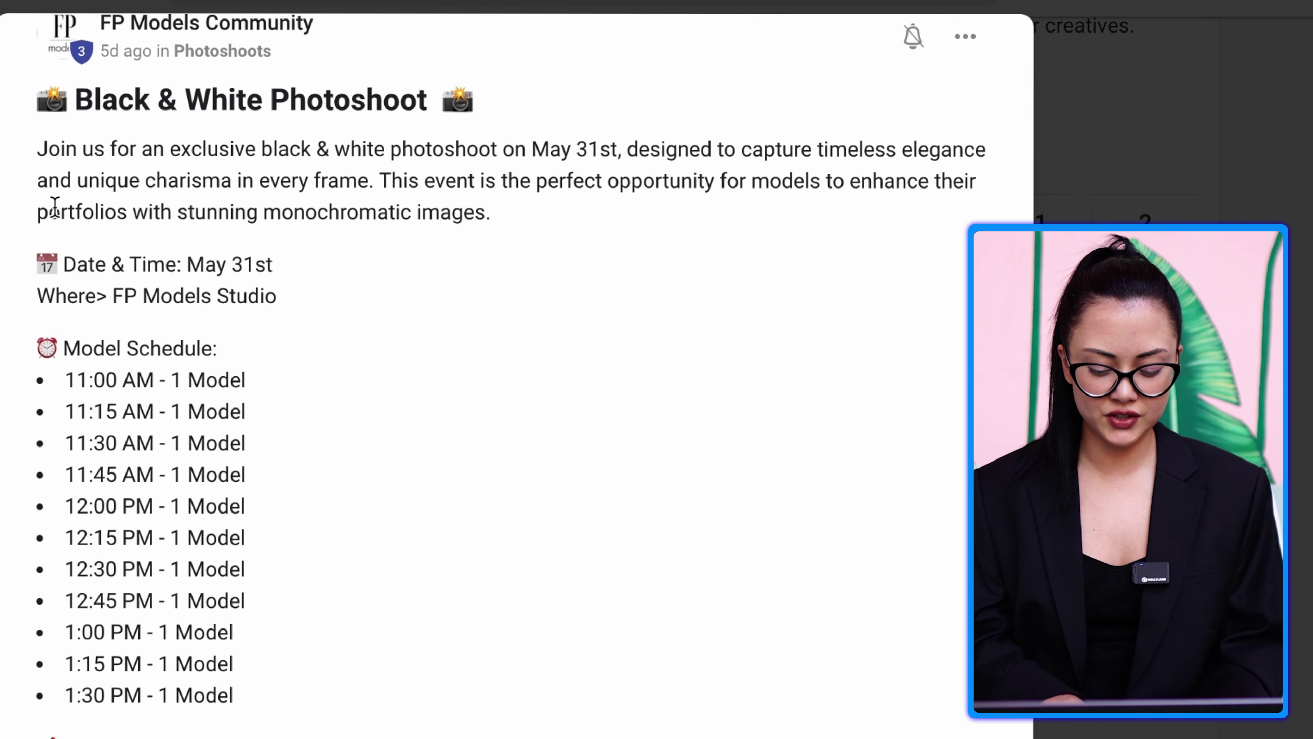
pyautogui.scroll(-12, 294, 378)
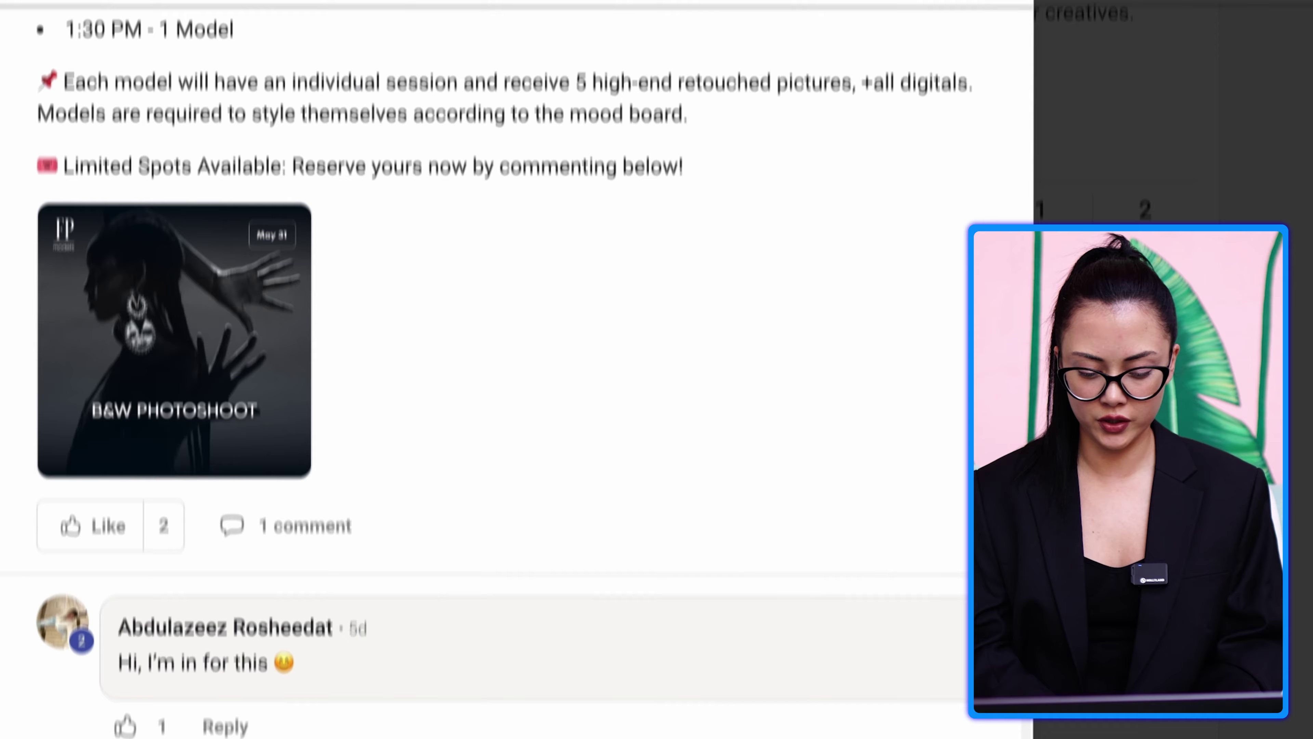
# Post the comment 'Im in' on the photoshoot post and close it
pyautogui.click(262, 671)
pyautogui.write('Im in')
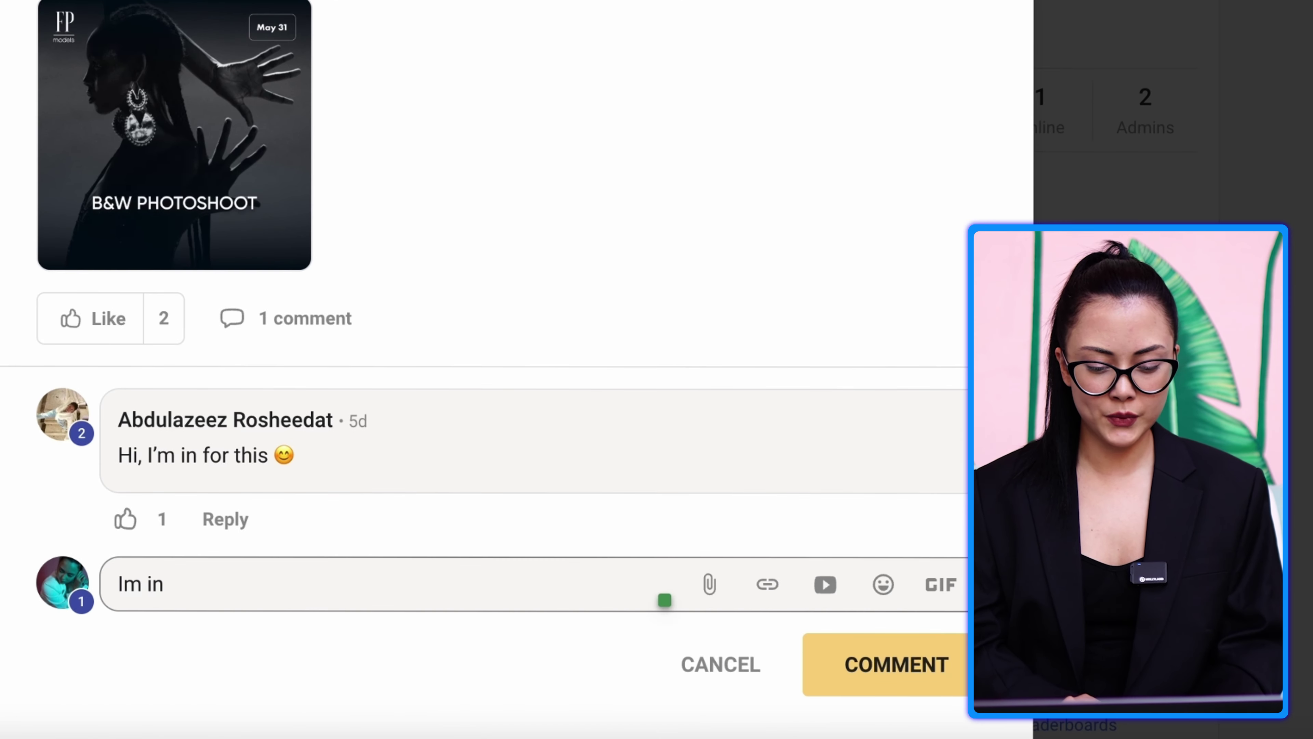
pyautogui.click(887, 667)
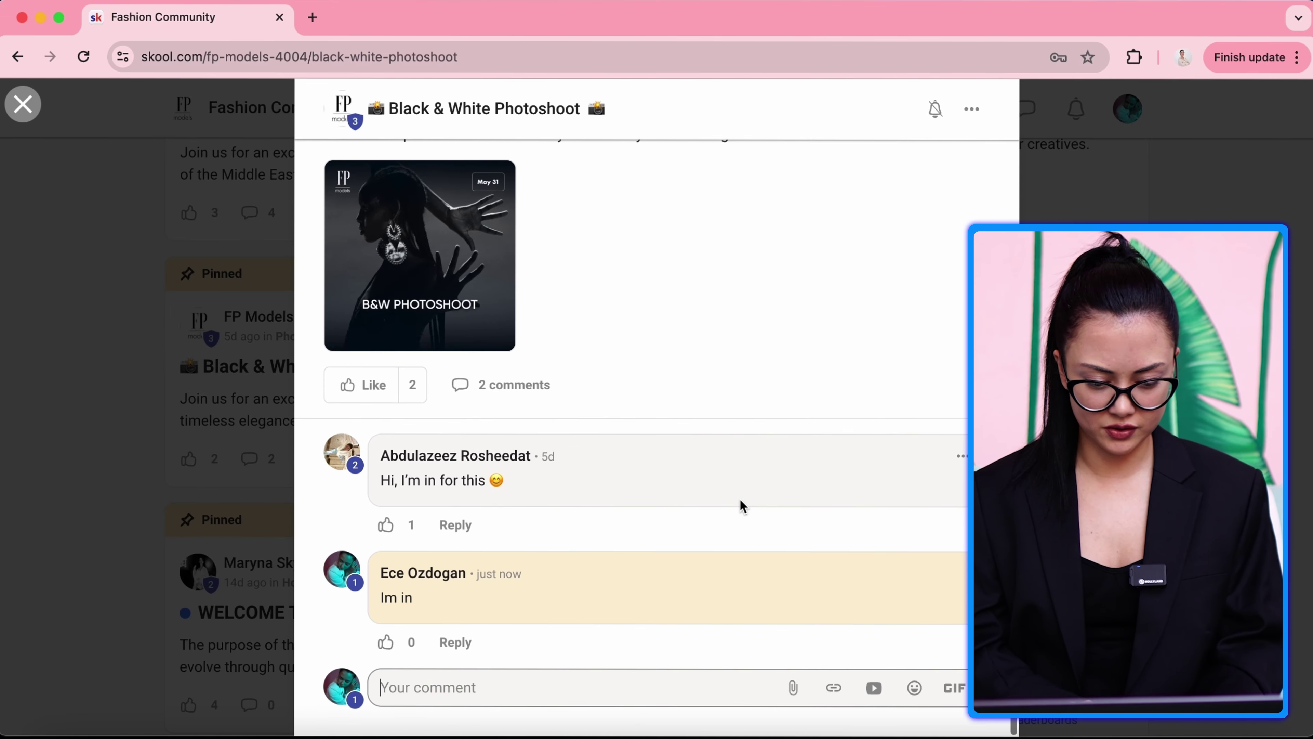
pyautogui.press('Escape')
pyautogui.scroll(-10, 623, 554)
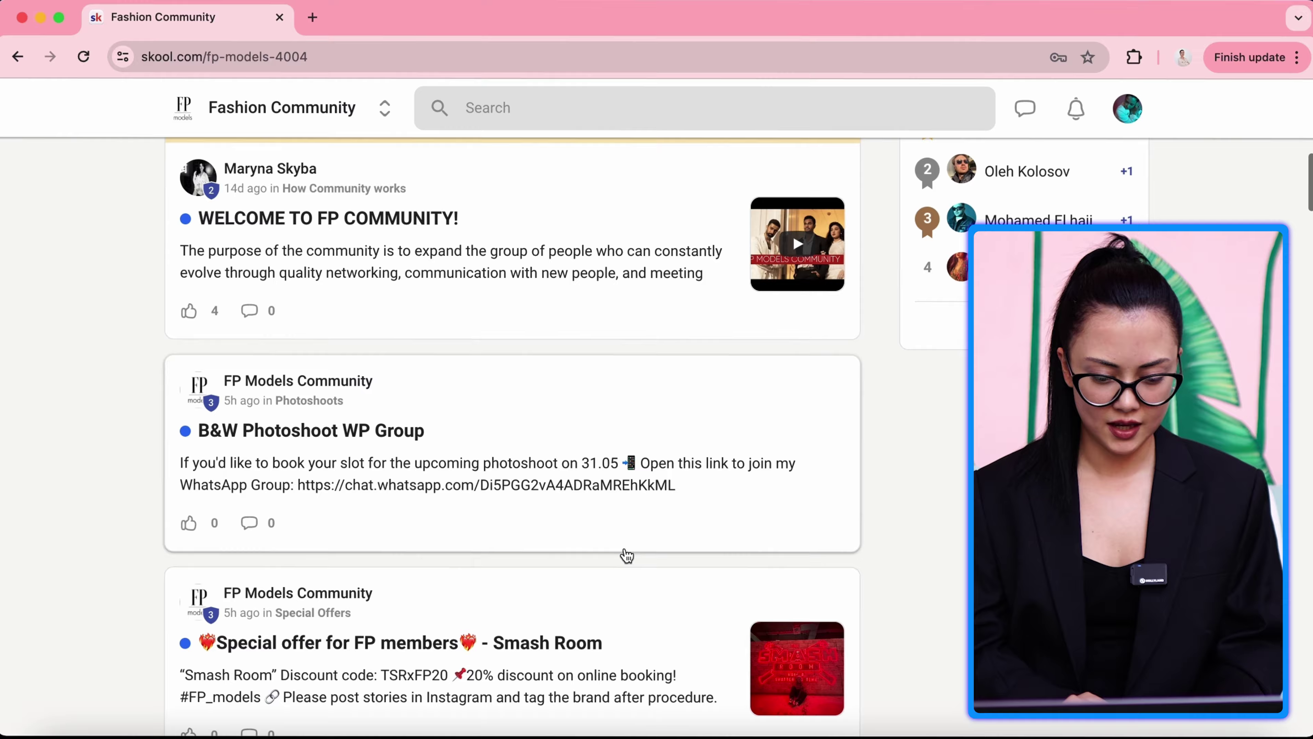
pyautogui.scroll(-20, 627, 556)
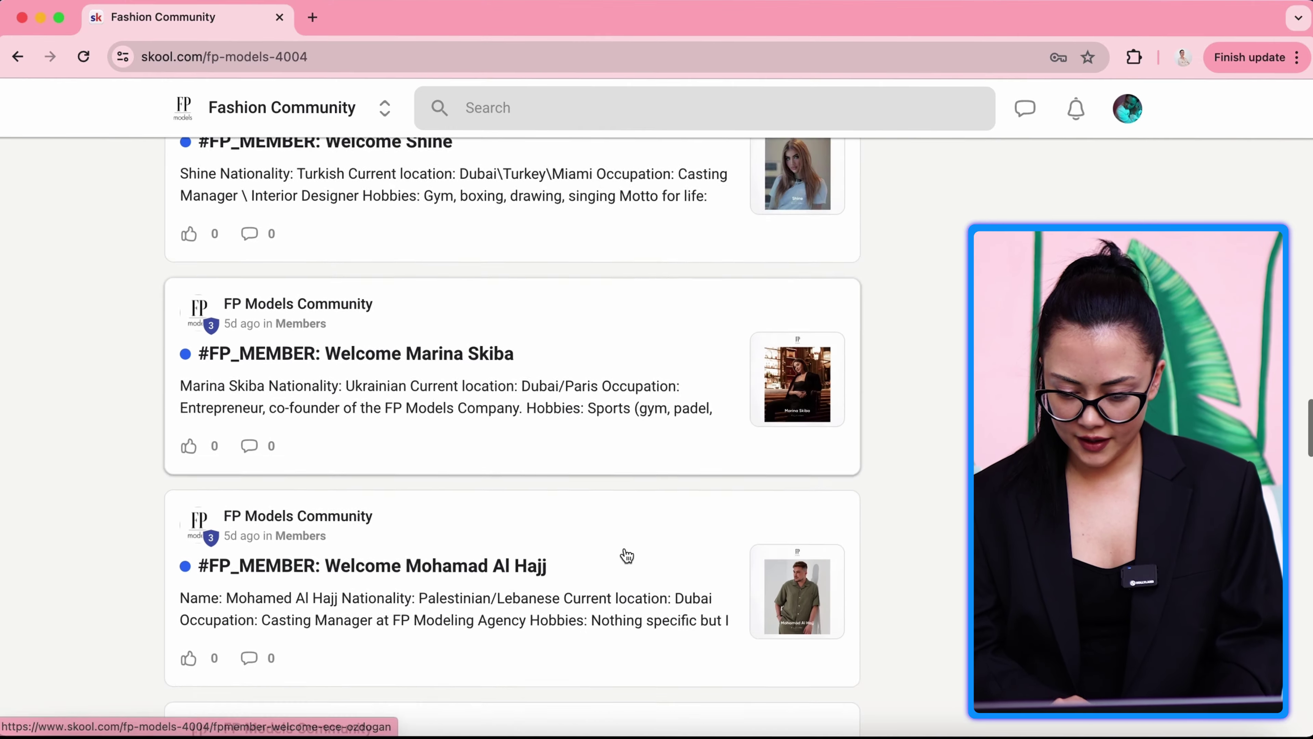
pyautogui.scroll(-2, 626, 555)
pyautogui.scroll(1, 627, 555)
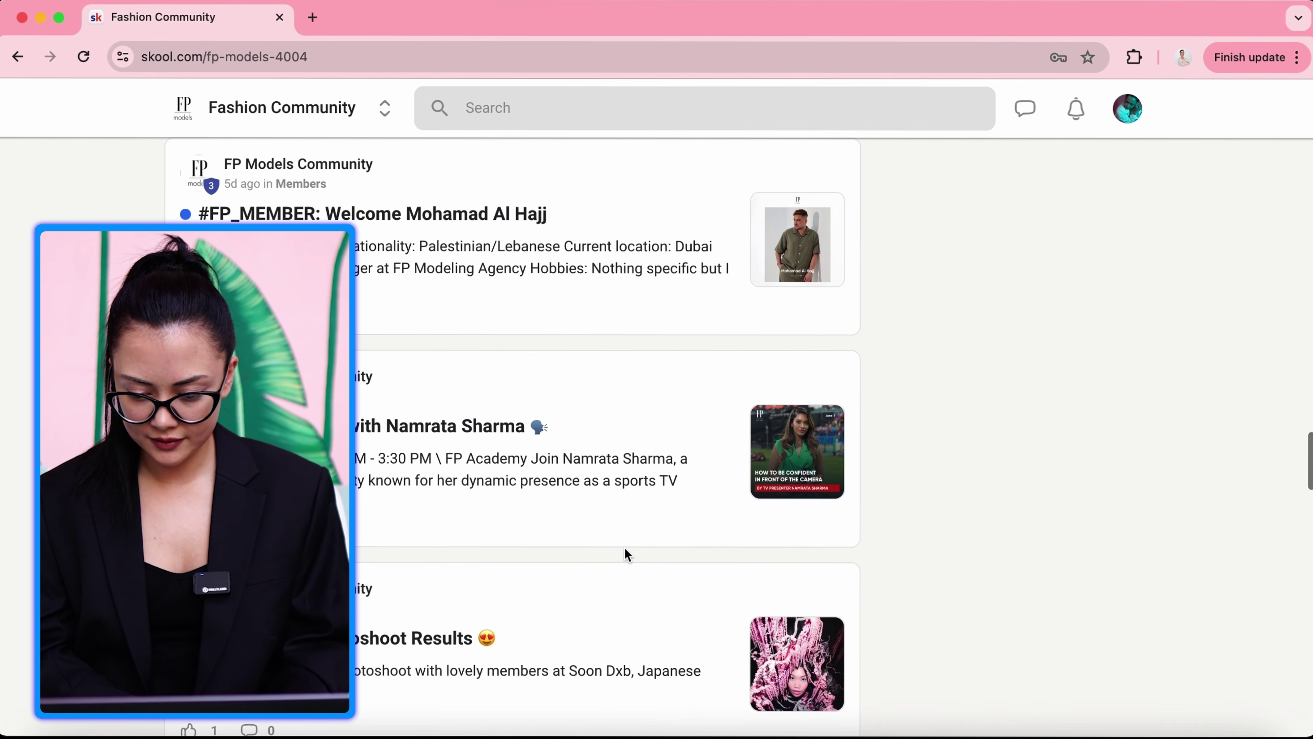
pyautogui.scroll(20, 624, 553)
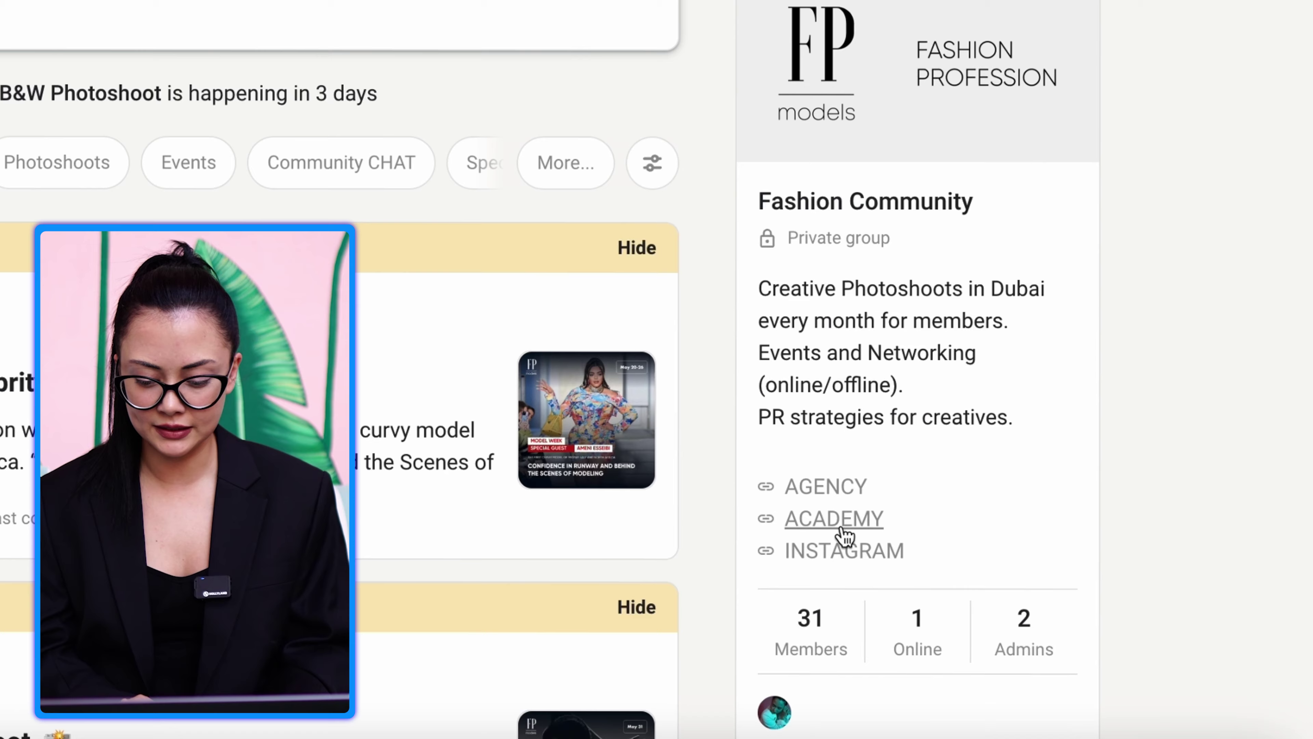
pyautogui.scroll(-2, 842, 554)
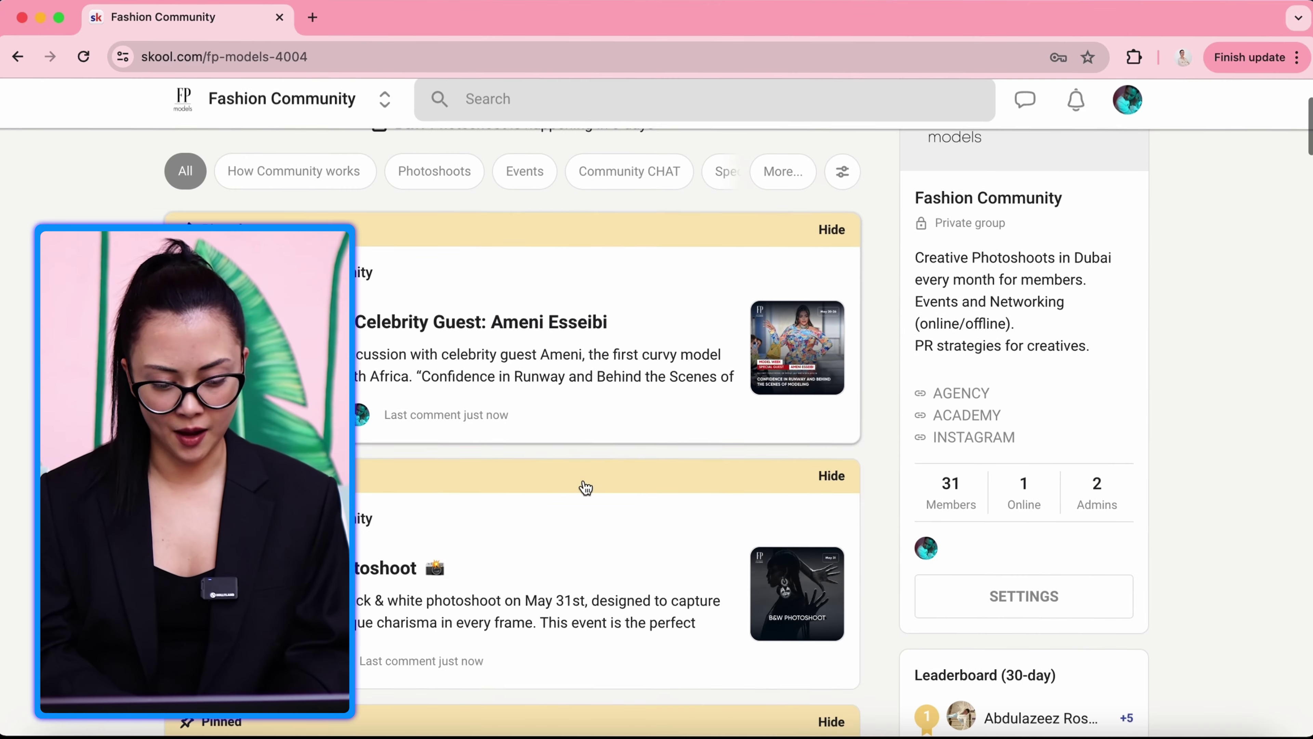
pyautogui.click(1076, 608)
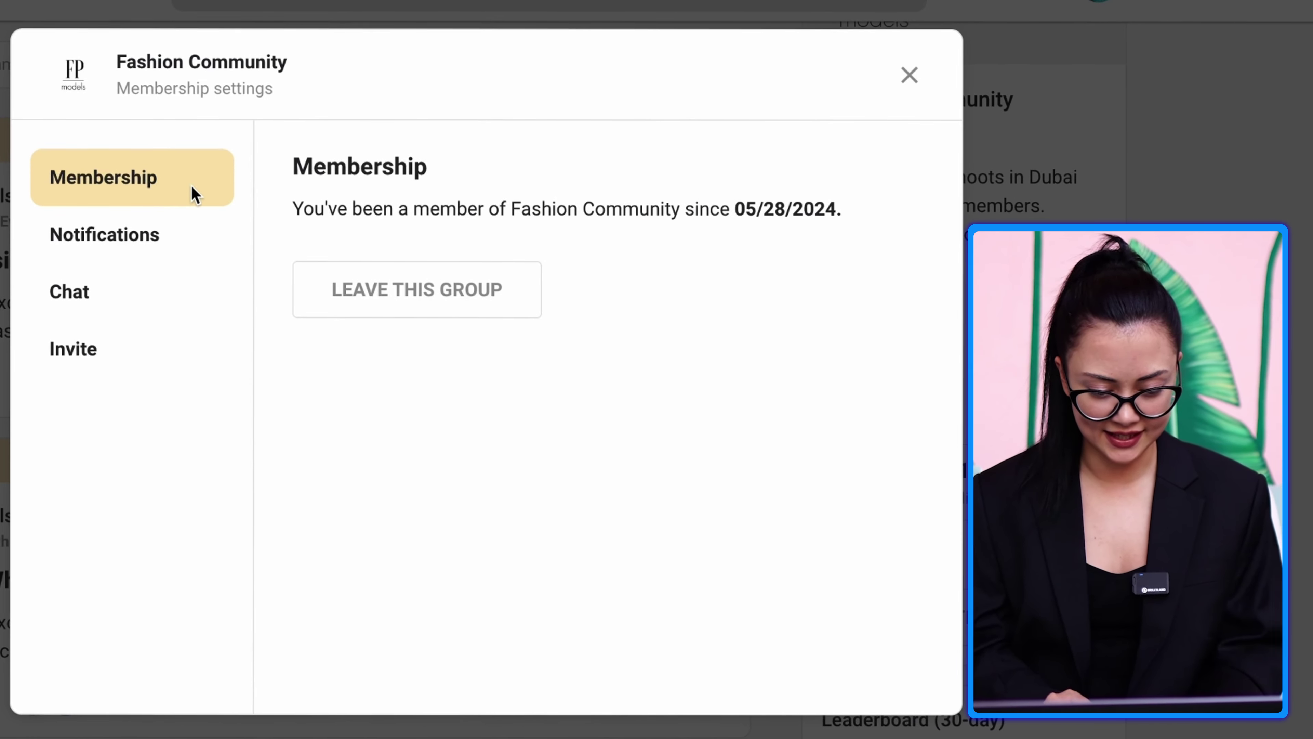
pyautogui.click(151, 234)
pyautogui.click(141, 298)
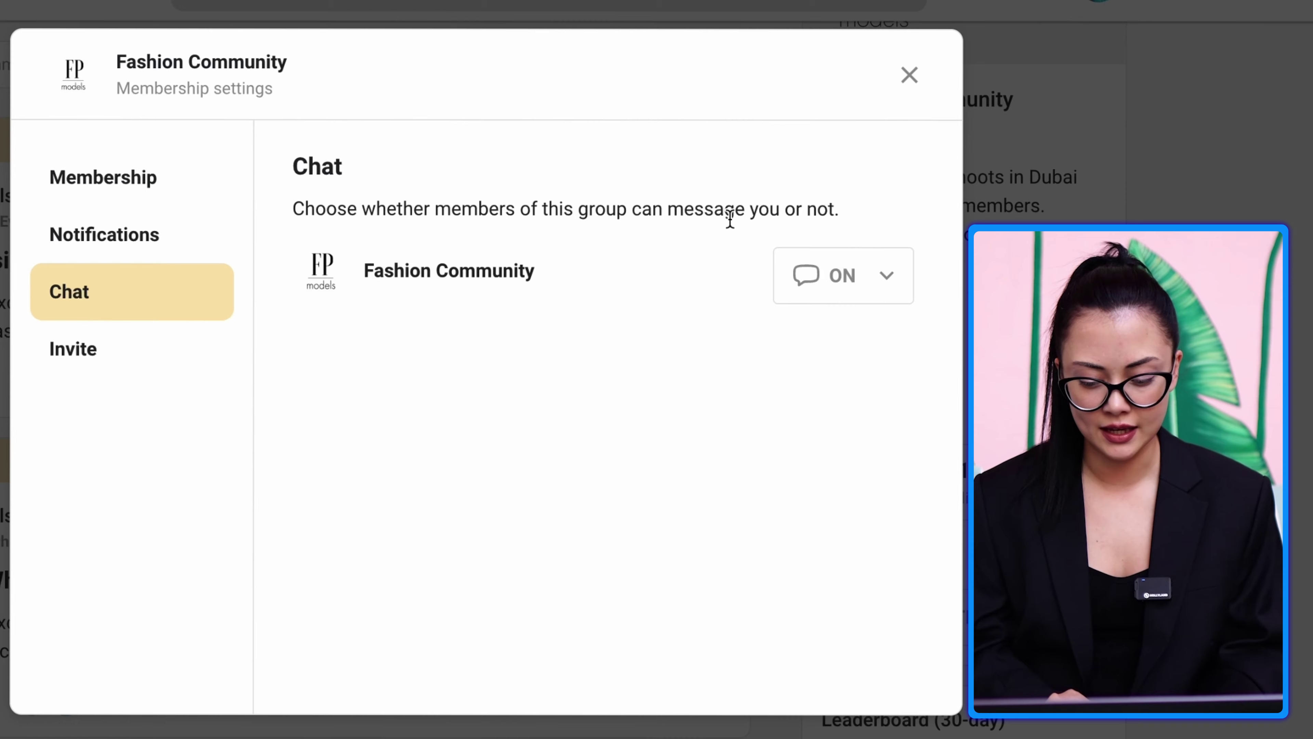
pyautogui.click(829, 283)
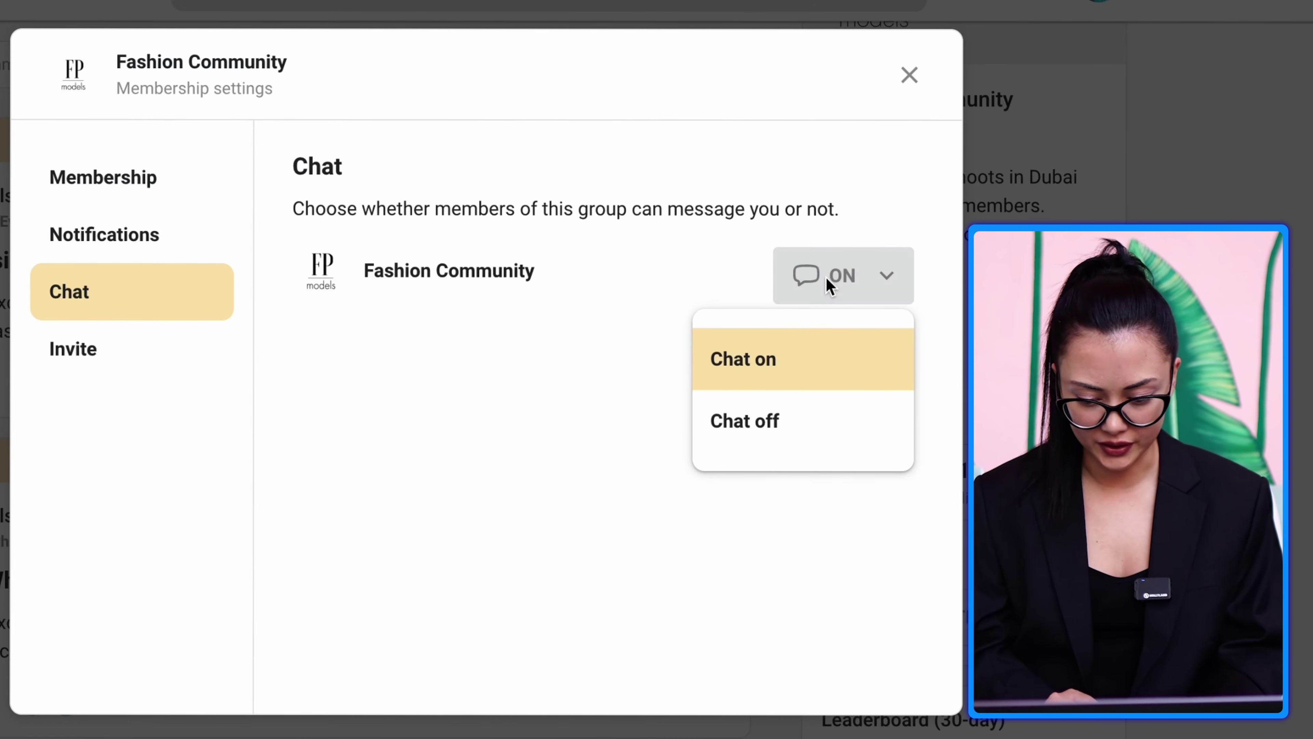
pyautogui.click(828, 283)
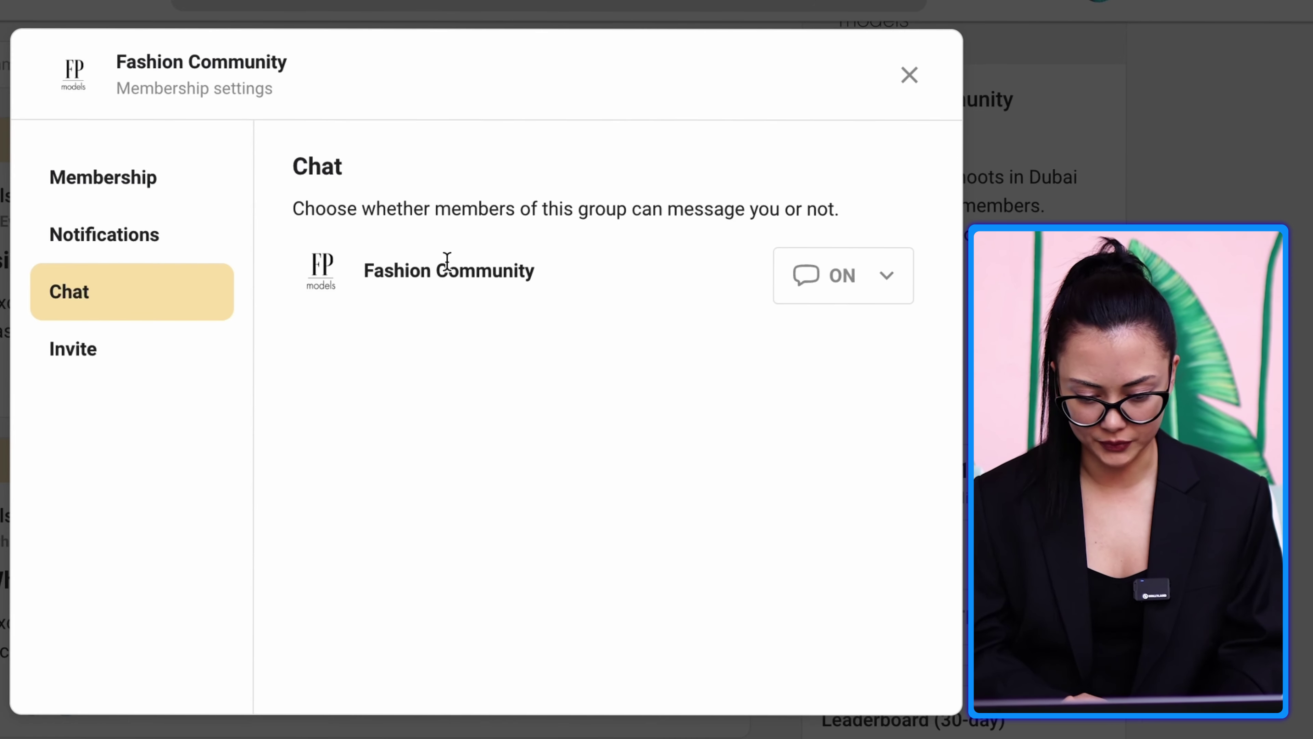
pyautogui.click(143, 227)
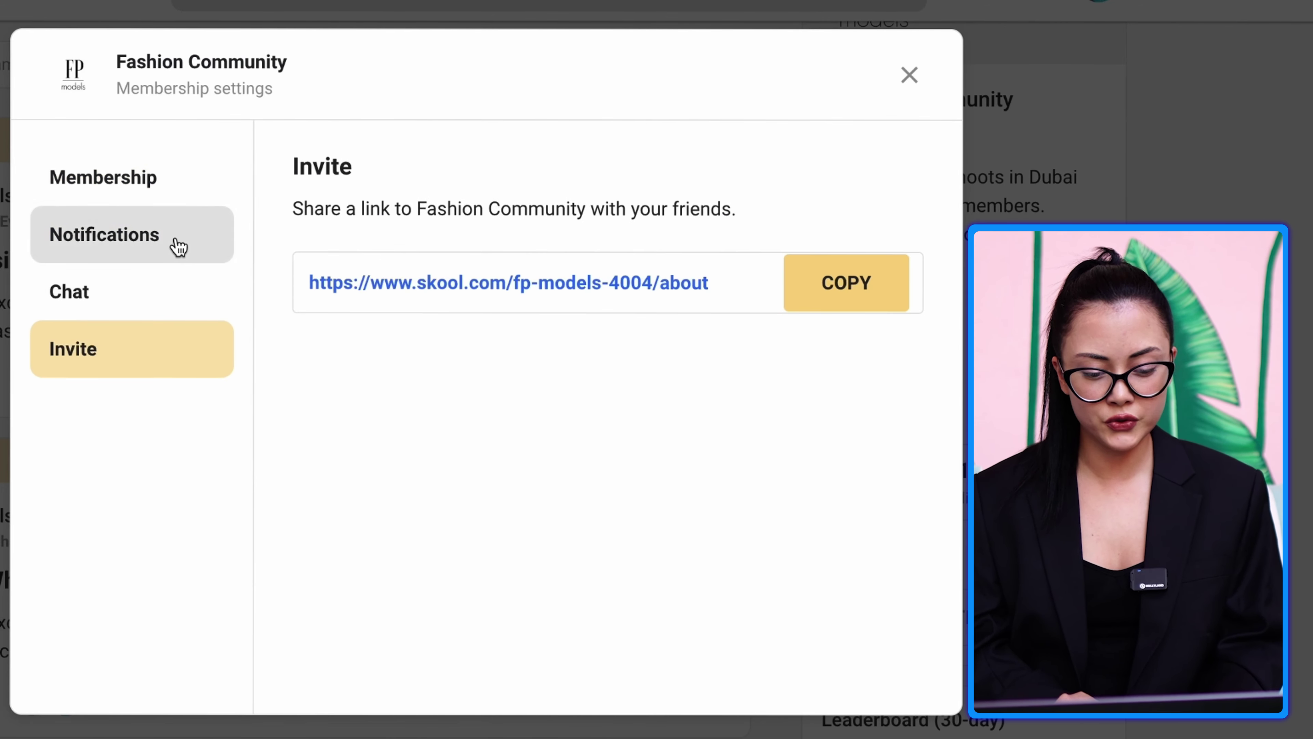
pyautogui.click(176, 249)
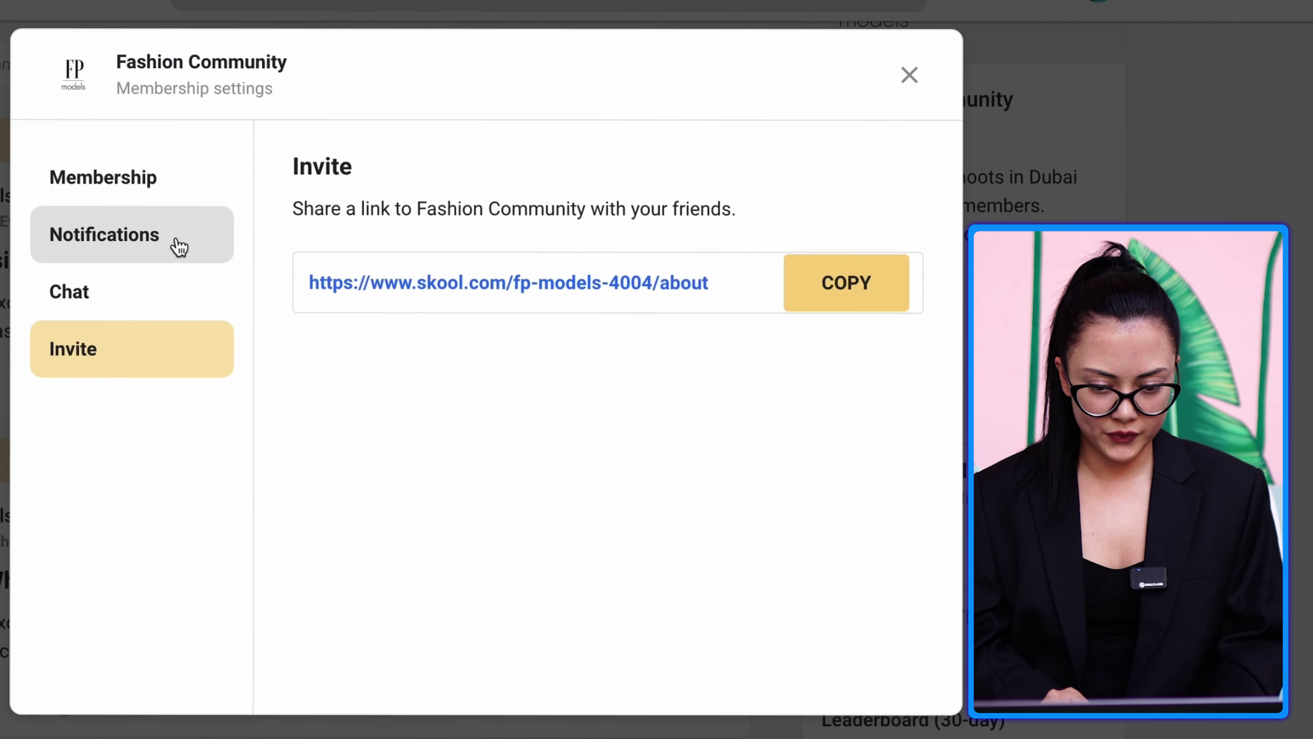
# Close the membership settings and filter the feed to How Community works posts
pyautogui.click(911, 77)
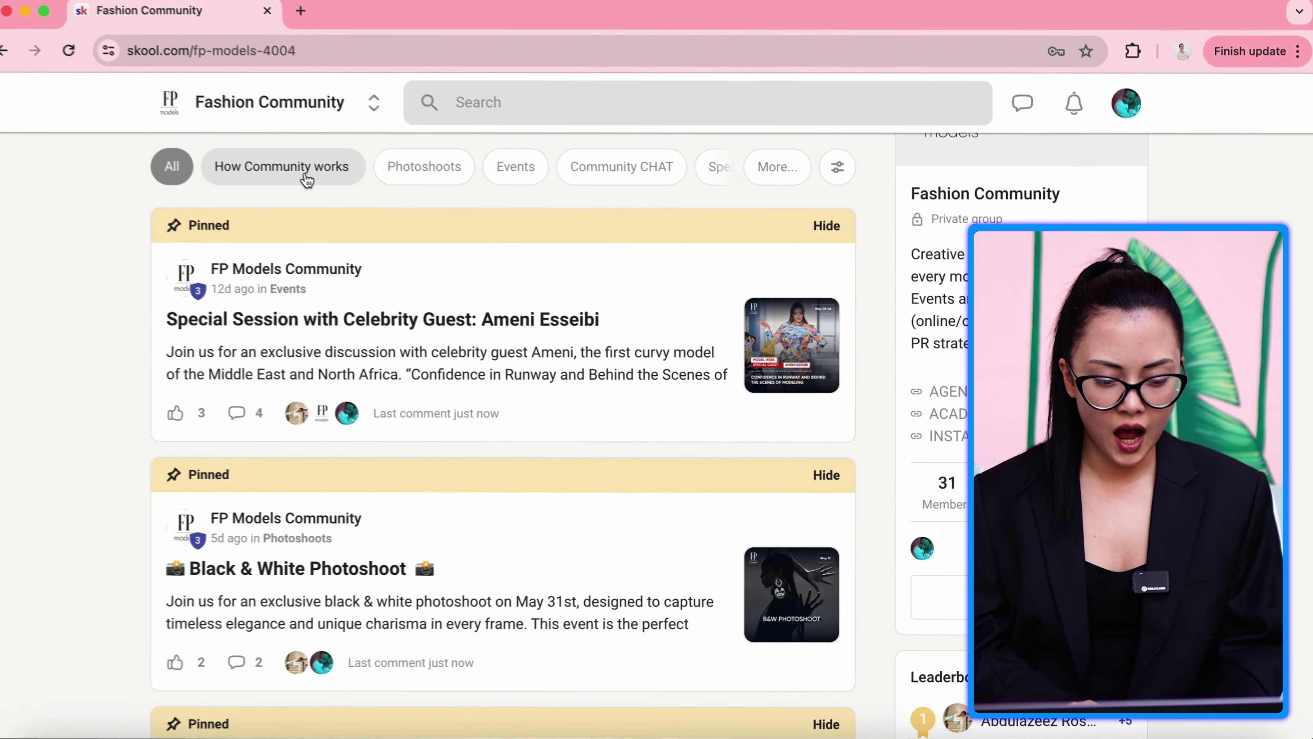
pyautogui.click(307, 180)
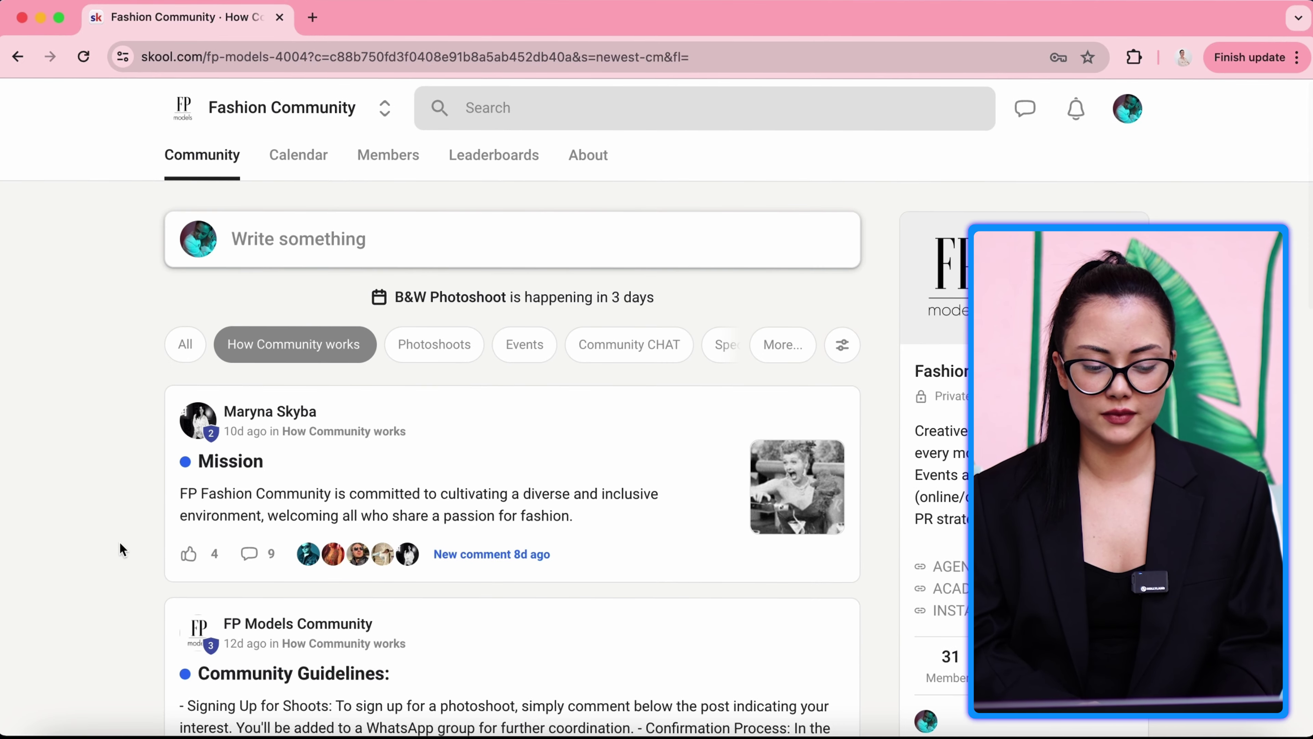
pyautogui.scroll(-2, 119, 542)
pyautogui.scroll(-2, 103, 569)
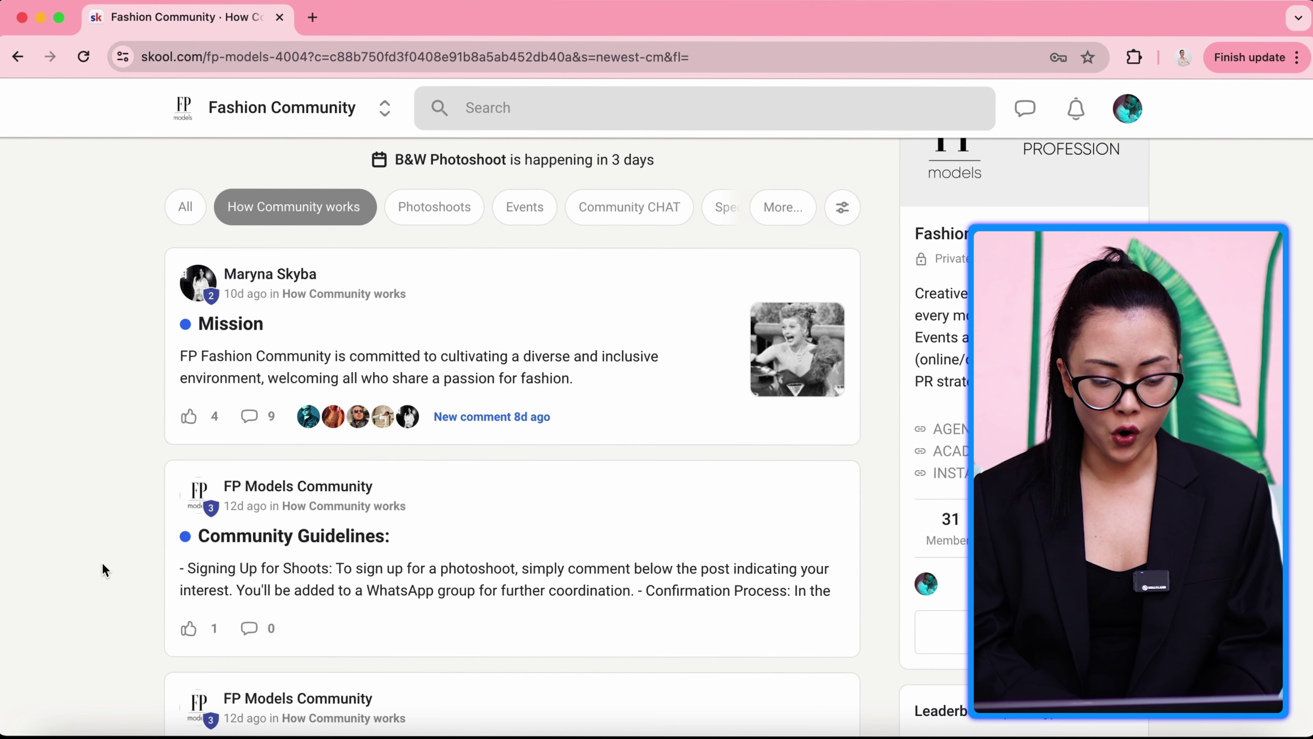
# Switch the feed to All categories, then back to How Community works, and browse its posts
pyautogui.click(188, 211)
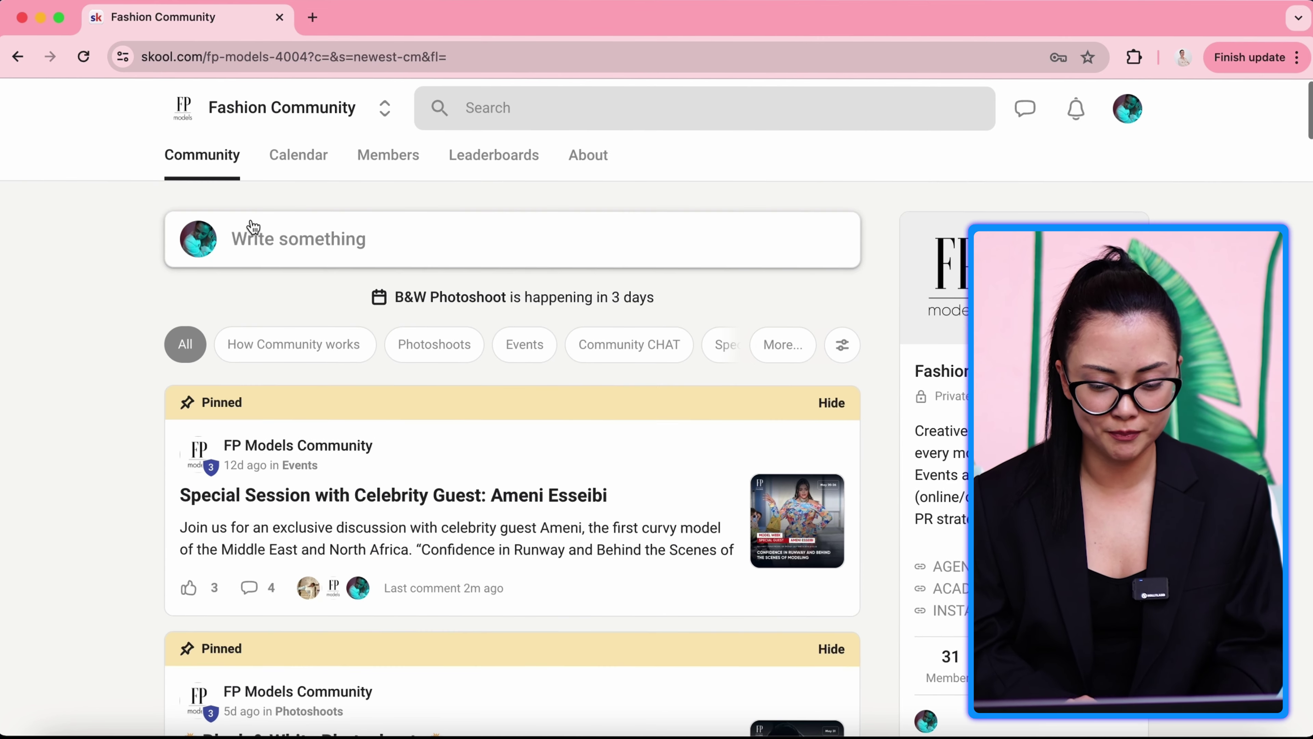
pyautogui.scroll(-3, 100, 388)
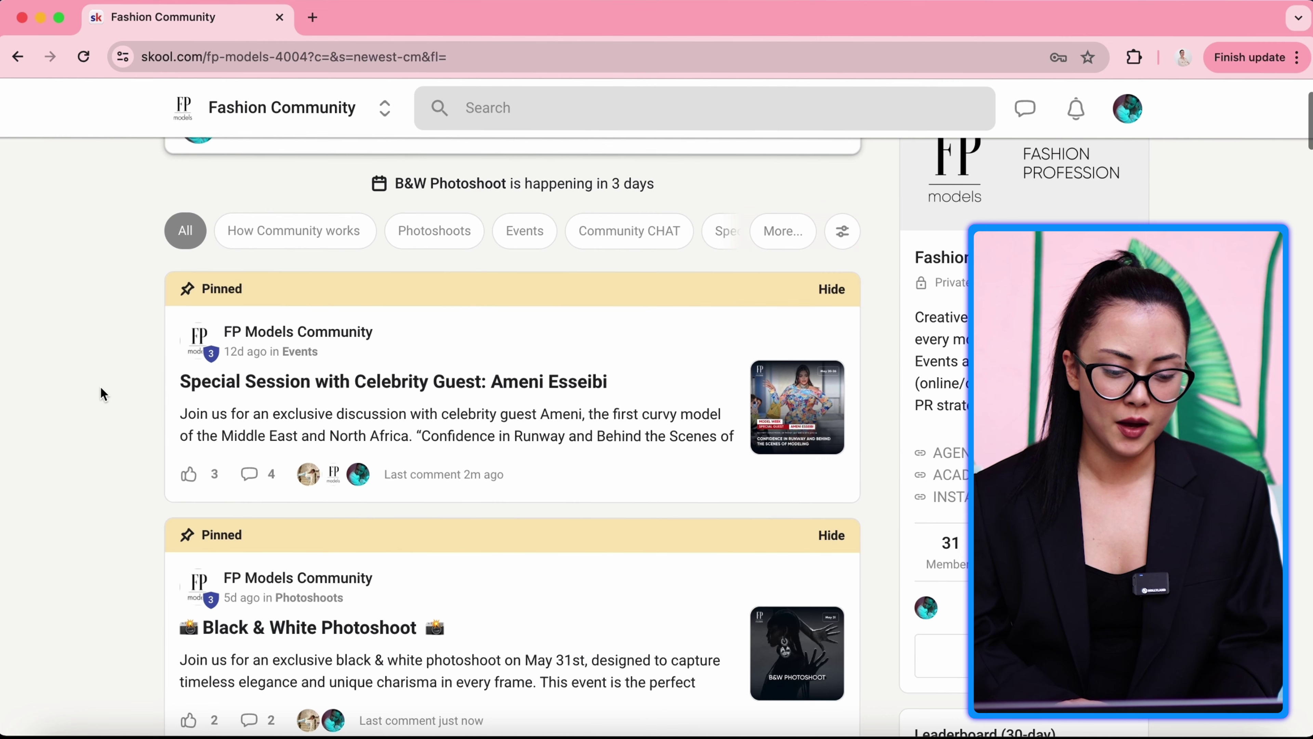
pyautogui.click(305, 236)
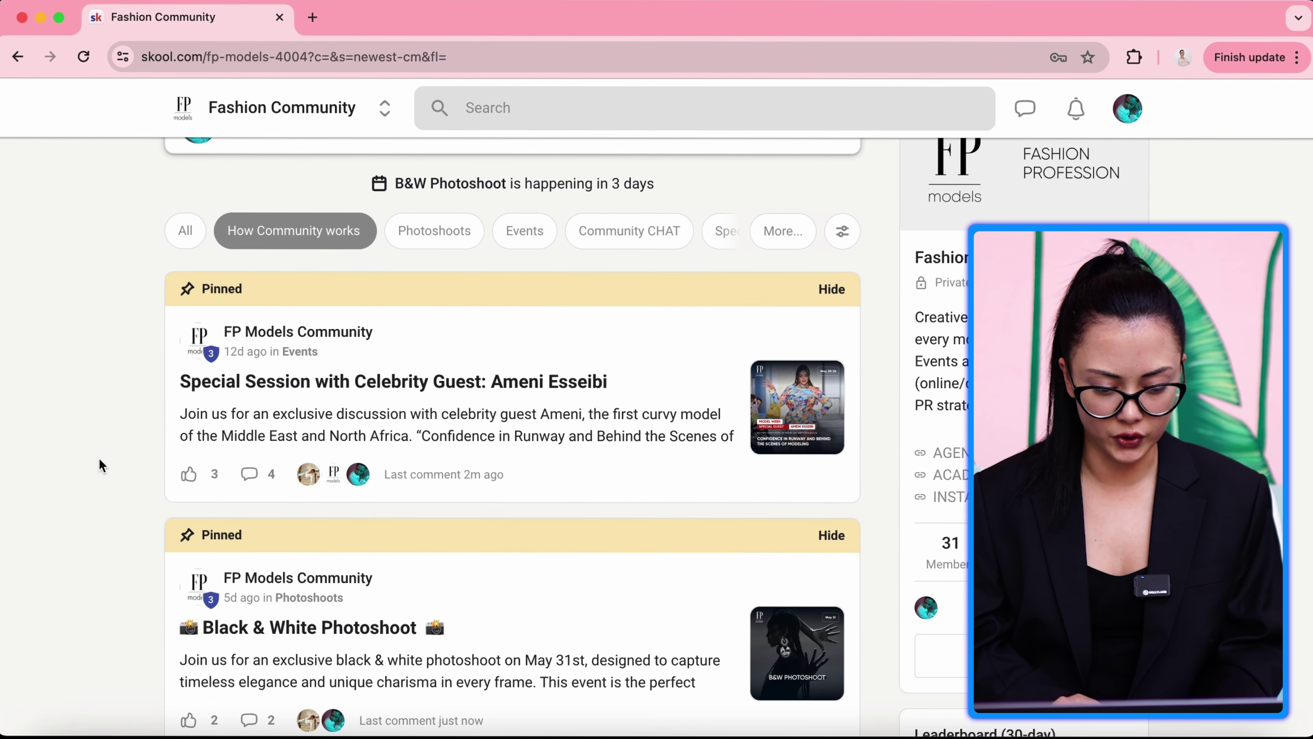
pyautogui.scroll(-3, 98, 506)
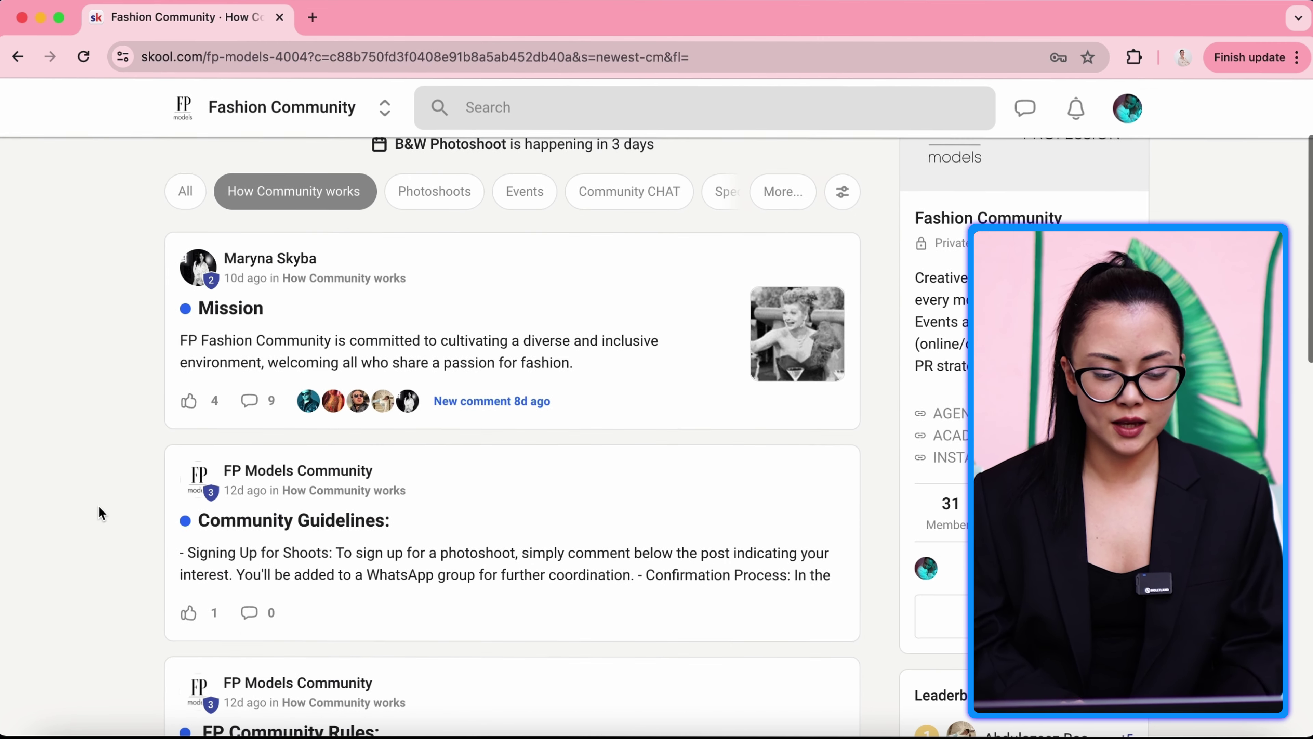
pyautogui.scroll(1, 98, 507)
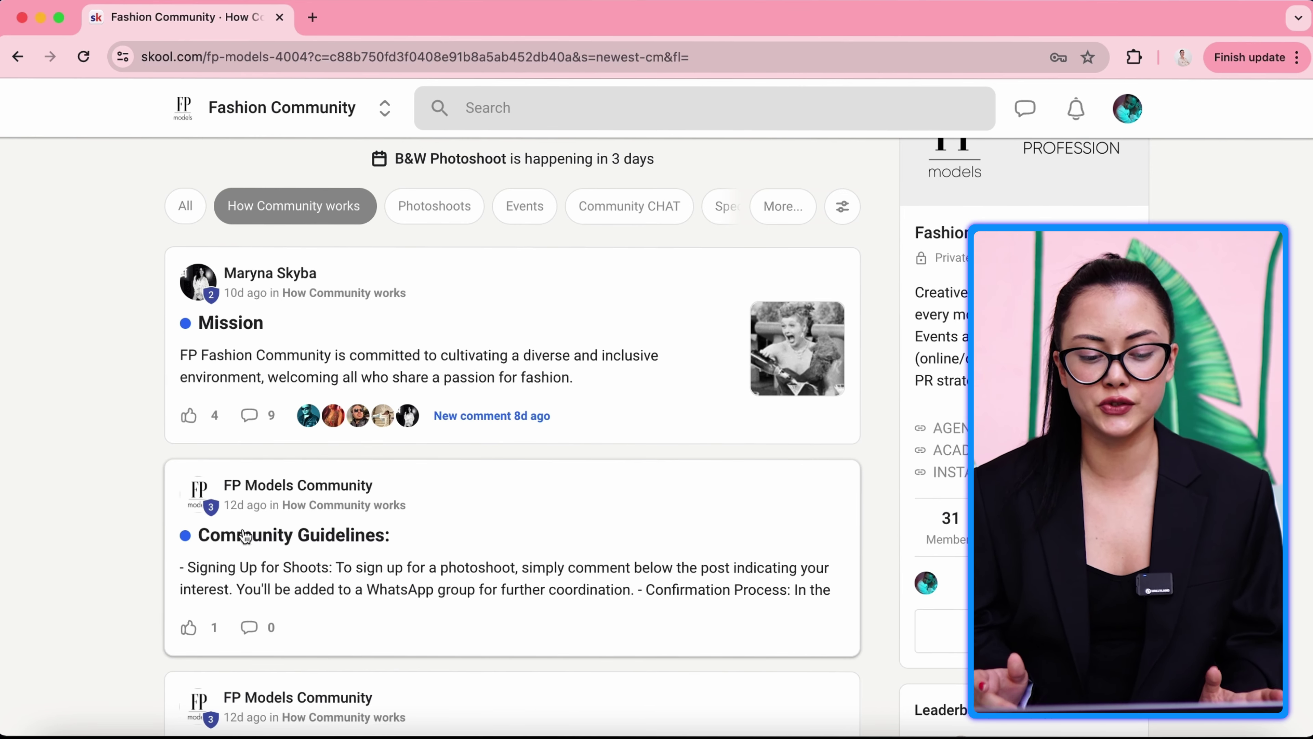
pyautogui.scroll(-3, 274, 547)
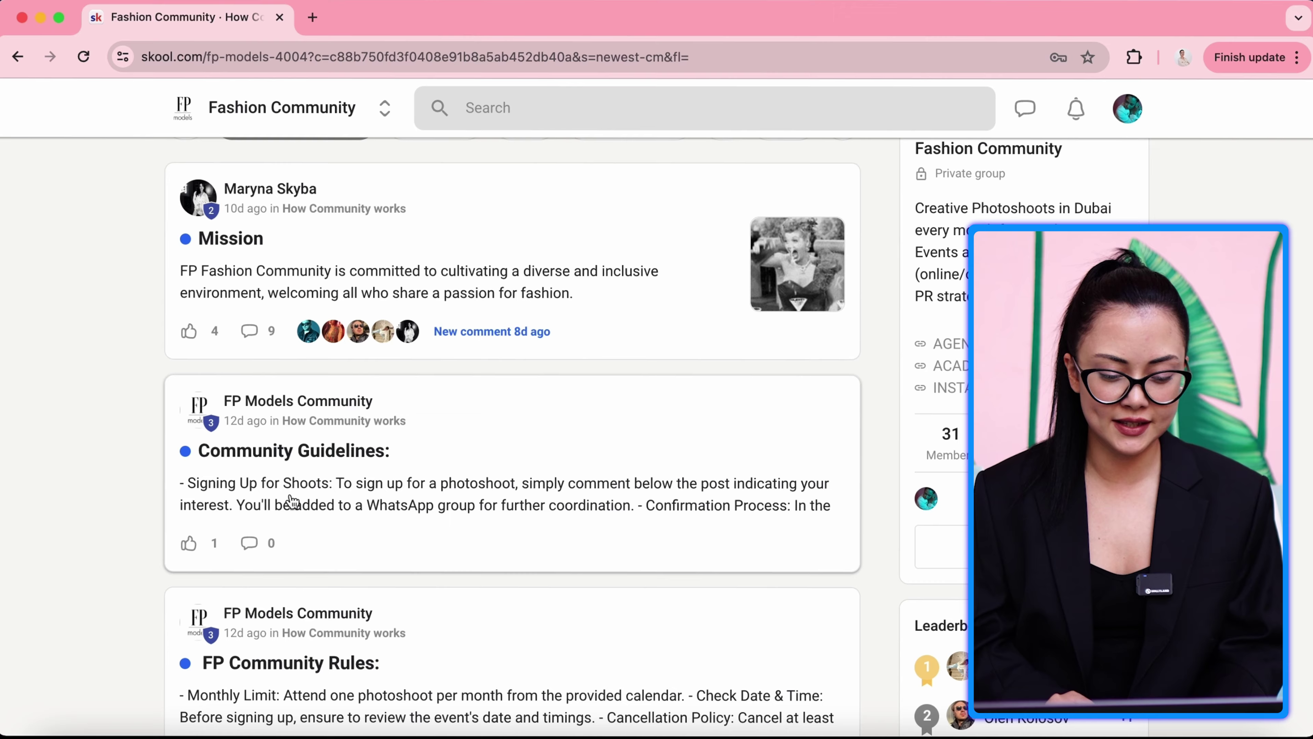
pyautogui.scroll(-5, 292, 500)
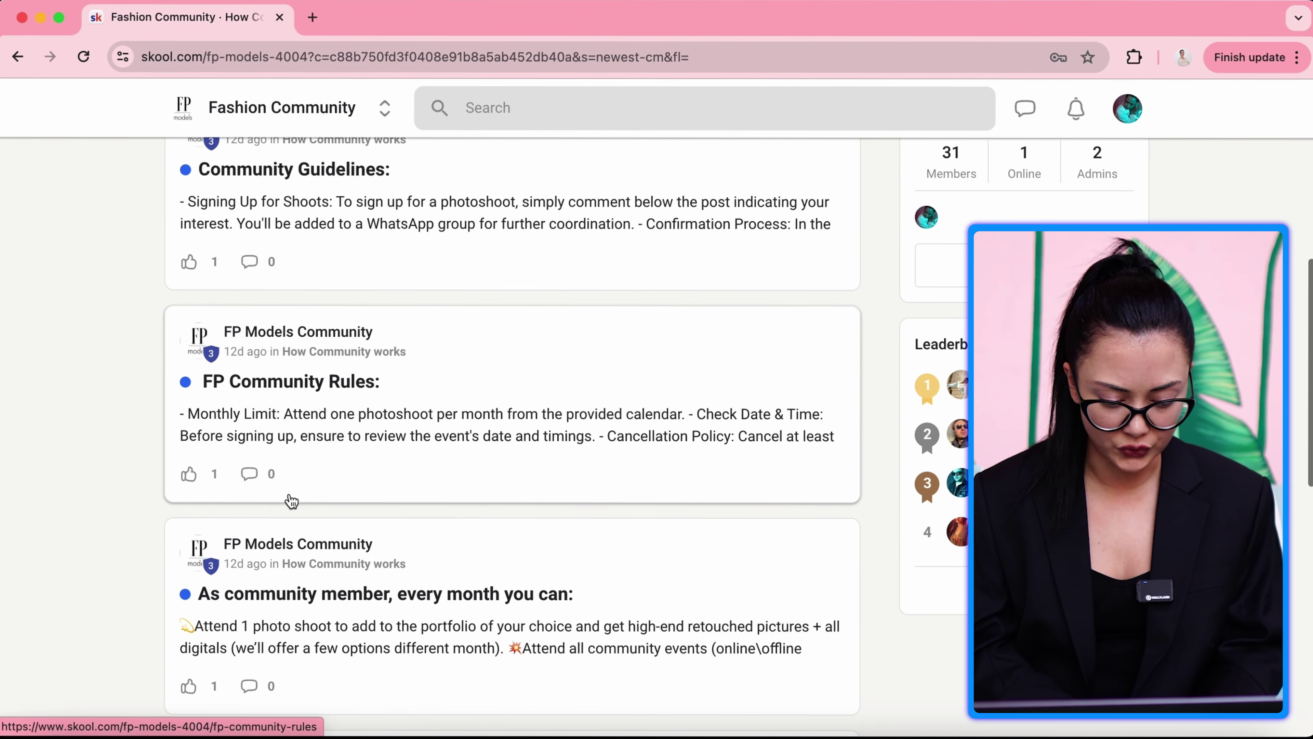
pyautogui.scroll(-4, 292, 501)
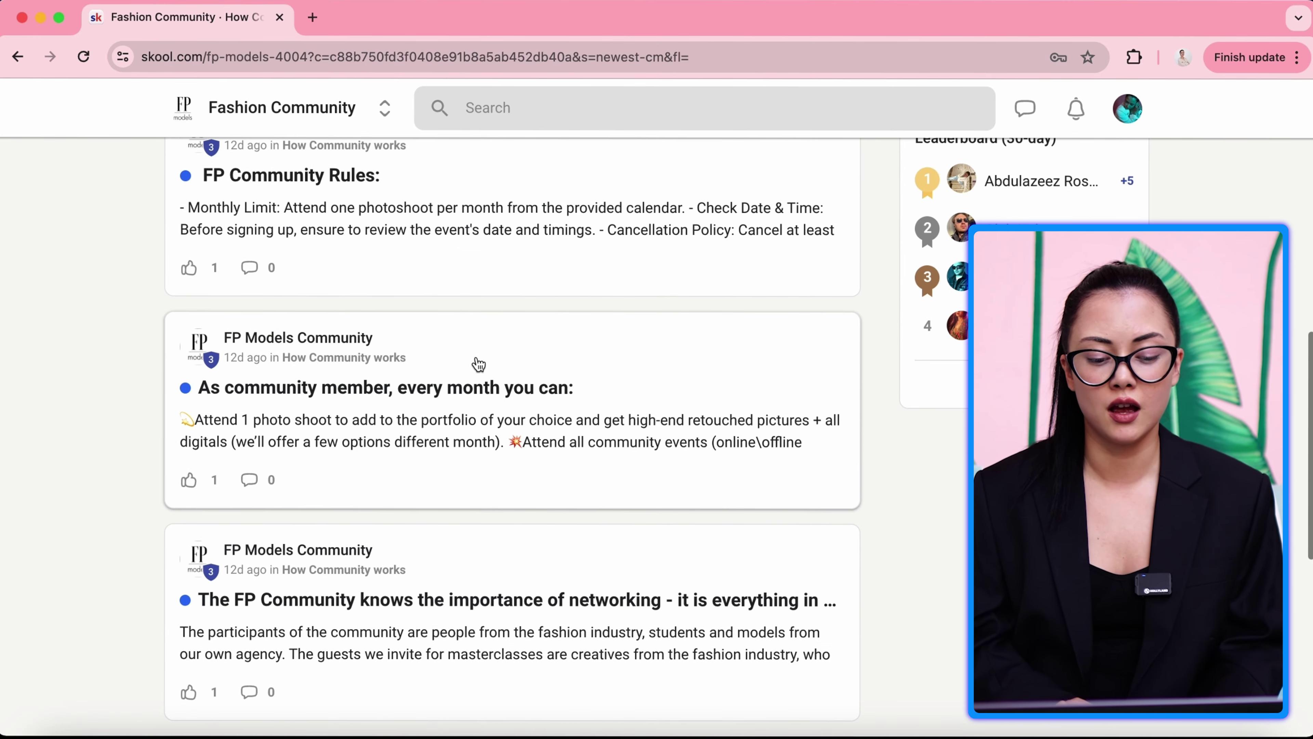
# Open and close the As community member post, then browse the filtered feed
pyautogui.click(478, 364)
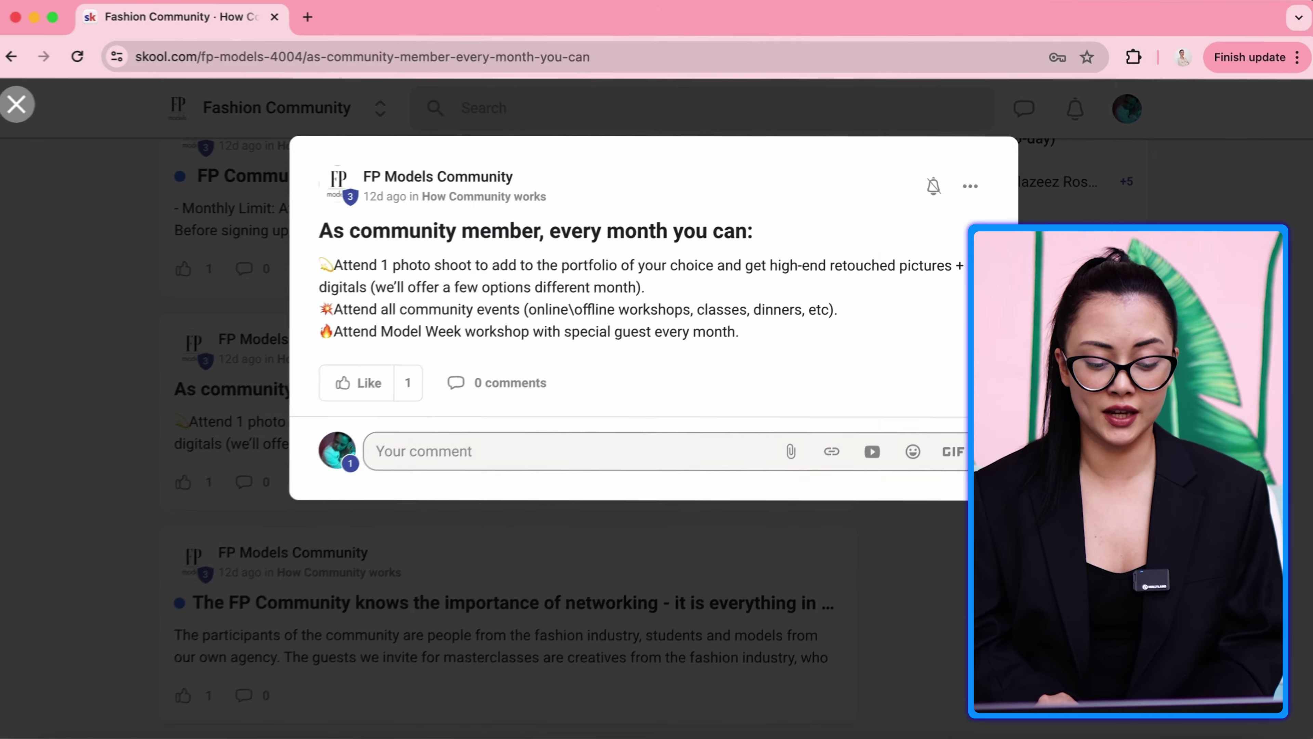
pyautogui.press('Escape')
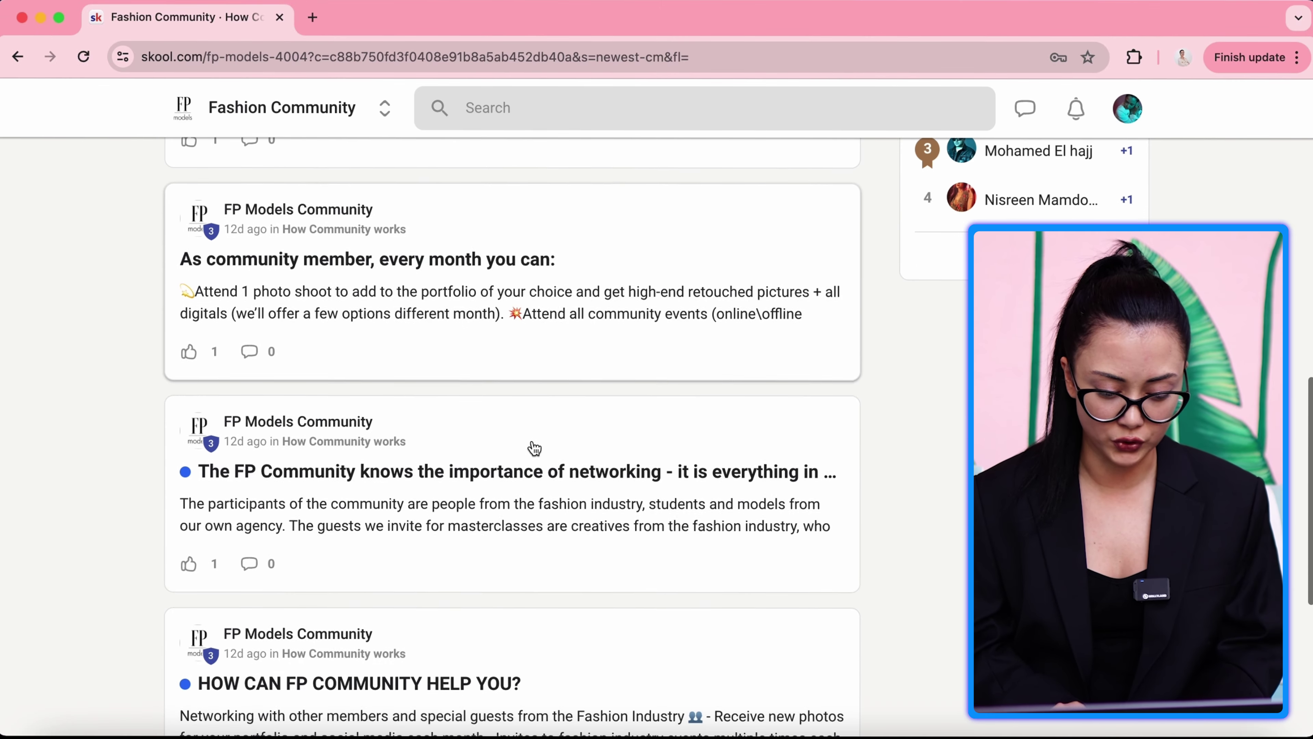
pyautogui.scroll(-7, 535, 448)
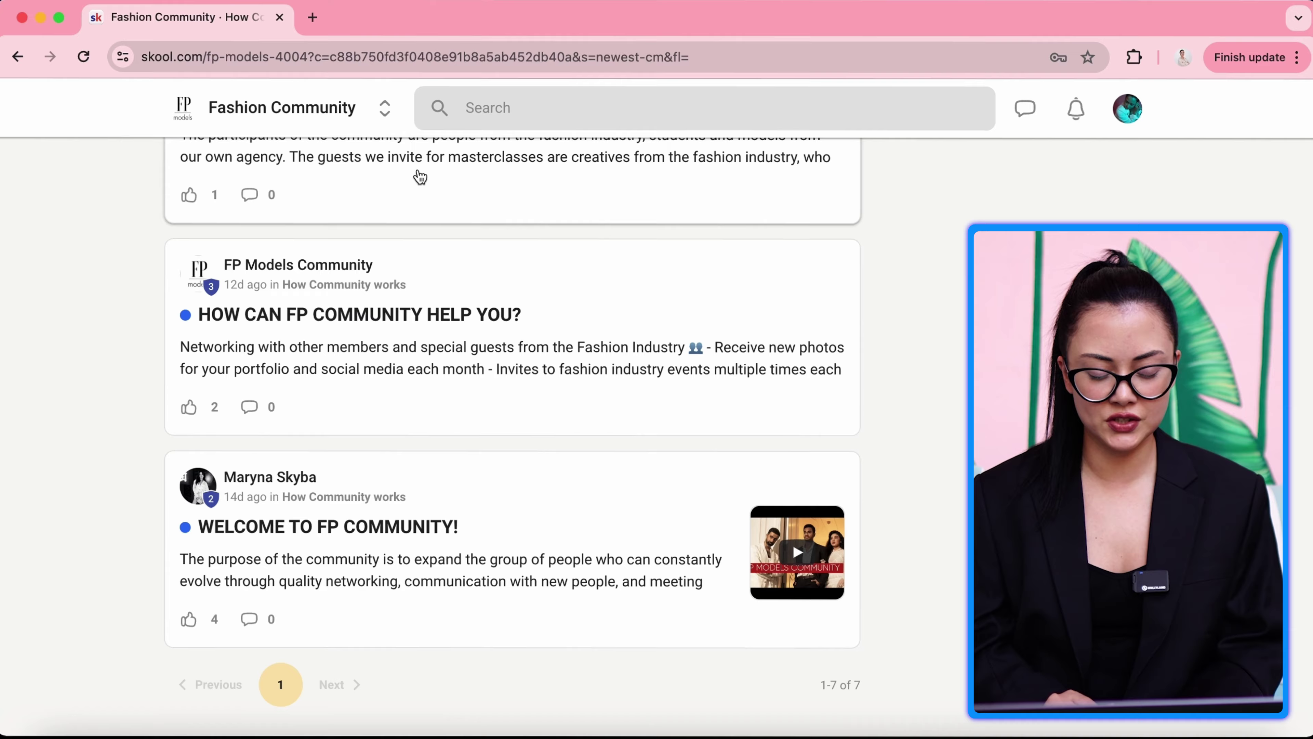
pyautogui.scroll(10, 420, 177)
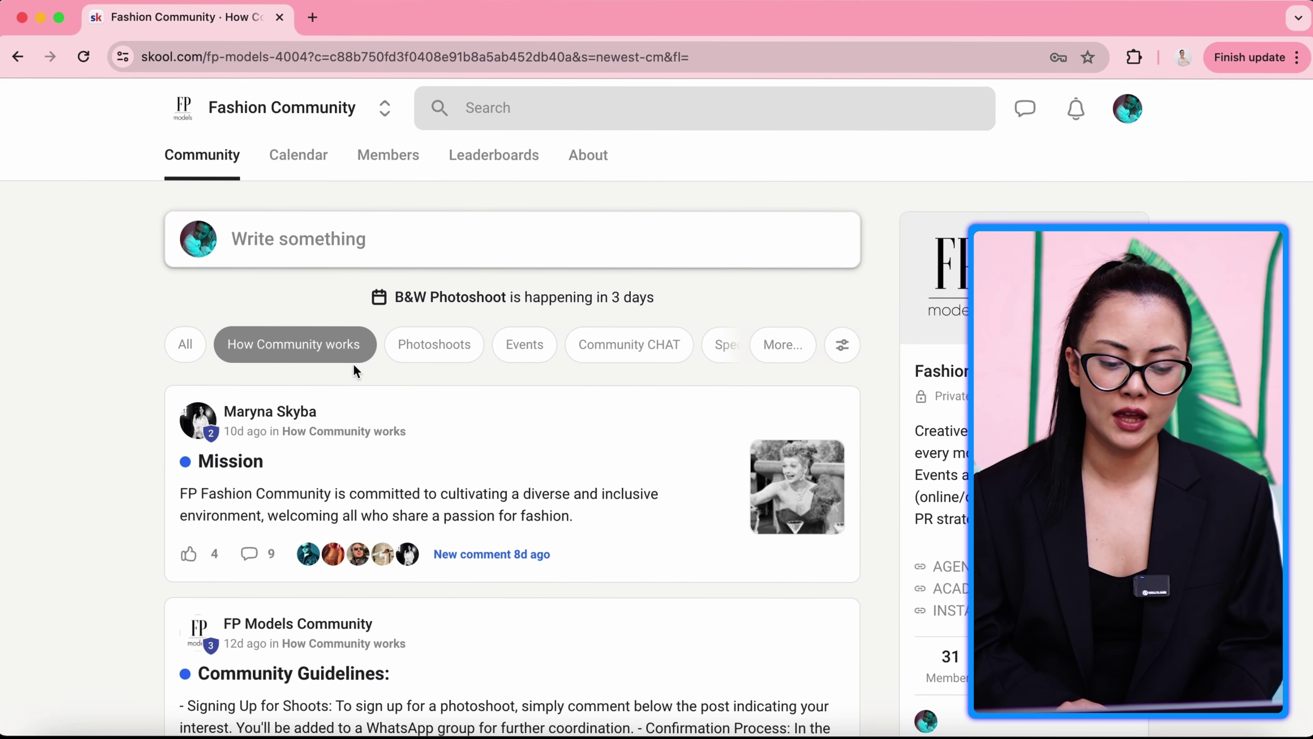
pyautogui.scroll(-1, 354, 363)
# Filter the feed to Photoshoots and view the B&W Photoshoot WP Group post
pyautogui.click(427, 301)
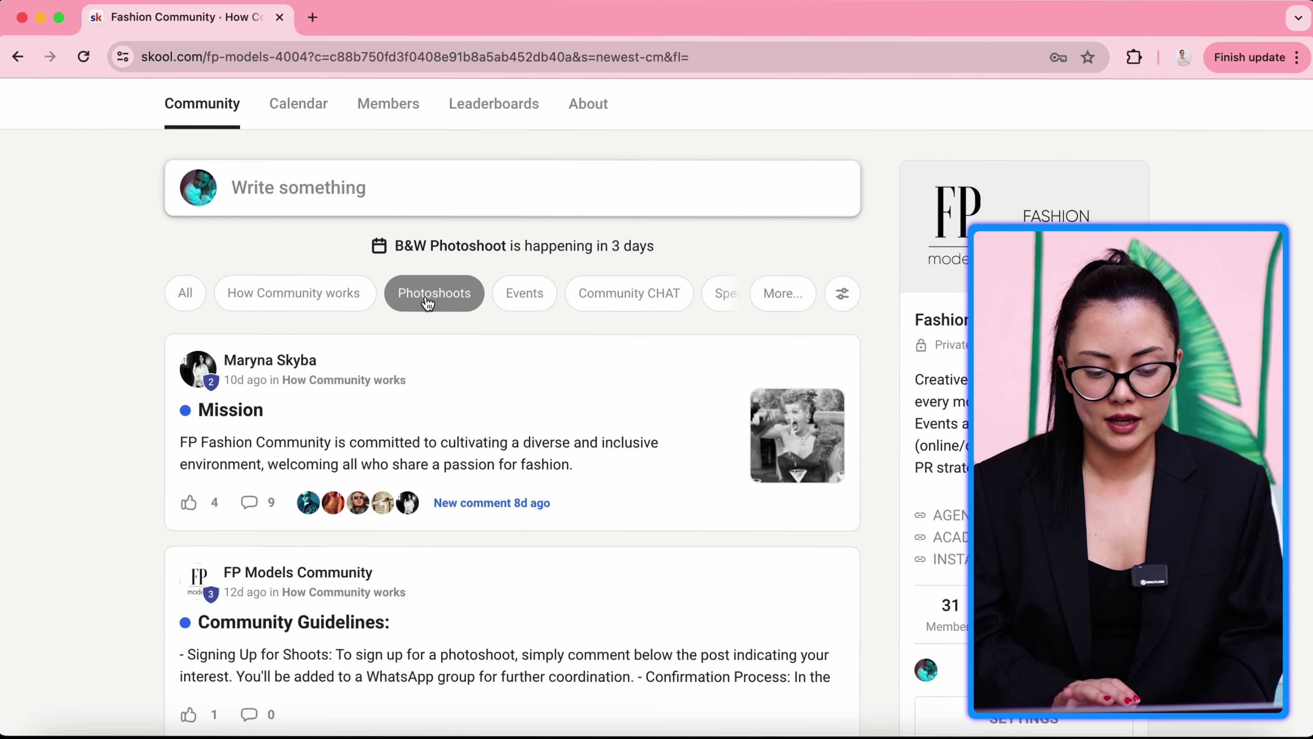
pyautogui.scroll(-2, 405, 449)
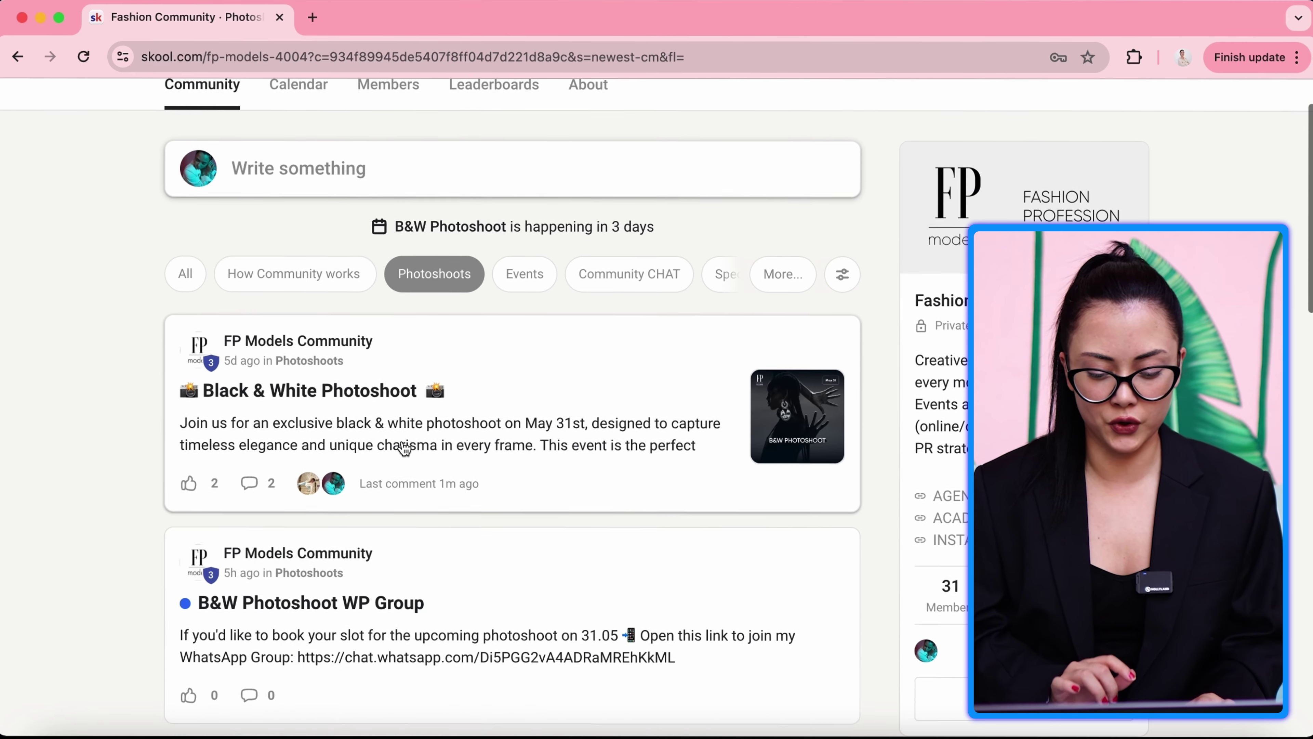
pyautogui.scroll(-1, 405, 449)
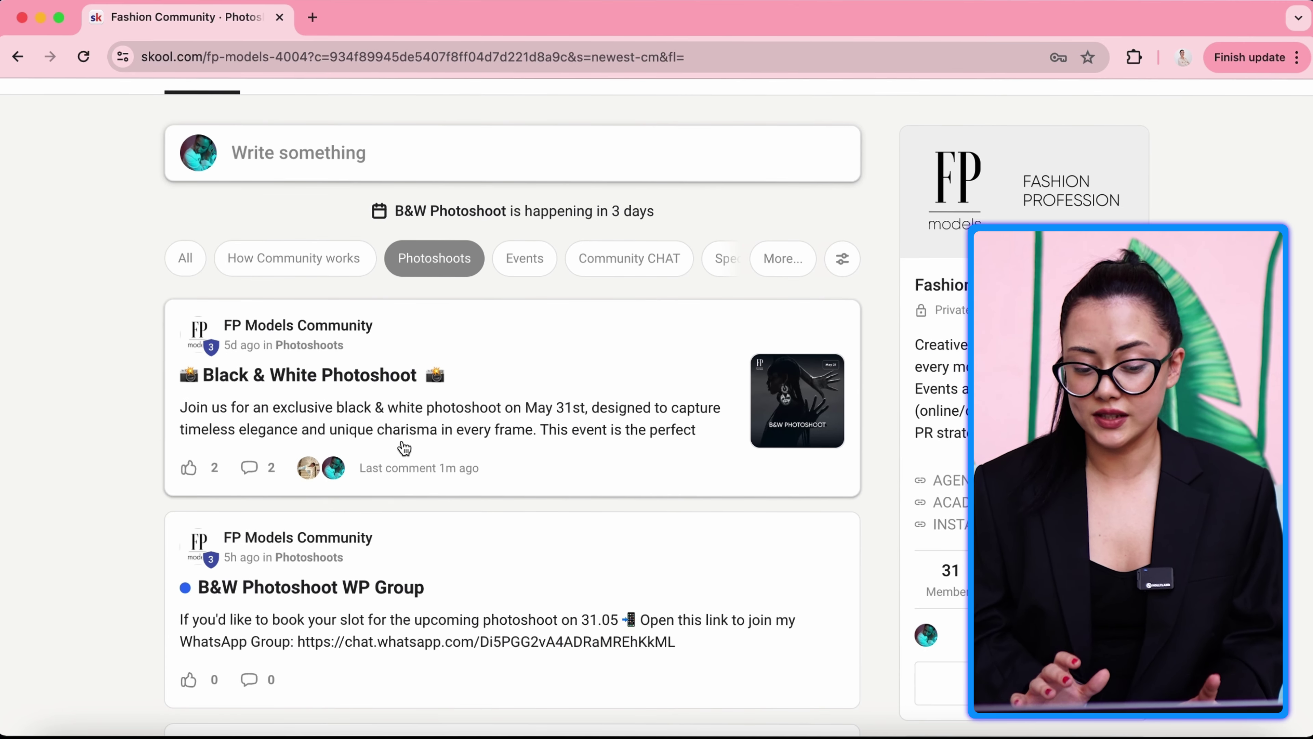
pyautogui.scroll(-1, 437, 493)
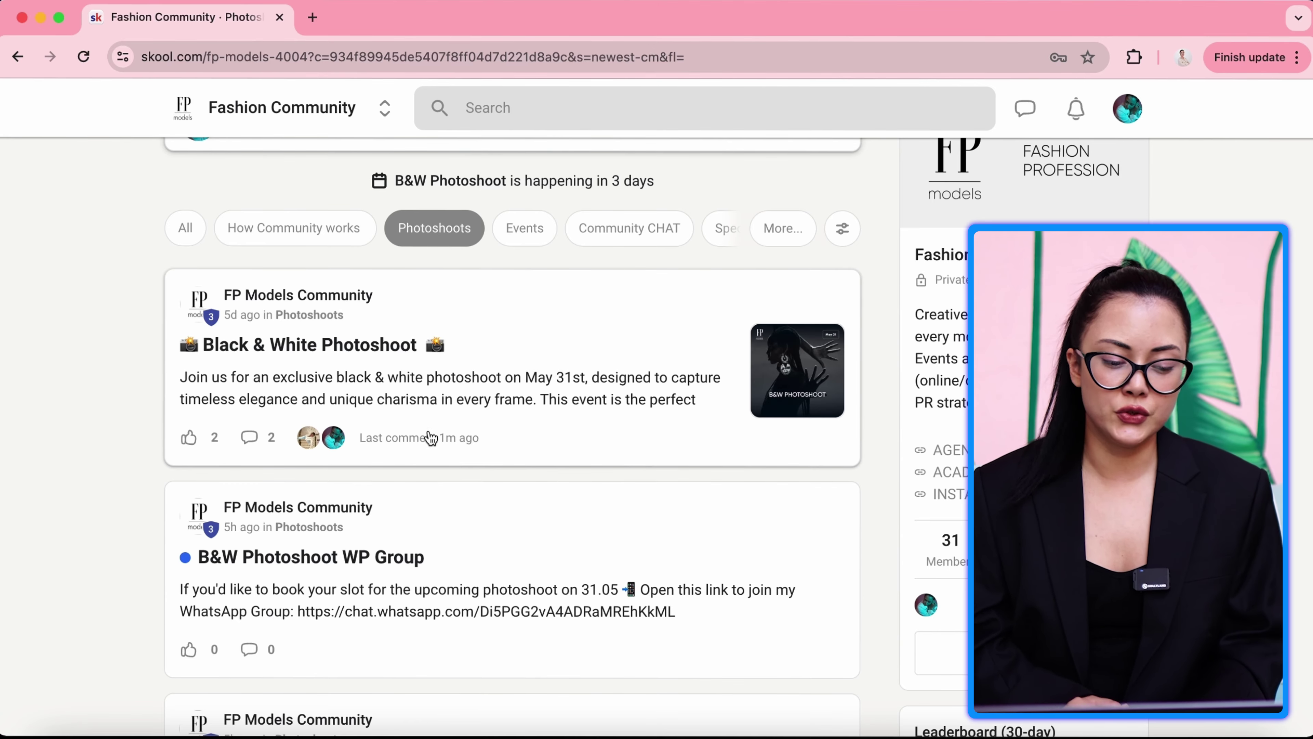
pyautogui.click(520, 529)
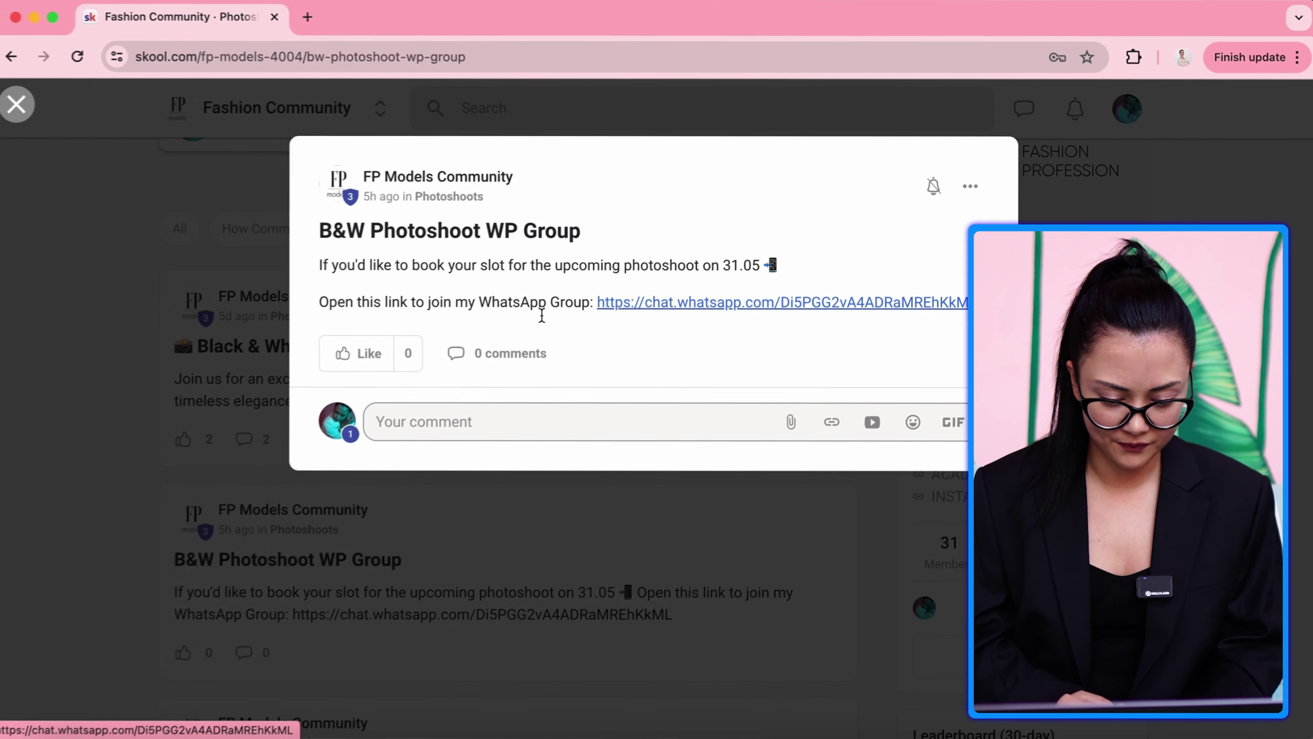
pyautogui.click(184, 411)
pyautogui.scroll(-8, 244, 444)
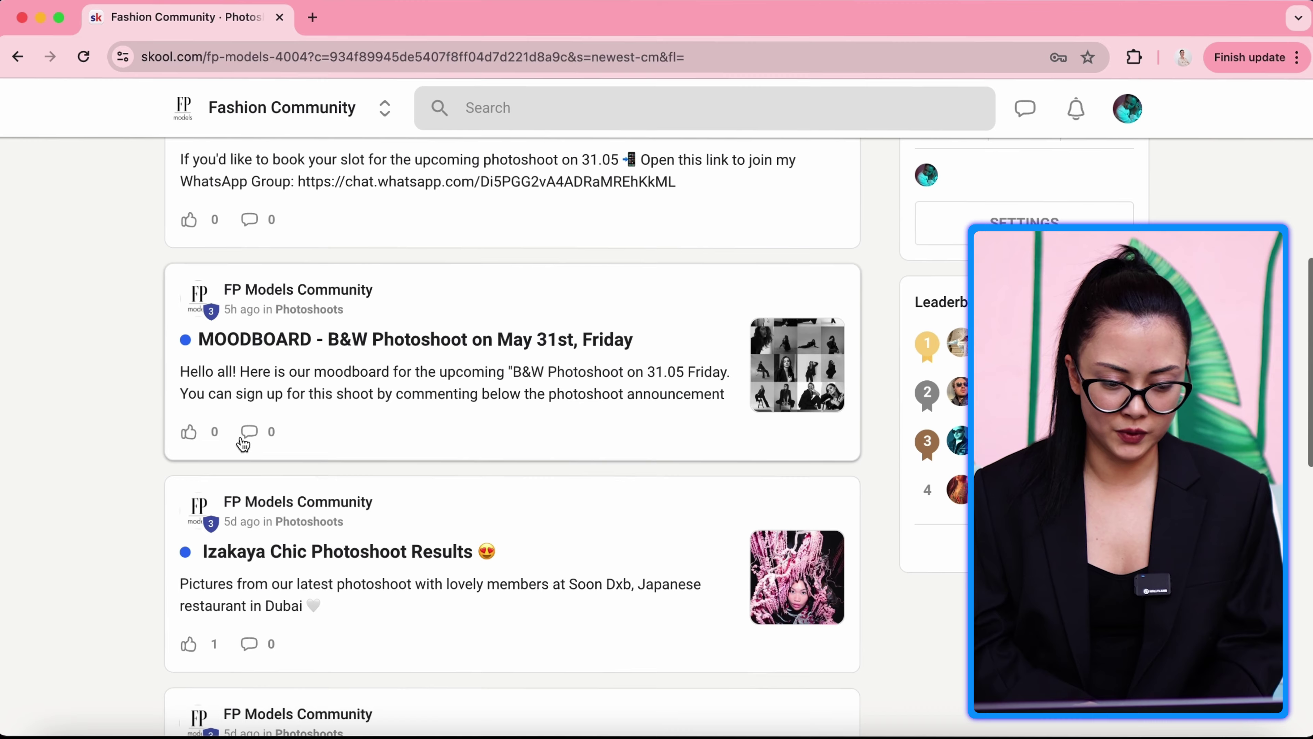
pyautogui.scroll(-4, 439, 481)
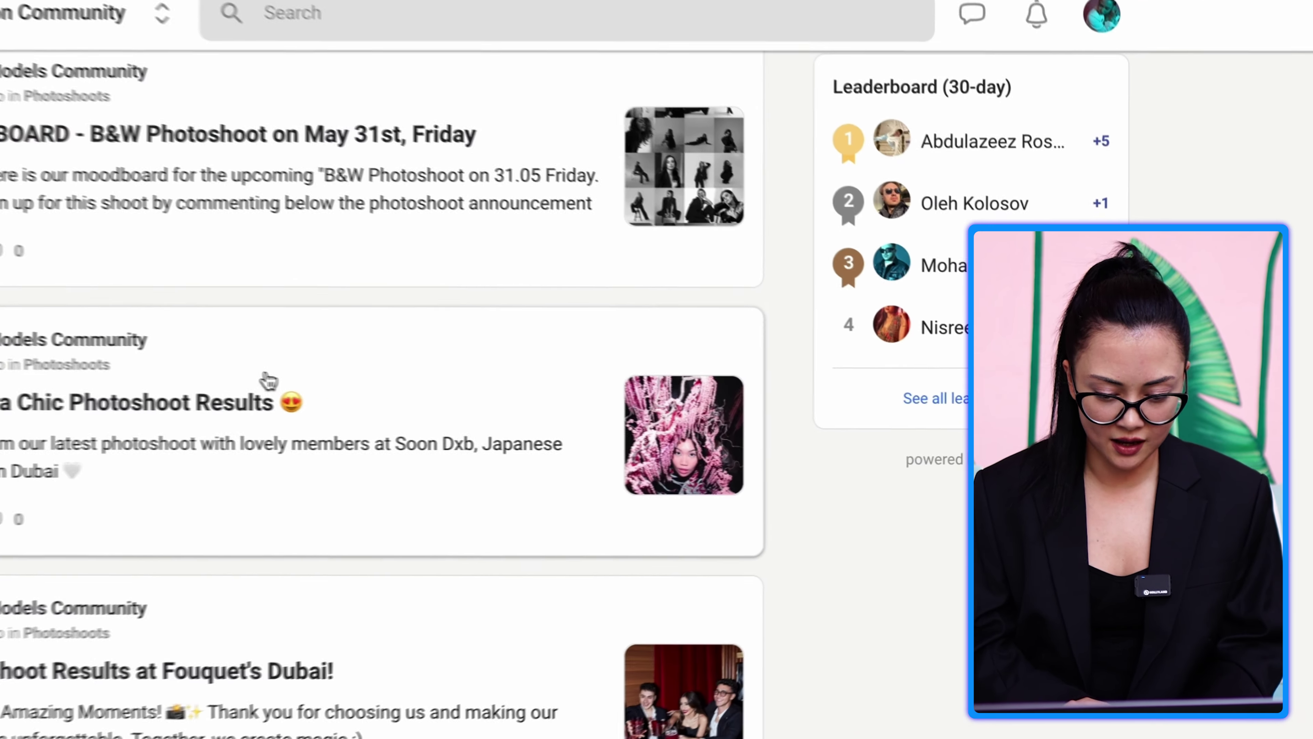
# View the Izakaya Chic Photoshoot Results post, then the pinned Black & White Photoshoot post
pyautogui.click(466, 407)
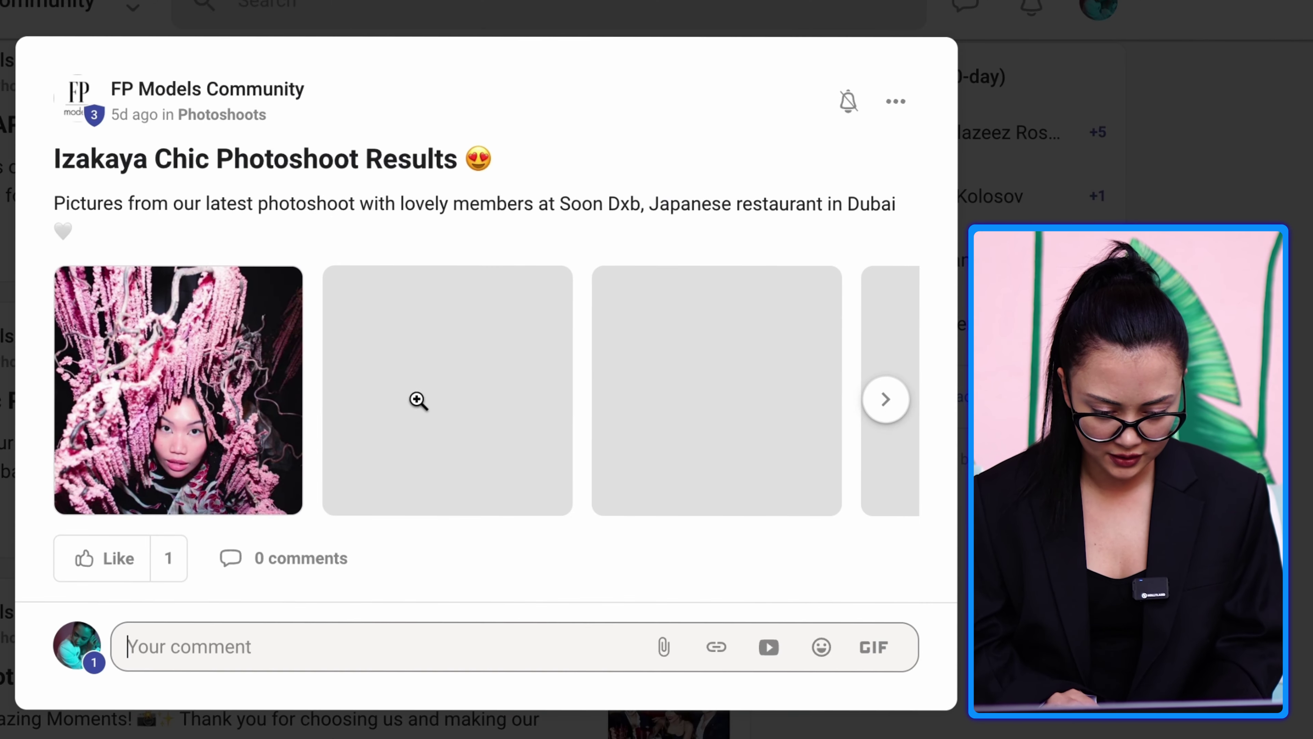
pyautogui.hscroll(3, 441, 379)
pyautogui.hscroll(-10, 616, 408)
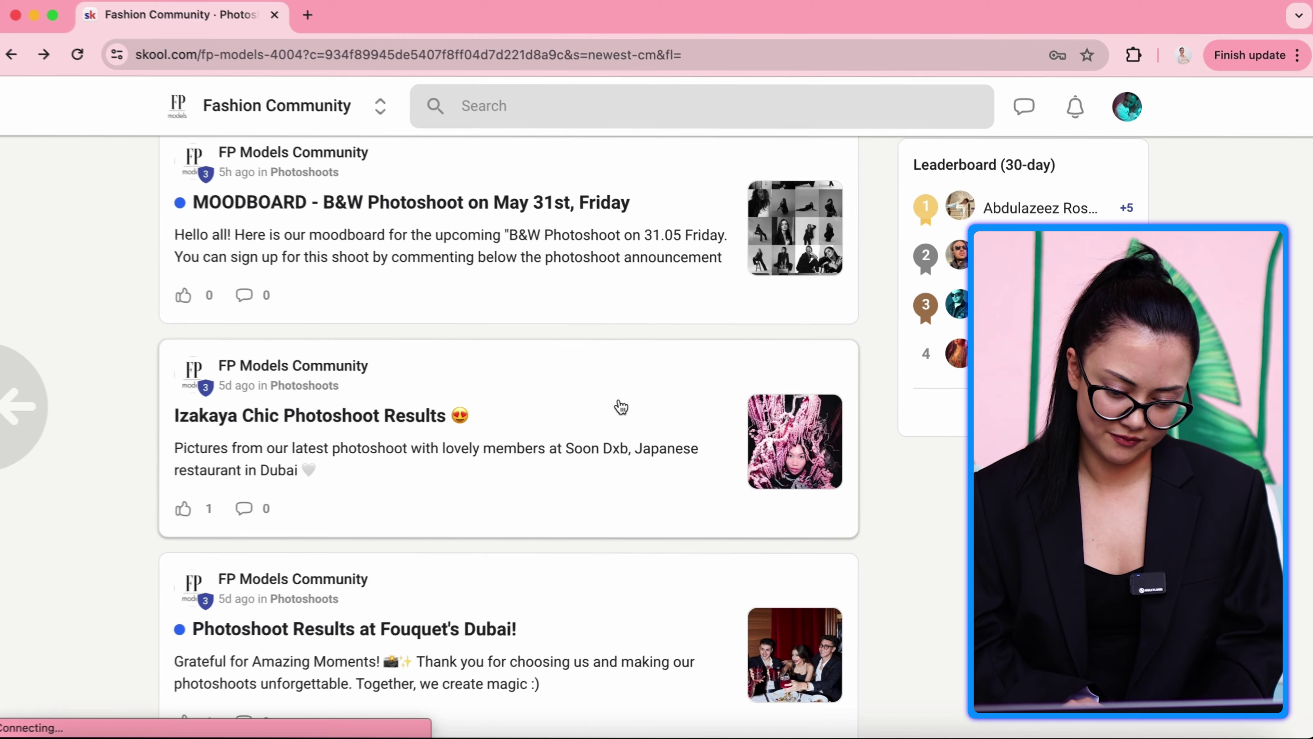
pyautogui.click(437, 466)
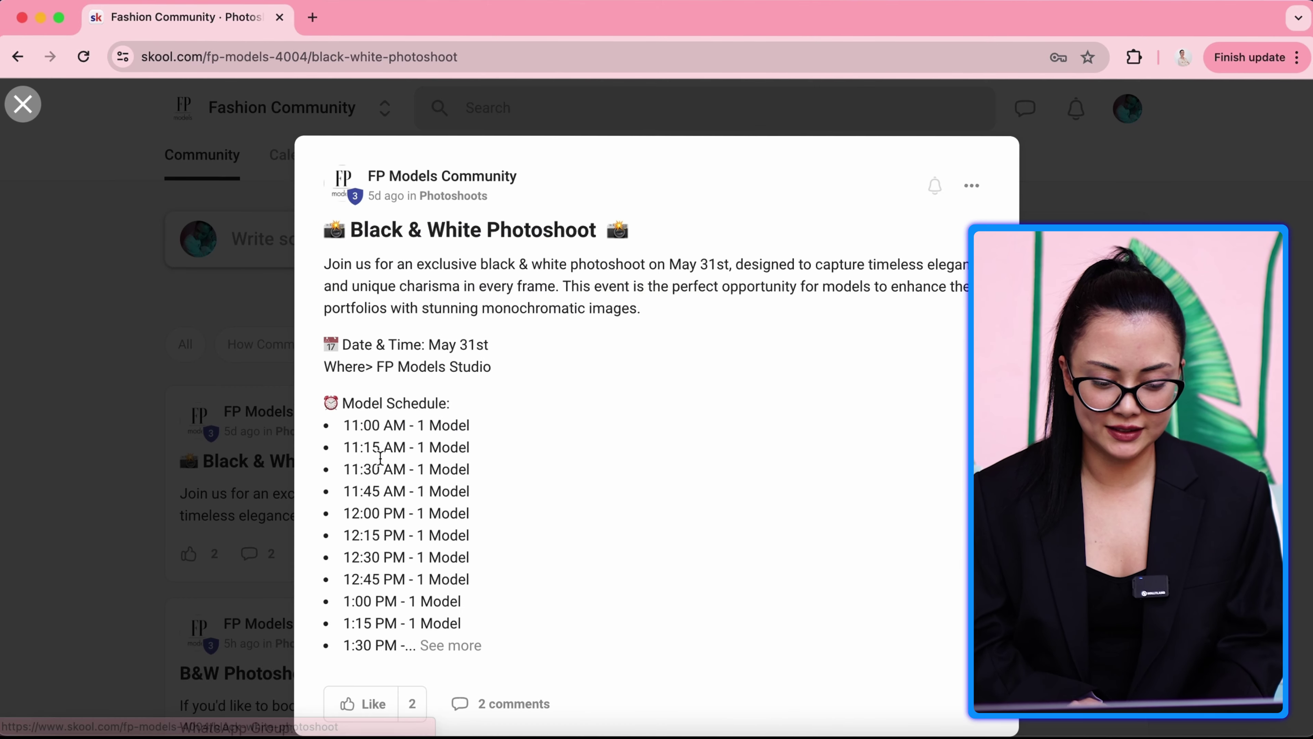
pyautogui.click(214, 403)
# Filter to Events and browse Special Session, Confidence Class and Dance Your Soul Away posts
pyautogui.click(510, 357)
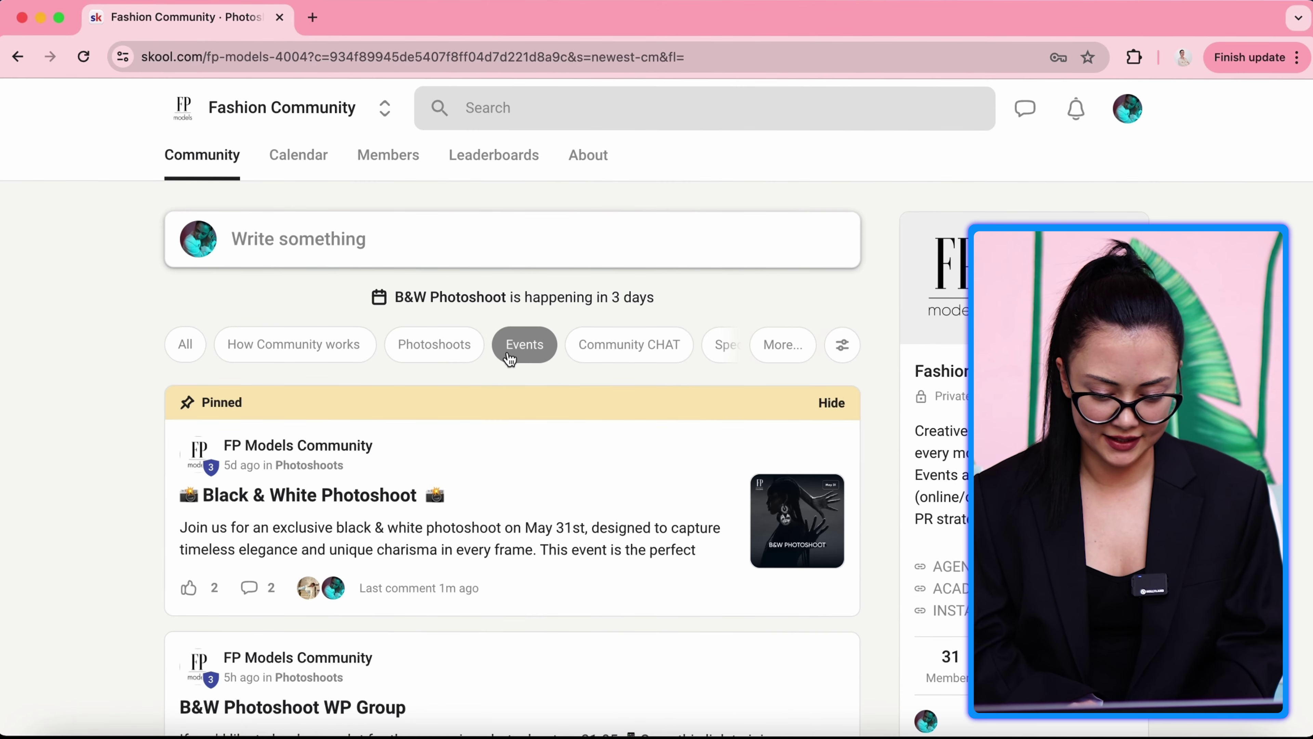
pyautogui.scroll(-5, 105, 536)
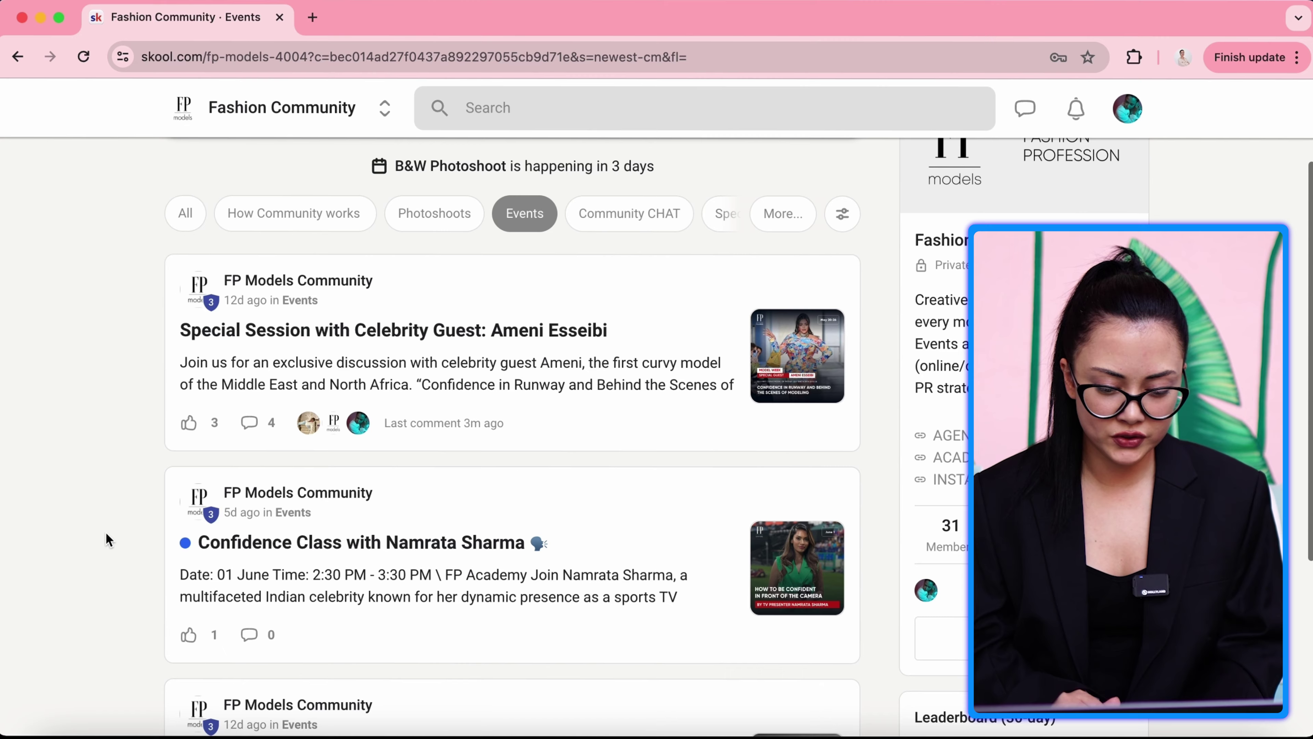
pyautogui.scroll(-1, 106, 534)
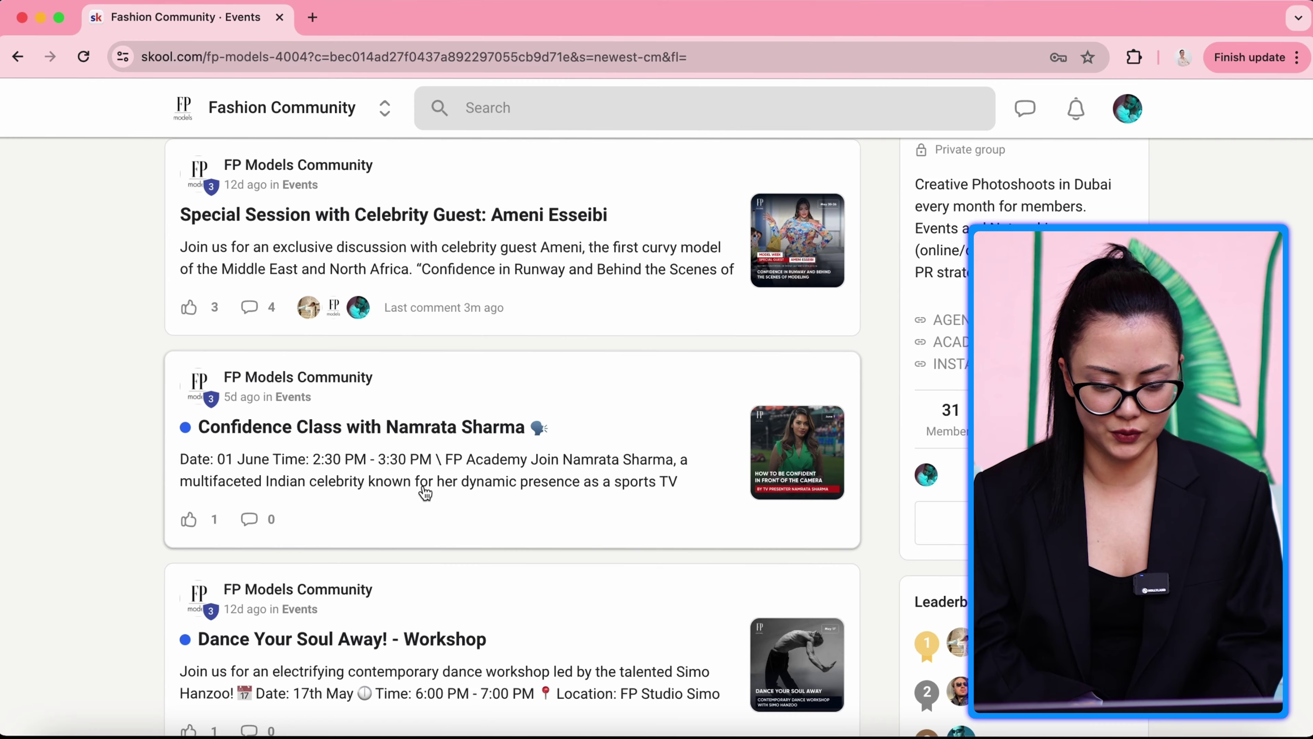
pyautogui.scroll(-3, 362, 538)
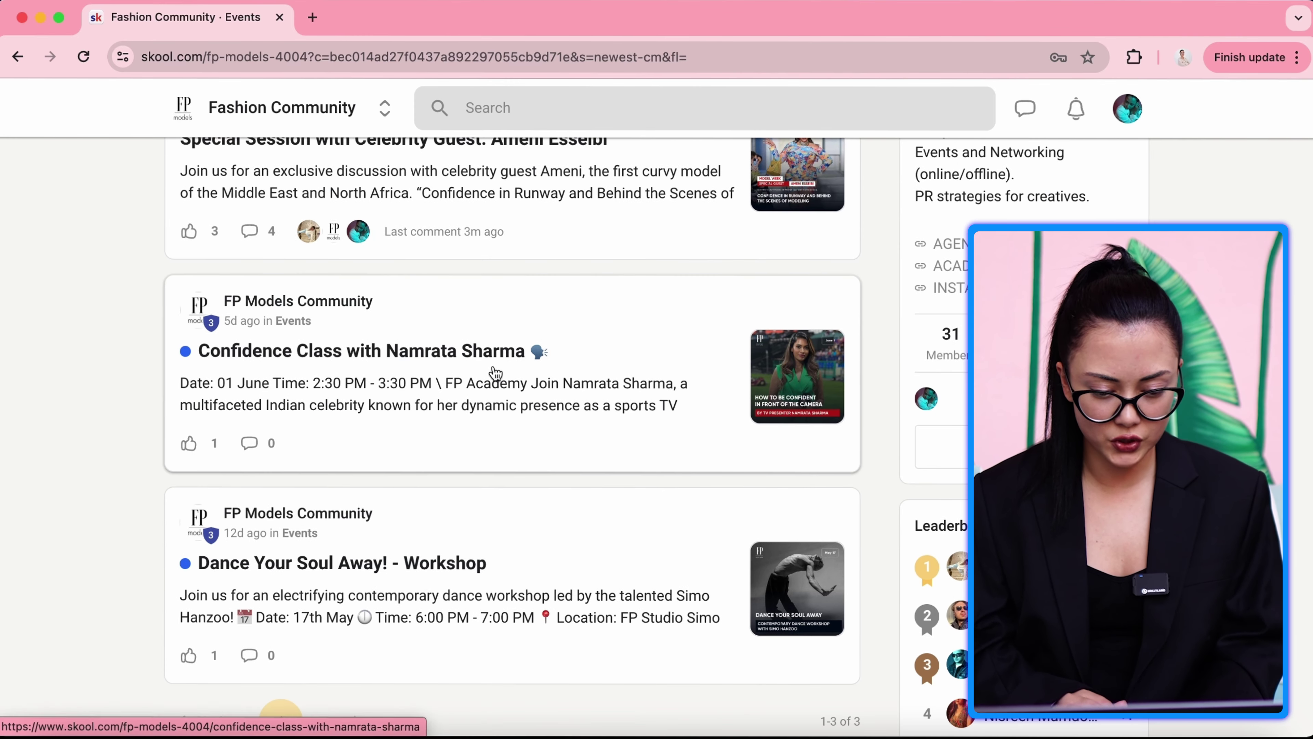
pyautogui.scroll(10, 548, 546)
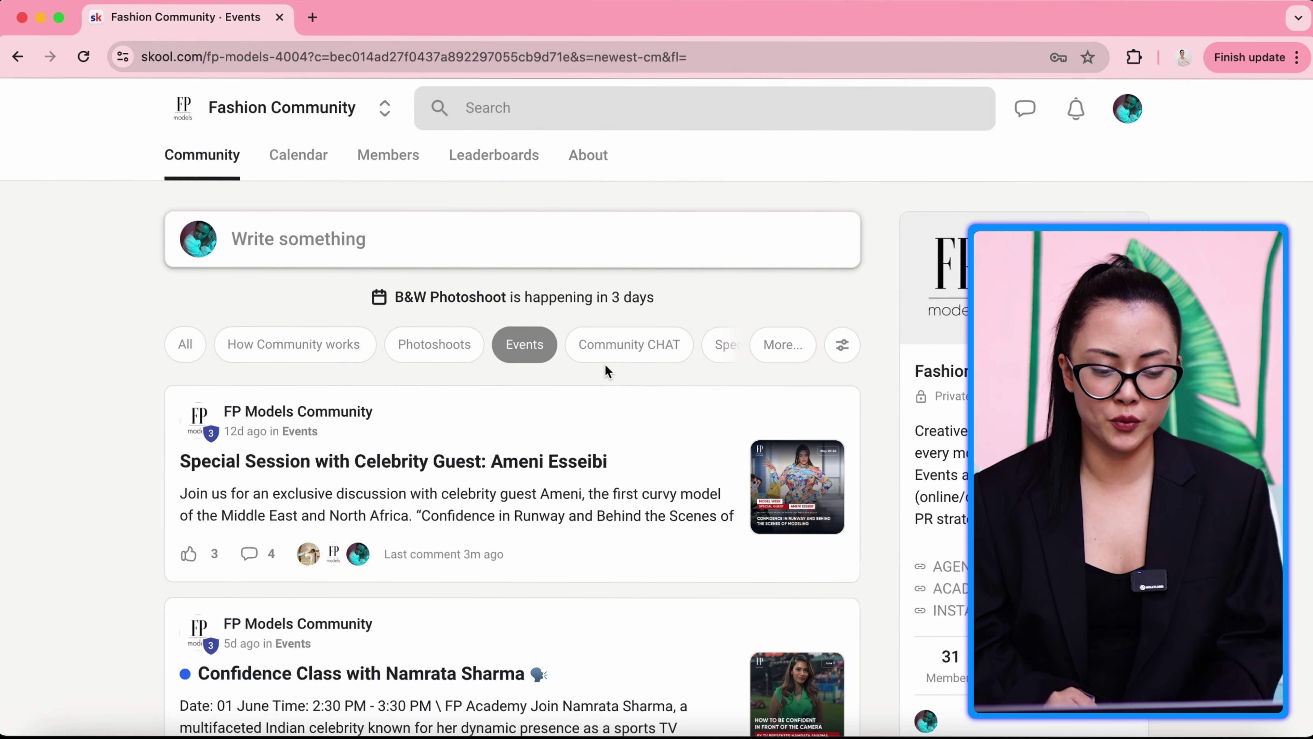
# Show only Community CHAT posts and start a new post in that category
pyautogui.click(606, 353)
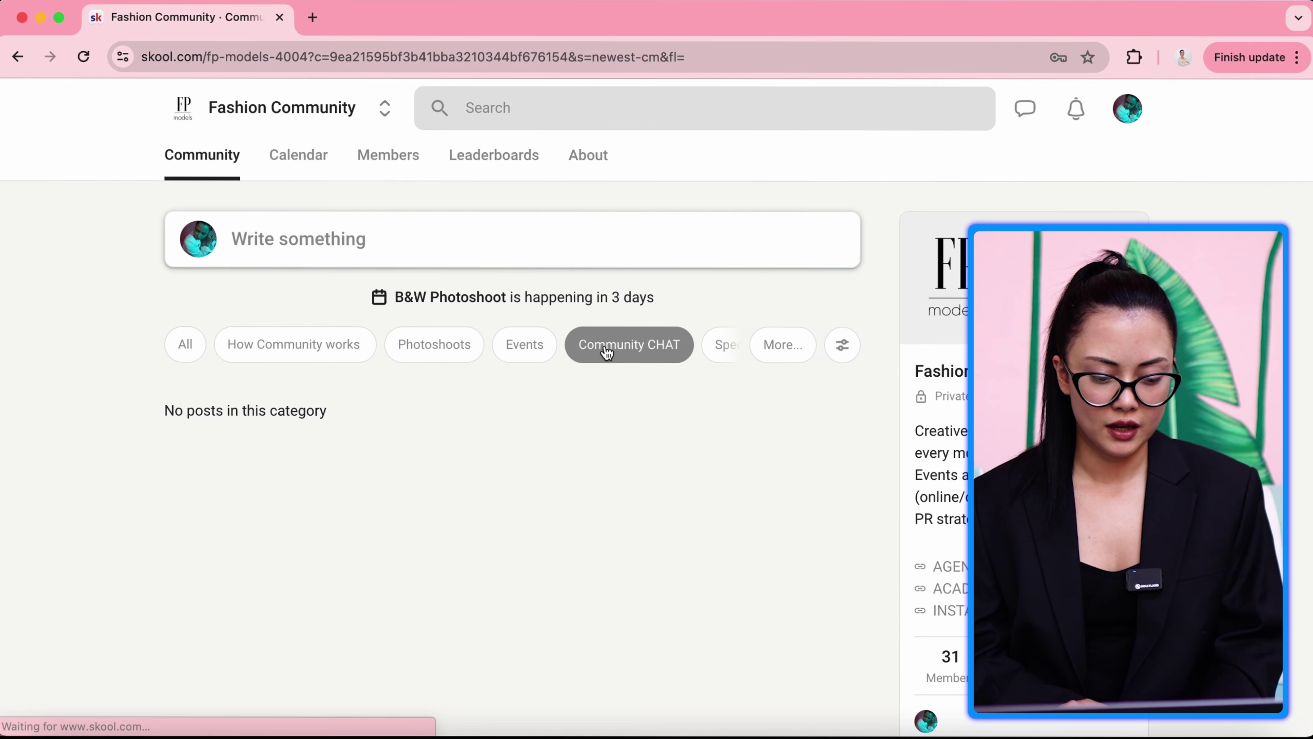
pyautogui.click(560, 249)
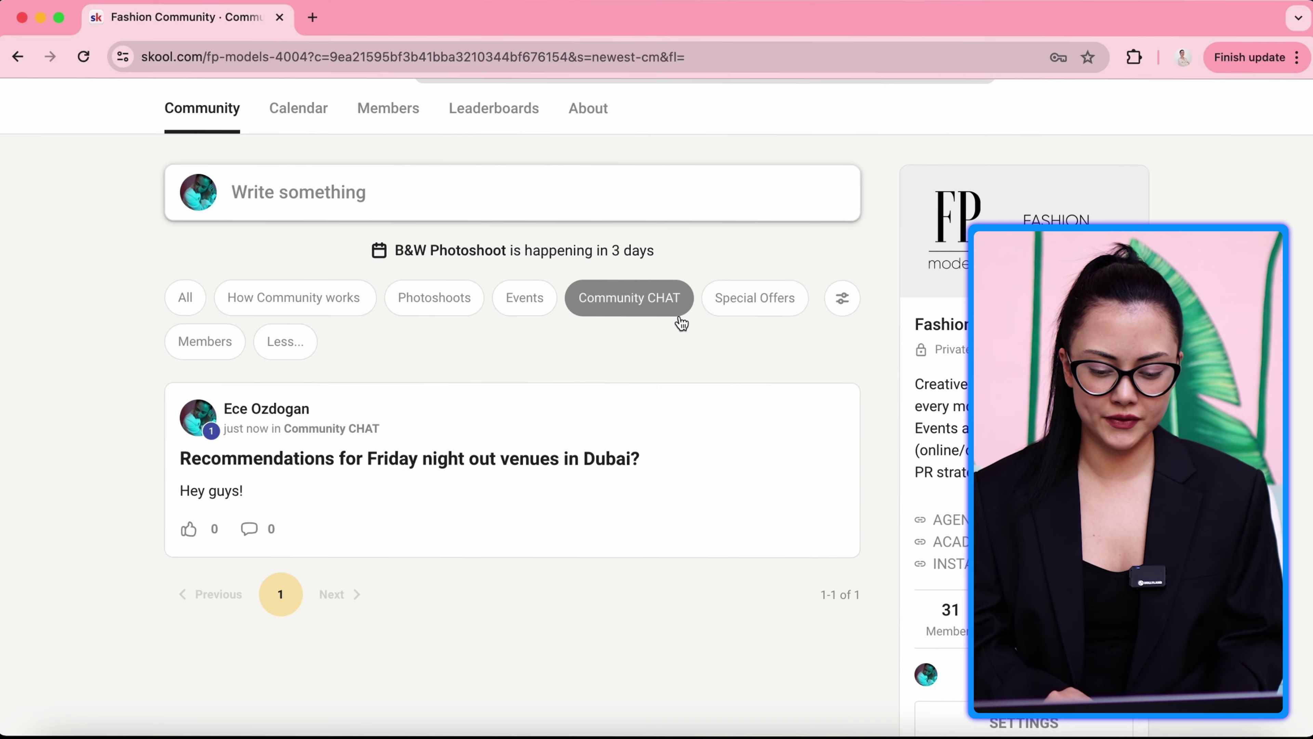
# Filter the feed to Special Offers and scroll through its three discount posts
pyautogui.click(755, 309)
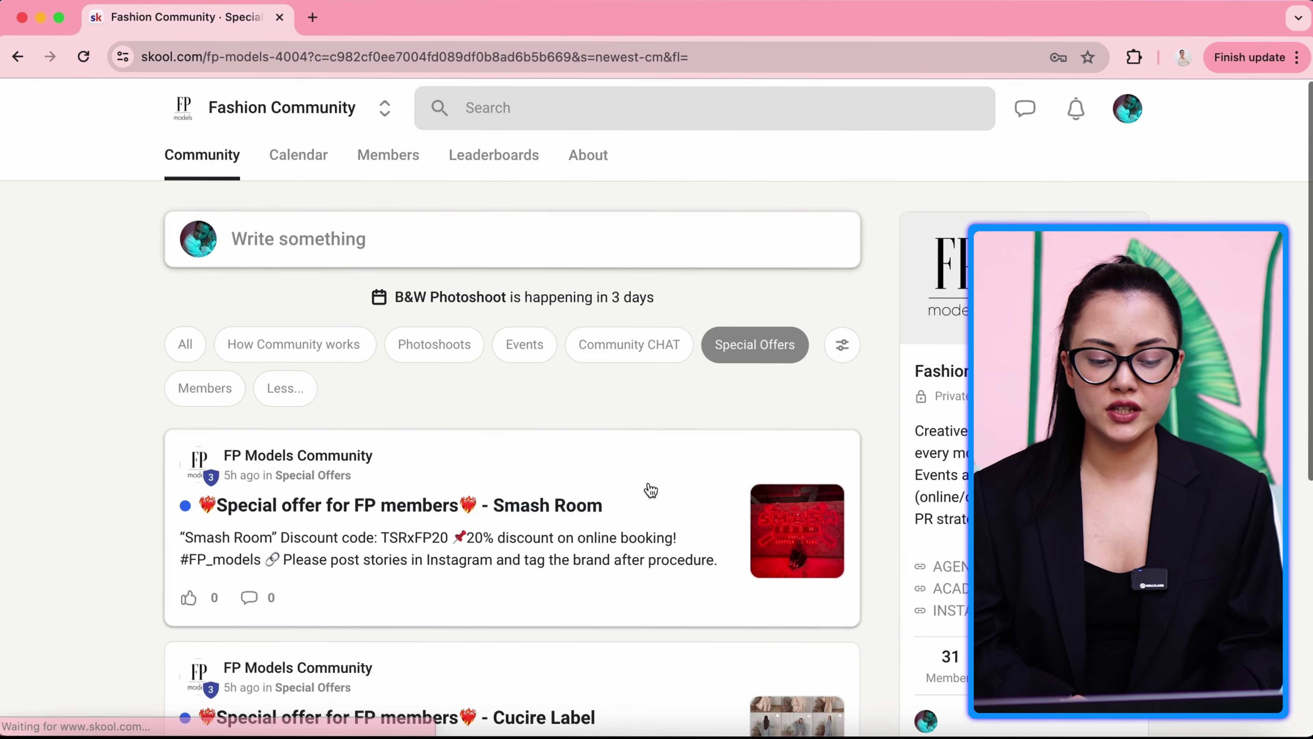
pyautogui.scroll(-4, 650, 488)
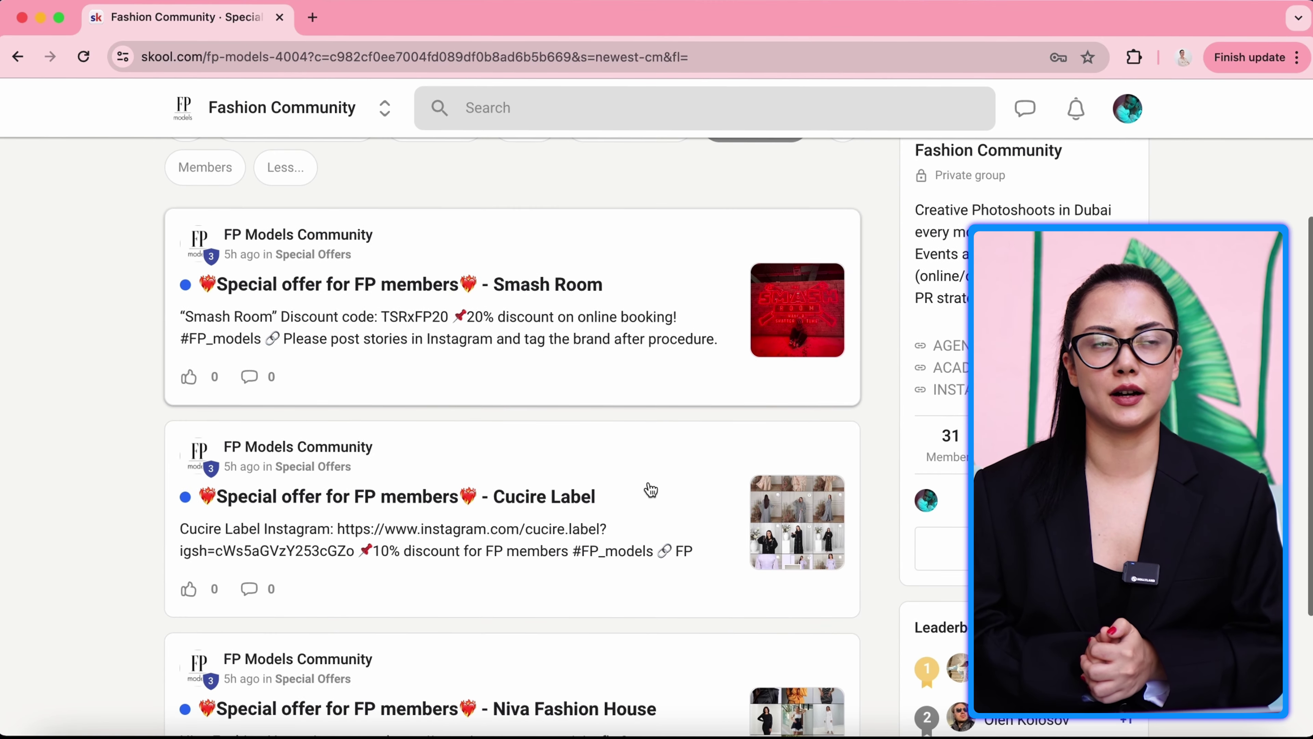
pyautogui.scroll(-1, 651, 489)
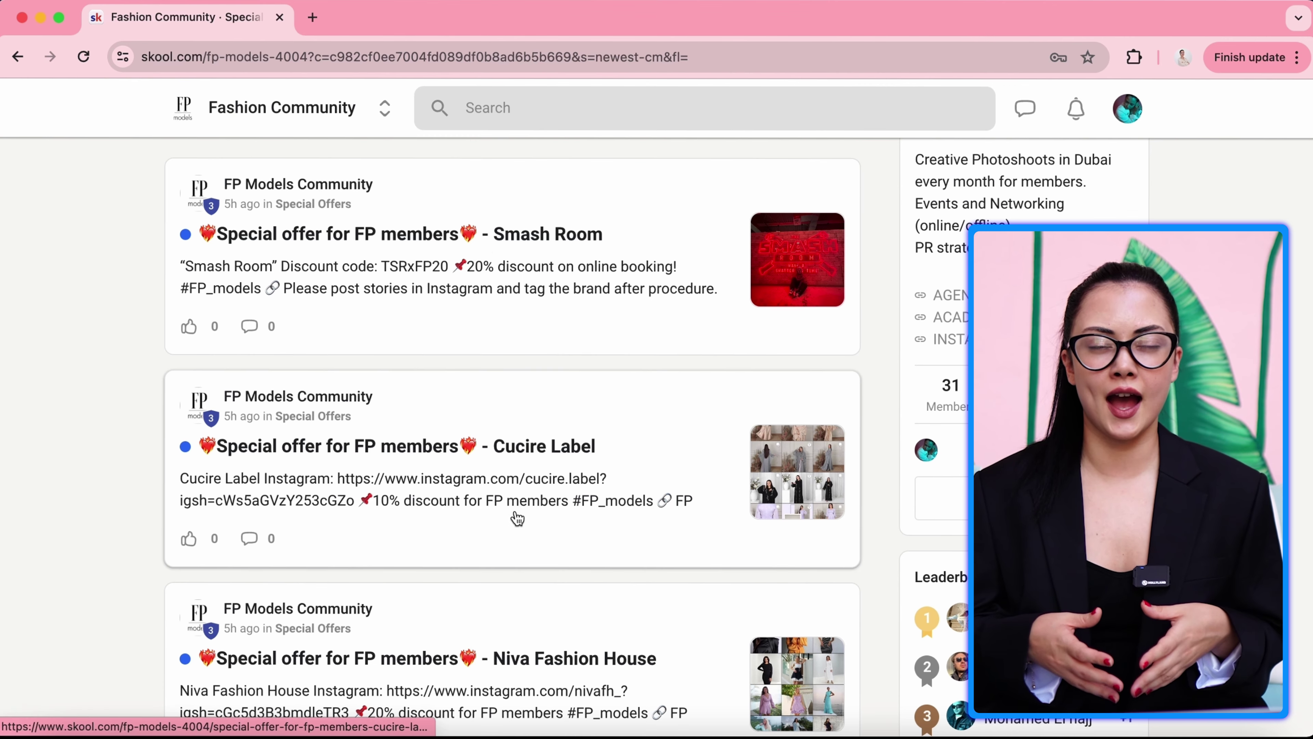
pyautogui.scroll(-2, 474, 624)
pyautogui.scroll(2, 469, 619)
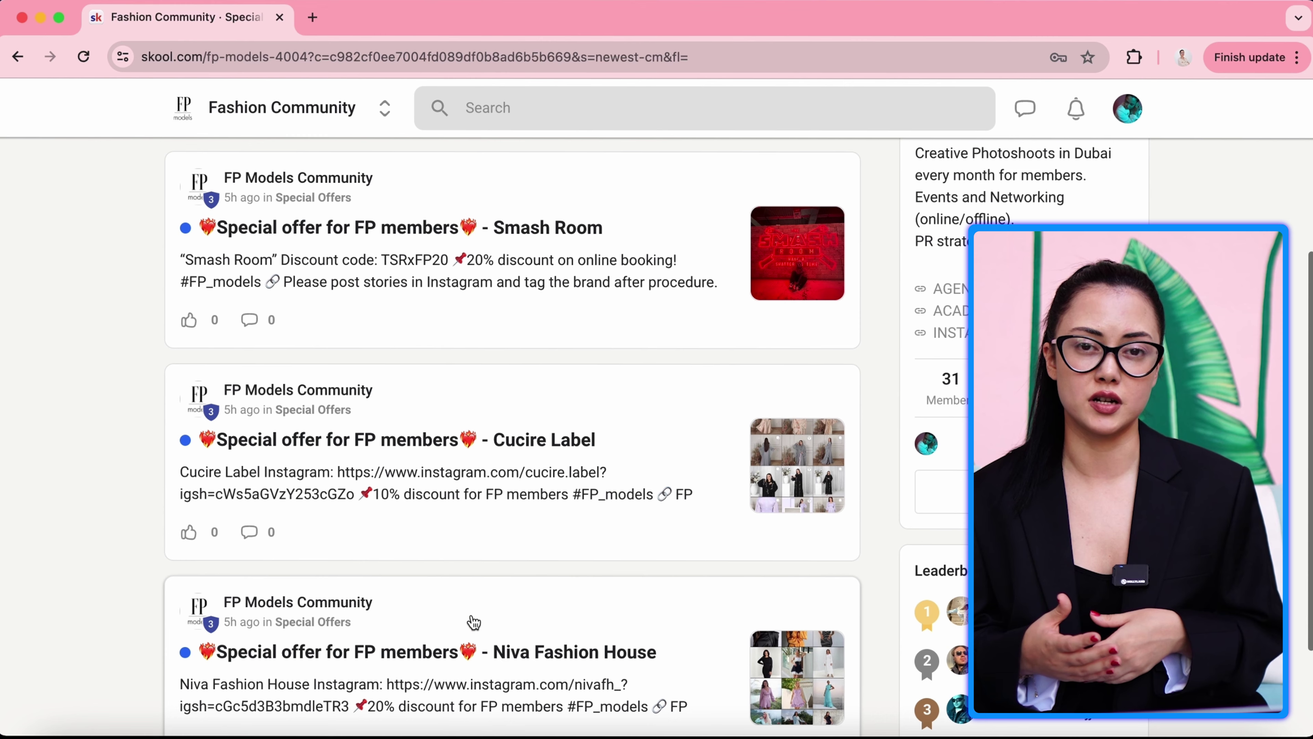
# Open and close the Smash Room and Cucire Label offer posts
pyautogui.click(585, 247)
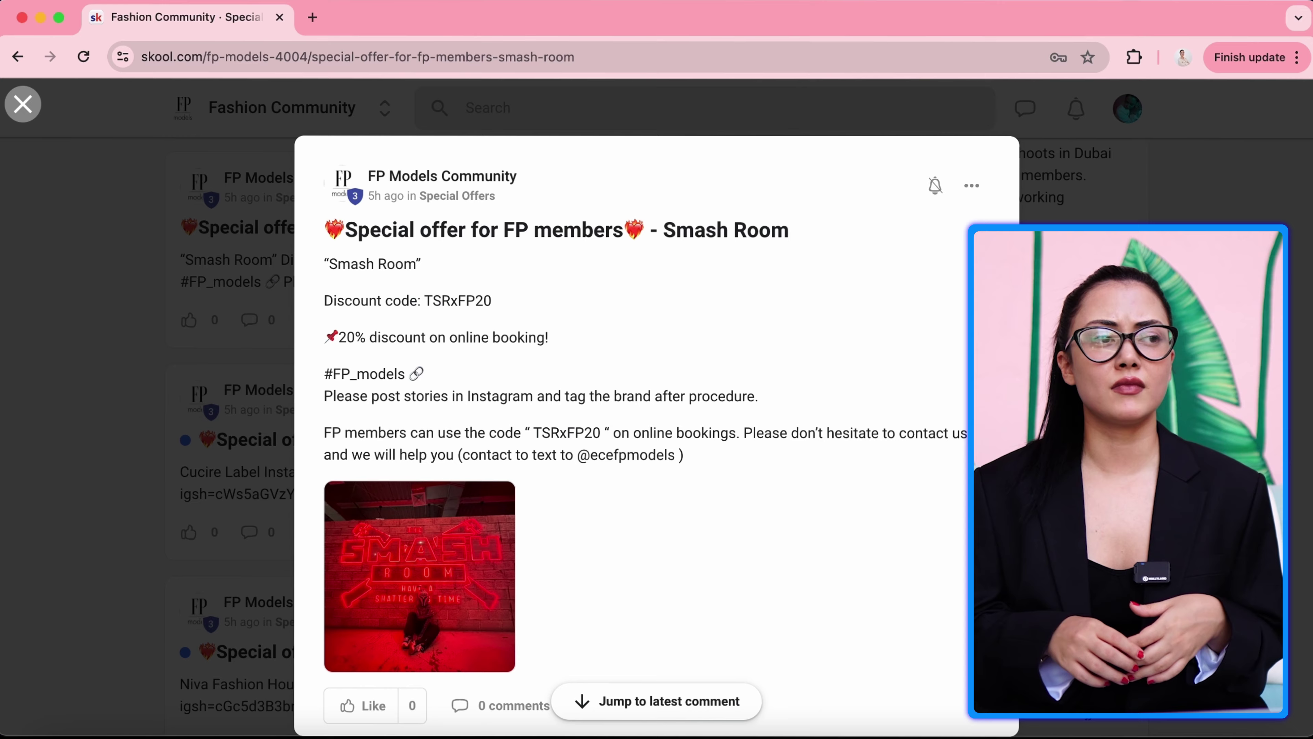
pyautogui.press('Escape')
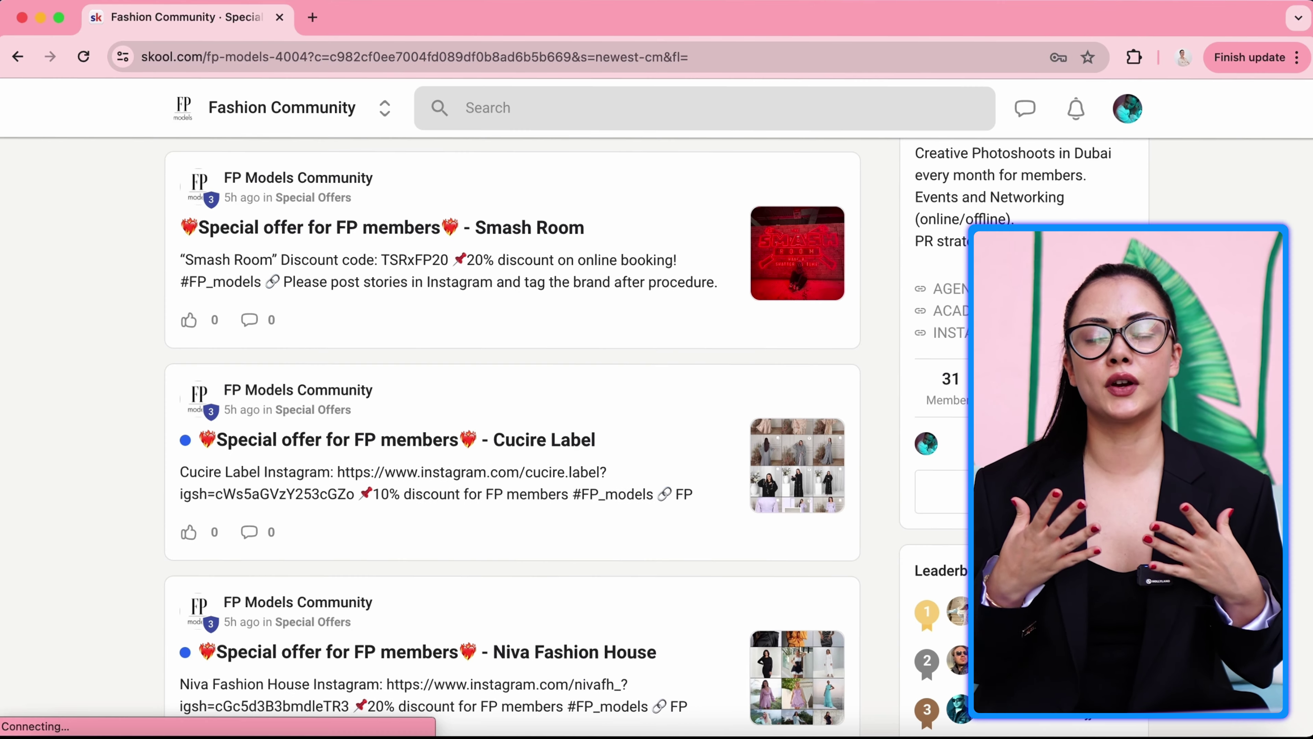
pyautogui.click(566, 399)
pyautogui.scroll(-2, 624, 413)
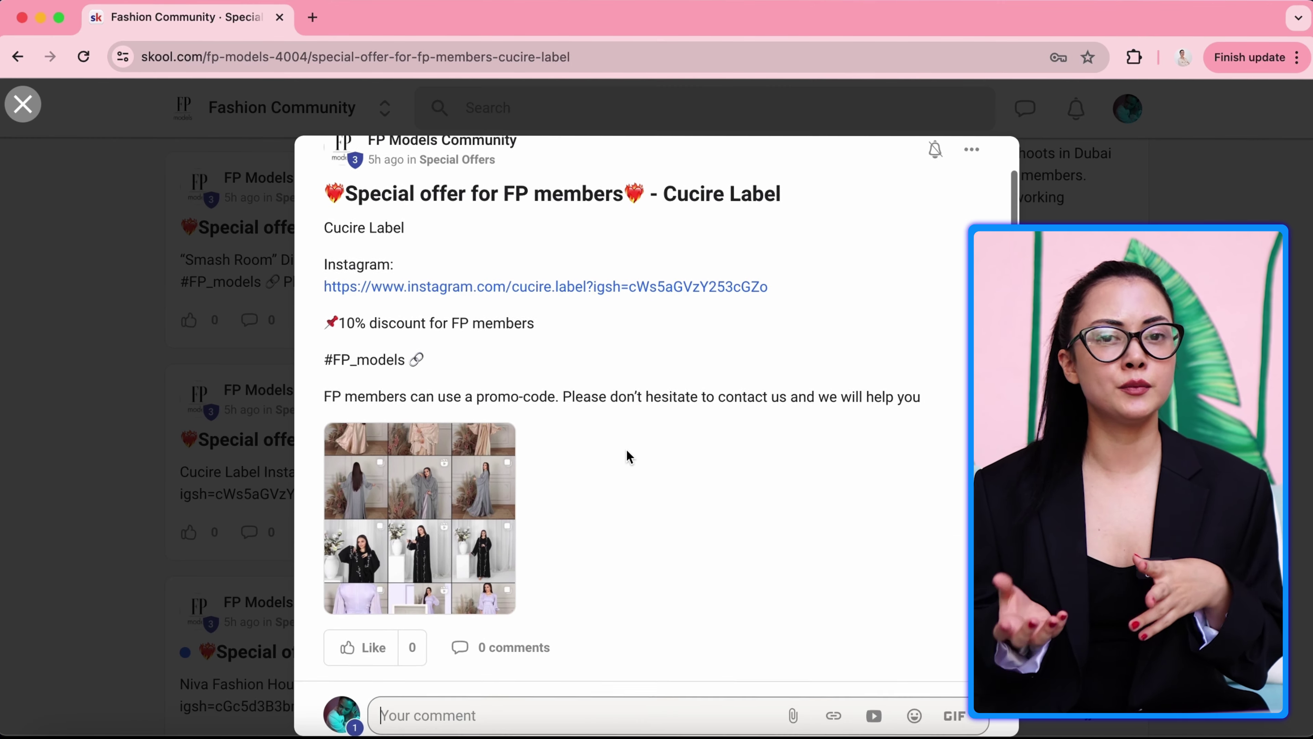
pyautogui.click(221, 397)
# Open and close the Niva Fashion House offer post, then scroll over the Special Offers list
pyautogui.scroll(-3, 386, 361)
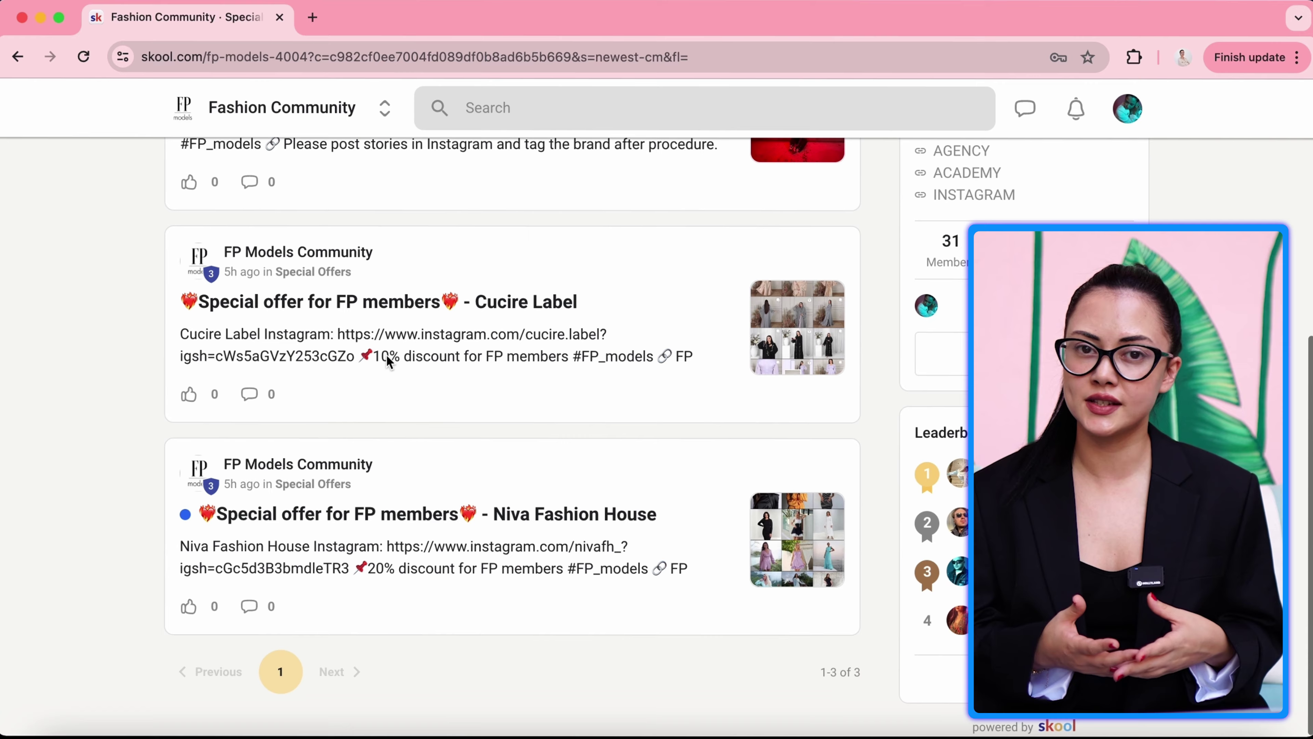
pyautogui.click(385, 492)
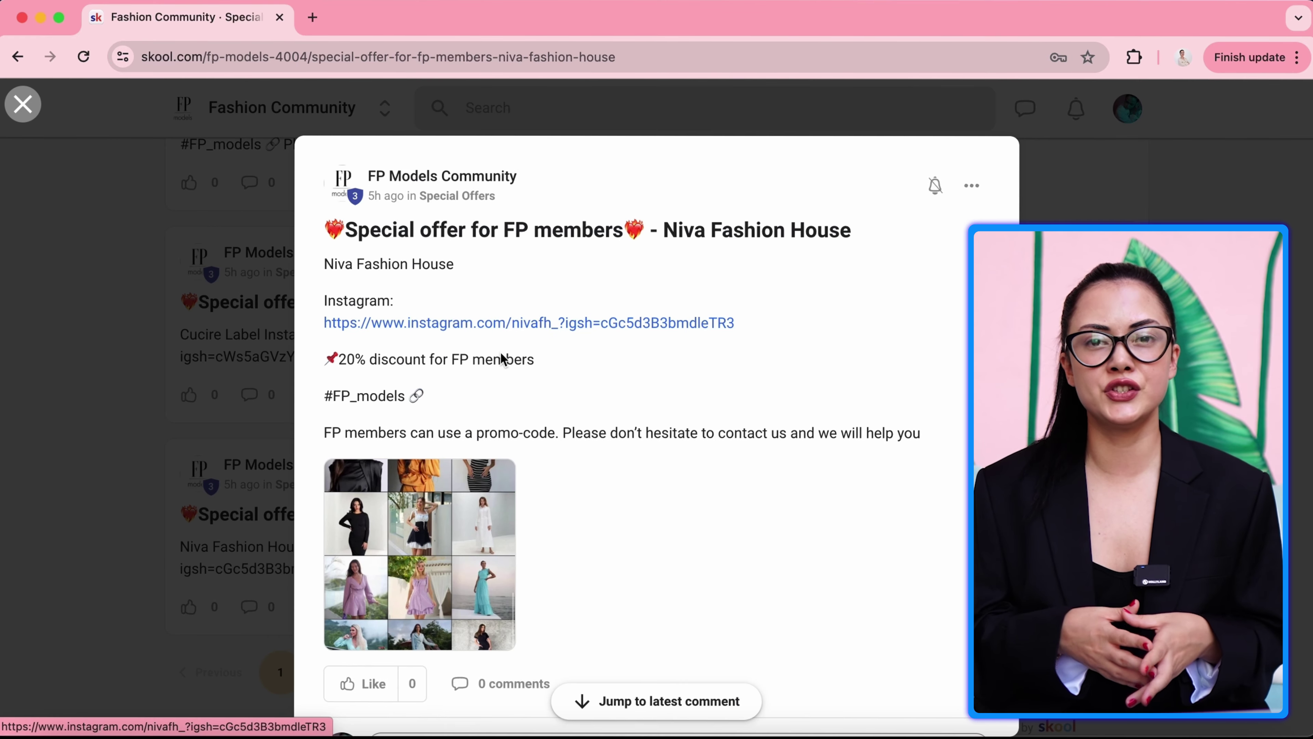
pyautogui.click(247, 371)
pyautogui.scroll(5, 247, 370)
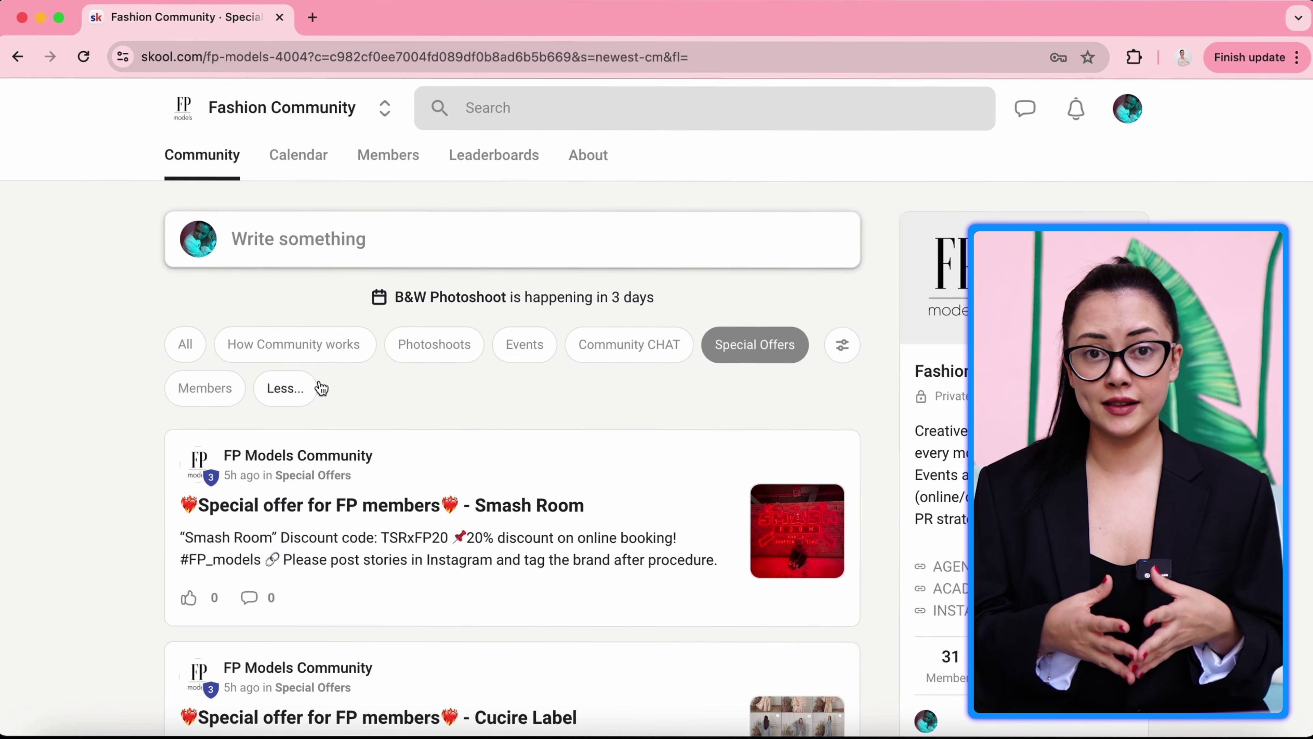
pyautogui.scroll(-4, 533, 417)
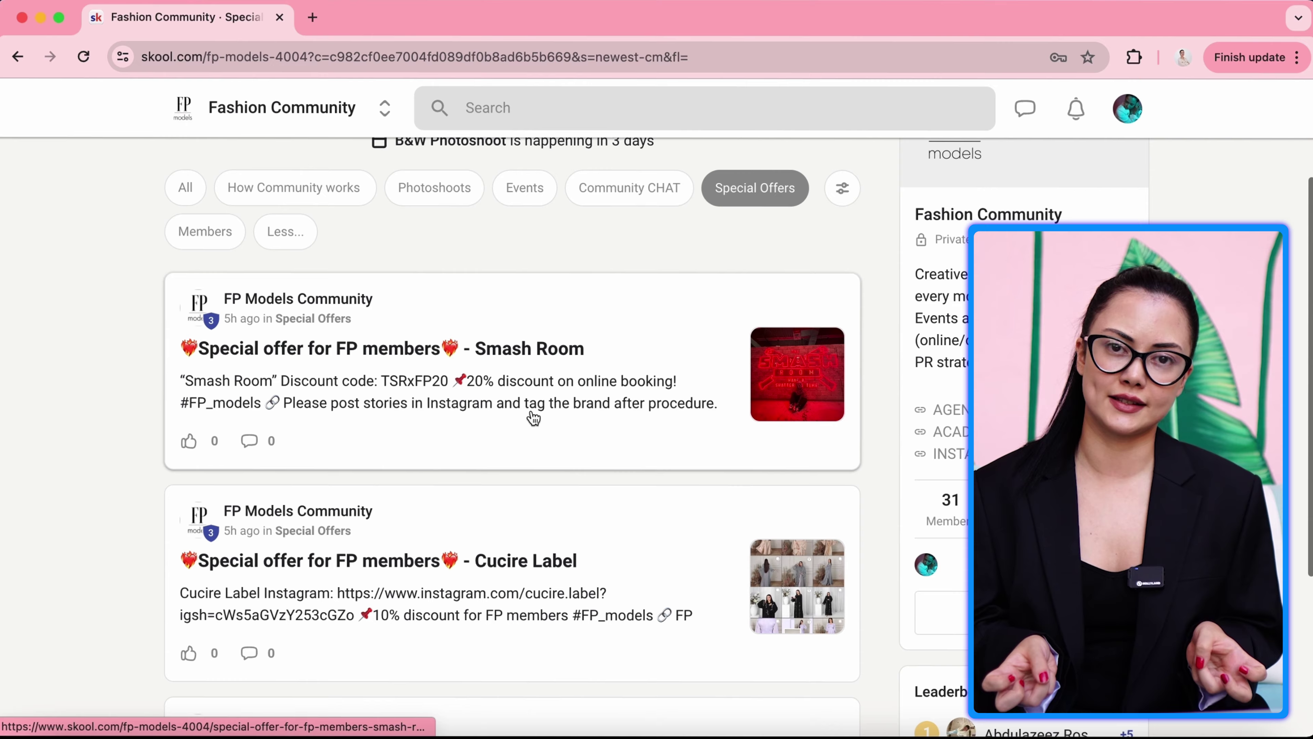
pyautogui.scroll(2, 534, 418)
pyautogui.scroll(-4, 533, 417)
pyautogui.scroll(1, 534, 416)
pyautogui.scroll(-2, 533, 416)
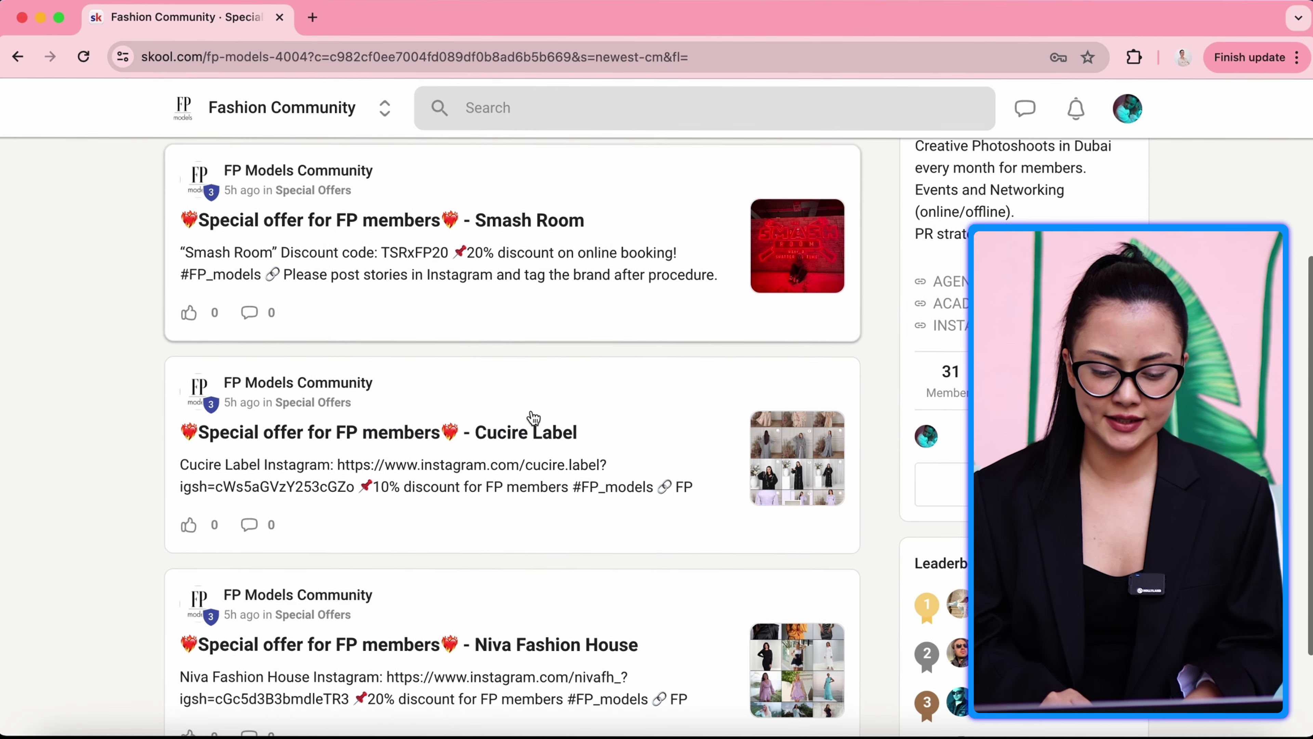
pyautogui.scroll(2, 533, 417)
pyautogui.scroll(-4, 534, 417)
pyautogui.scroll(8, 531, 416)
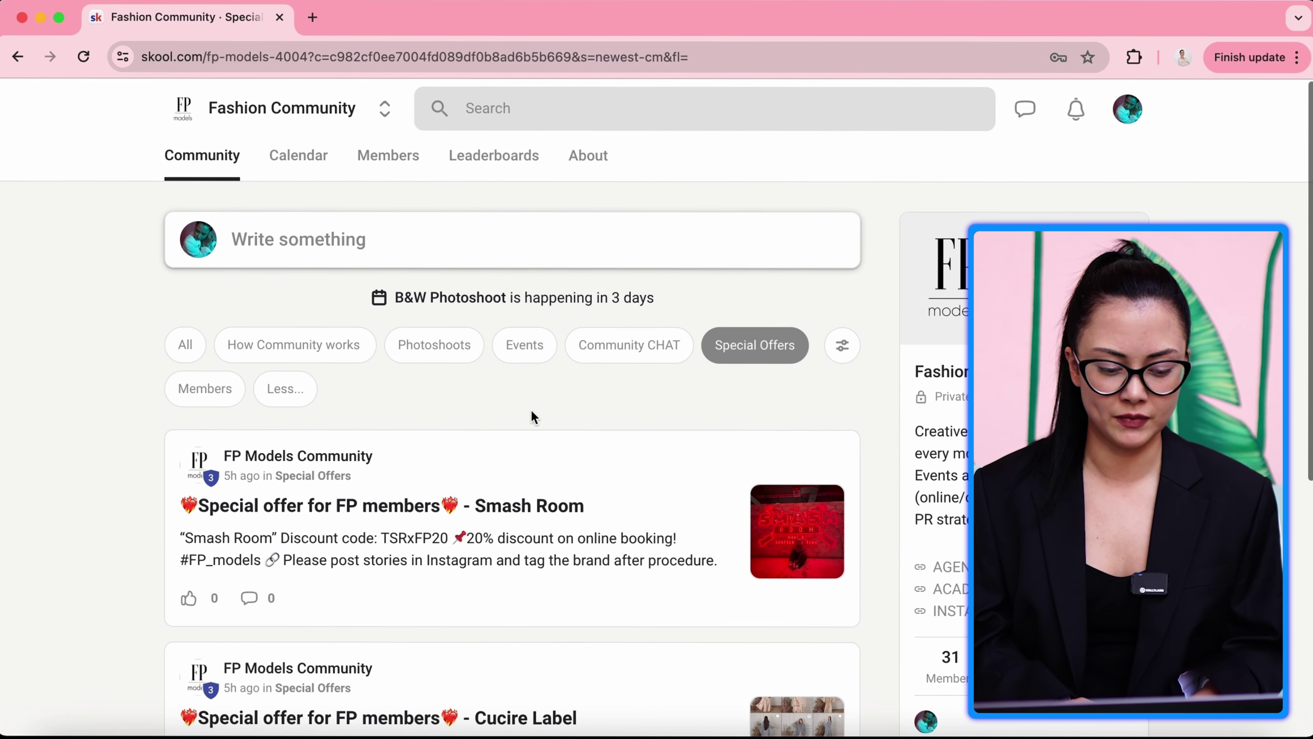
# Filter the feed to Members and scroll through the #FP_MEMBER welcome posts
pyautogui.click(222, 398)
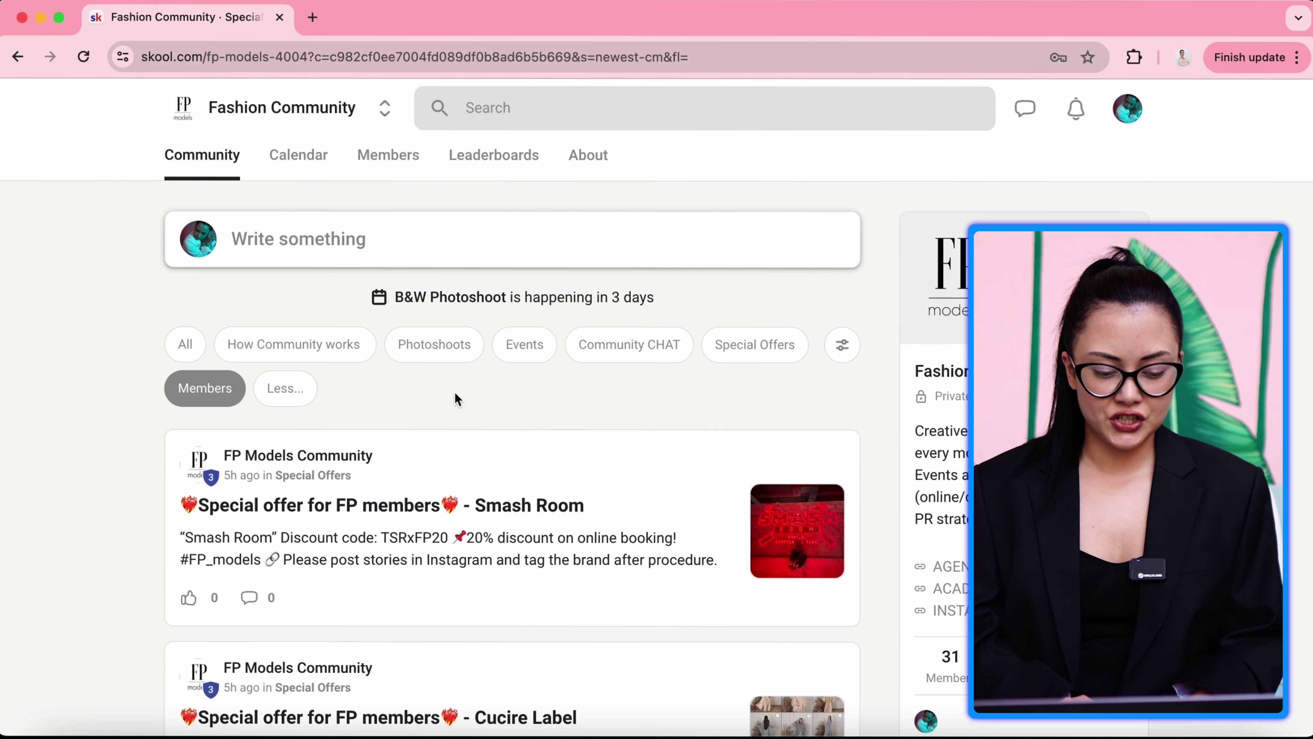
pyautogui.scroll(-2, 470, 460)
pyautogui.scroll(-1, 470, 460)
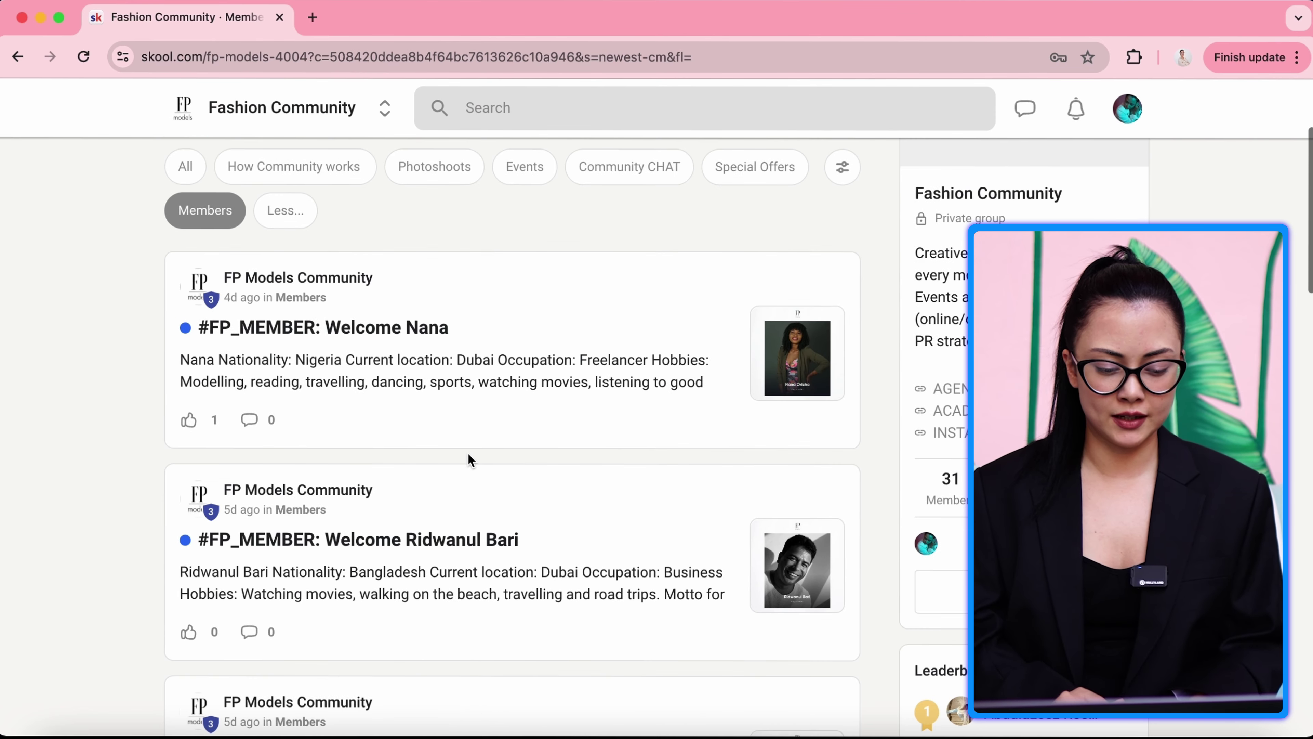
pyautogui.scroll(-2, 454, 427)
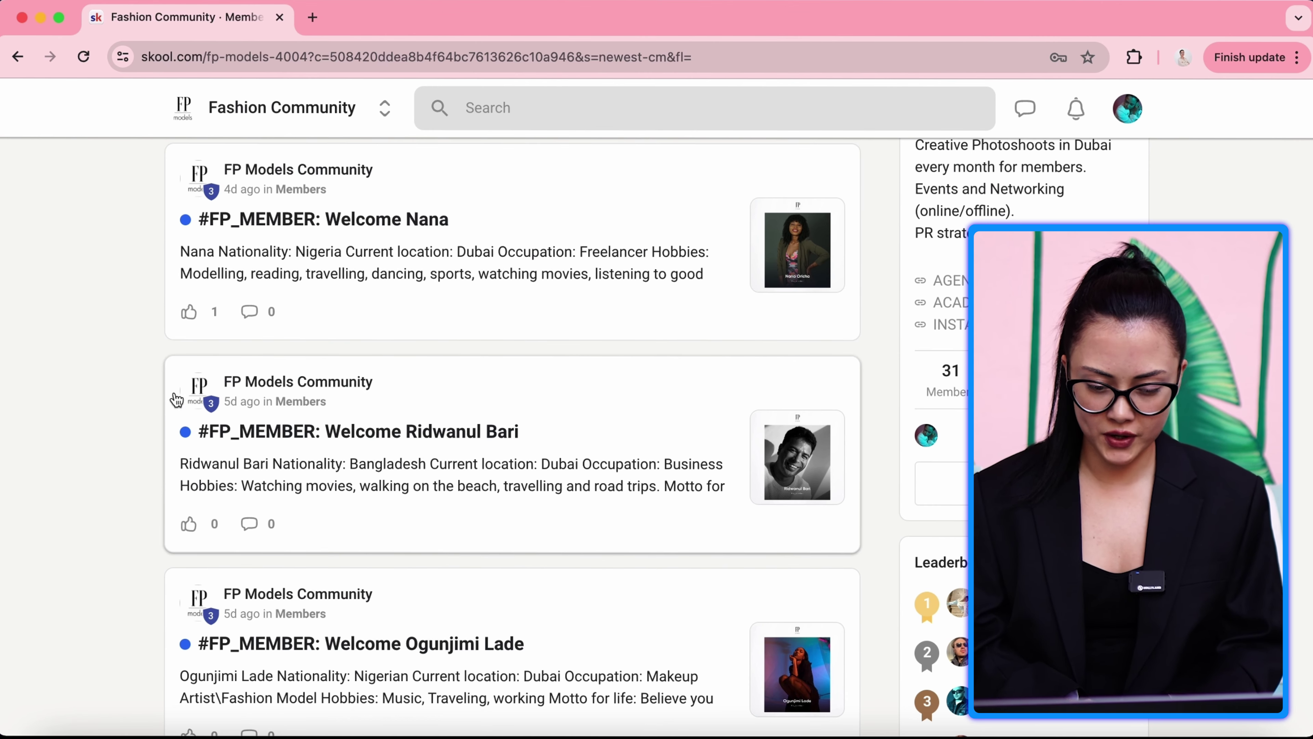
# Read Nana's welcome post and view her portrait at full size
pyautogui.click(396, 241)
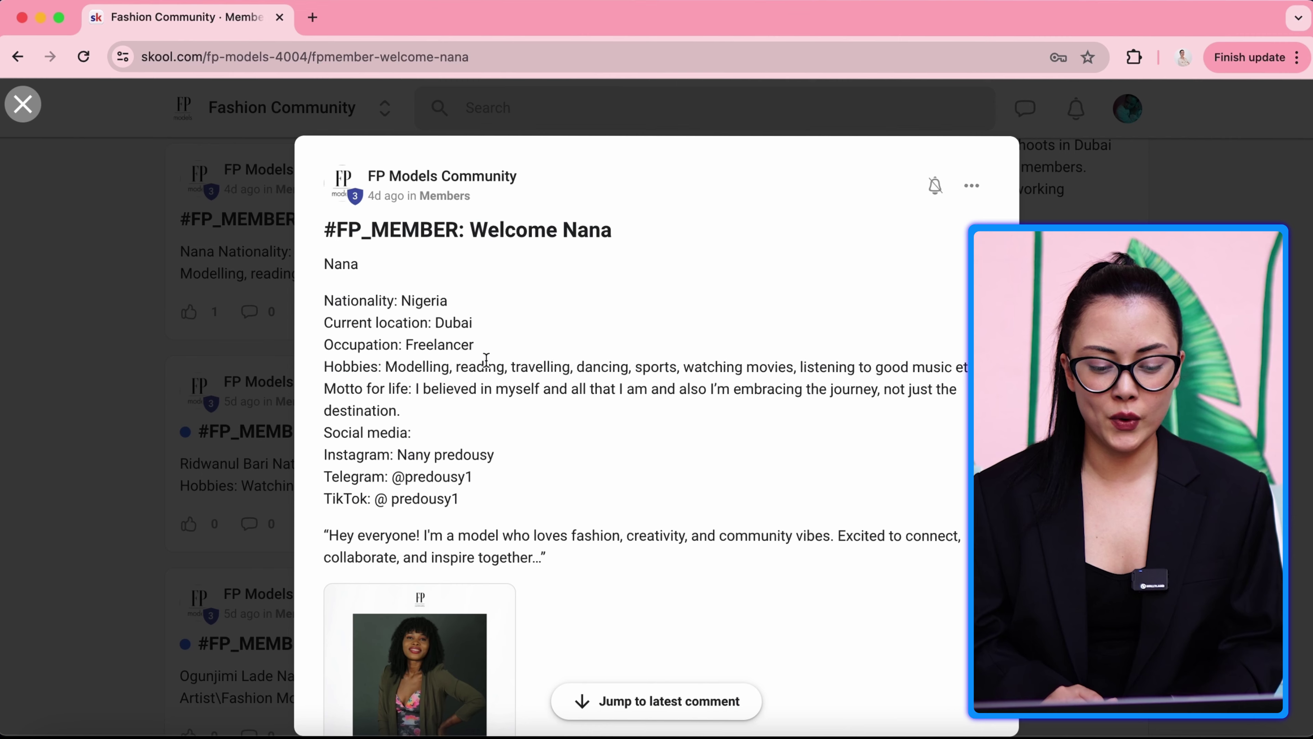
pyautogui.scroll(-4, 404, 428)
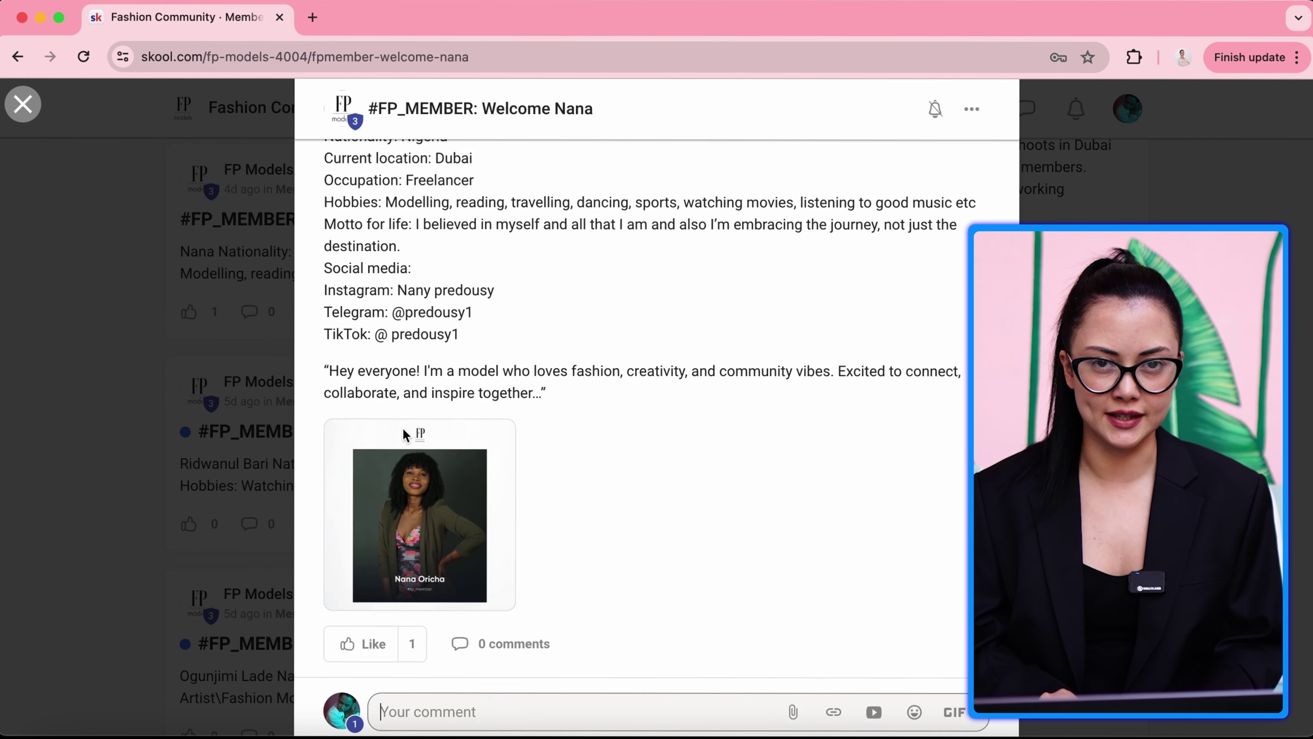
pyautogui.click(485, 469)
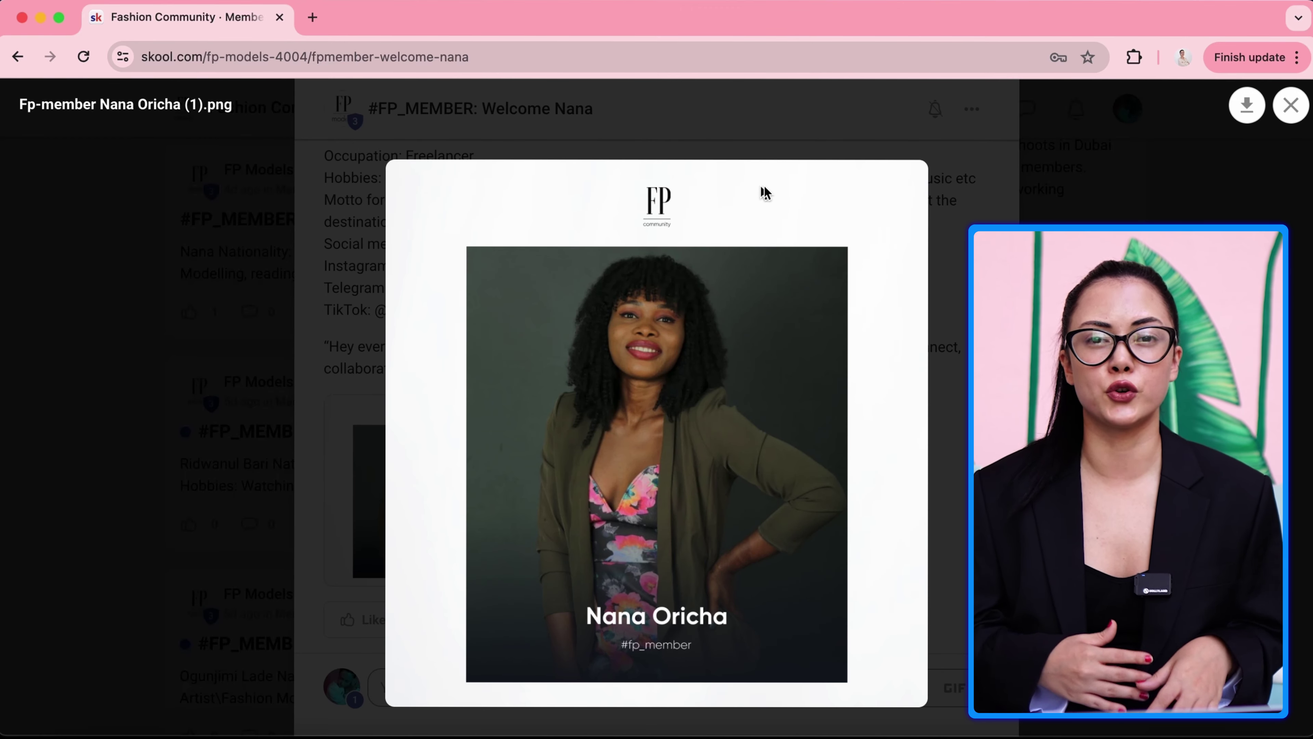
pyautogui.press('Escape')
pyautogui.press('Escape')
pyautogui.scroll(-5, 663, 409)
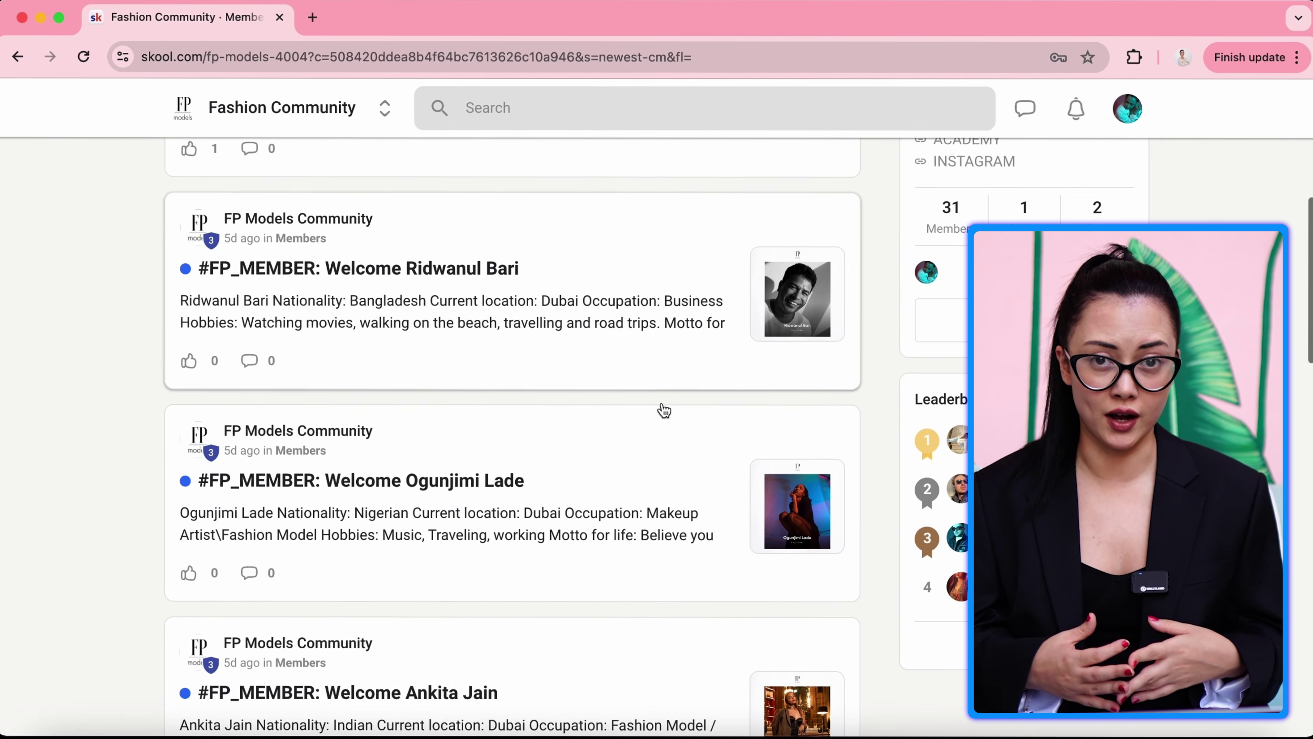
pyautogui.scroll(-2, 663, 408)
pyautogui.click(670, 290)
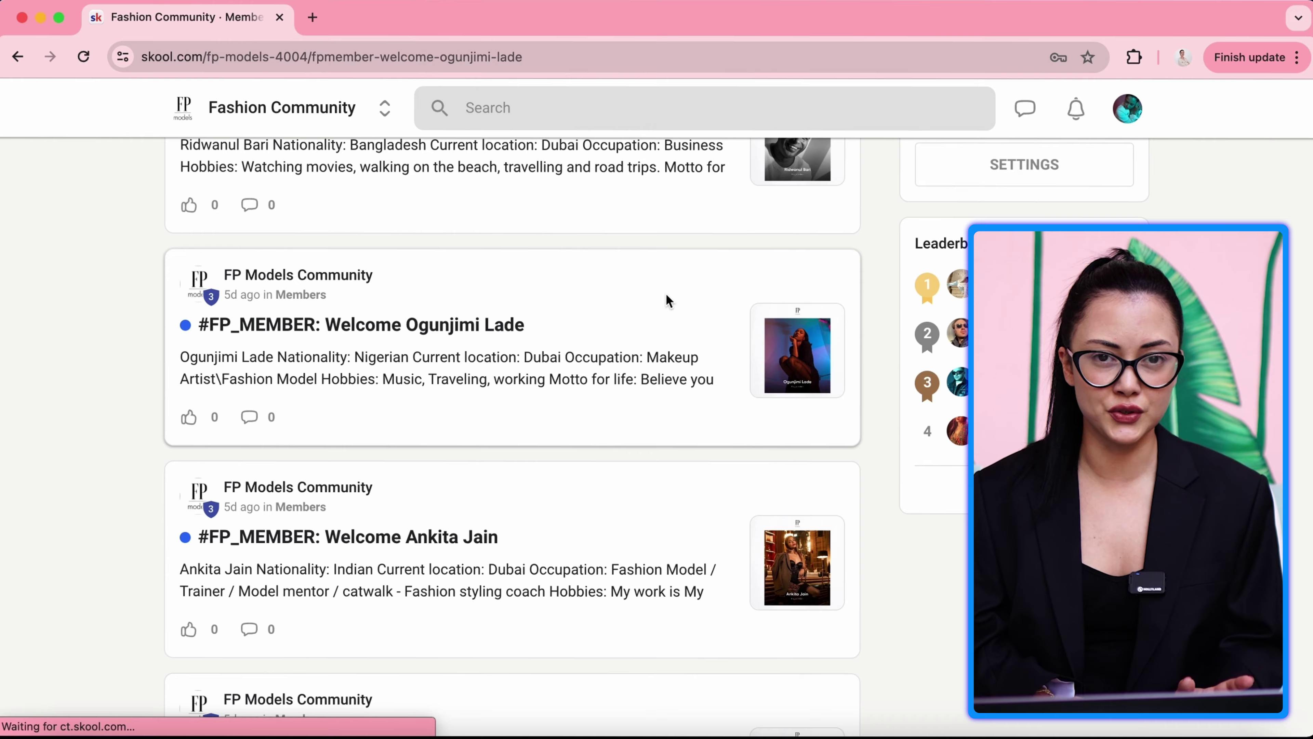
pyautogui.press('Escape')
pyautogui.scroll(10, 731, 391)
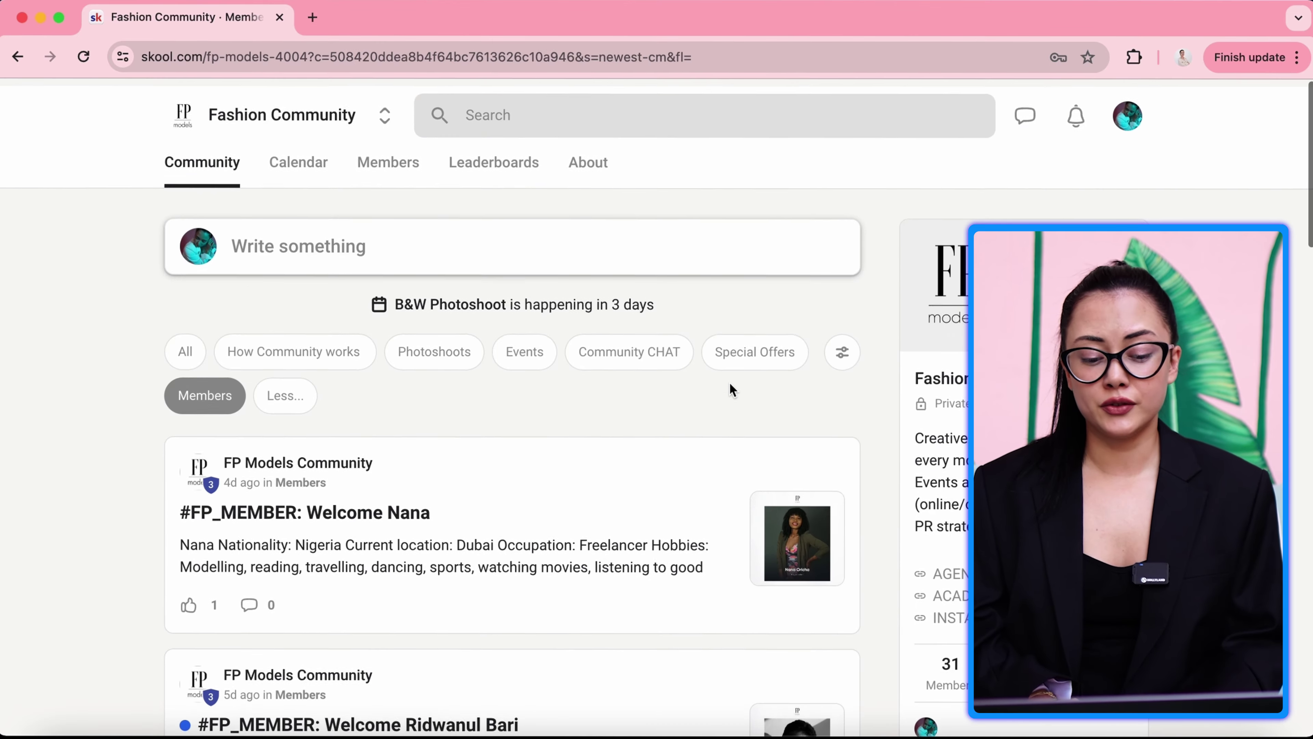
pyautogui.scroll(-10, 513, 619)
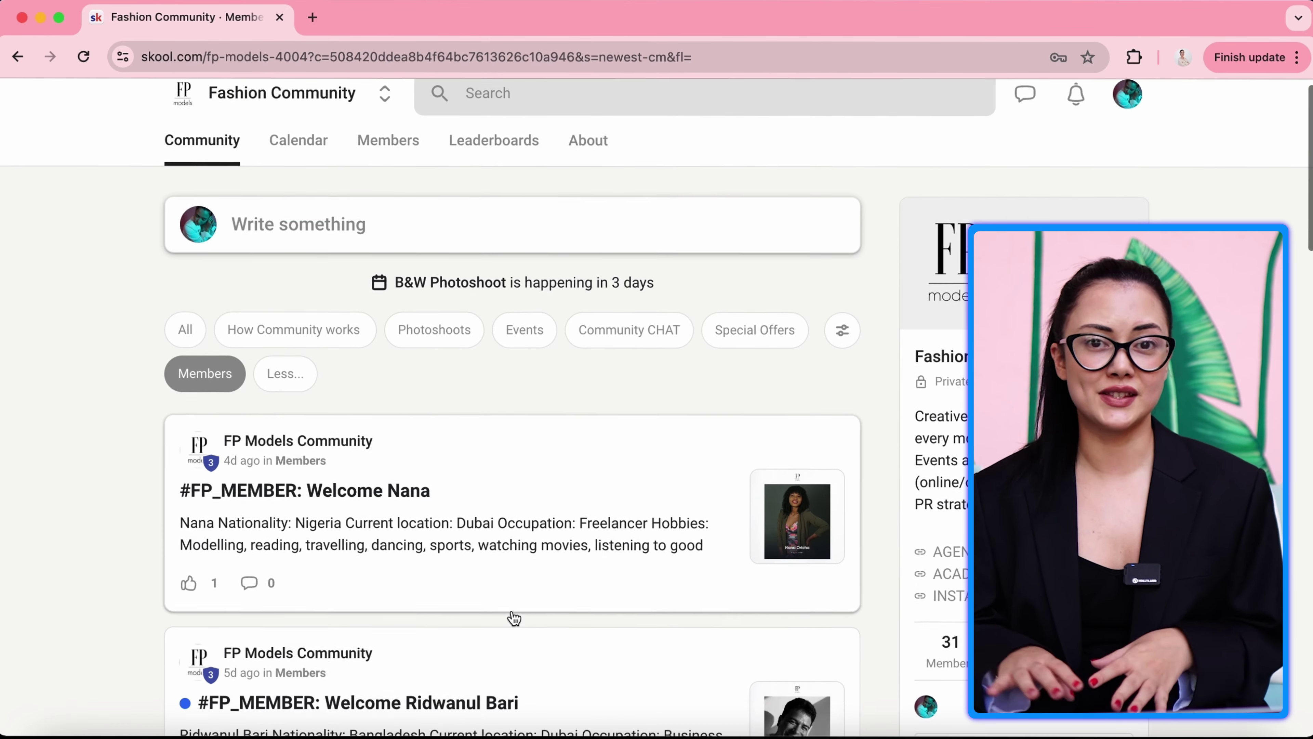
pyautogui.scroll(-5, 513, 619)
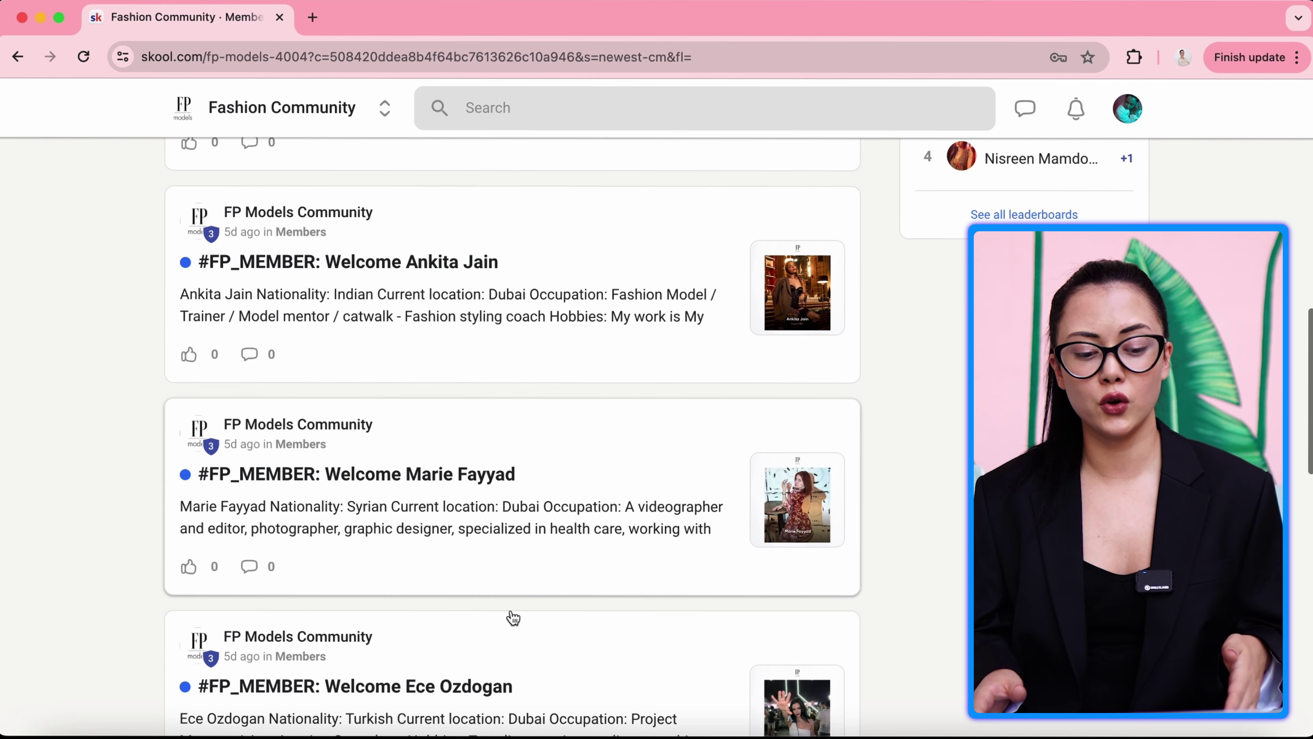
pyautogui.click(584, 273)
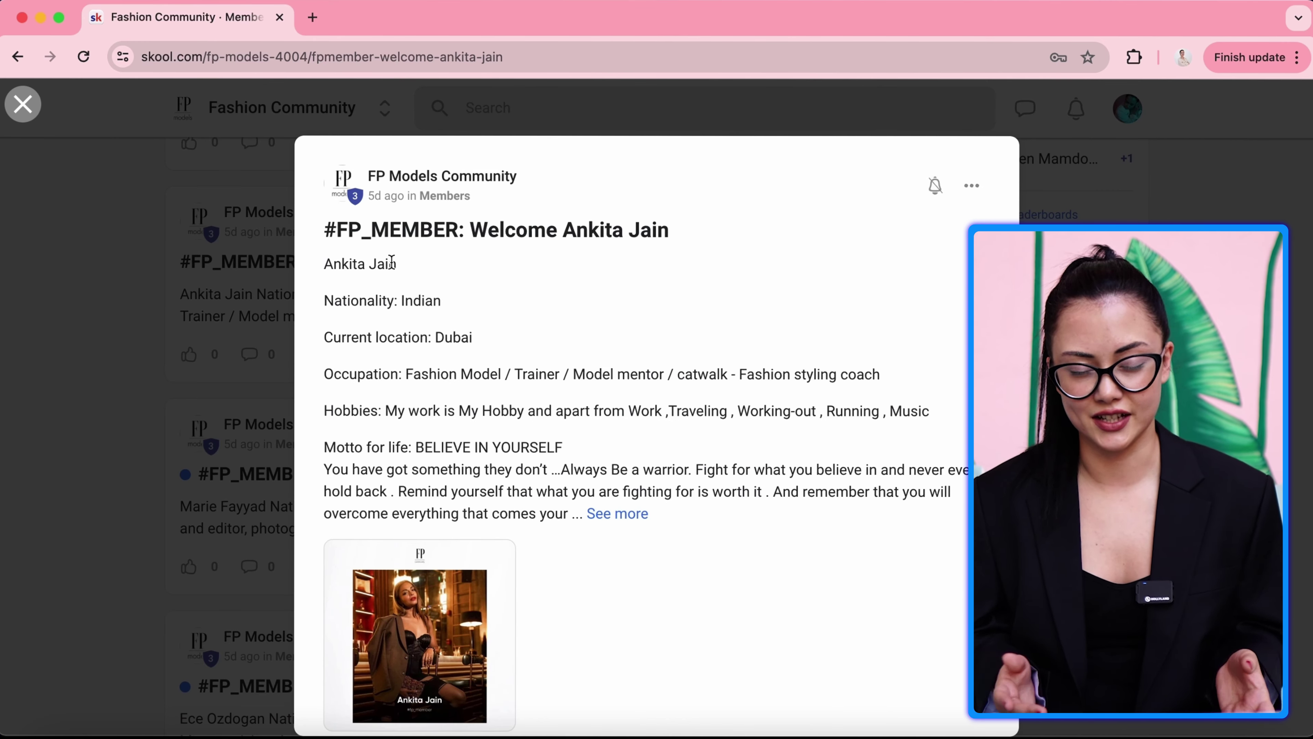
pyautogui.click(598, 512)
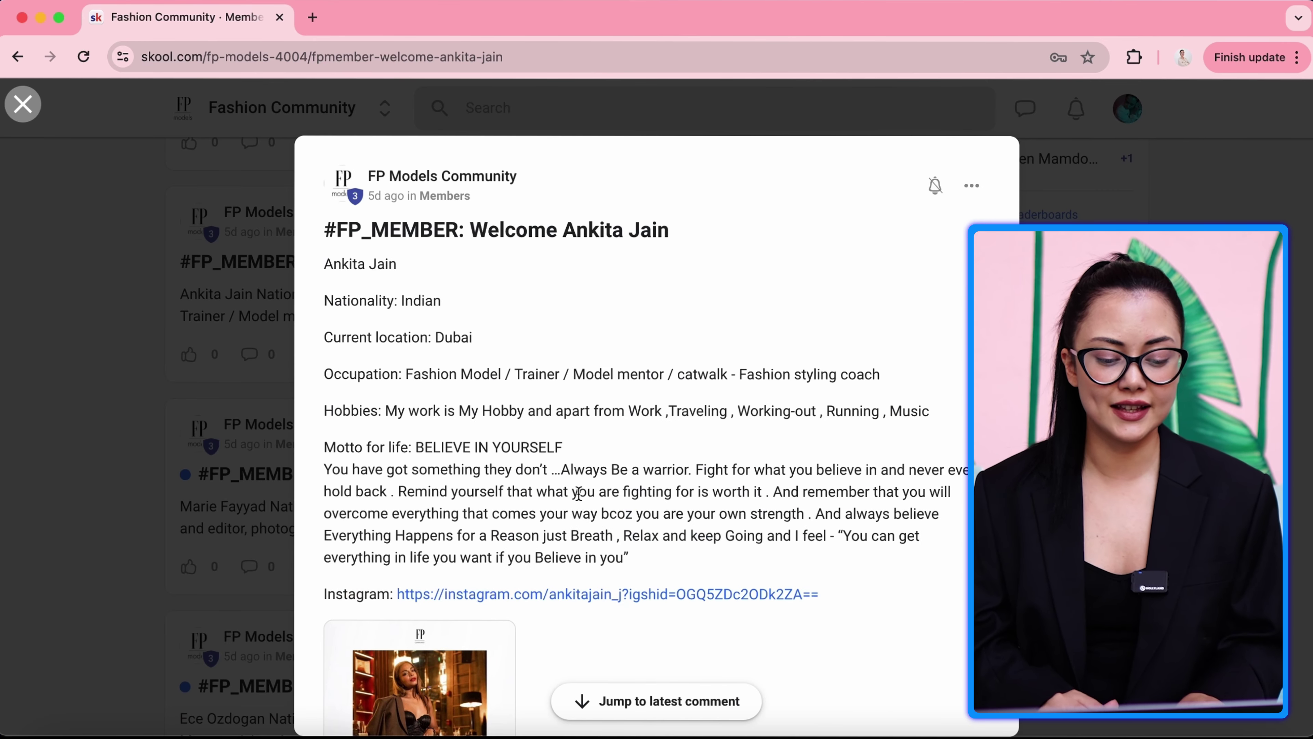
pyautogui.scroll(-2, 359, 365)
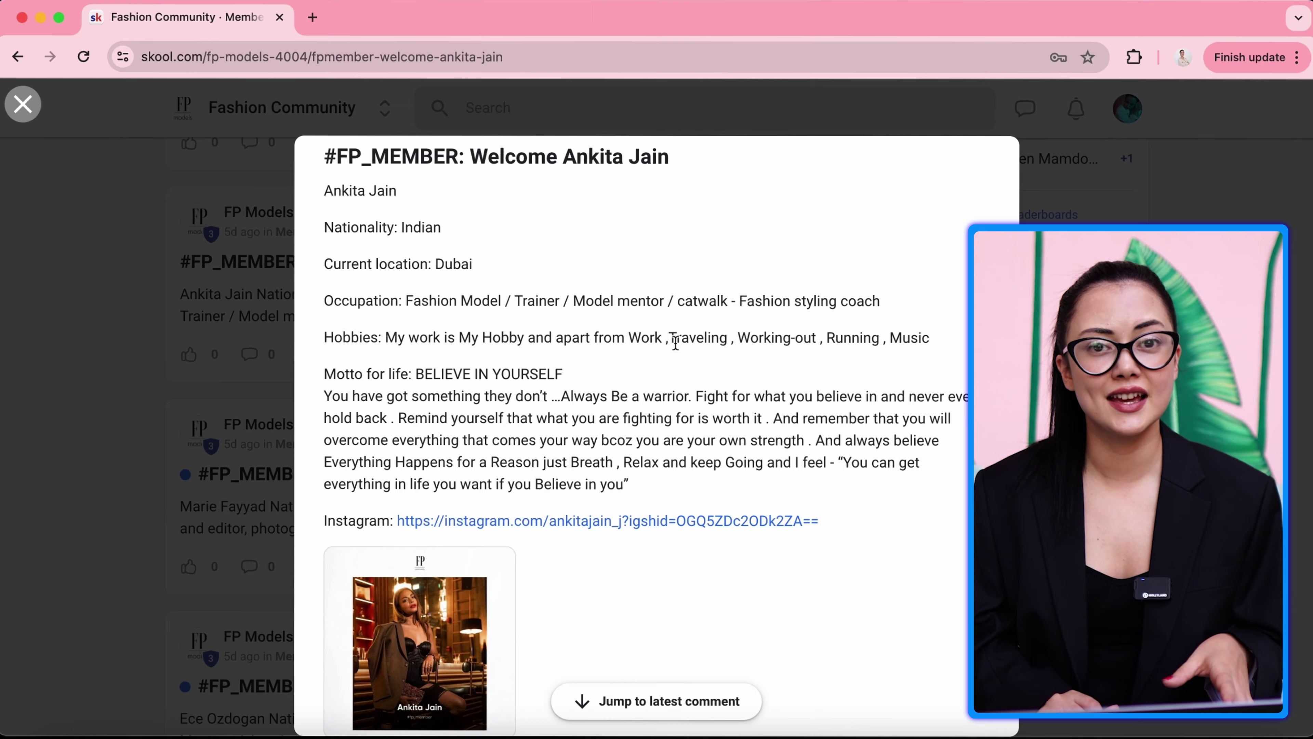
pyautogui.scroll(-2, 675, 343)
pyautogui.moveTo(335, 302); pyautogui.dragTo(592, 383)
pyautogui.click(592, 383)
pyautogui.scroll(1, 592, 382)
pyautogui.scroll(-2, 591, 377)
pyautogui.scroll(-2, 591, 376)
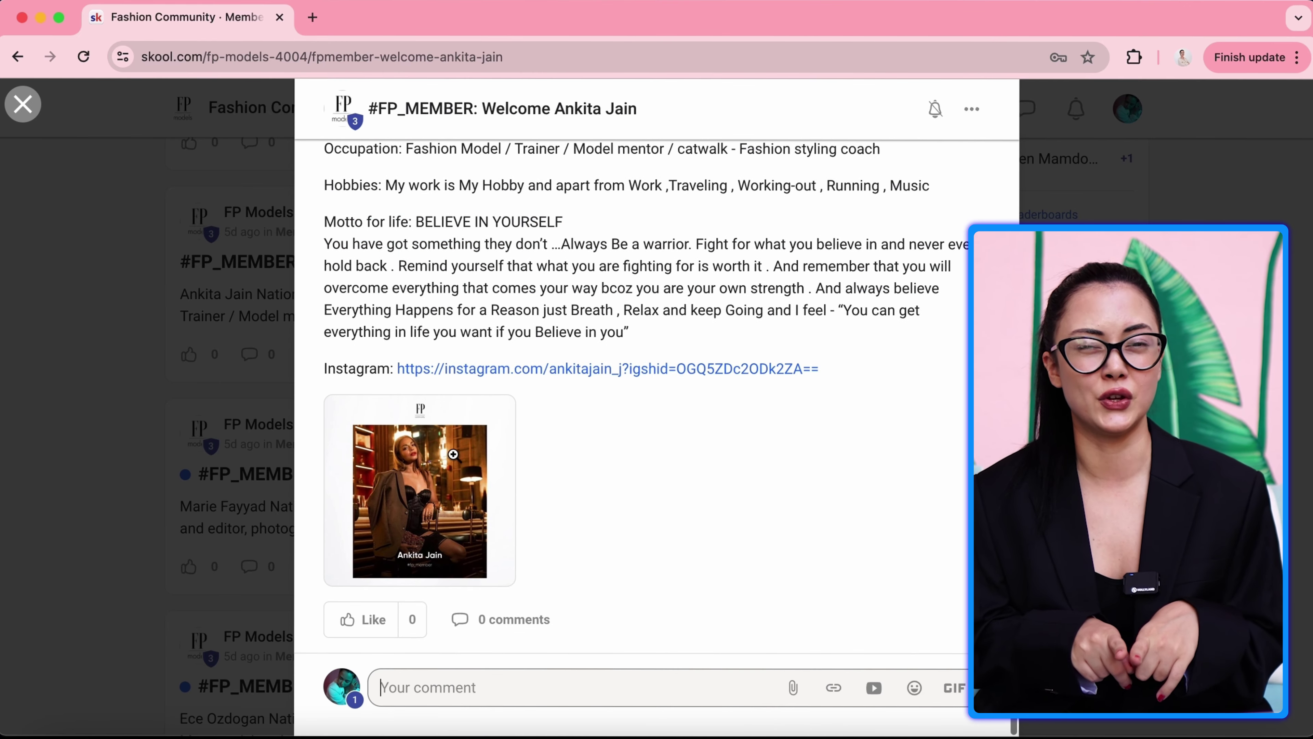
pyautogui.click(447, 457)
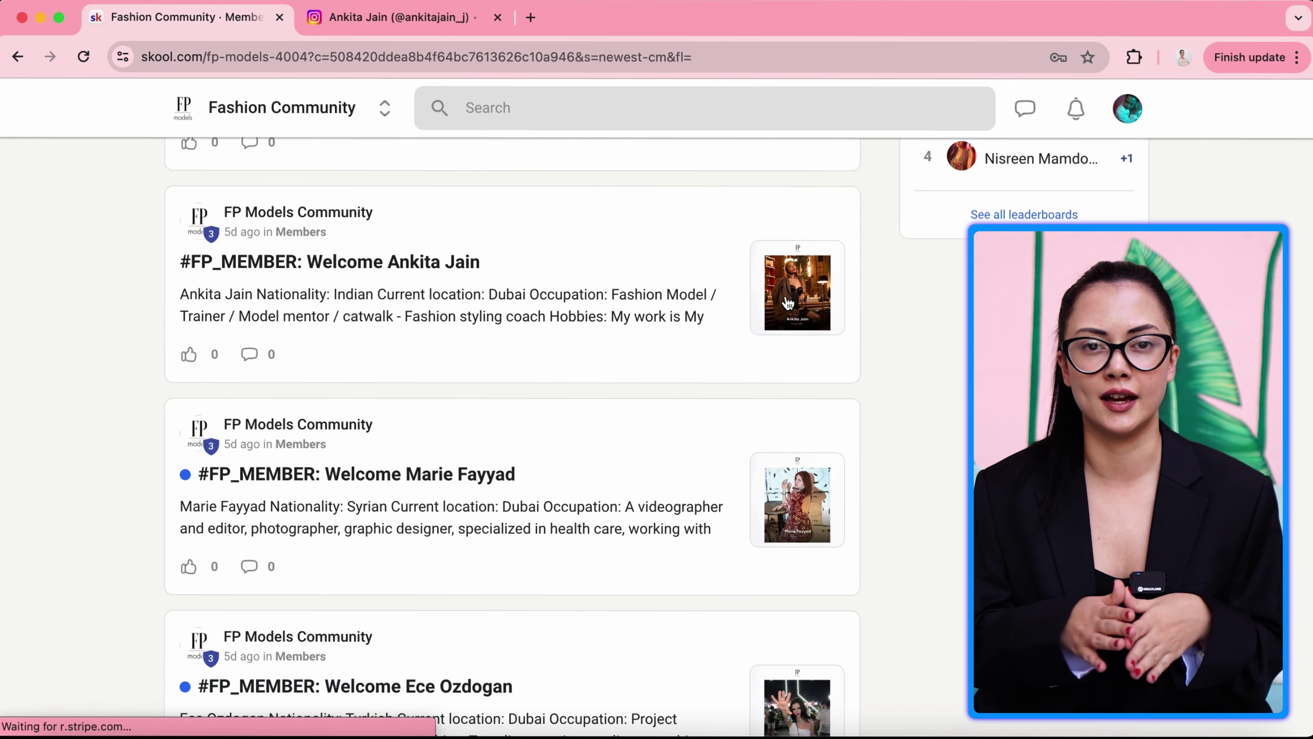
pyautogui.scroll(10, 424, 359)
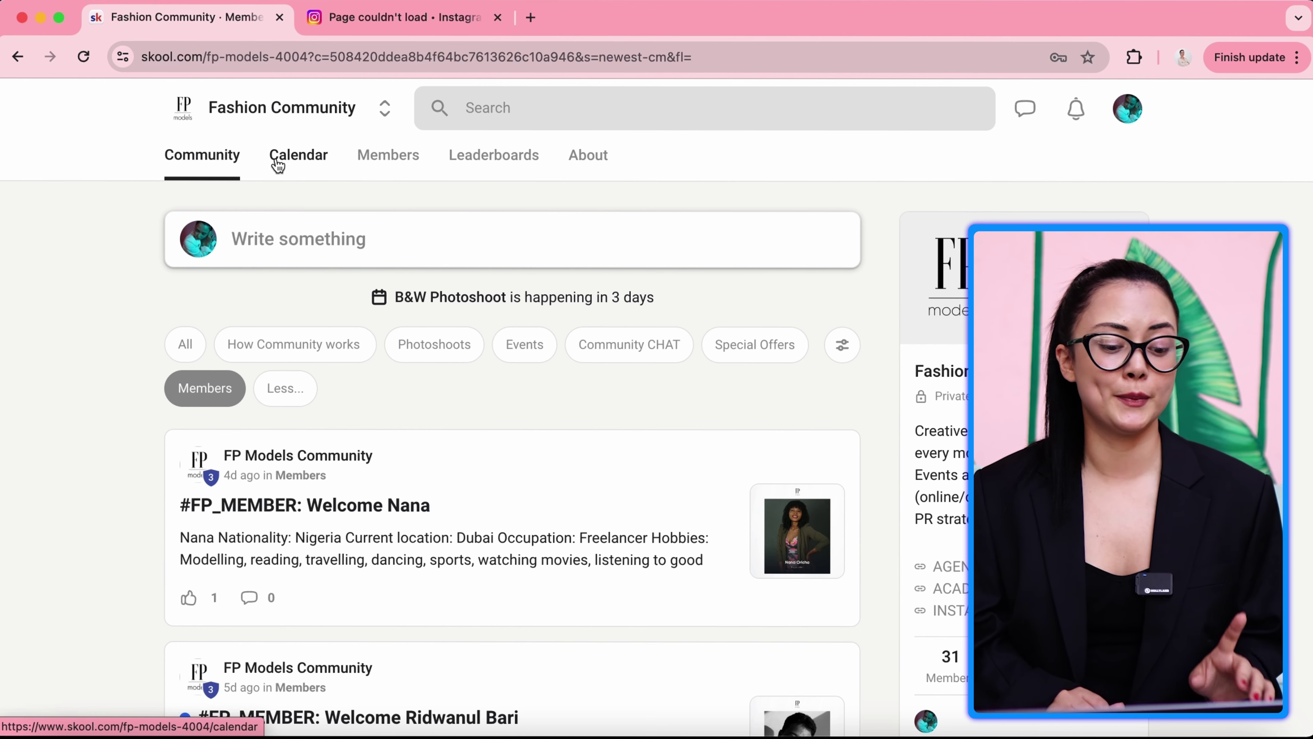
# Look over the May 2024 calendar, then return to the all-categories community feed
pyautogui.click(278, 165)
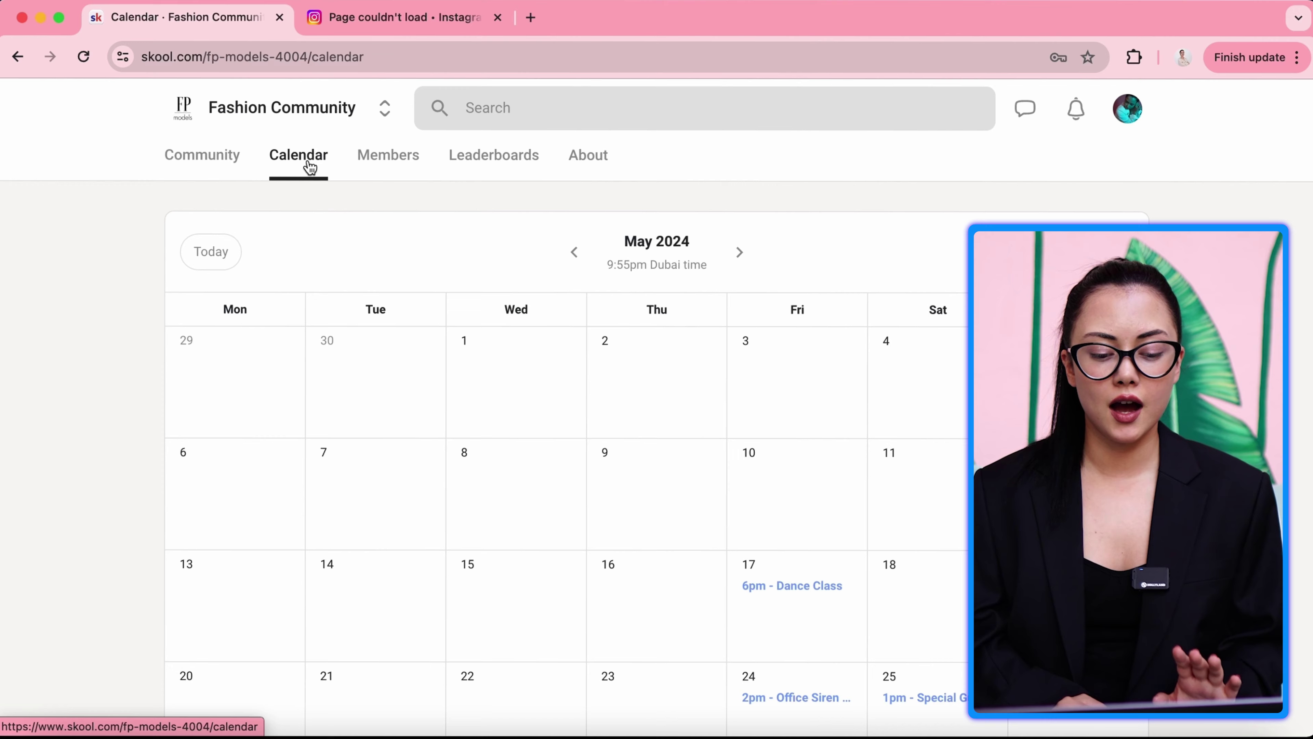
pyautogui.scroll(-5, 352, 239)
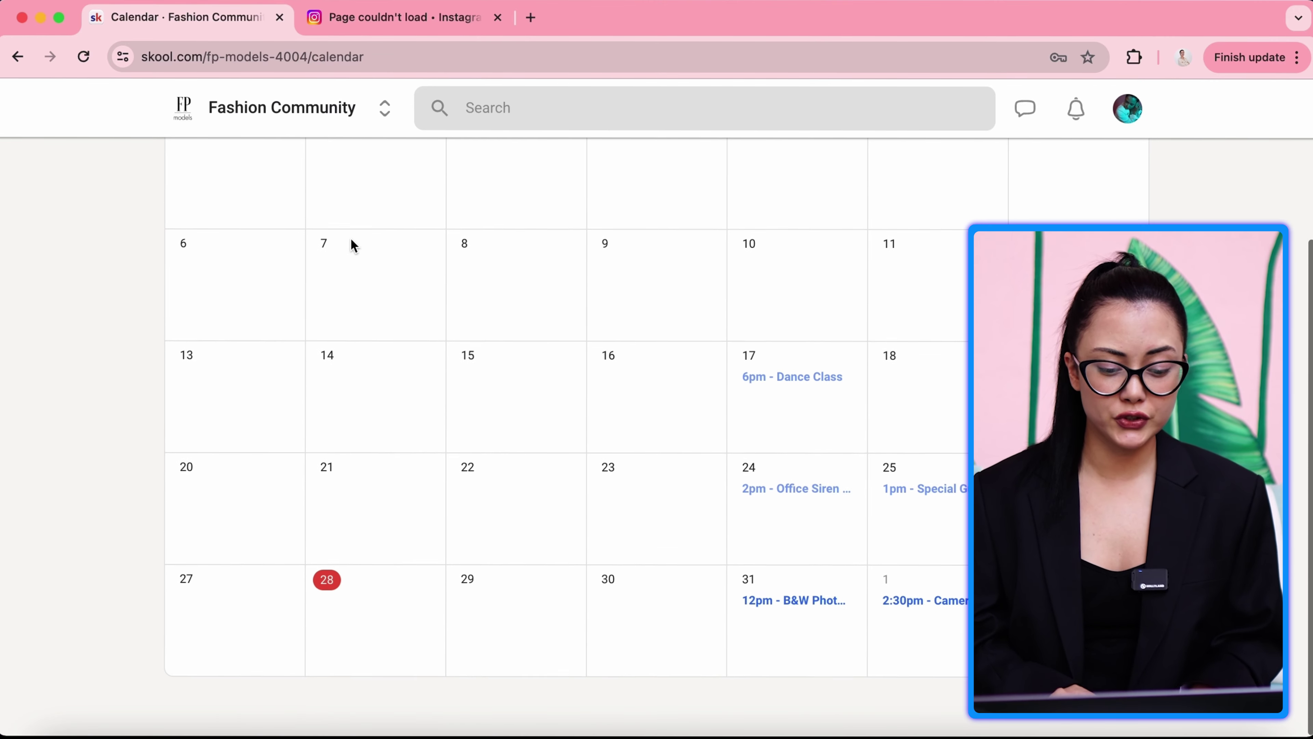
pyautogui.scroll(5, 351, 239)
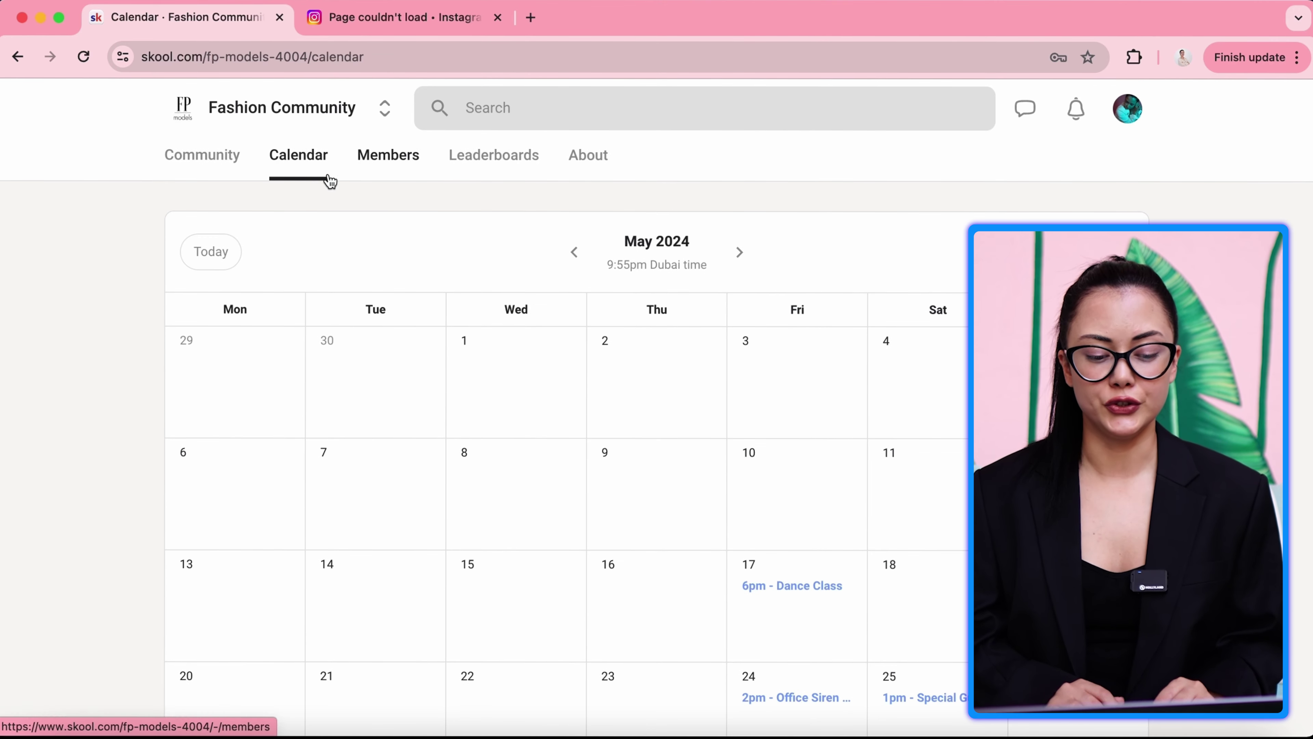
pyautogui.click(226, 172)
pyautogui.scroll(-4, 373, 484)
pyautogui.scroll(4, 371, 487)
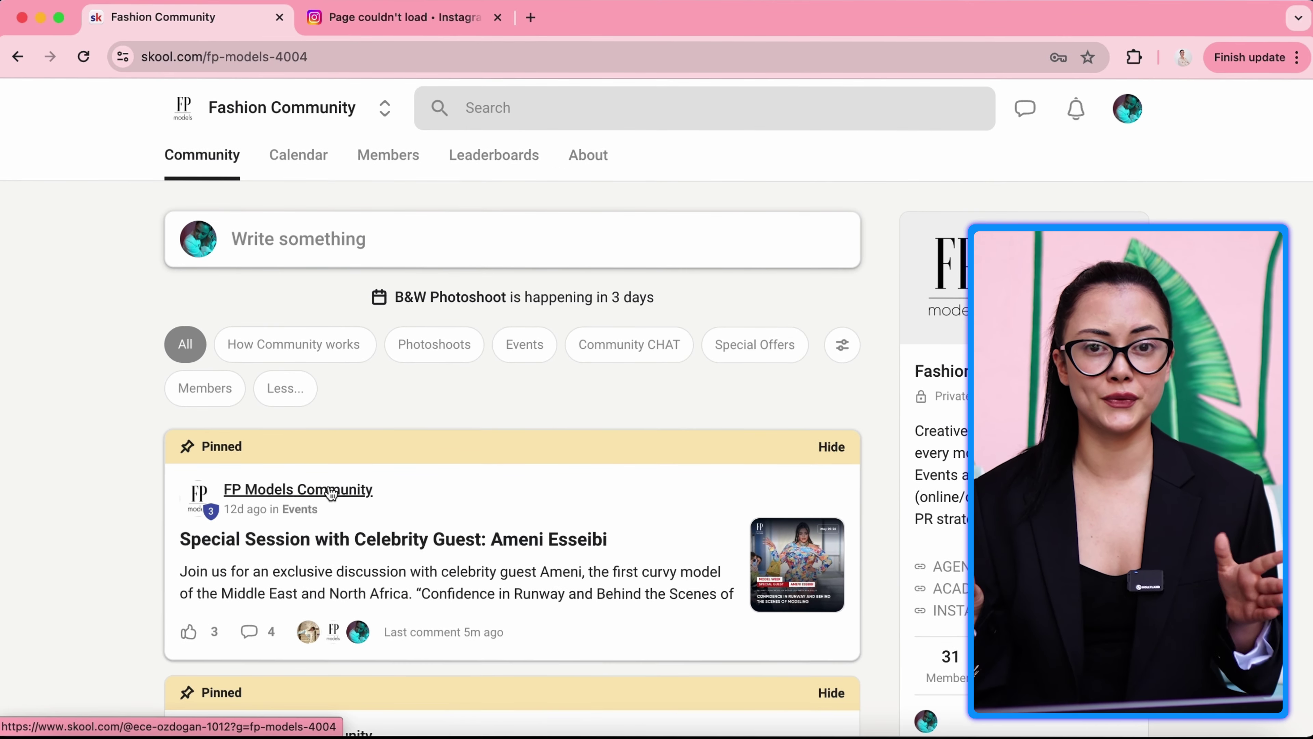
pyautogui.scroll(-10, 330, 489)
# Comment 'Time slot: 11 am -' on the Black & White Photoshoot post, making 3 comments
pyautogui.click(331, 336)
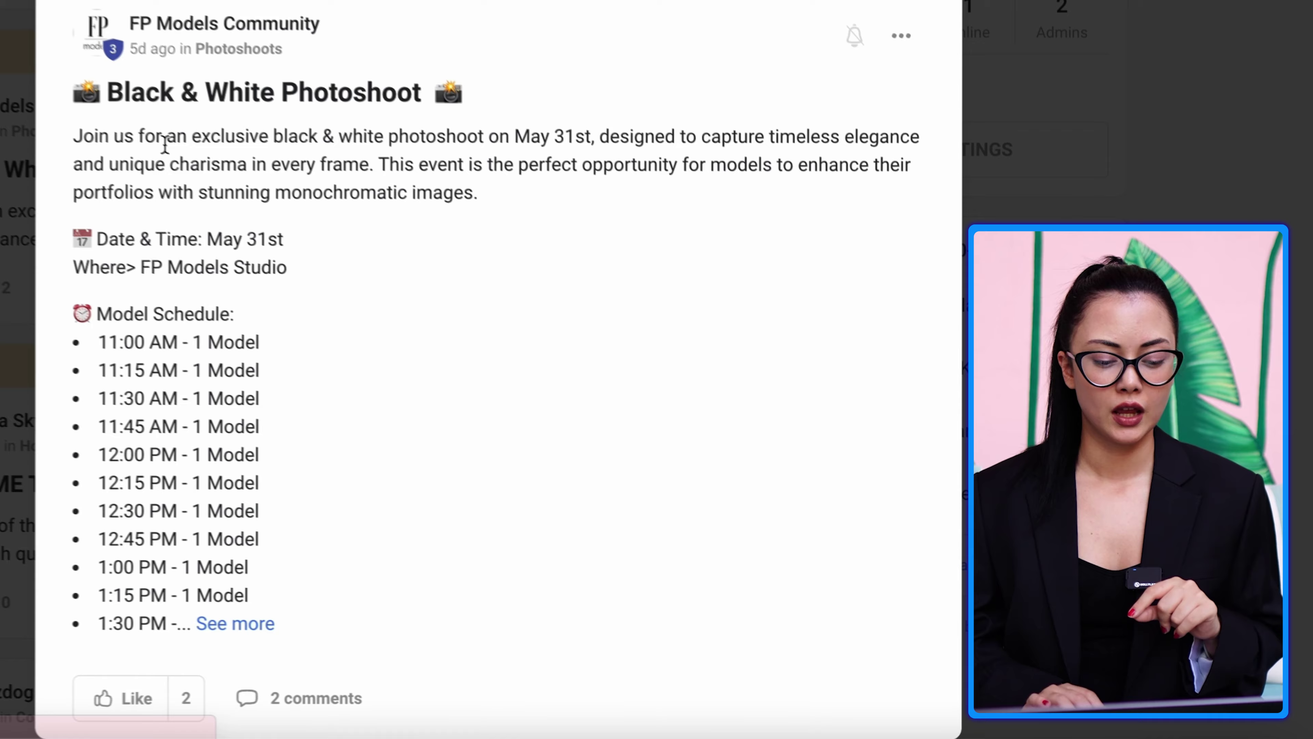
pyautogui.scroll(-10, 424, 567)
pyautogui.click(220, 672)
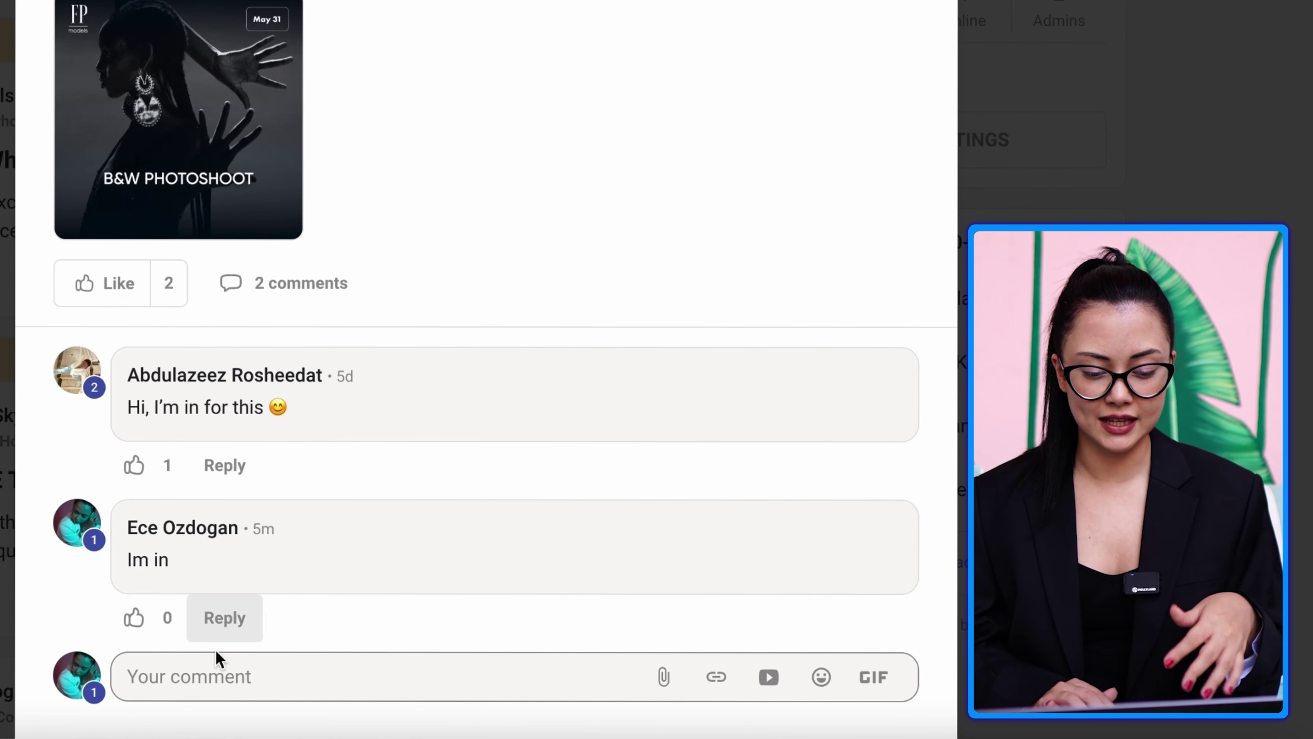
pyautogui.write('Time slot: 11 am -')
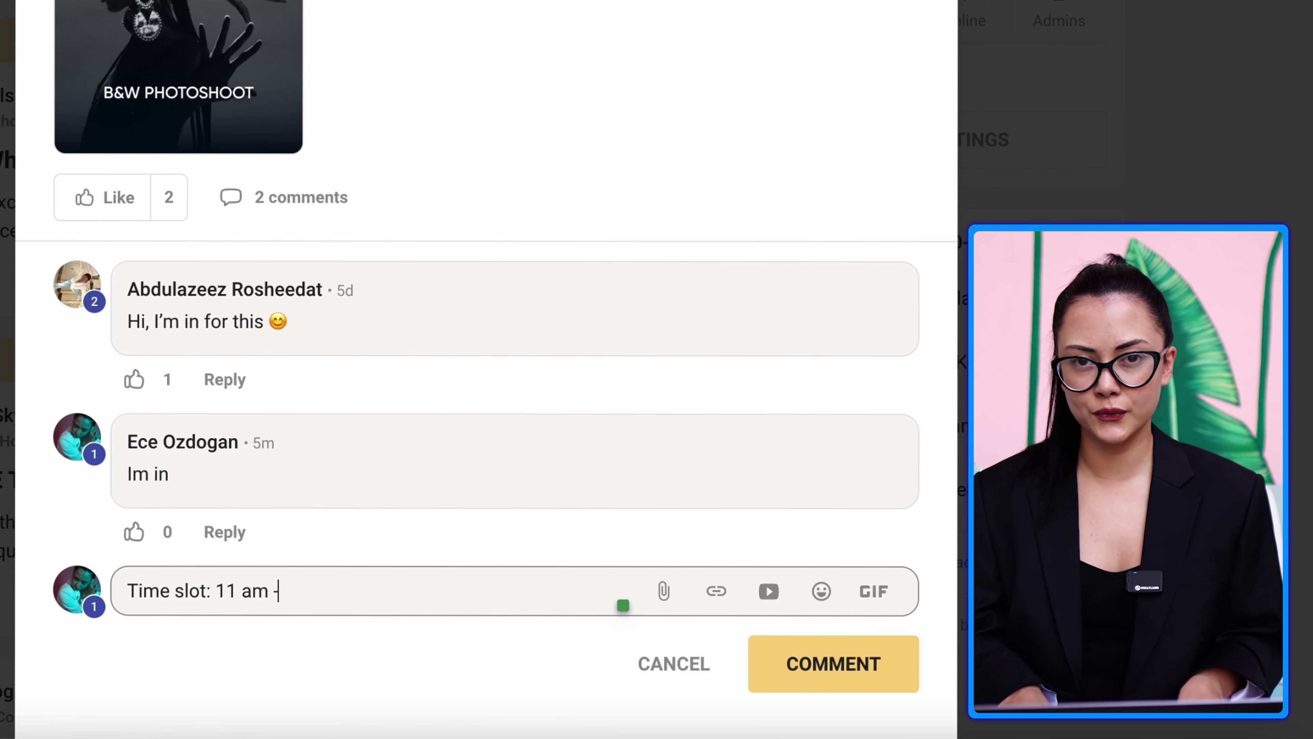
pyautogui.press('BackSpace')
pyautogui.press('BackSpace')
pyautogui.press('BackSpace')
pyautogui.press('BackSpace')
pyautogui.press('BackSpace')
pyautogui.press('BackSpace')
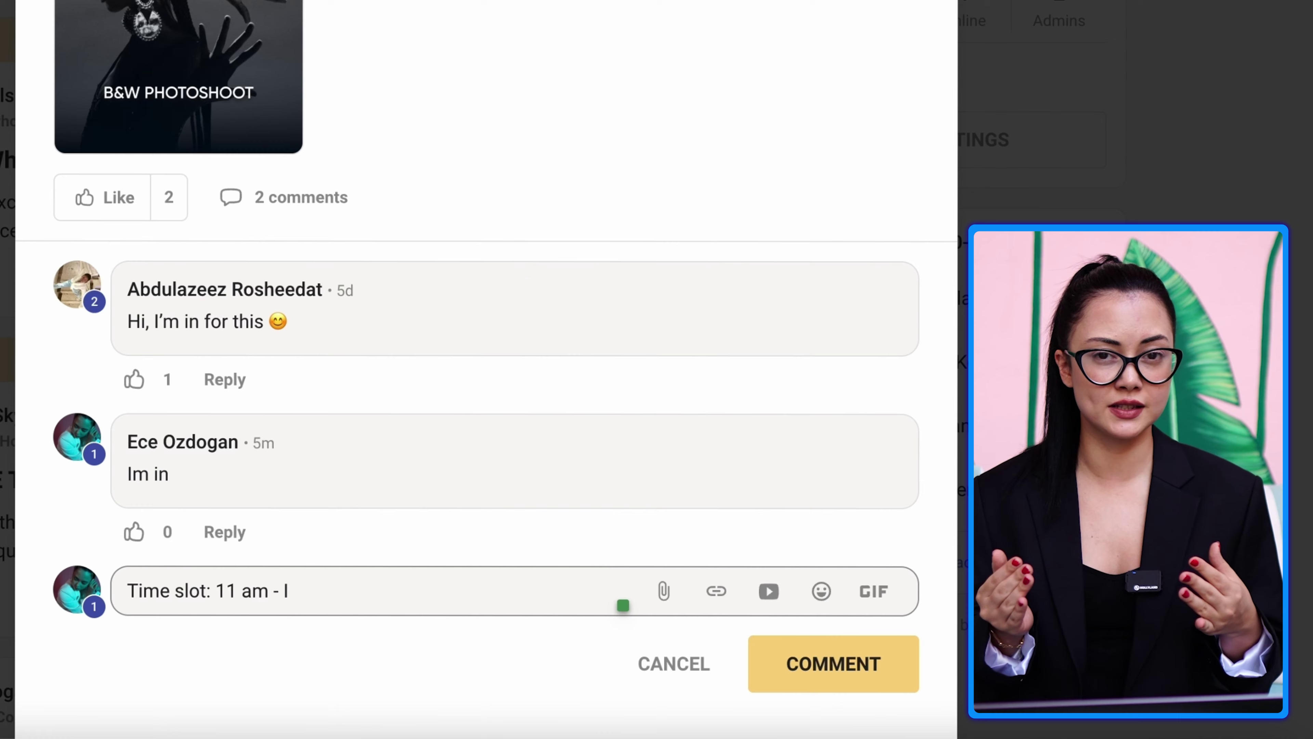
pyautogui.click(820, 696)
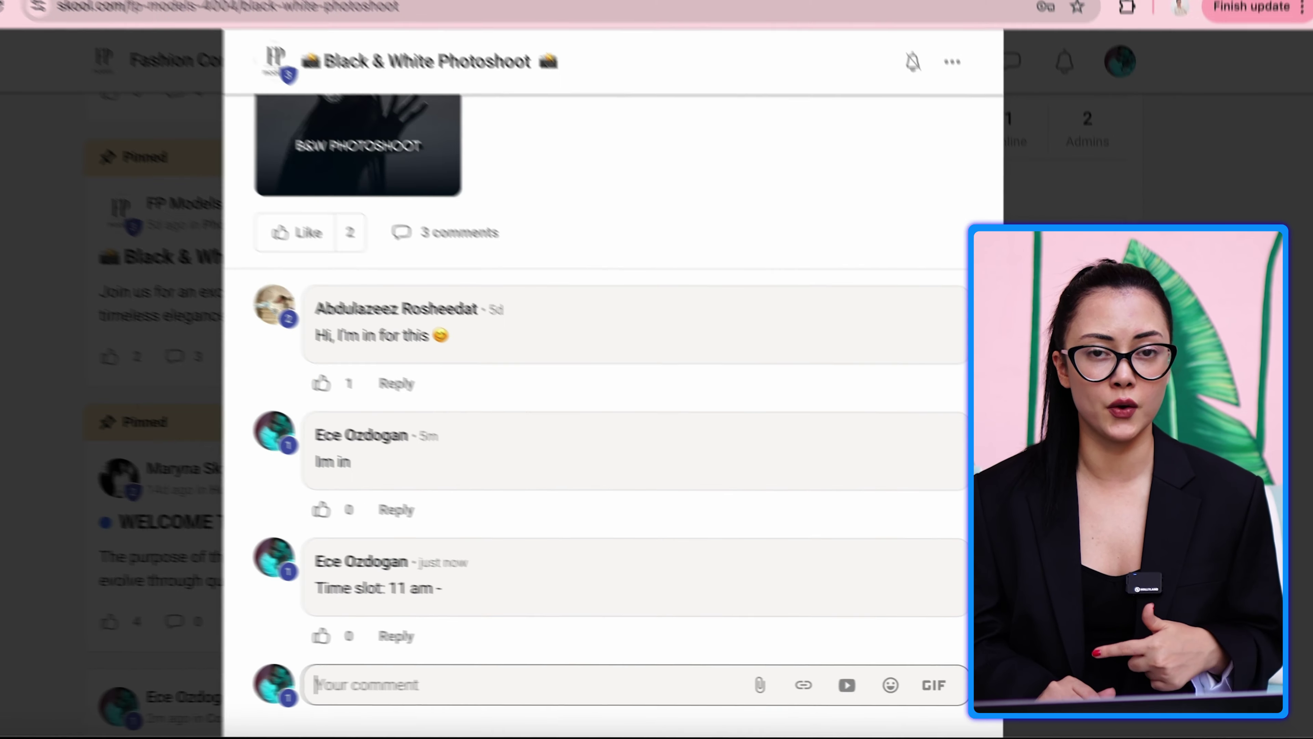
pyautogui.press('Escape')
# Scroll to the top of the feed and highlight the B&W Photoshoot countdown notice
pyautogui.scroll(2, 493, 227)
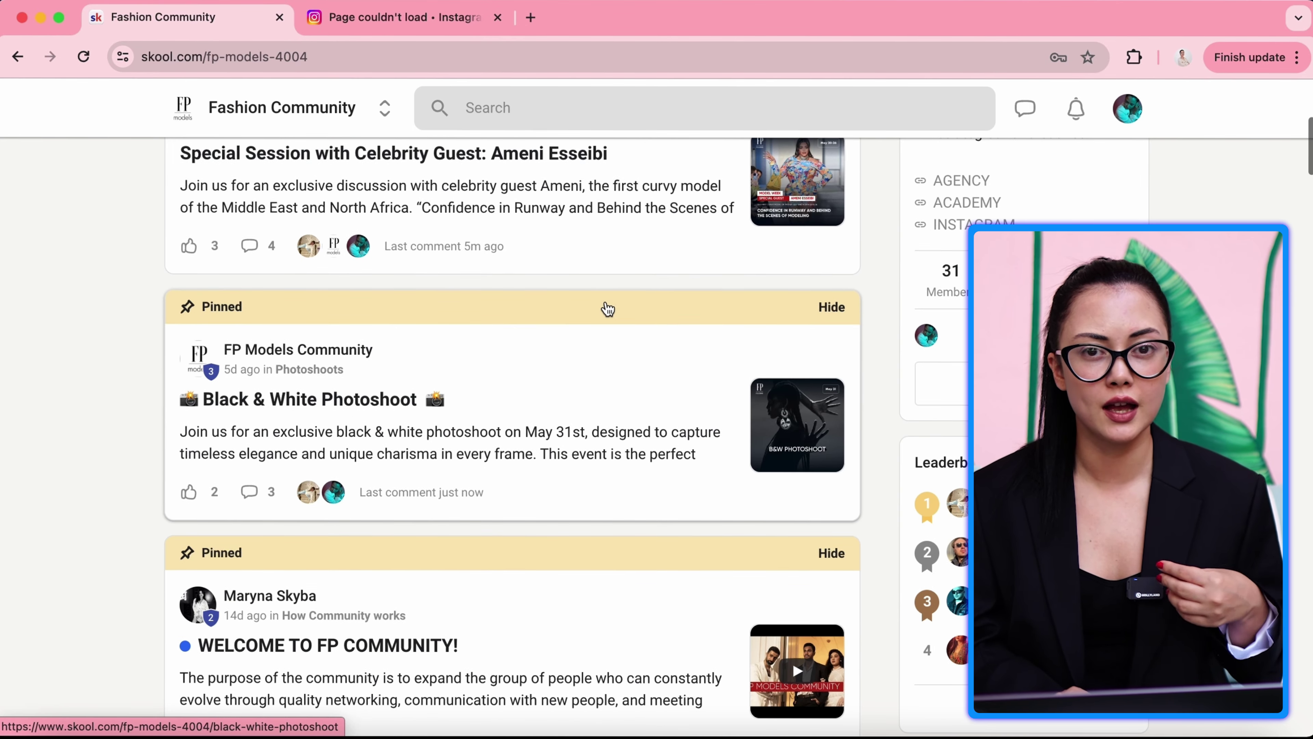
pyautogui.scroll(5, 607, 309)
pyautogui.scroll(1, 606, 302)
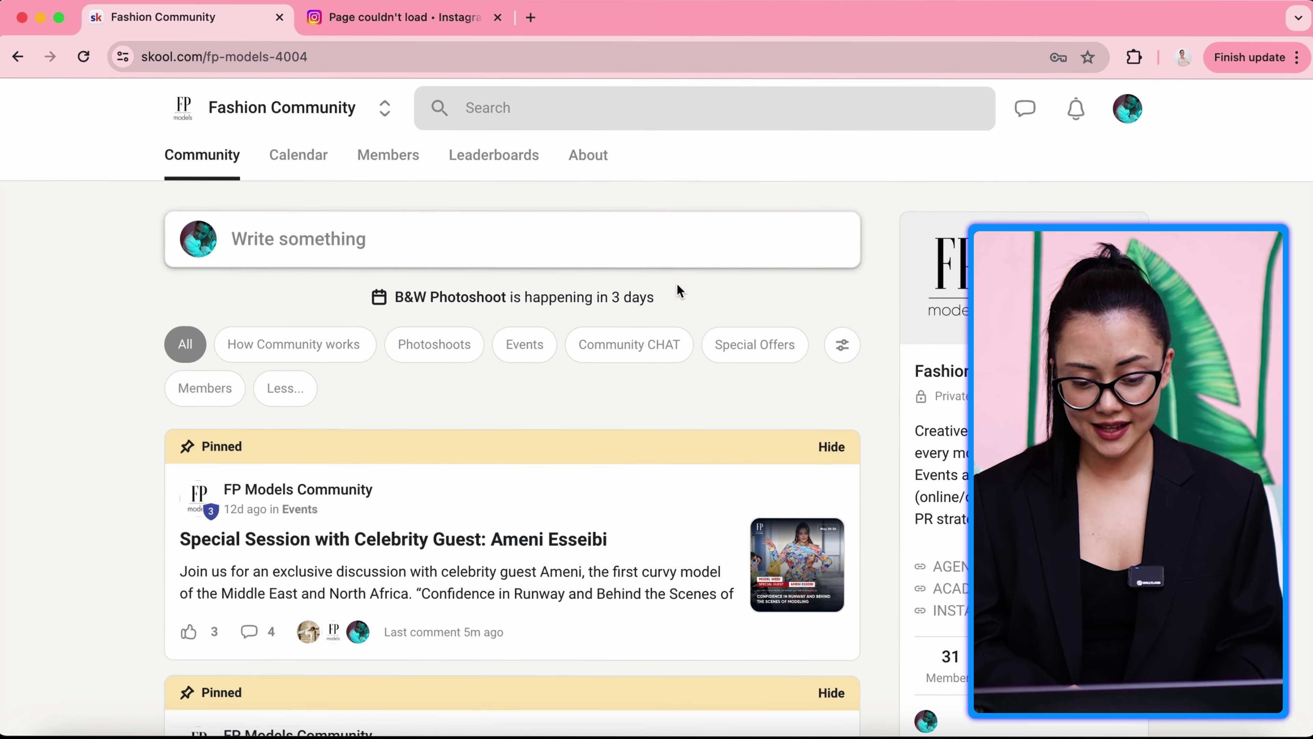
pyautogui.moveTo(661, 297); pyautogui.dragTo(350, 300)
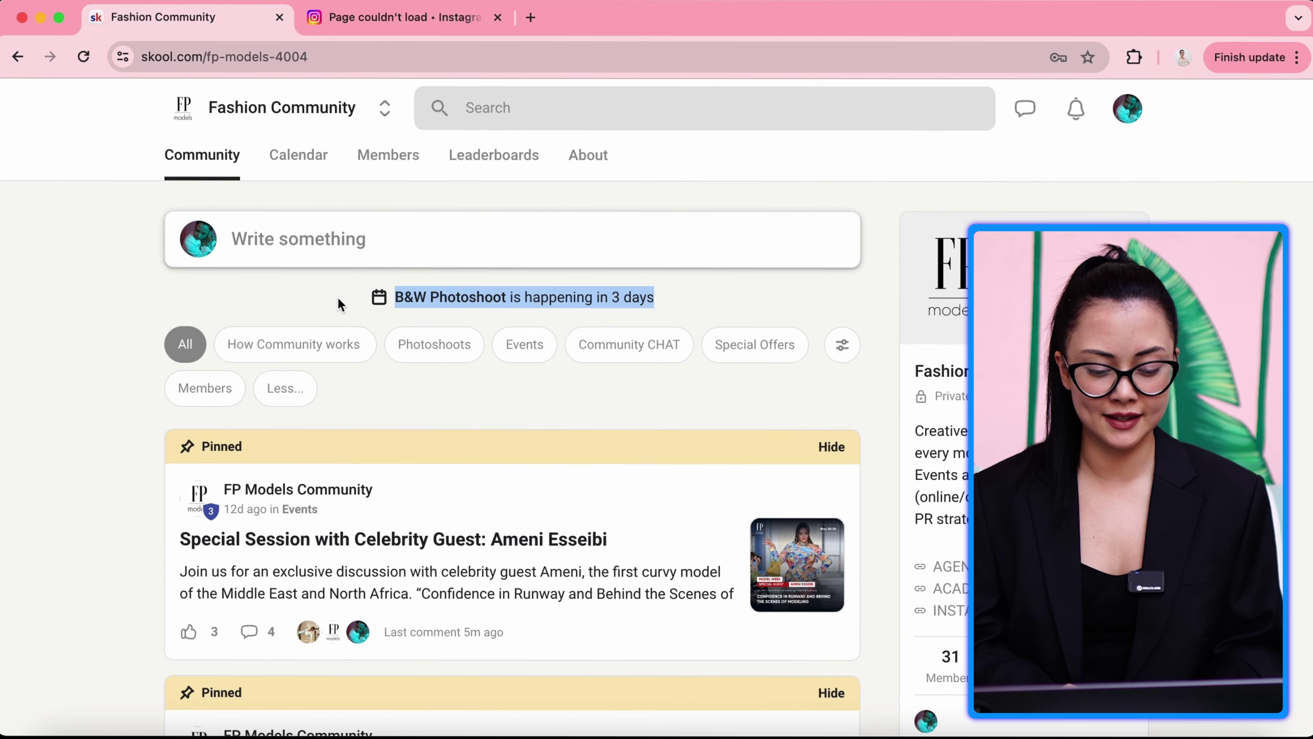
pyautogui.click(771, 295)
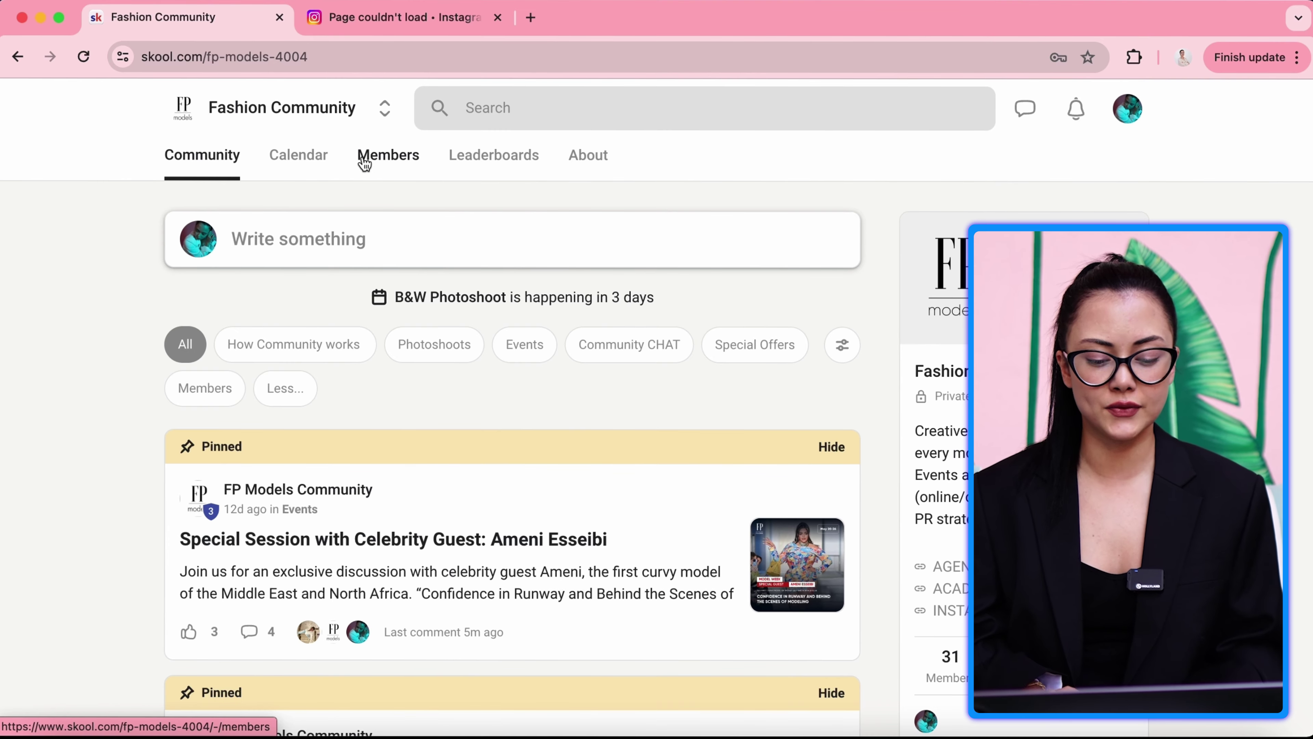
pyautogui.scroll(-5, 791, 476)
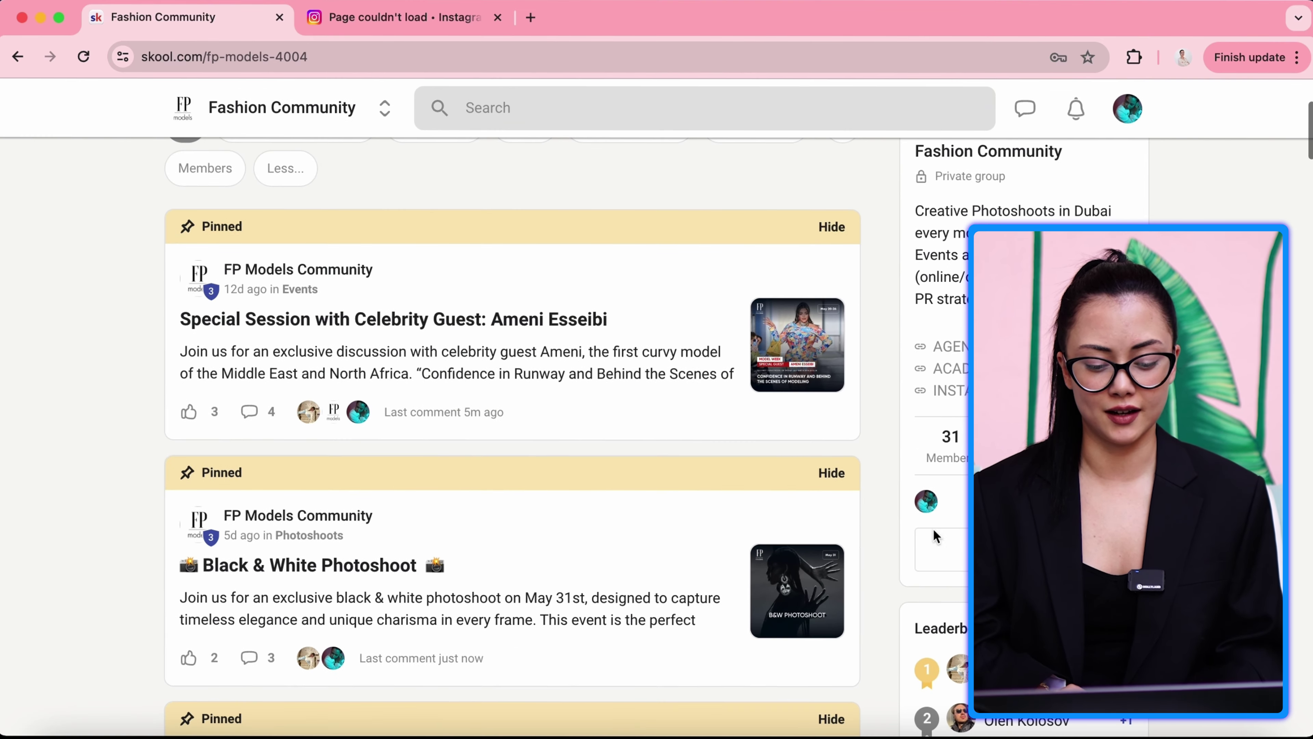
# Check the invite link and member-since date in membership settings, then close the dialog
pyautogui.click(933, 528)
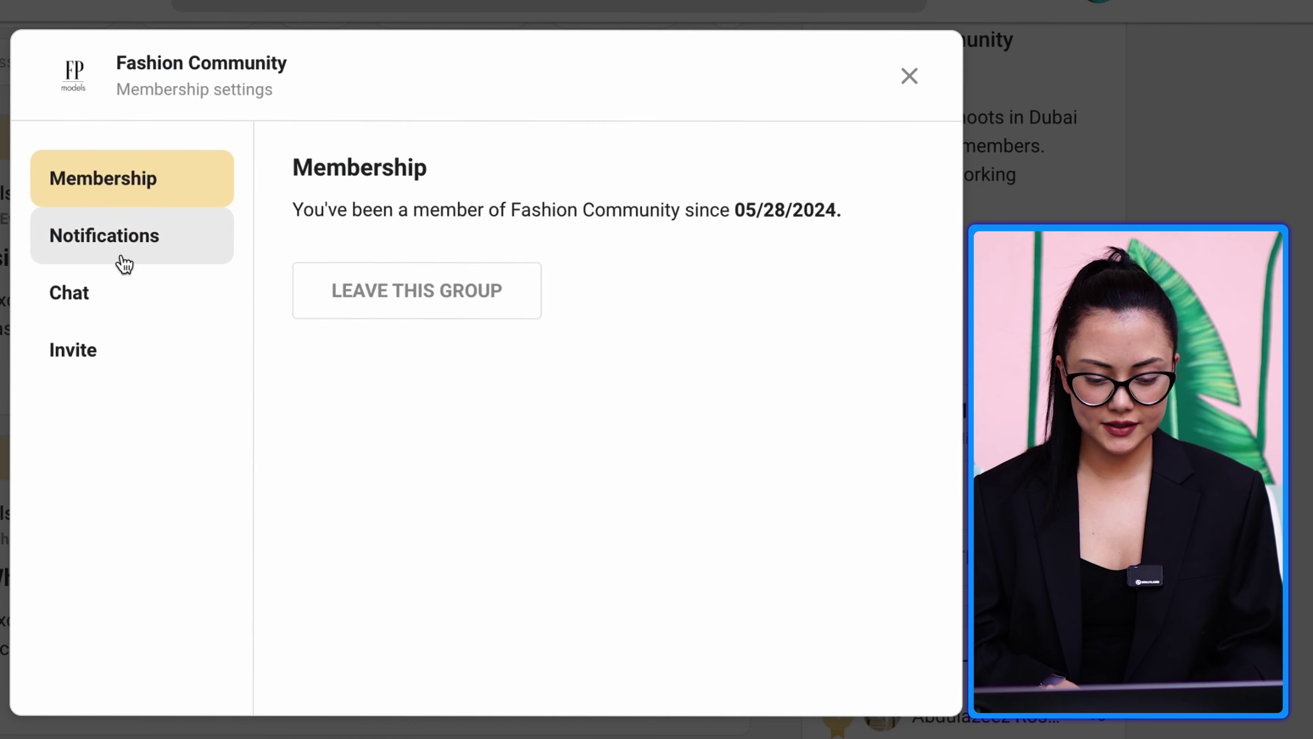
pyautogui.click(112, 351)
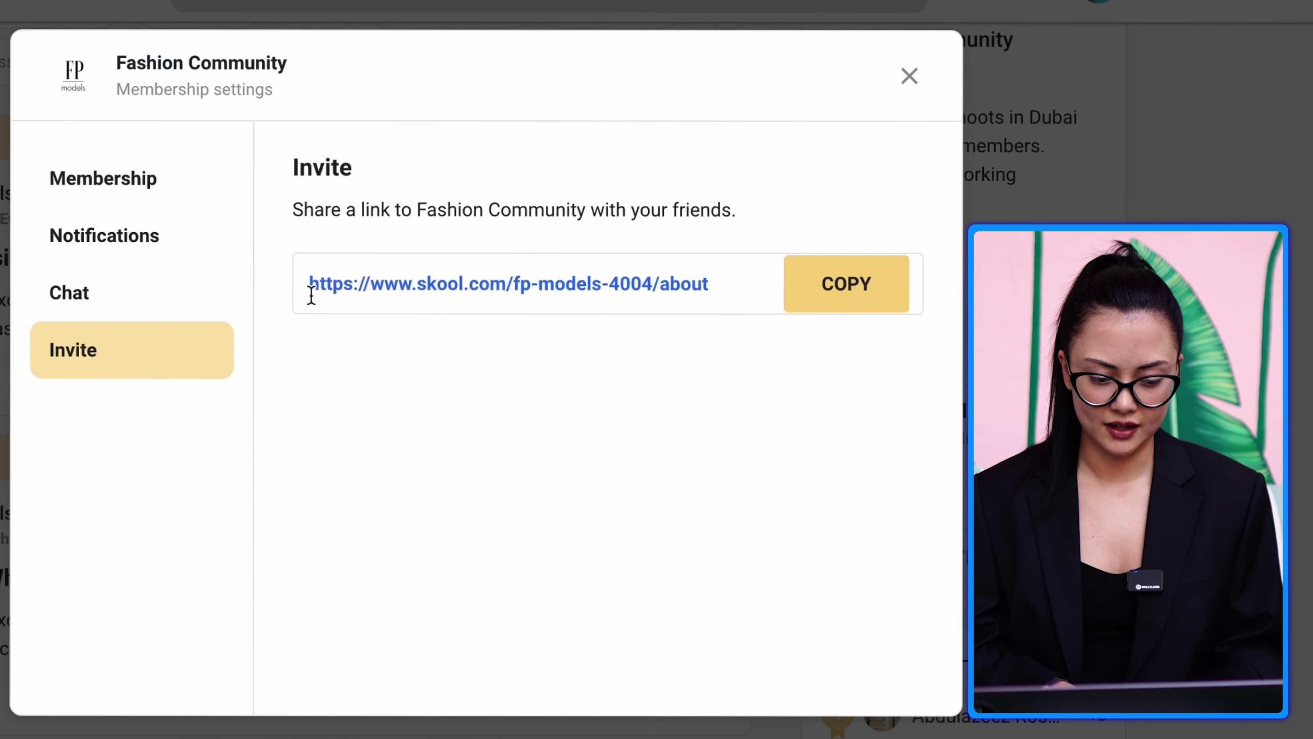
pyautogui.click(138, 192)
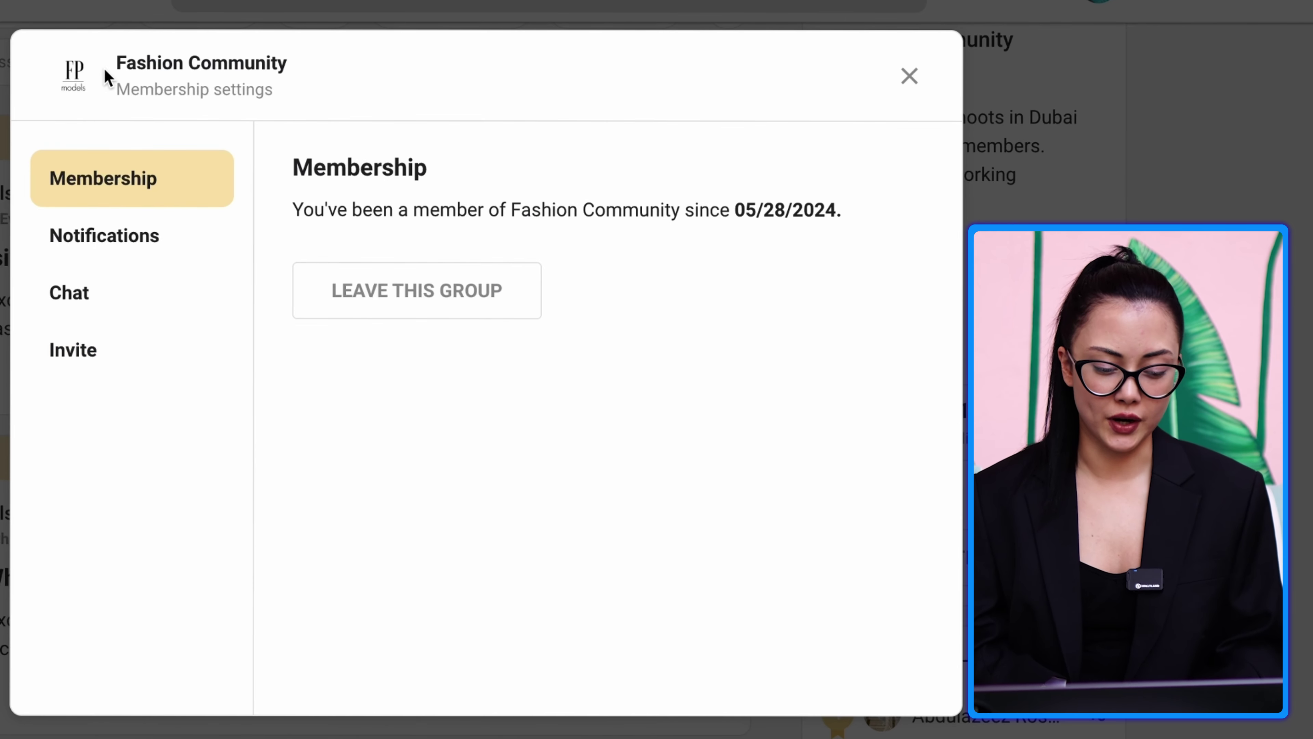
pyautogui.click(910, 77)
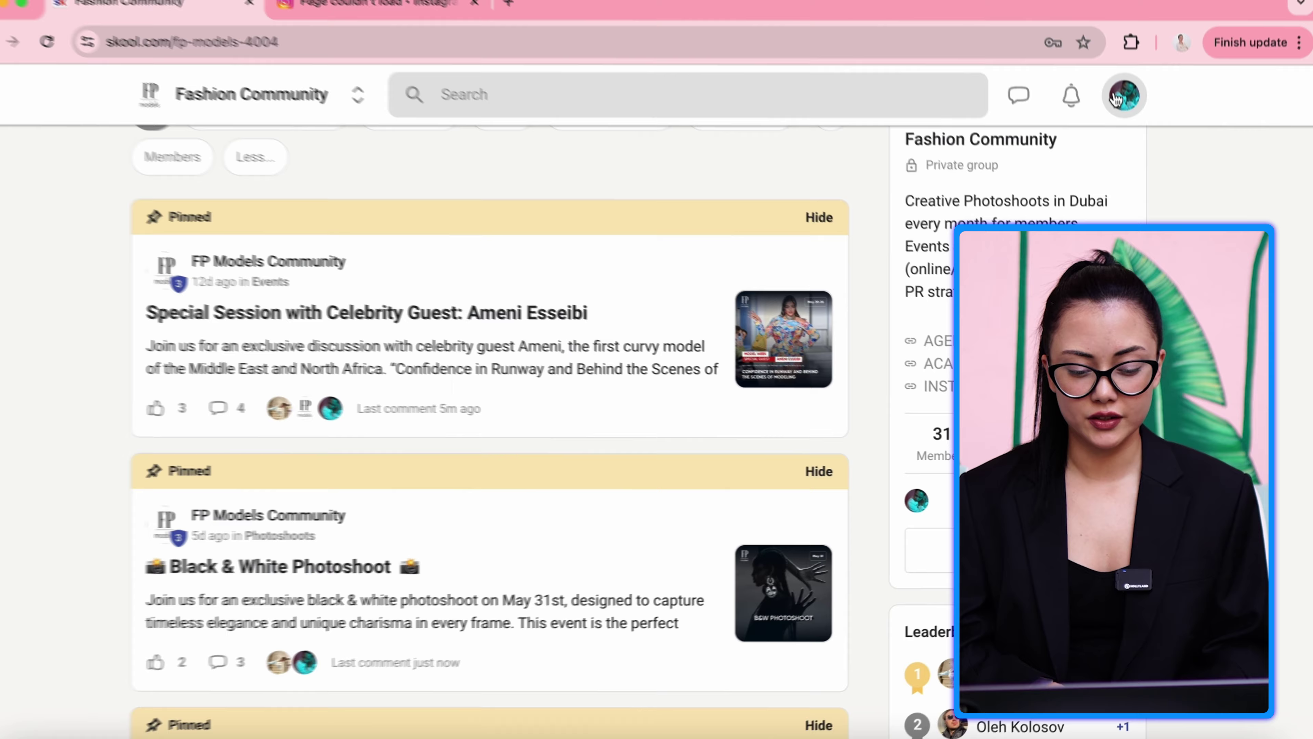
pyautogui.click(1123, 97)
pyautogui.press('Escape')
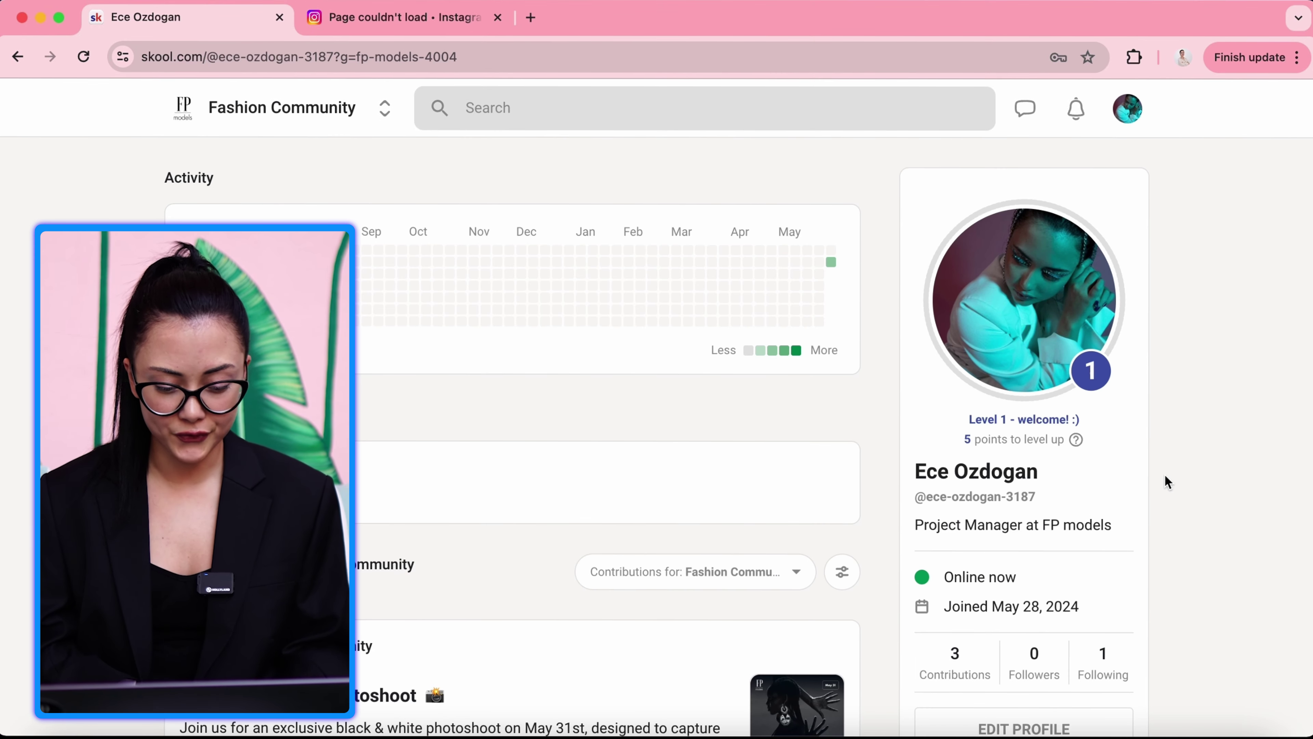
pyautogui.scroll(-3, 1164, 478)
pyautogui.scroll(3, 1164, 479)
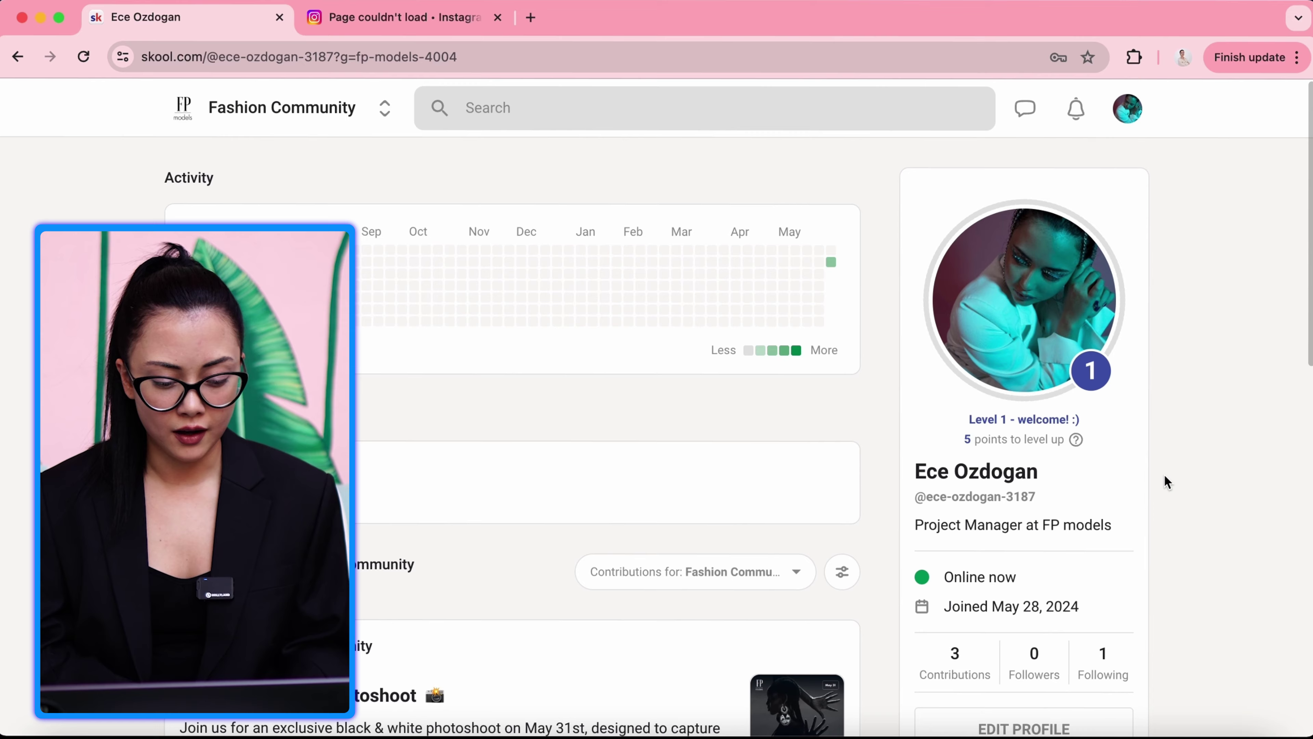
pyautogui.scroll(-1, 1166, 481)
pyautogui.scroll(1, 1166, 481)
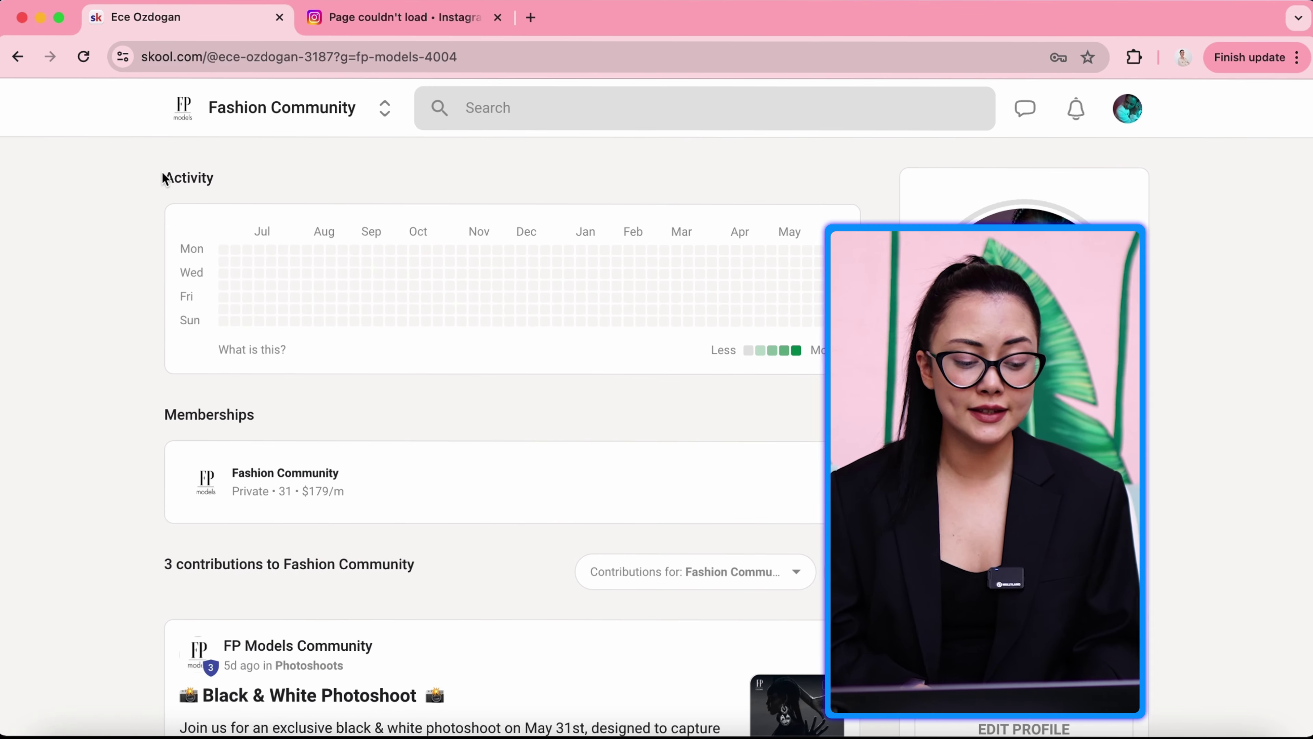
pyautogui.moveTo(164, 179); pyautogui.dragTo(250, 178)
pyautogui.click(263, 181)
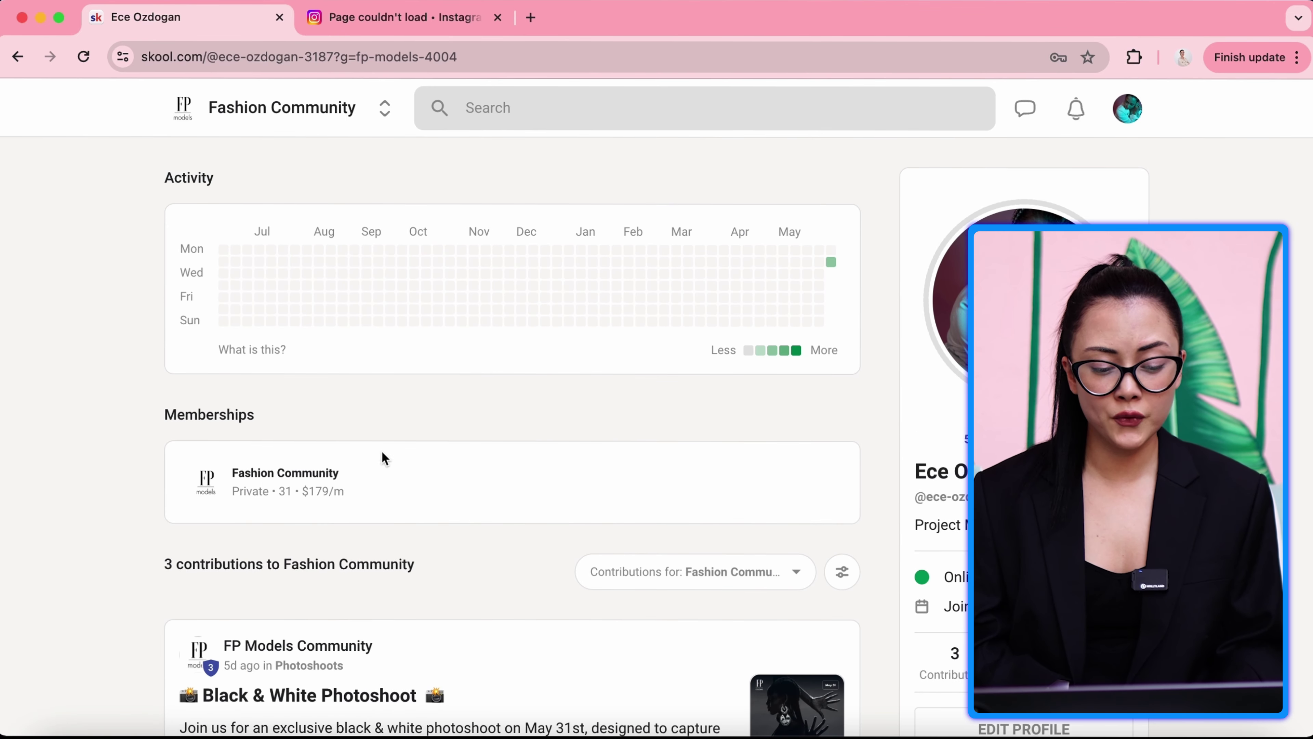
pyautogui.scroll(-6, 345, 409)
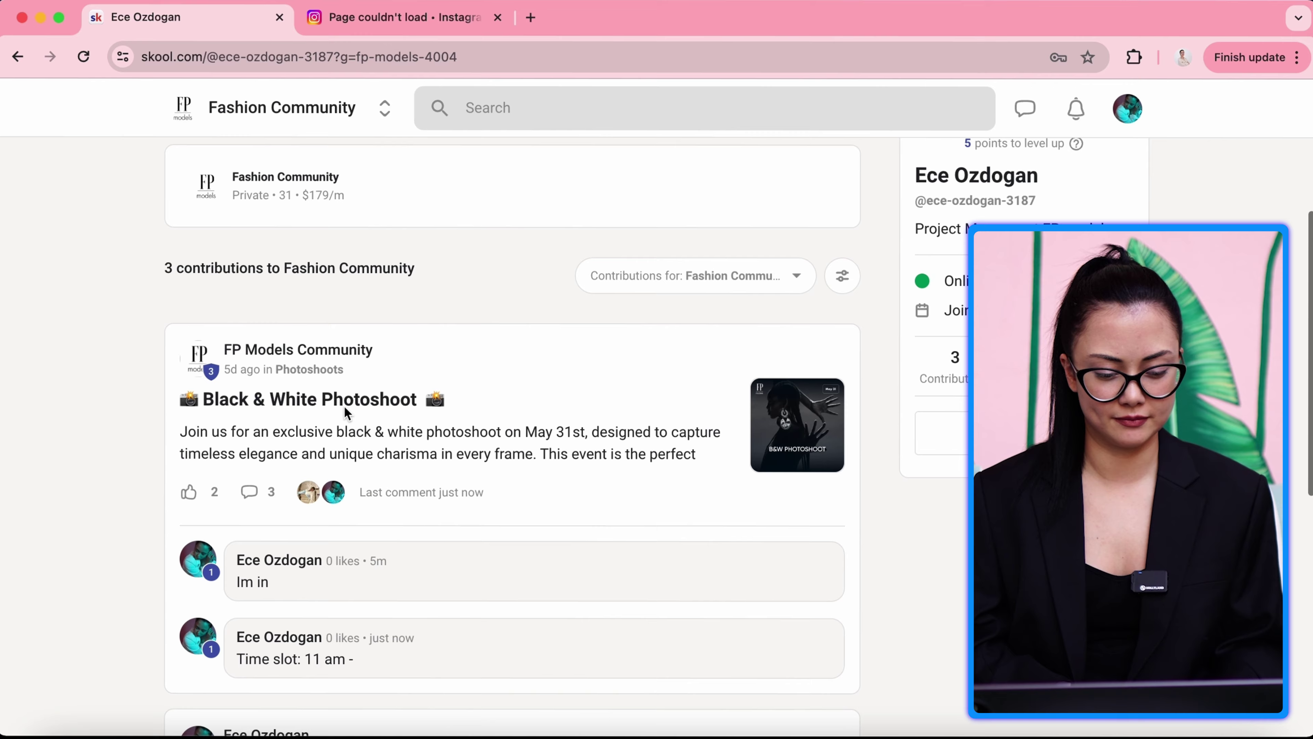
pyautogui.moveTo(164, 264); pyautogui.dragTo(455, 284)
pyautogui.scroll(-3, 456, 285)
pyautogui.scroll(-8, 458, 291)
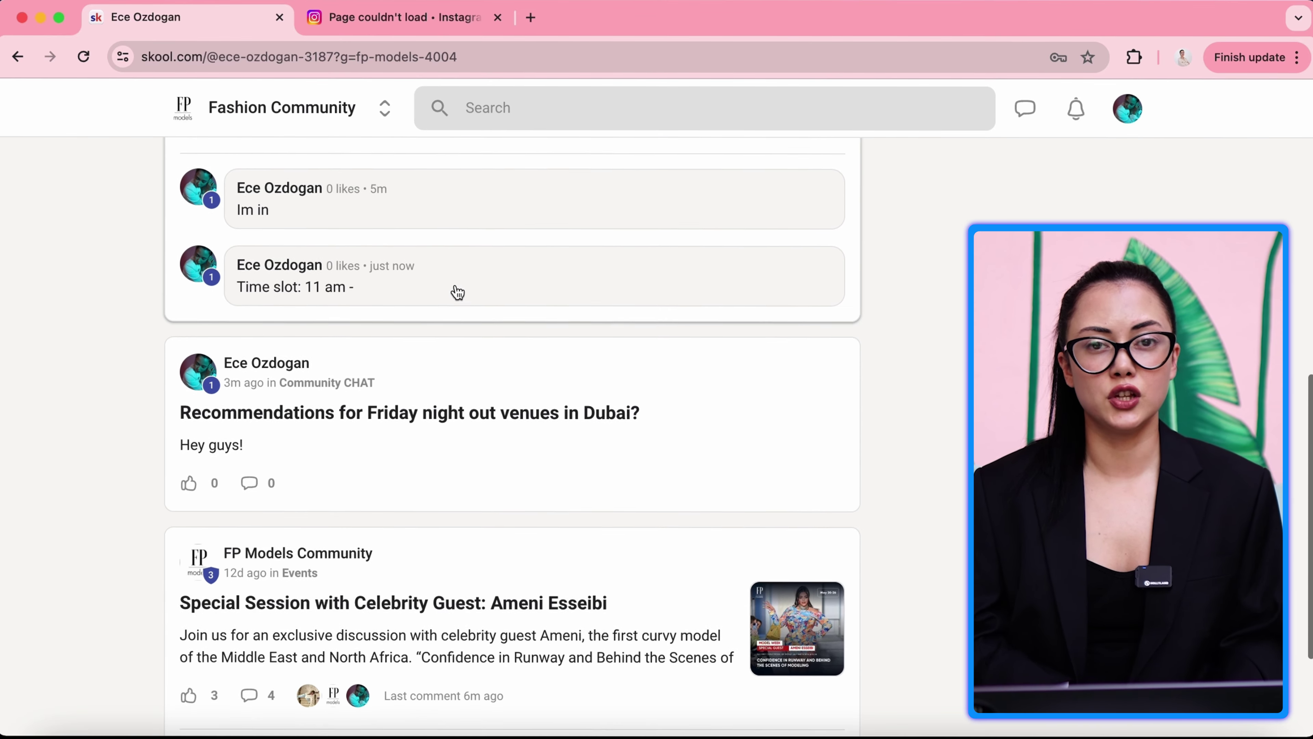
pyautogui.scroll(12, 455, 290)
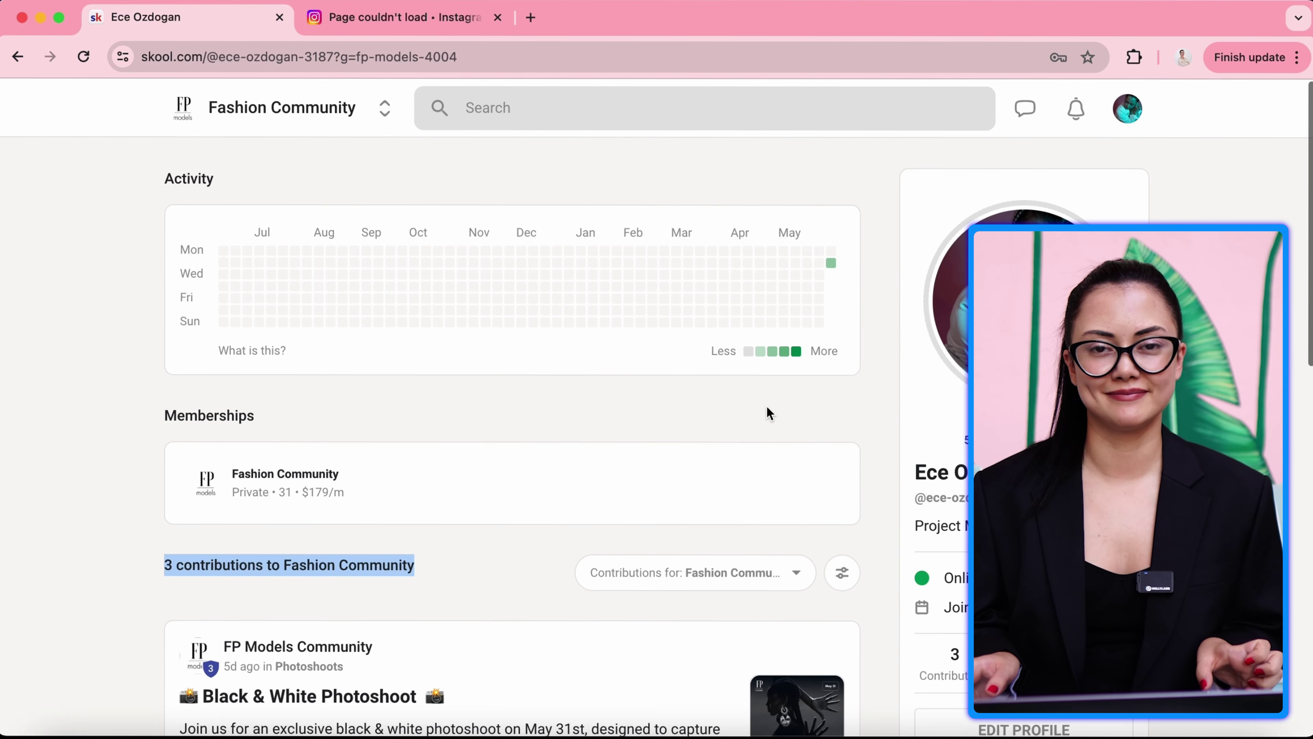
pyautogui.scroll(-3, 768, 411)
pyautogui.scroll(3, 767, 410)
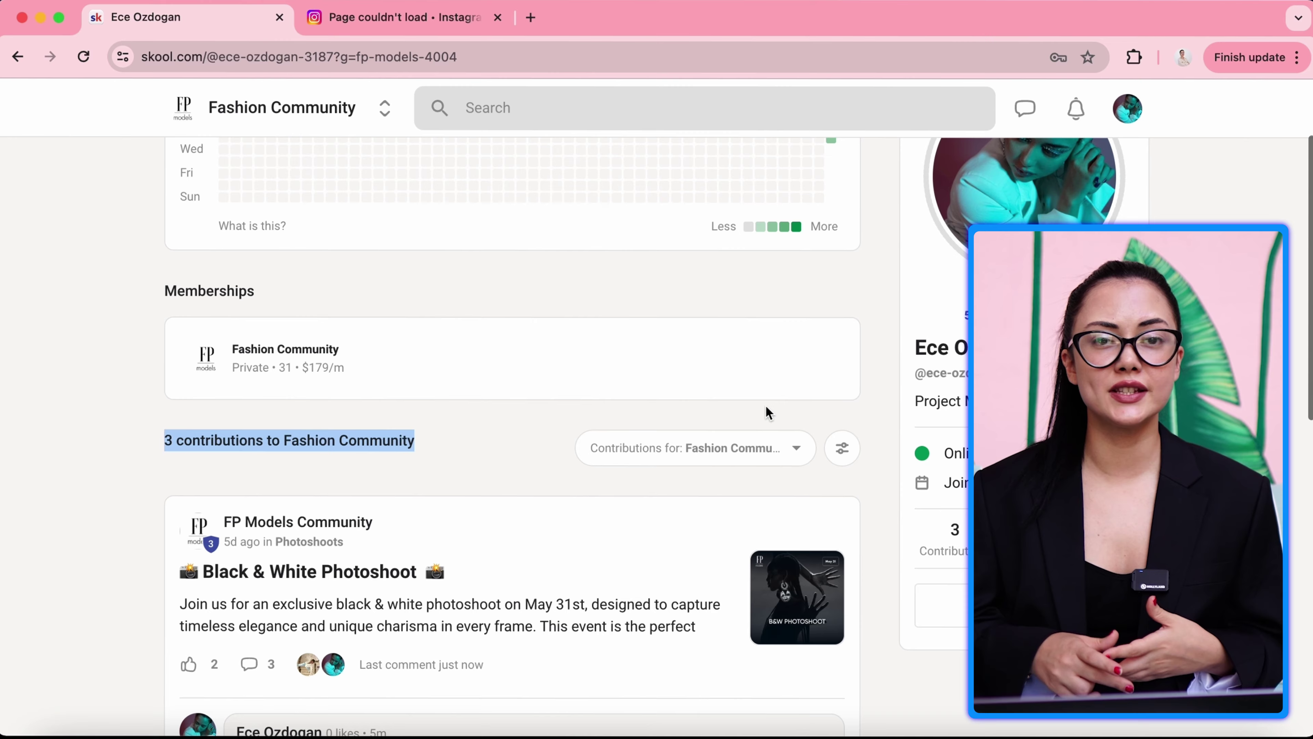
pyautogui.scroll(2, 771, 413)
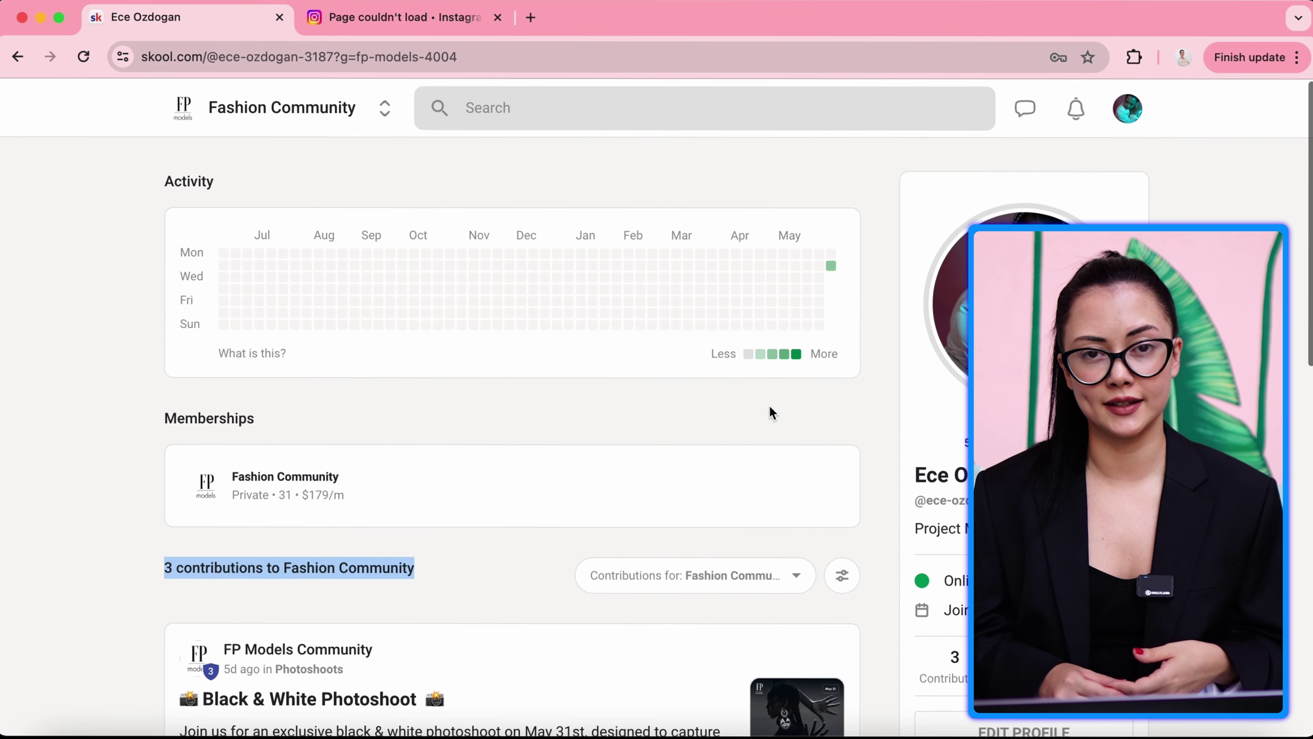
pyautogui.click(256, 119)
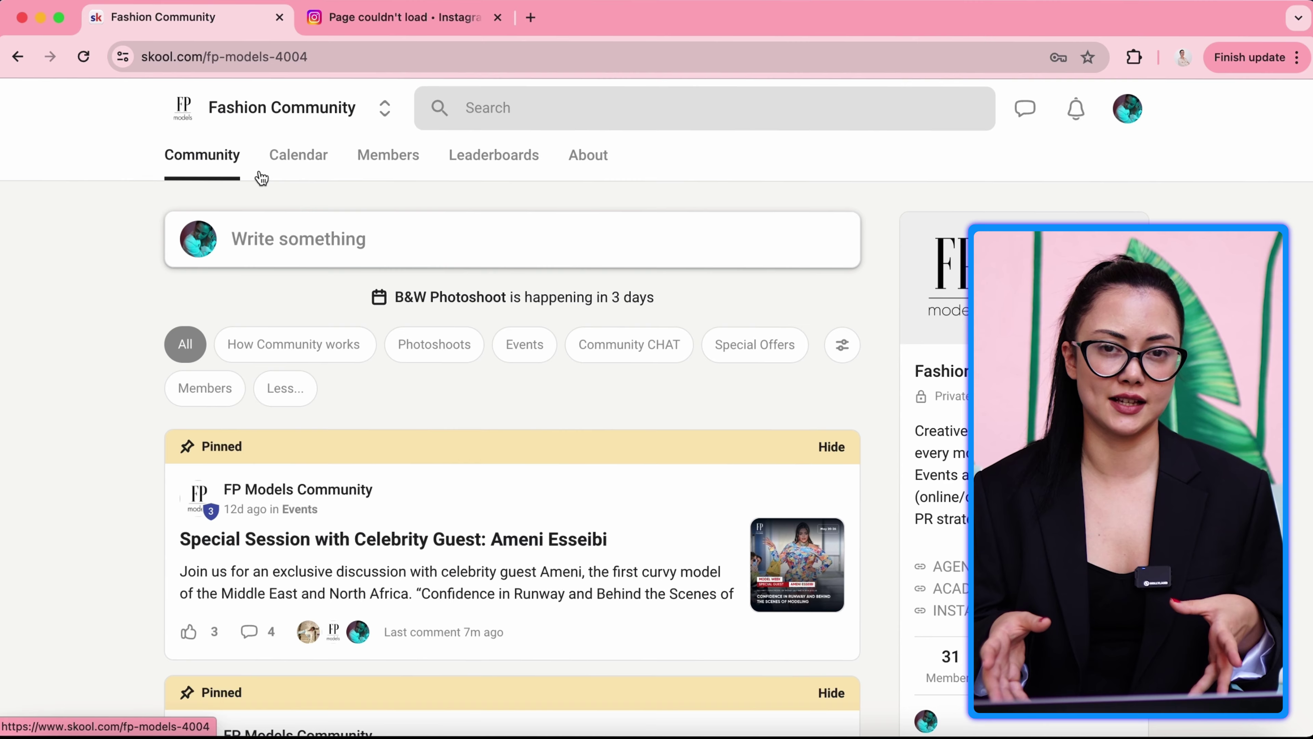
# Switch from the feed to the community Calendar, showing May 2024 with the 6pm Dance Class
pyautogui.scroll(-3, 98, 343)
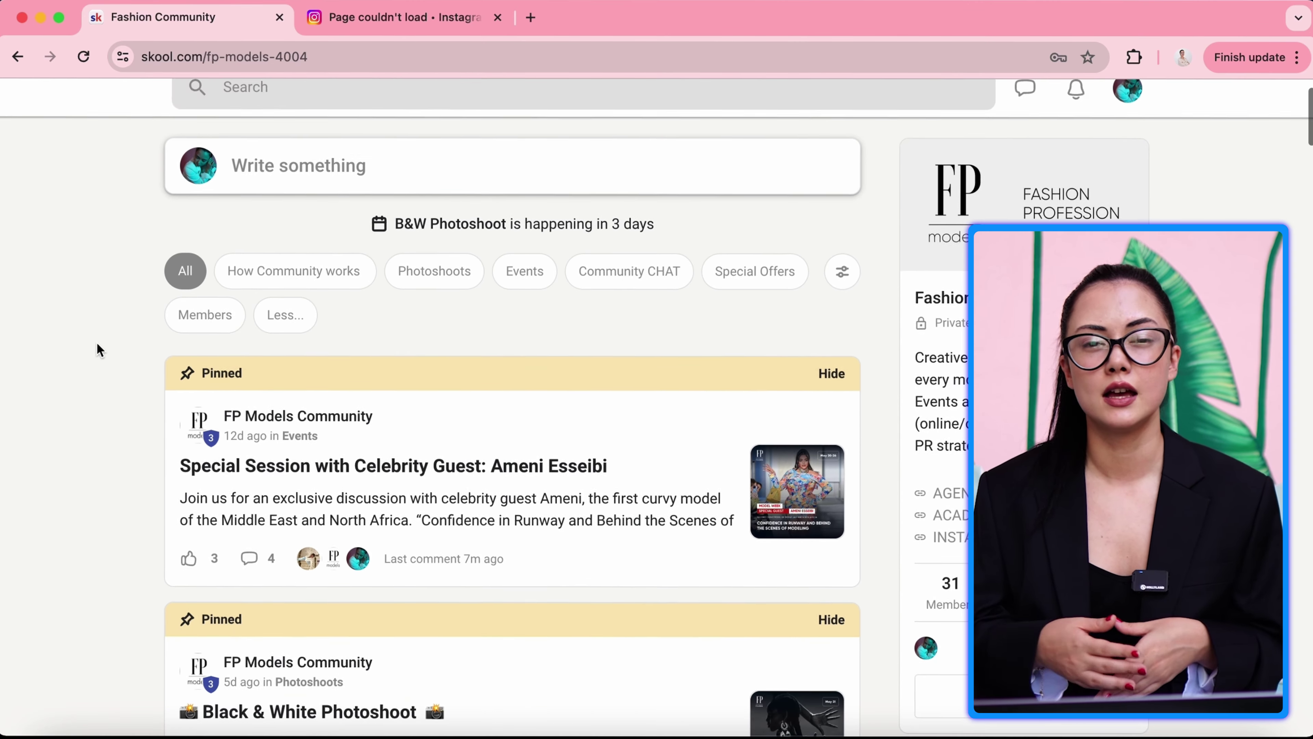
pyautogui.scroll(3, 96, 342)
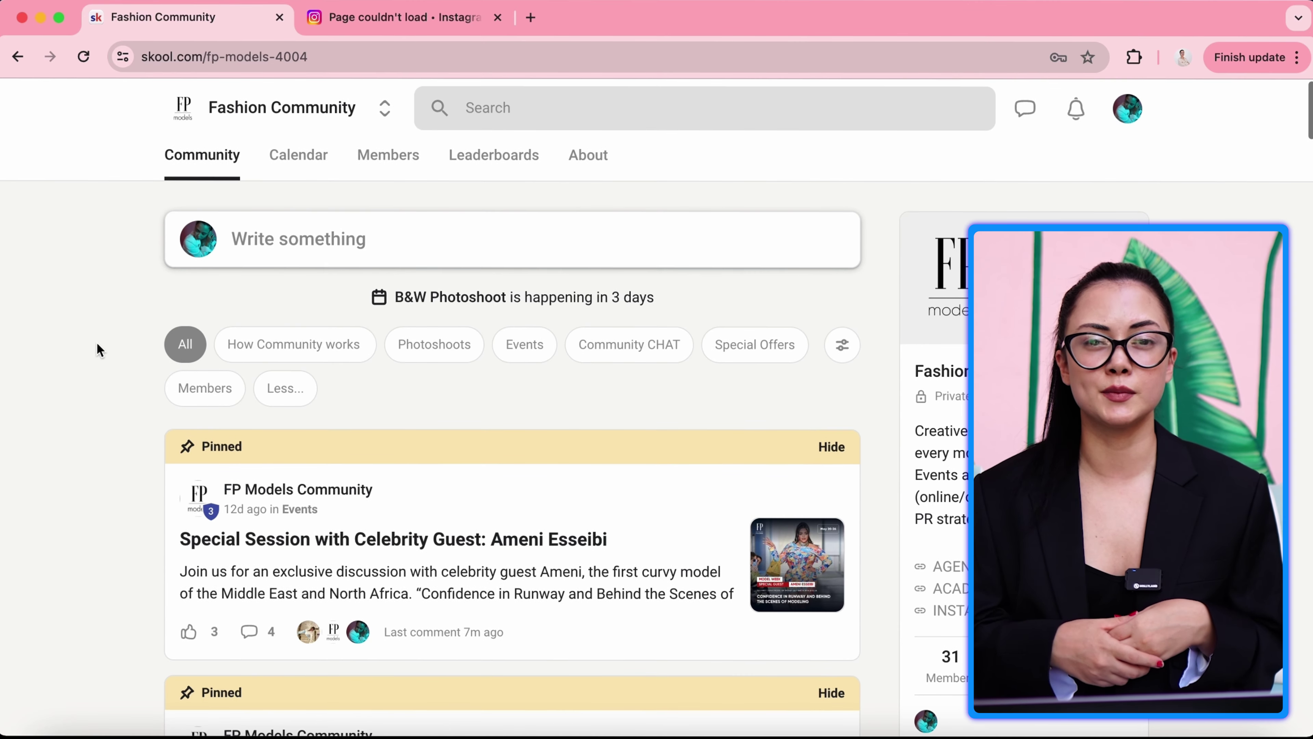
pyautogui.click(303, 169)
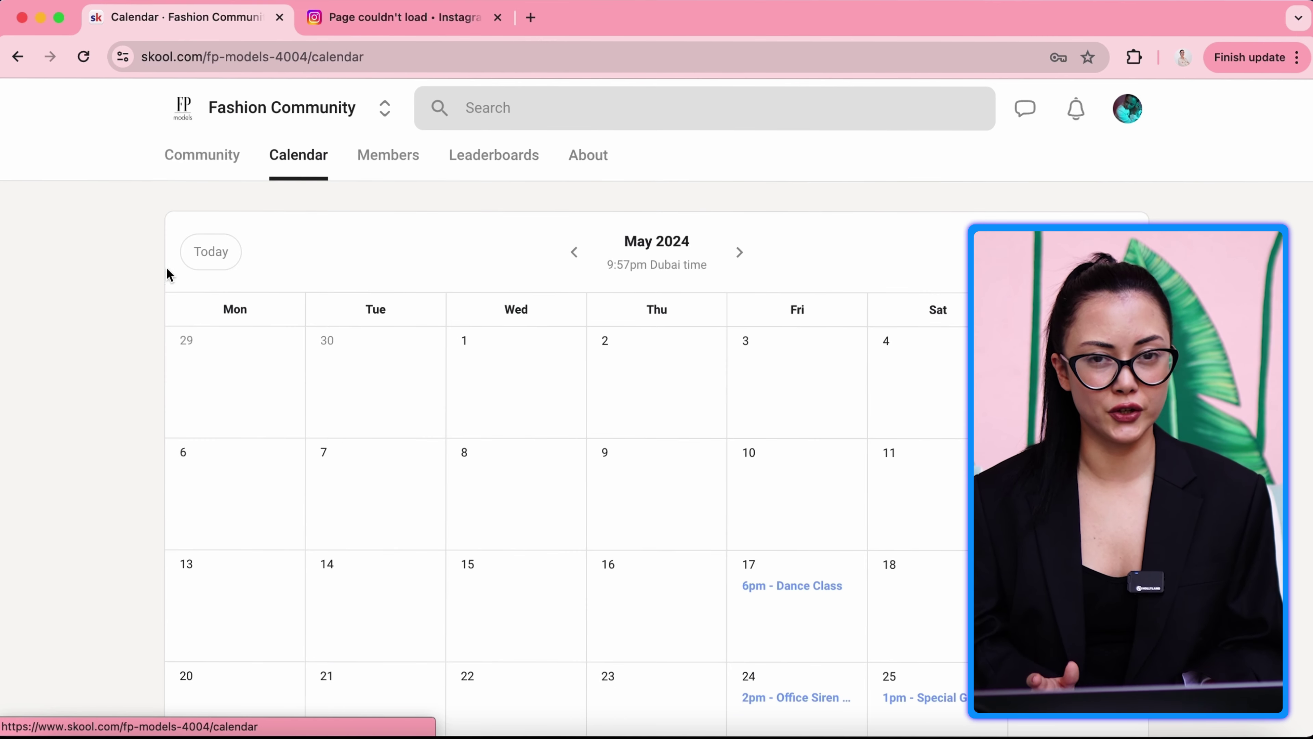
# Advance the calendar month view to June 2024
pyautogui.scroll(-4, 104, 345)
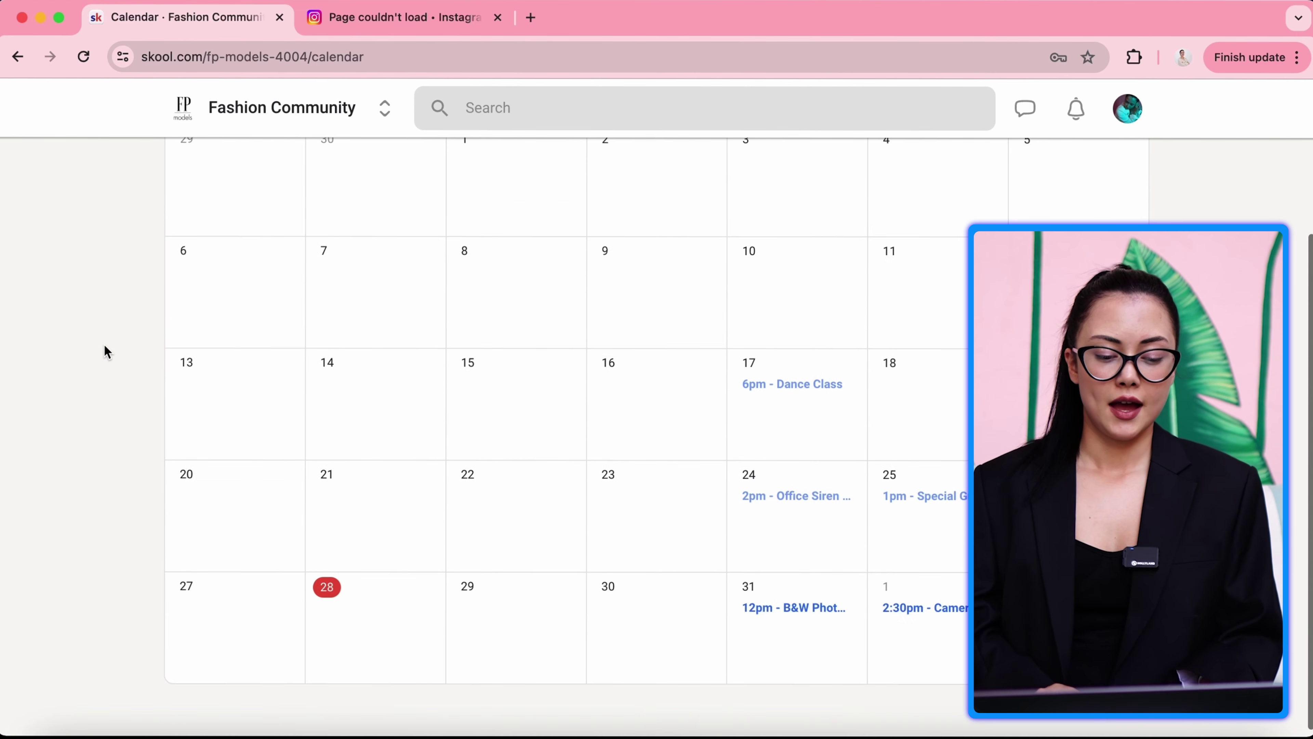
pyautogui.scroll(4, 104, 351)
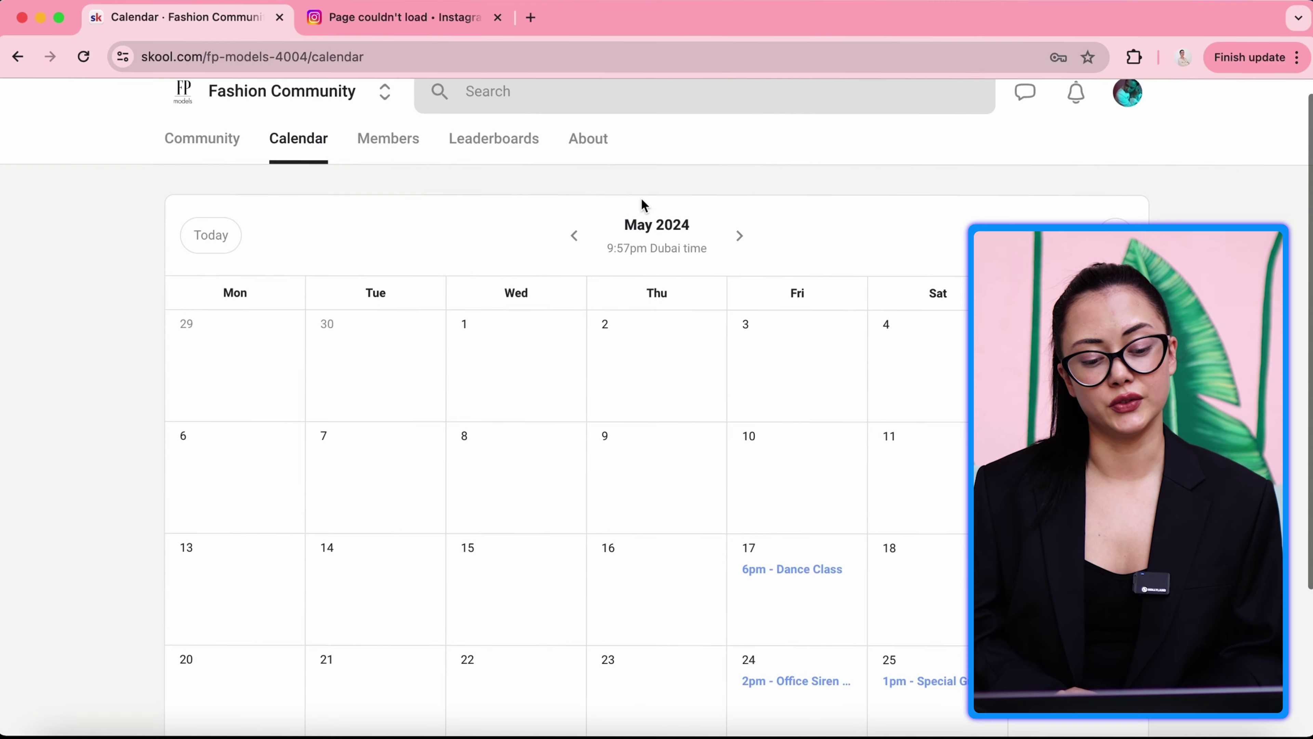
pyautogui.click(739, 236)
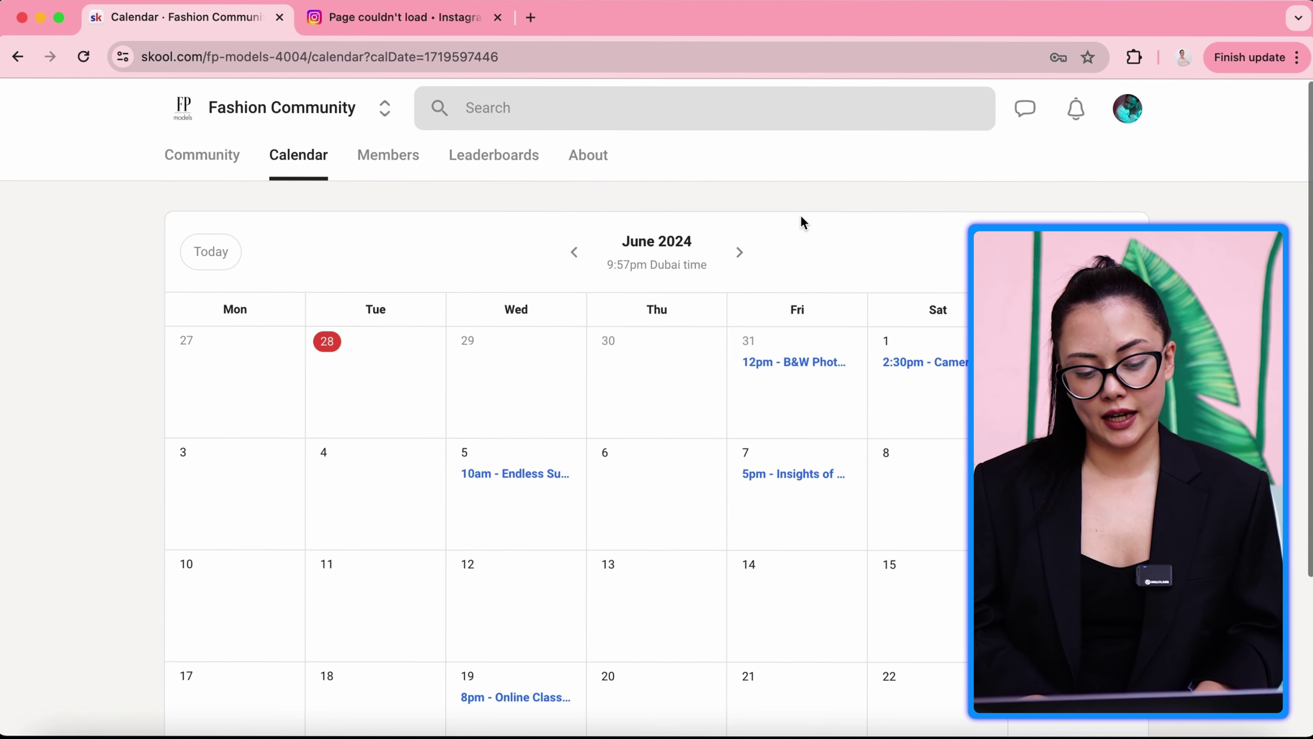
pyautogui.scroll(-3, 800, 220)
pyautogui.scroll(-1, 804, 222)
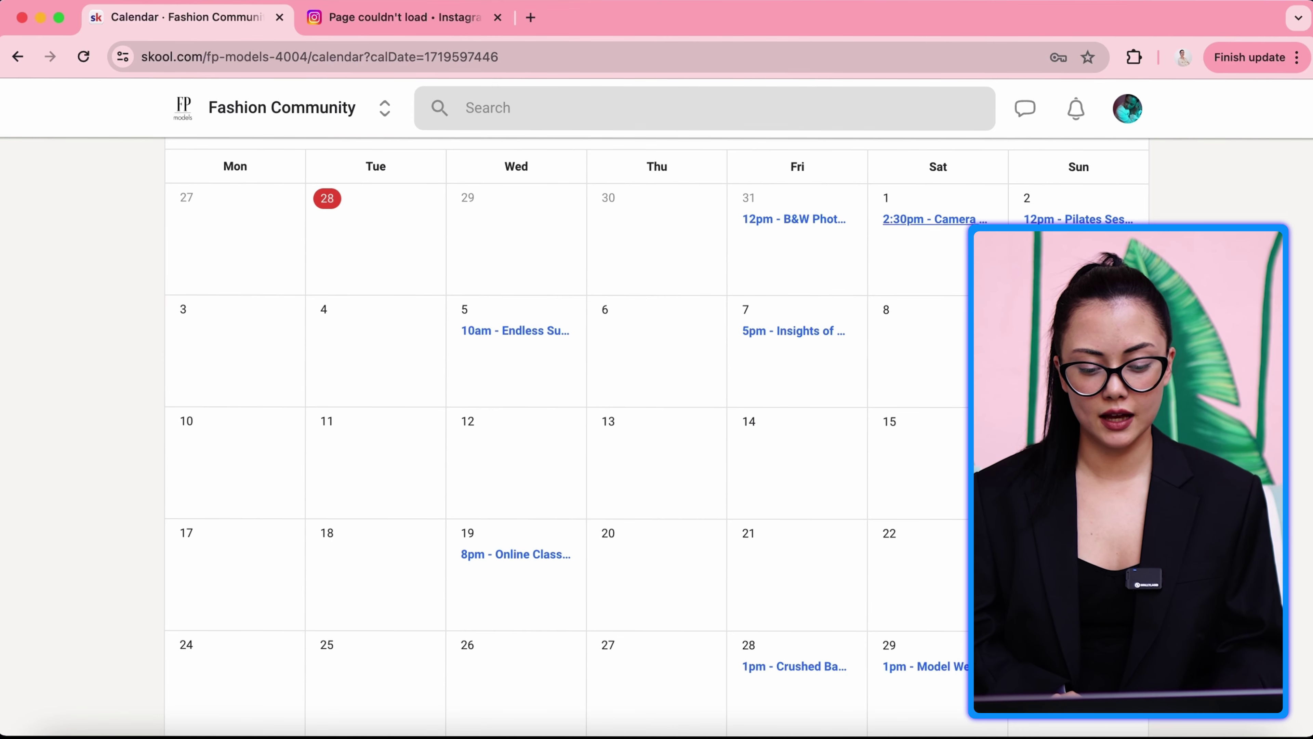
pyautogui.scroll(3, 1131, 218)
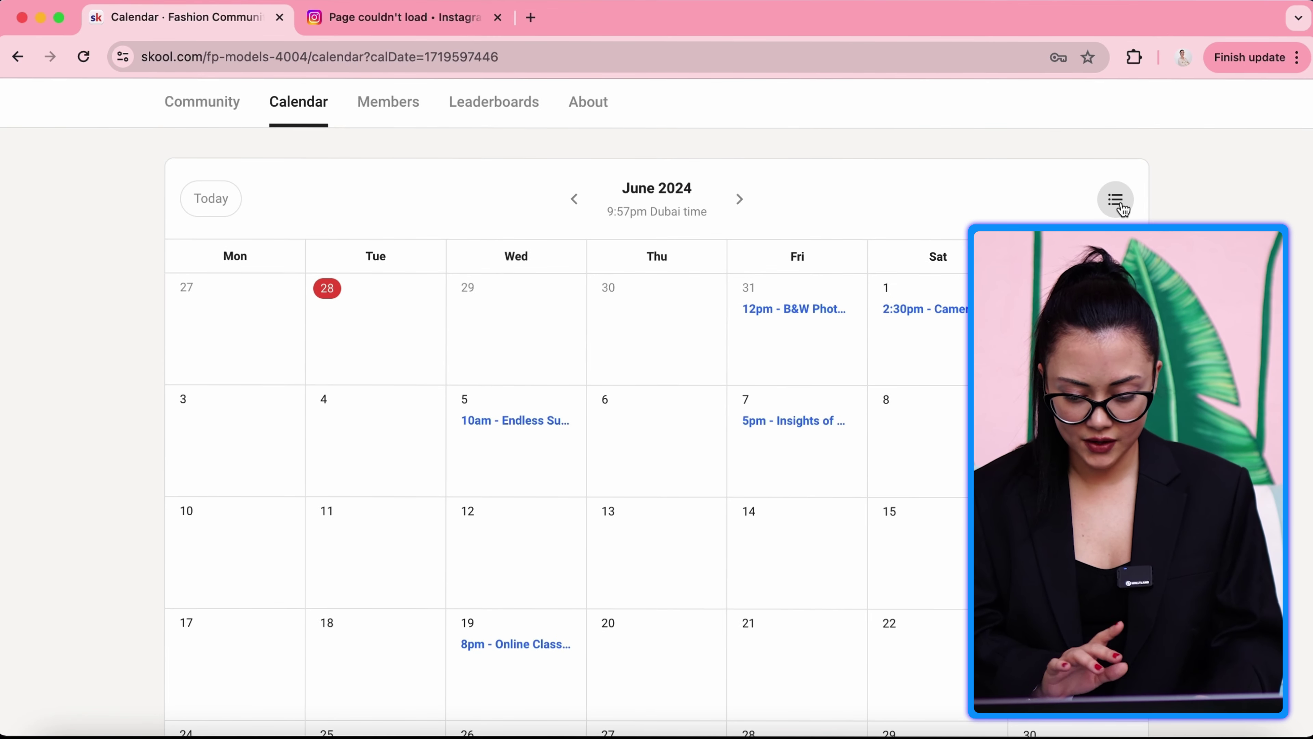
# Switch to list view and browse June 2024 events like Camera Confidence Class and Pilates Session
pyautogui.click(1117, 203)
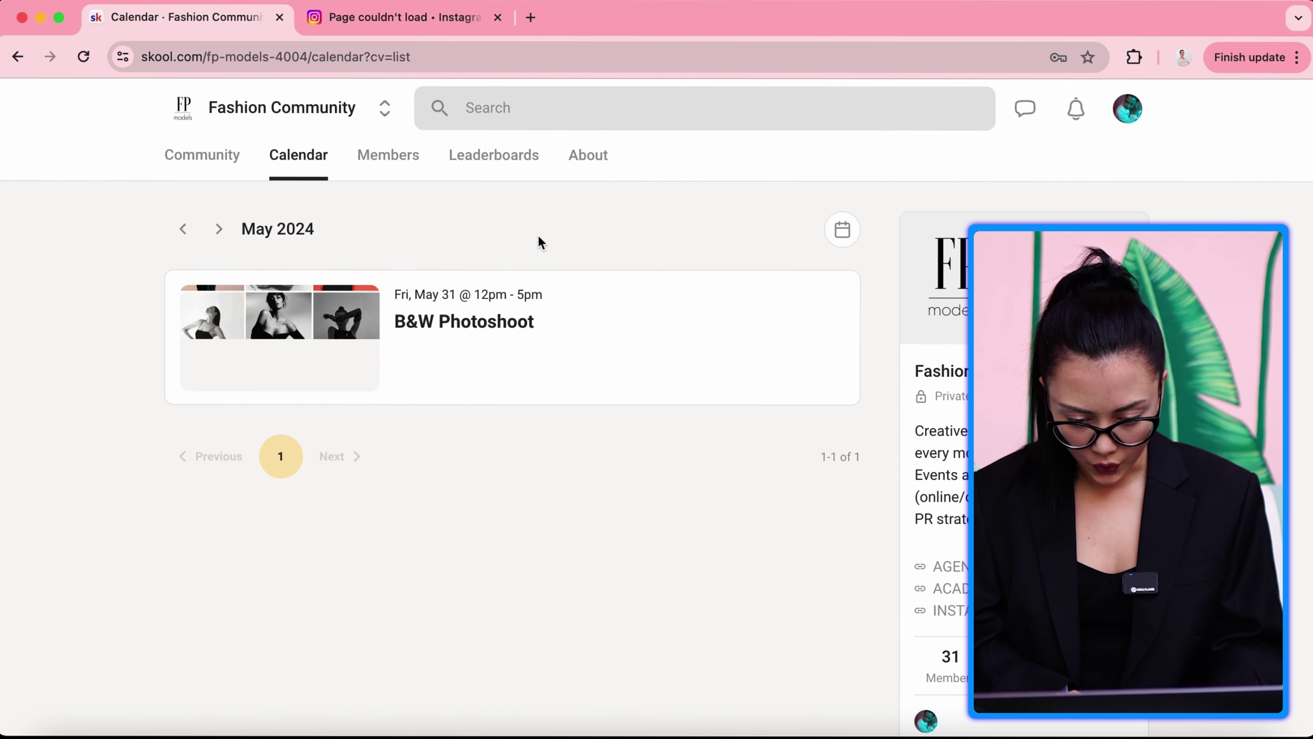
pyautogui.click(222, 232)
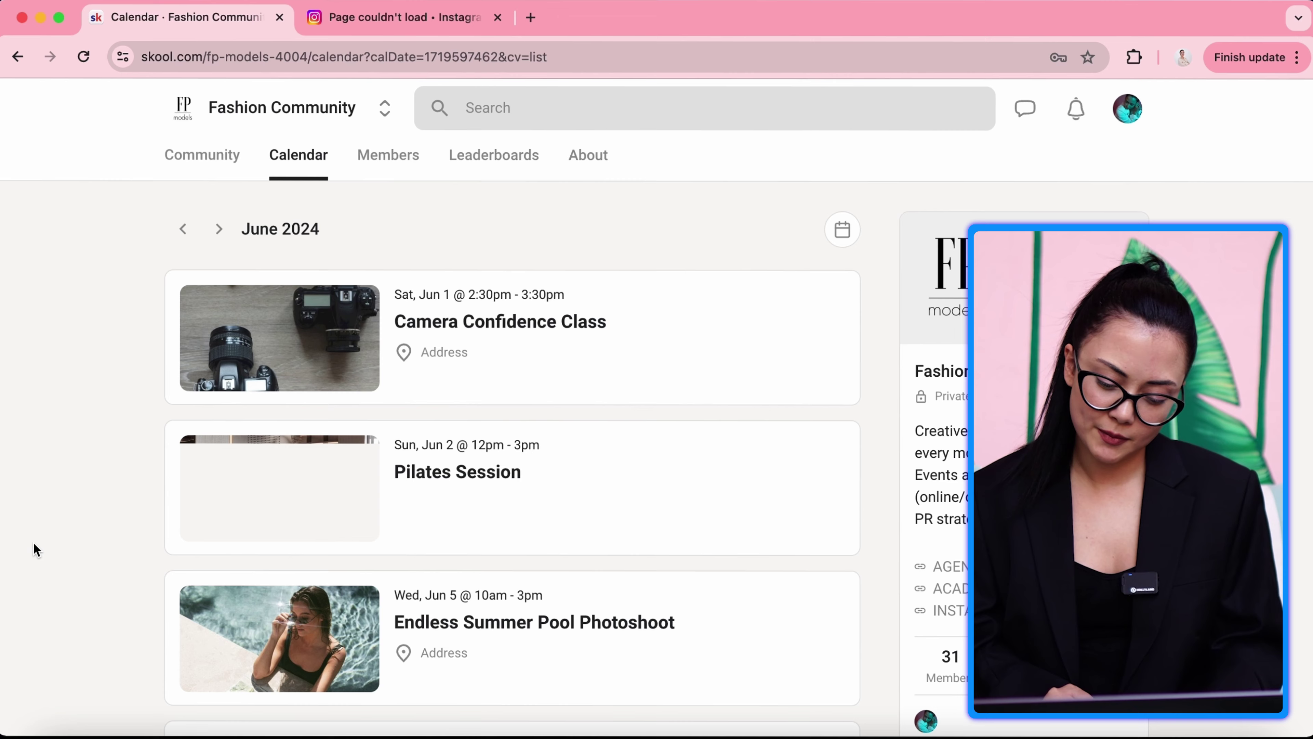
pyautogui.scroll(-3, 33, 542)
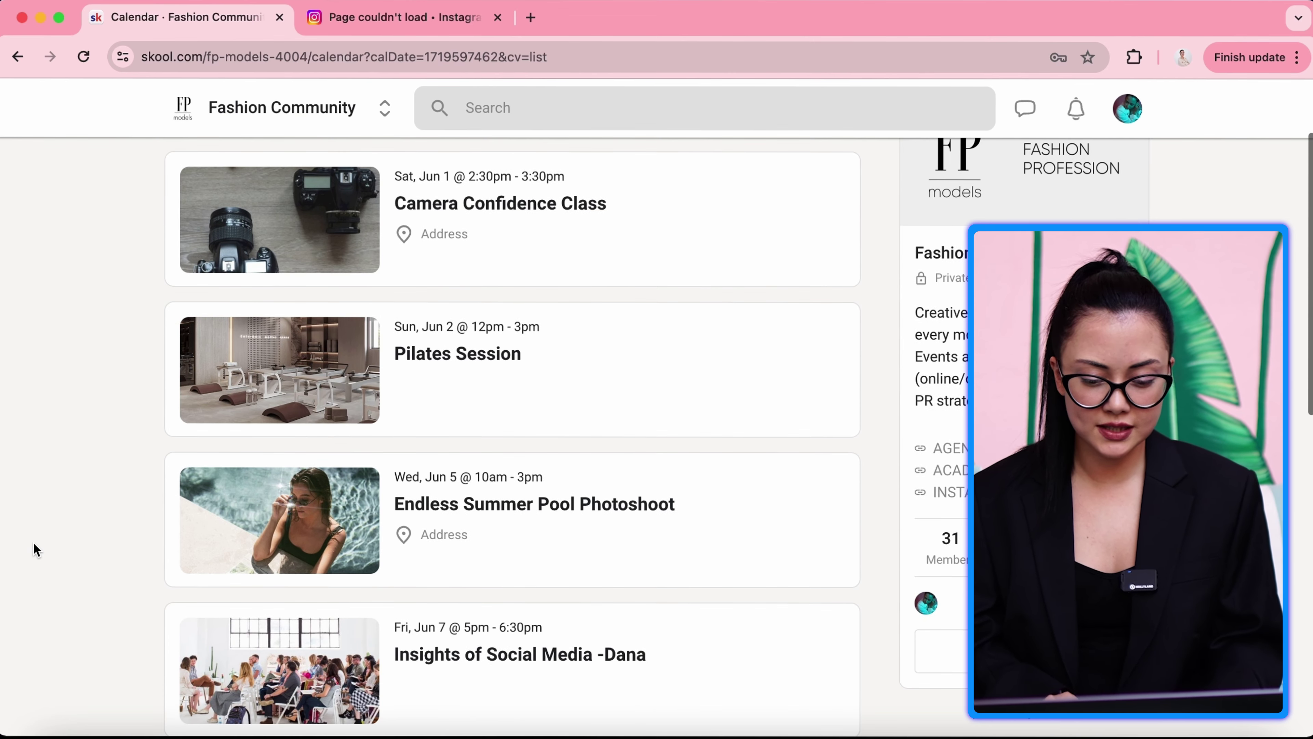
pyautogui.scroll(1, 33, 542)
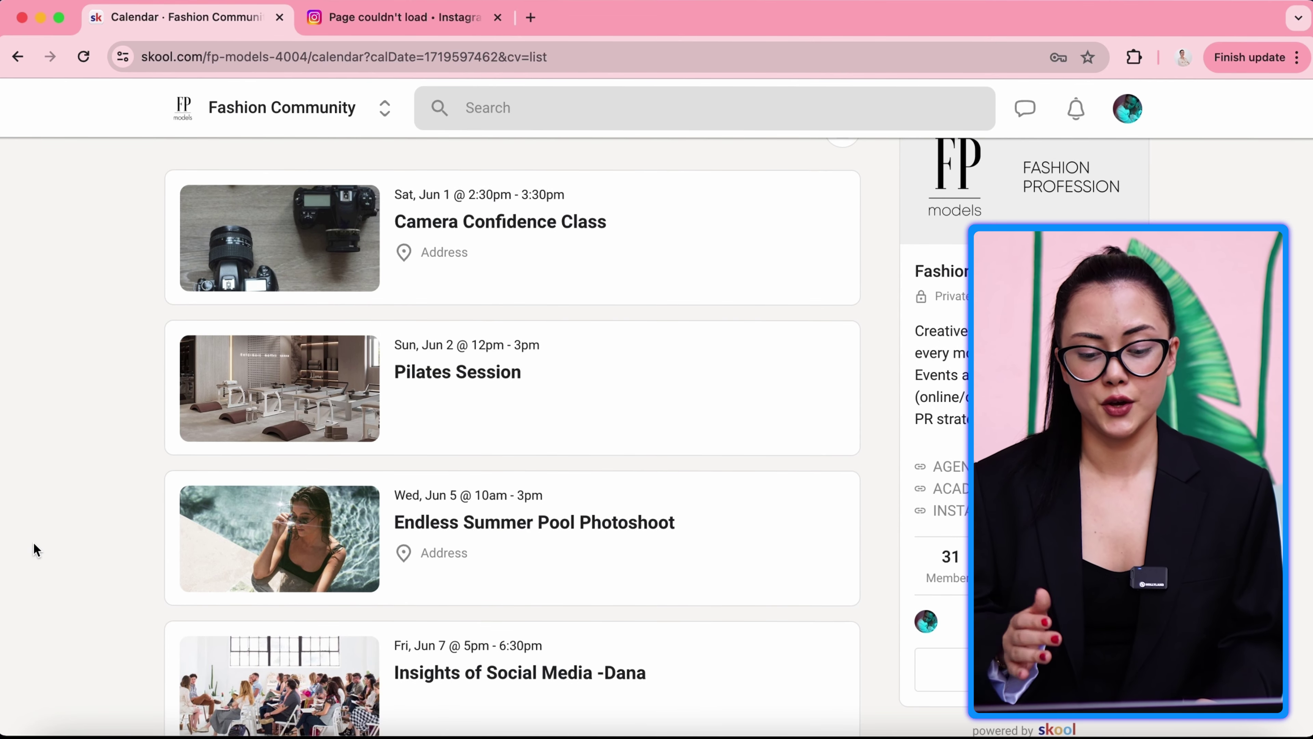
pyautogui.scroll(-1, 34, 542)
pyautogui.scroll(2, 34, 542)
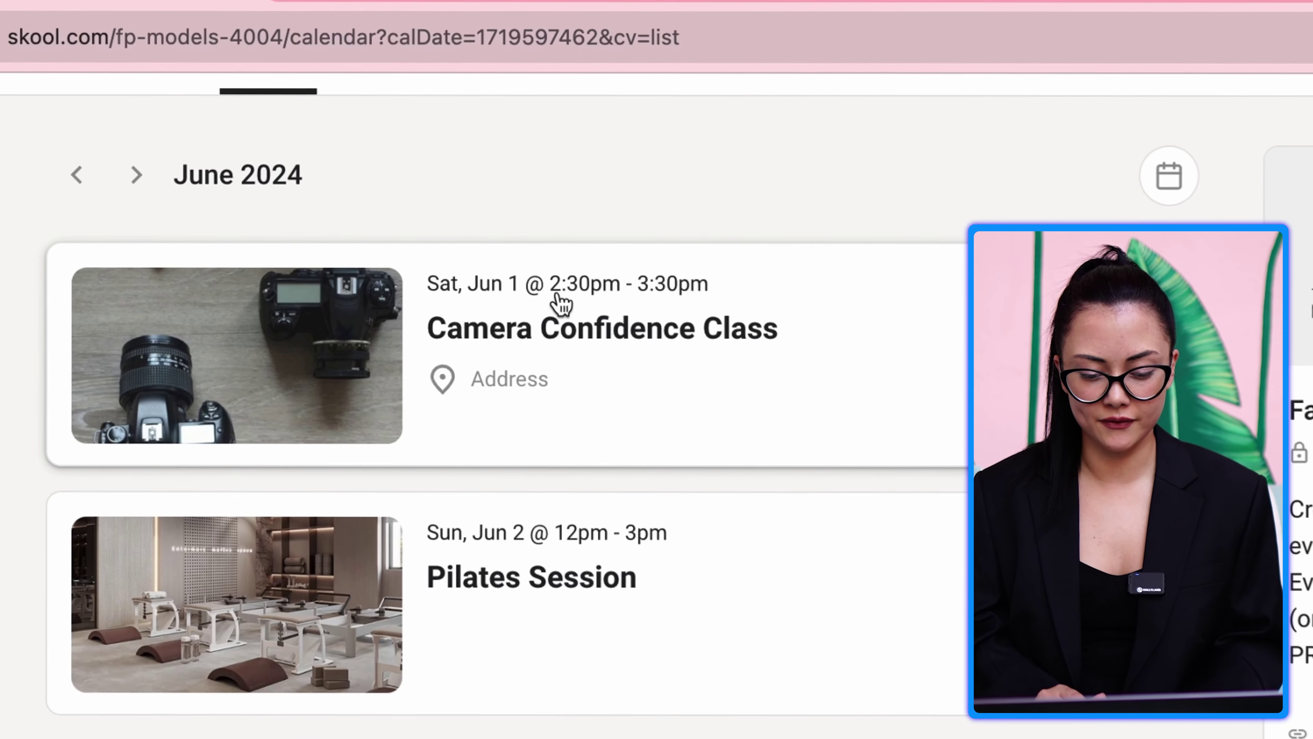
pyautogui.scroll(-3, 52, 529)
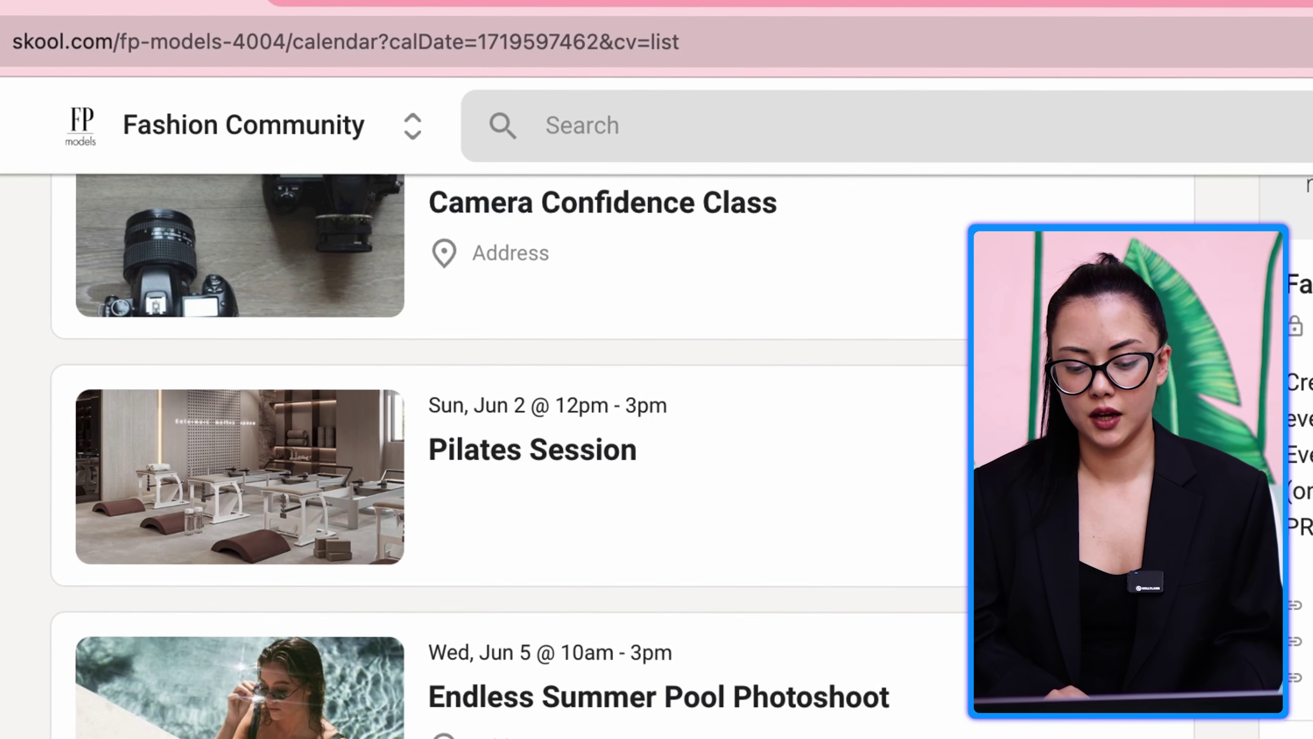
pyautogui.scroll(-3, 6, 714)
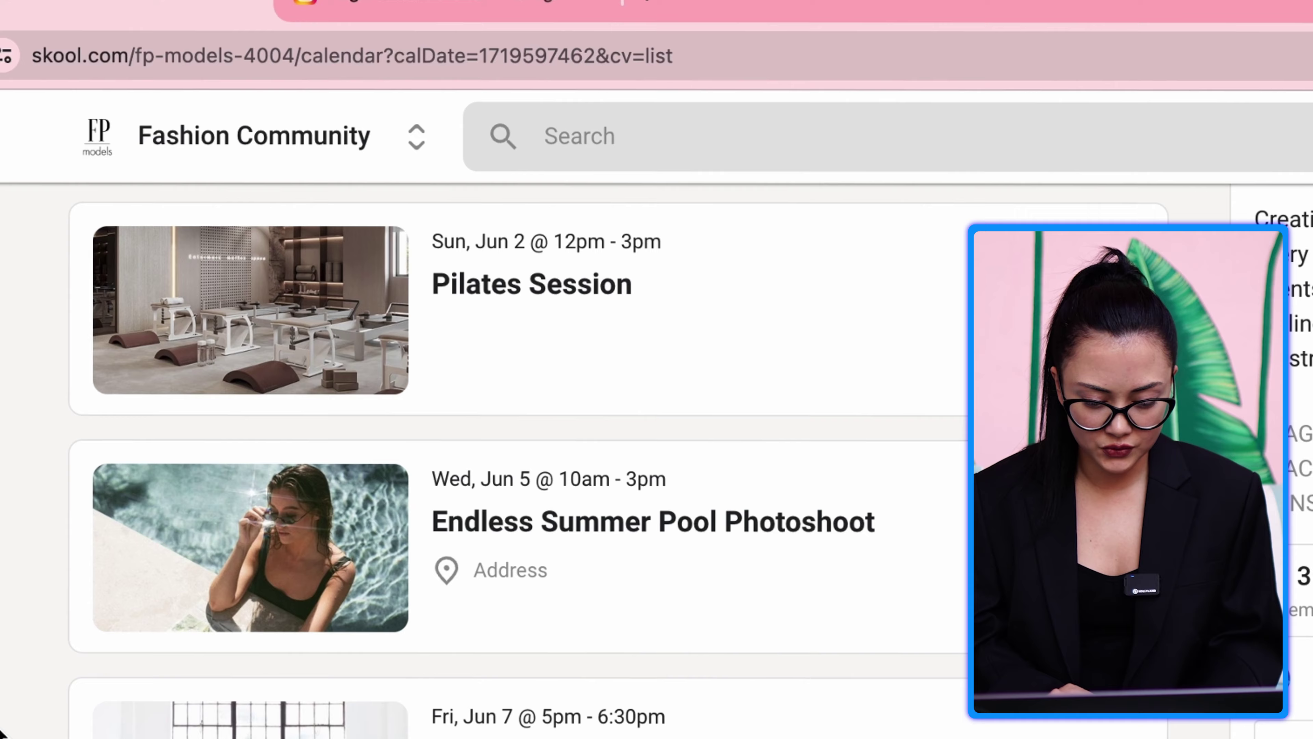
pyautogui.scroll(2, 7, 716)
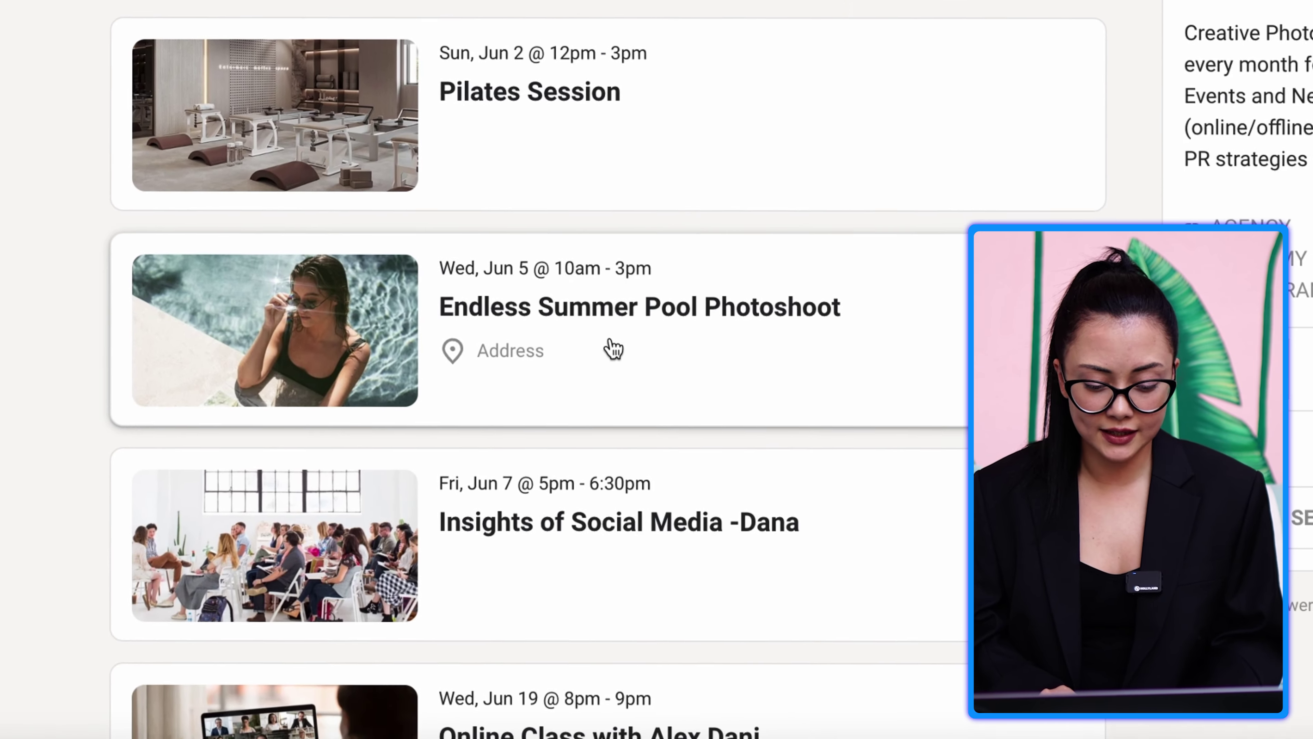
# View the Endless Summer Pool Photoshoot details and Add to Calendar options, then dismiss the popup
pyautogui.click(607, 378)
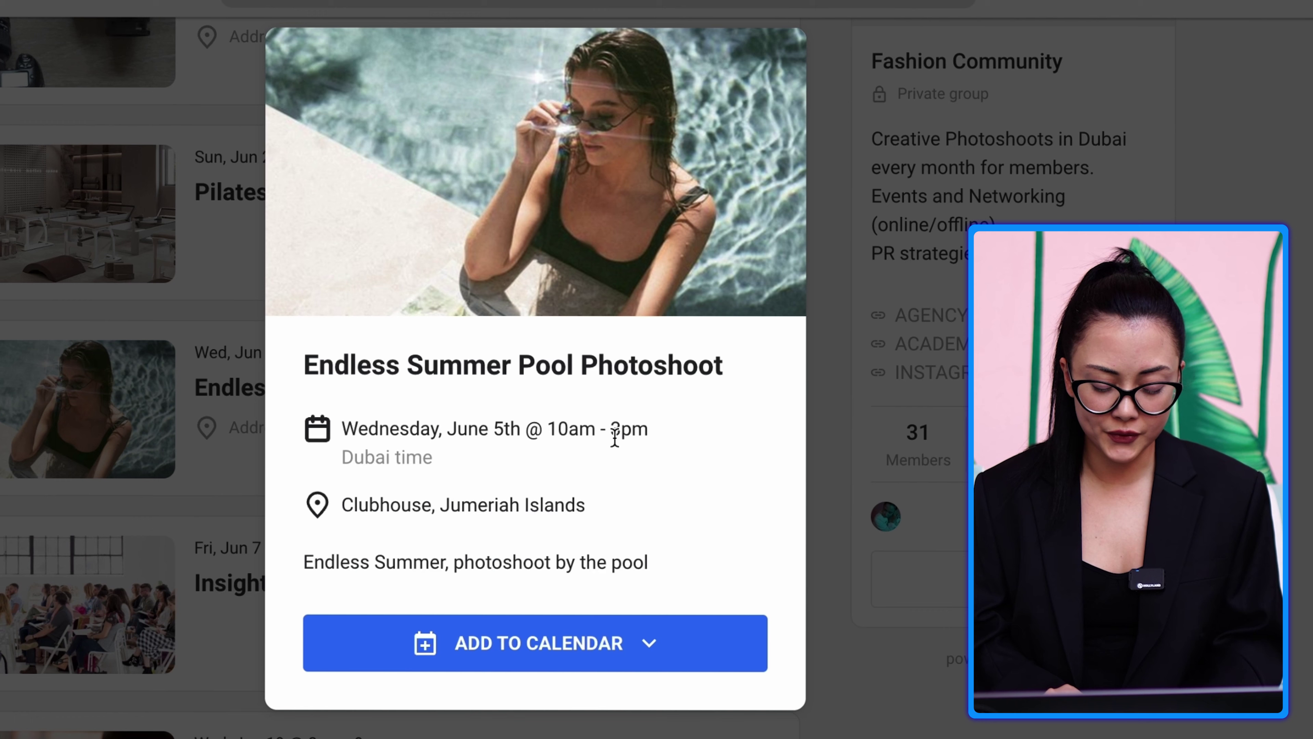
pyautogui.click(598, 667)
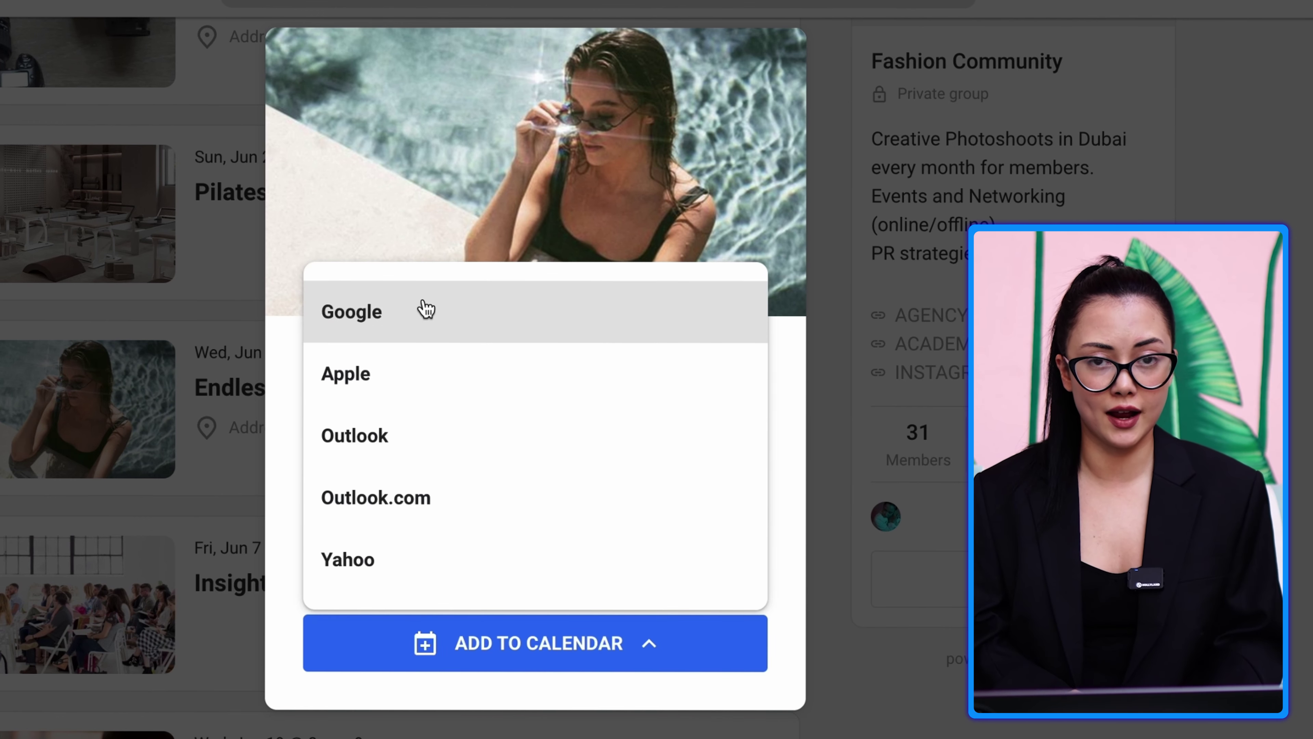
pyautogui.click(426, 310)
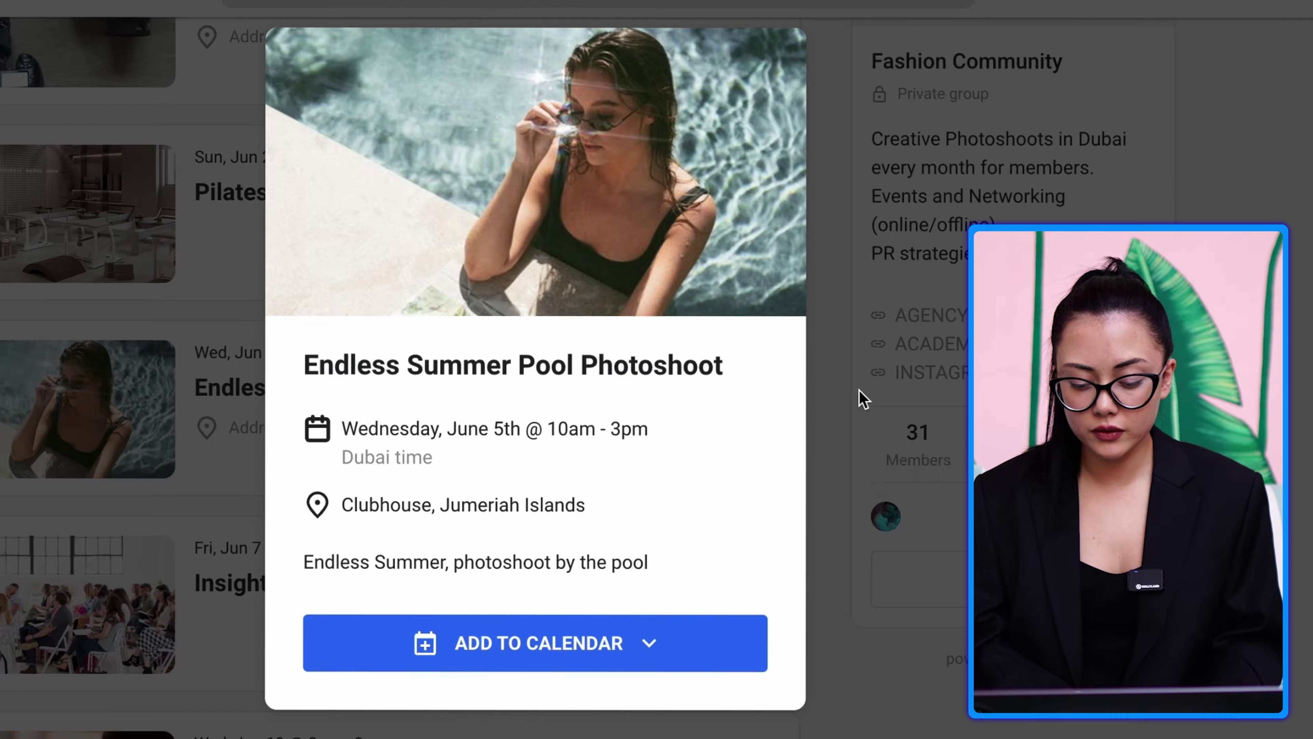
pyautogui.click(864, 399)
pyautogui.scroll(-2, 610, 515)
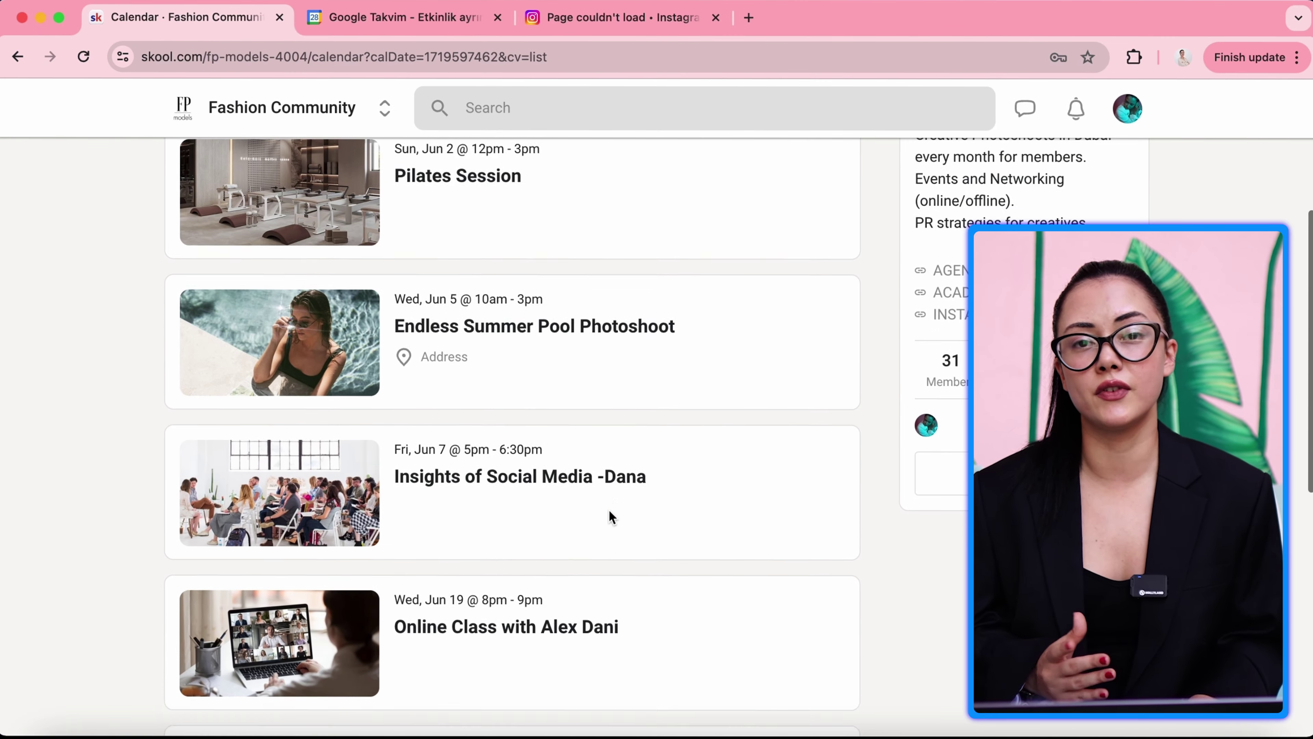
# Open the community Members page and scroll through the member list
pyautogui.scroll(-5, 610, 512)
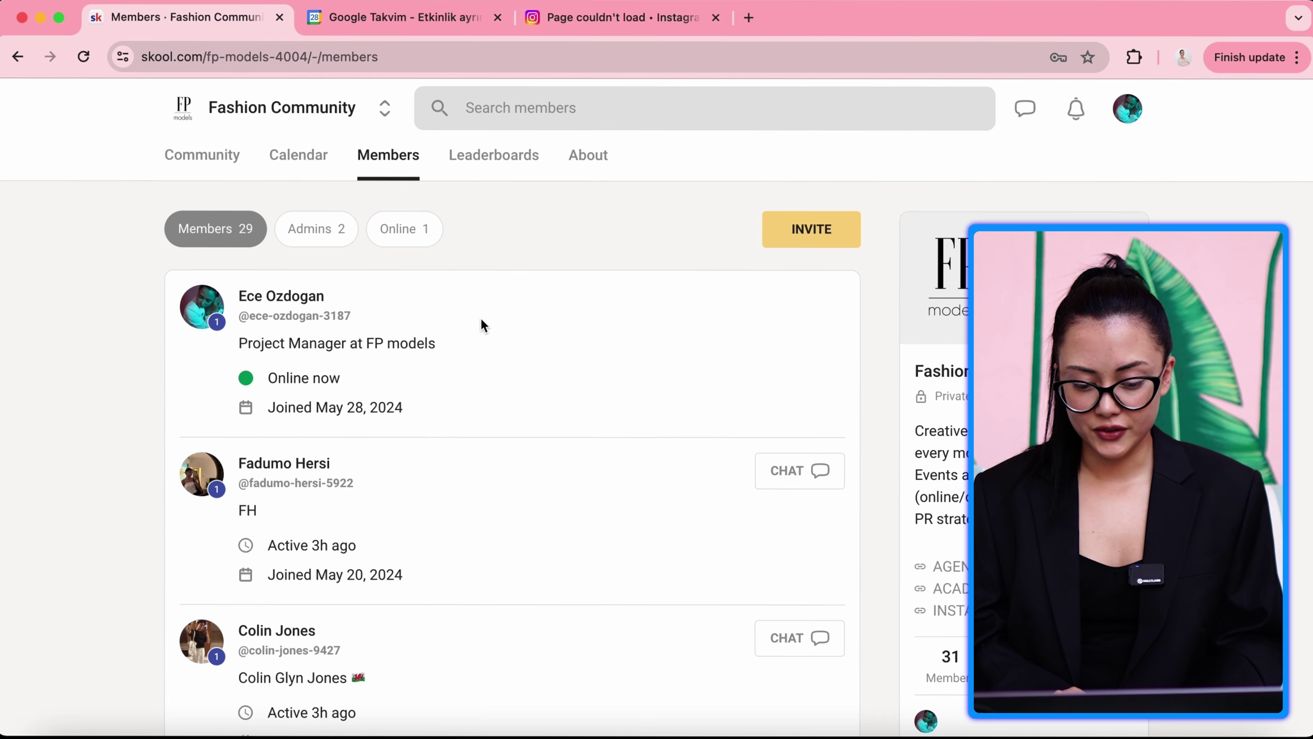
pyautogui.scroll(-8, 482, 401)
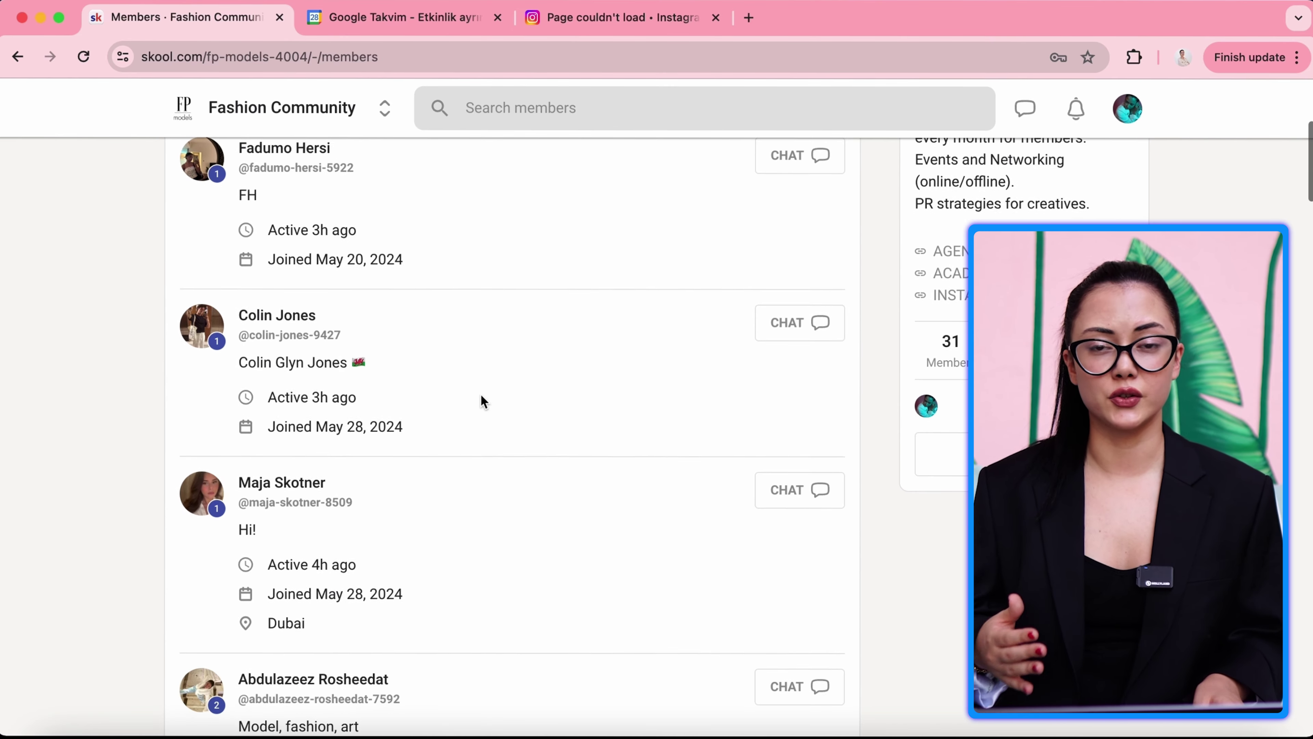
pyautogui.scroll(-8, 482, 402)
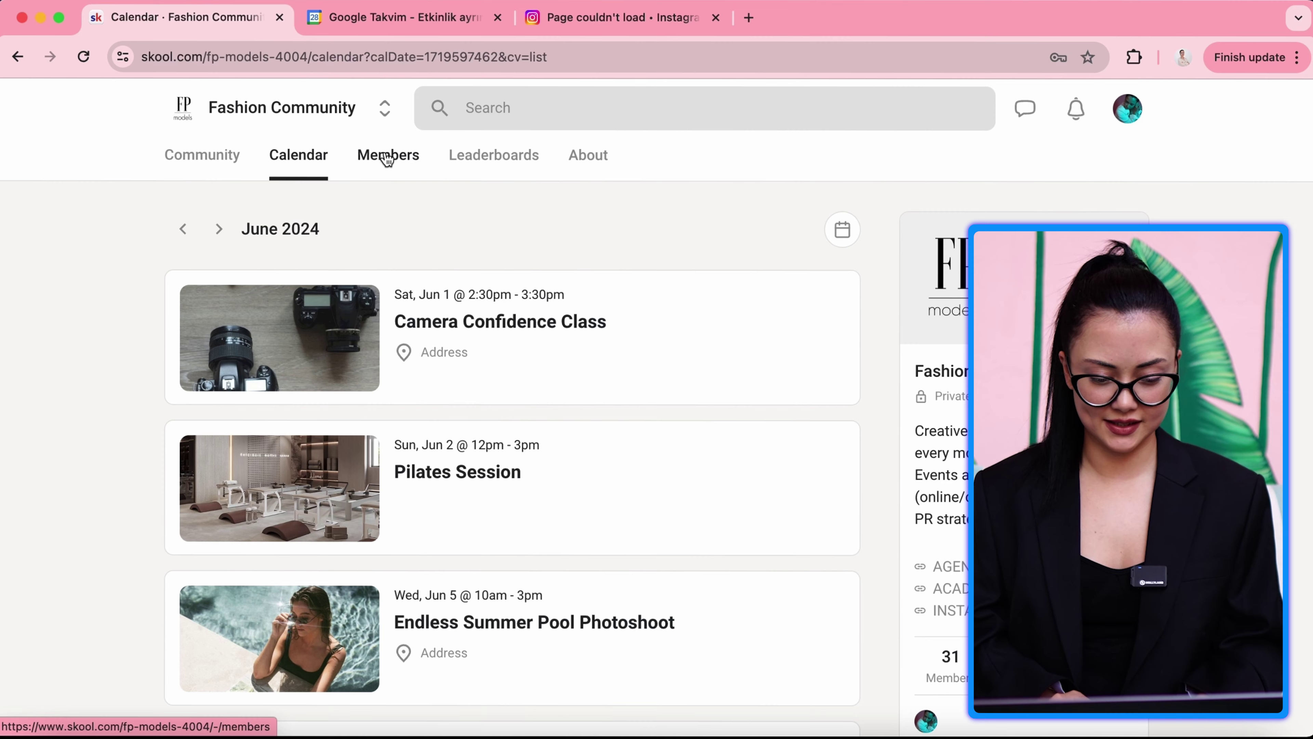
pyautogui.click(387, 156)
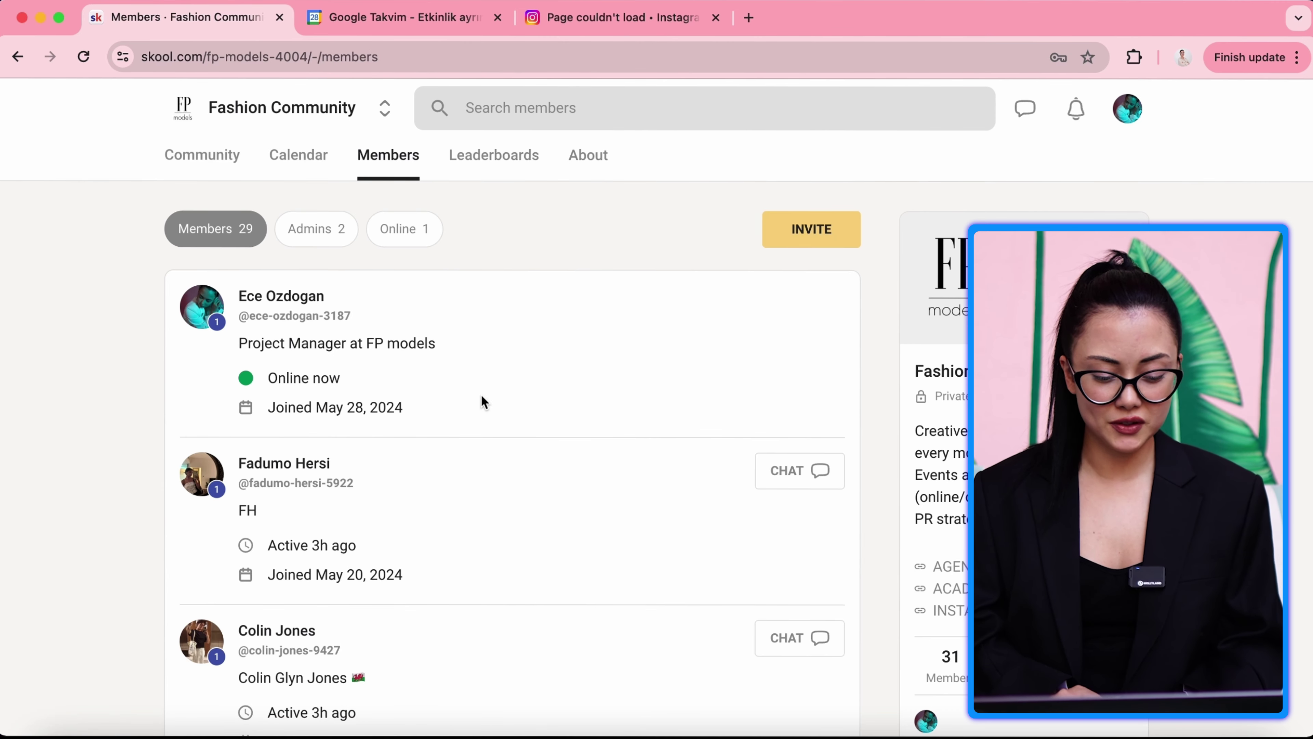
pyautogui.scroll(-6, 483, 402)
pyautogui.scroll(-10, 484, 402)
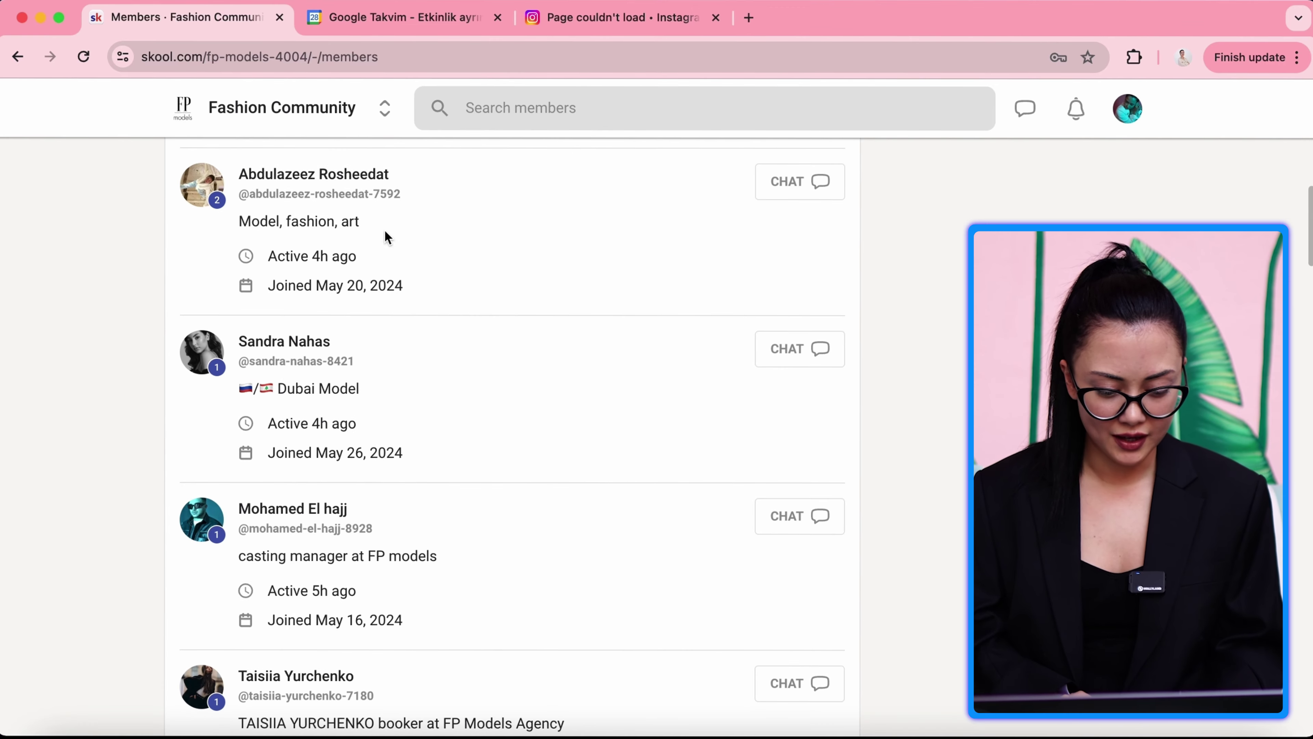
# Highlight a member's May 2024 join date and a member's Dubai location
pyautogui.moveTo(361, 259); pyautogui.dragTo(423, 296)
pyautogui.click(428, 330)
pyautogui.scroll(-2, 429, 329)
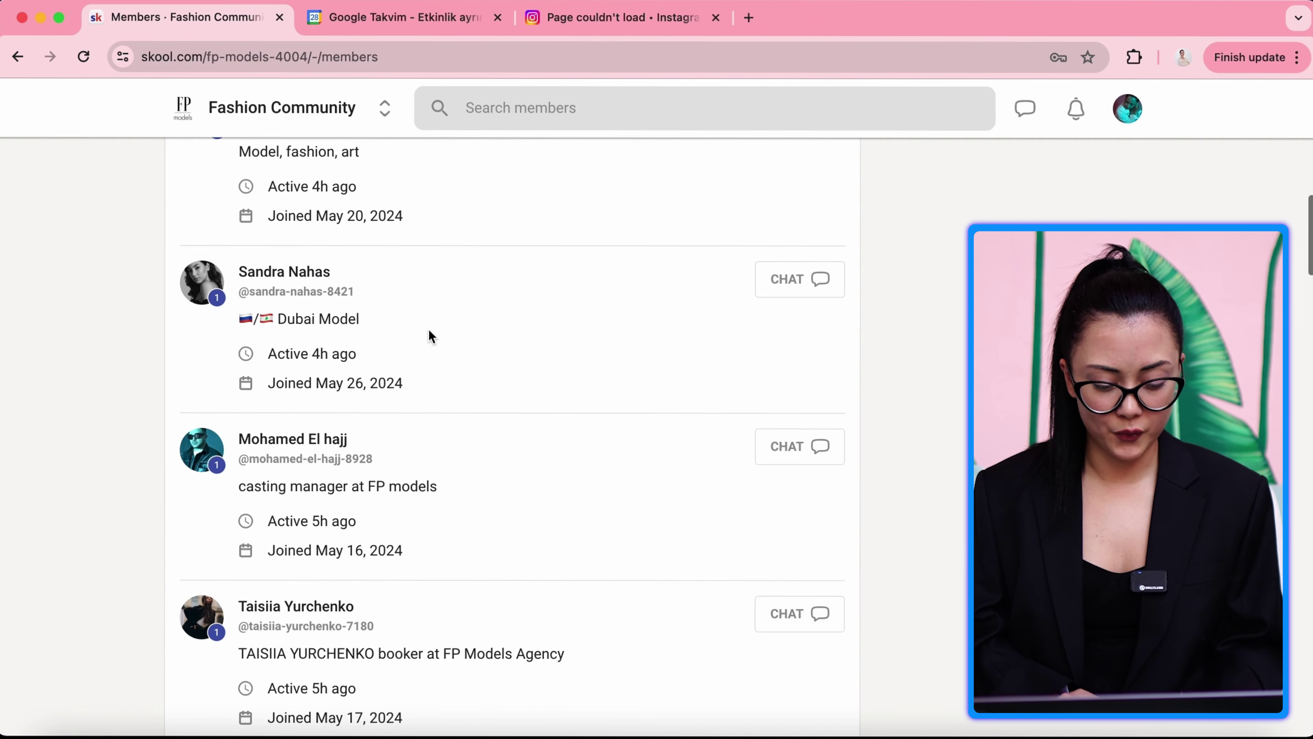
pyautogui.scroll(-10, 400, 532)
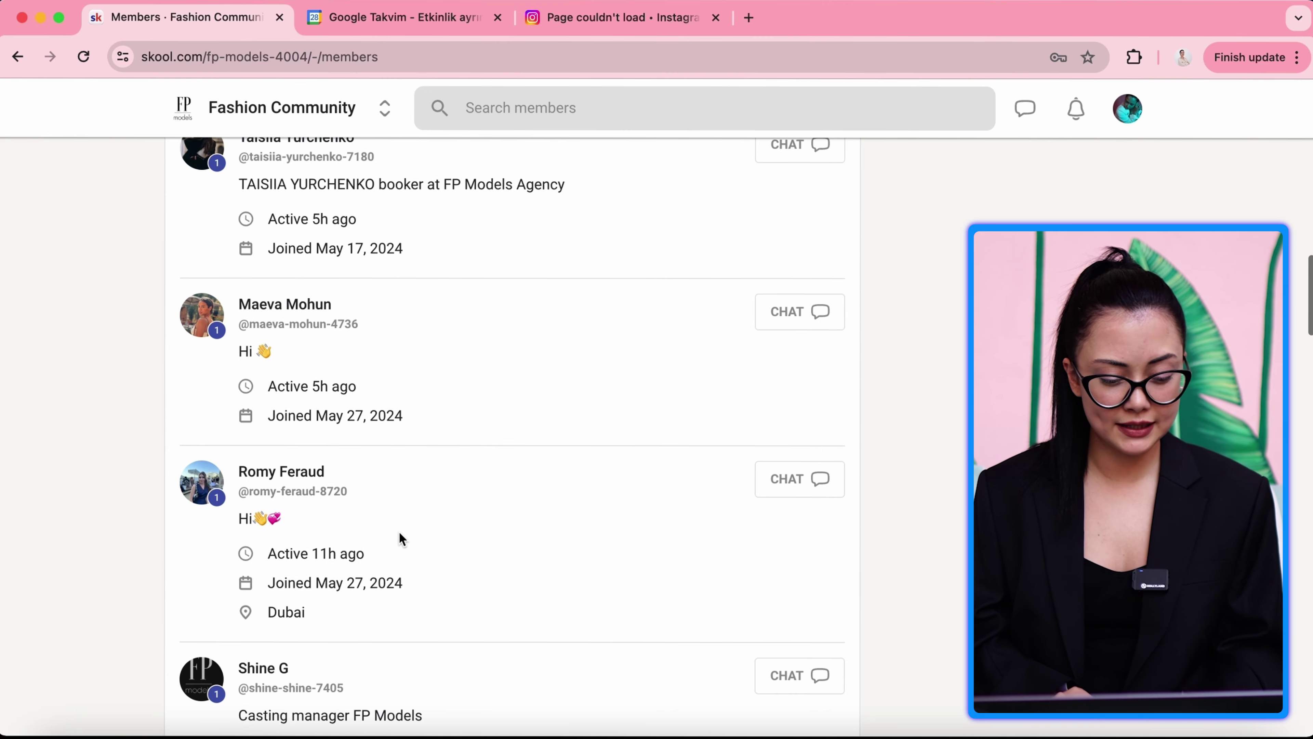
pyautogui.moveTo(309, 514); pyautogui.dragTo(235, 515)
pyautogui.click(575, 472)
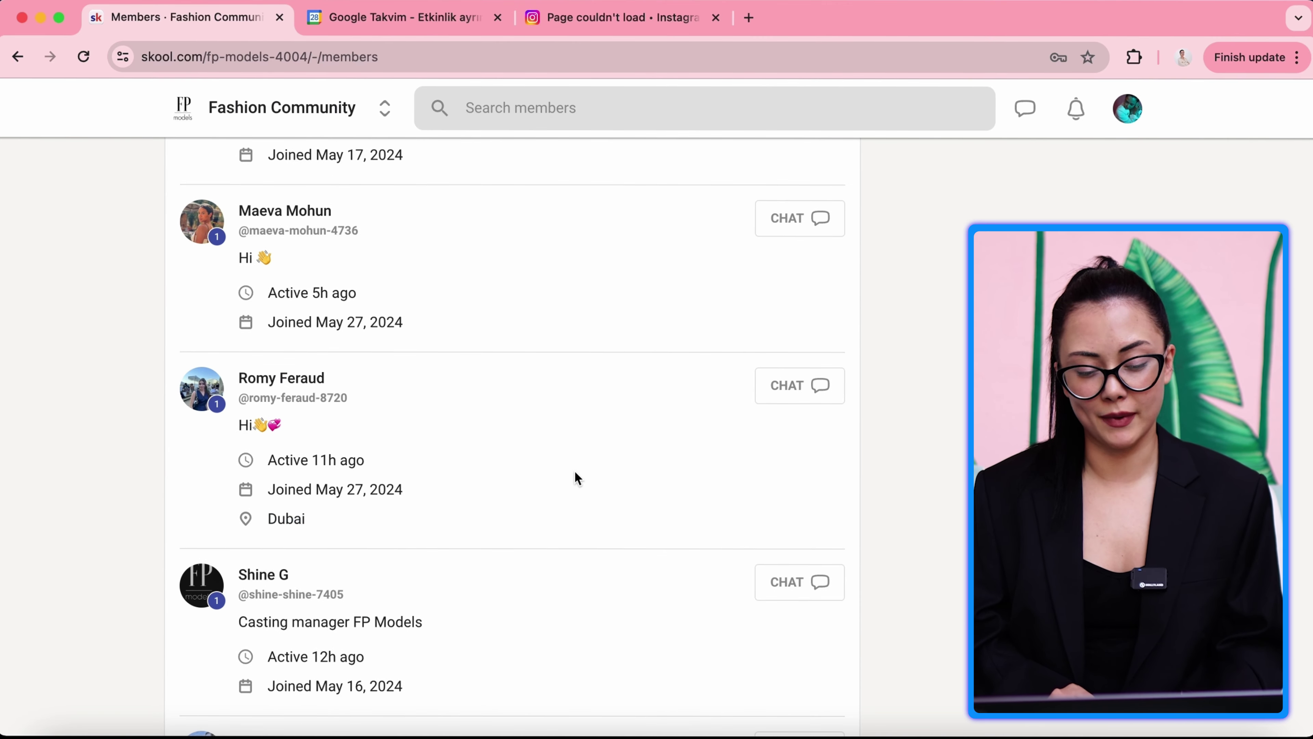
pyautogui.scroll(10, 574, 472)
pyautogui.scroll(-10, 574, 470)
pyautogui.scroll(8, 574, 470)
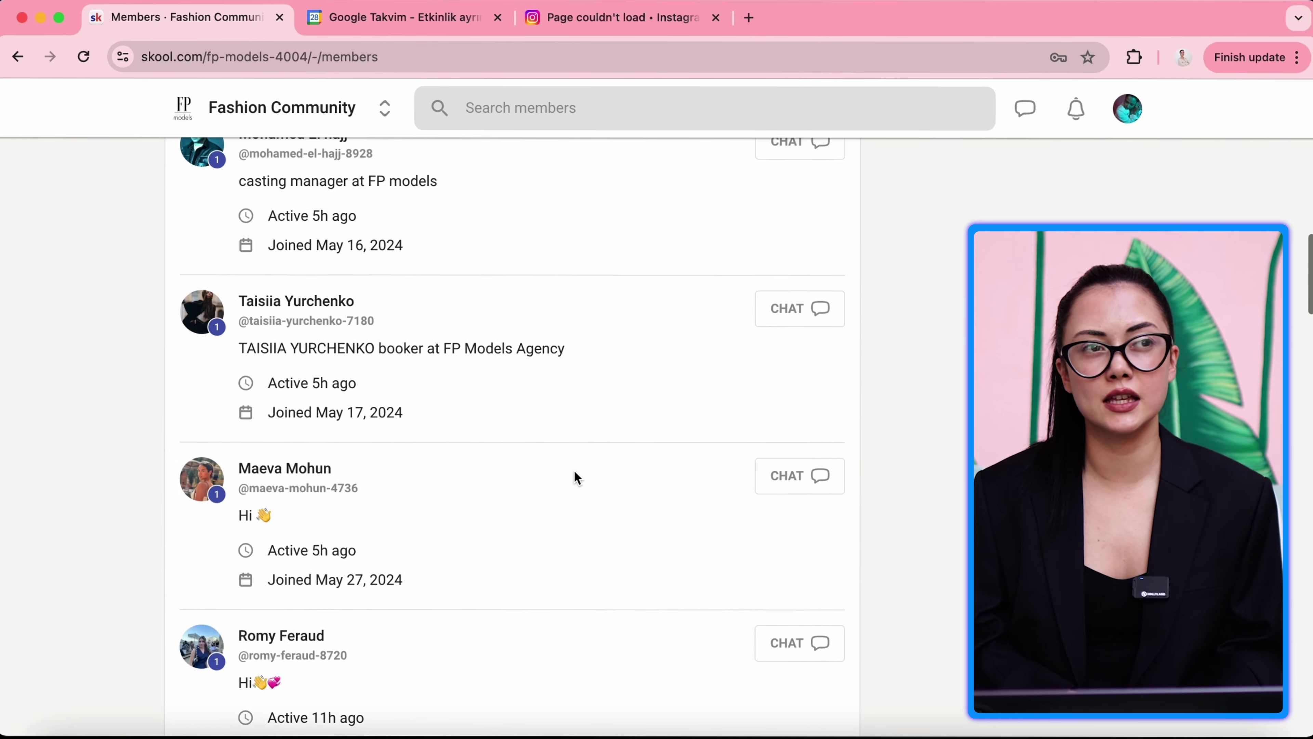
pyautogui.scroll(-1, 574, 471)
# Send a short hello greeting to the casting manager member in chat
pyautogui.click(781, 342)
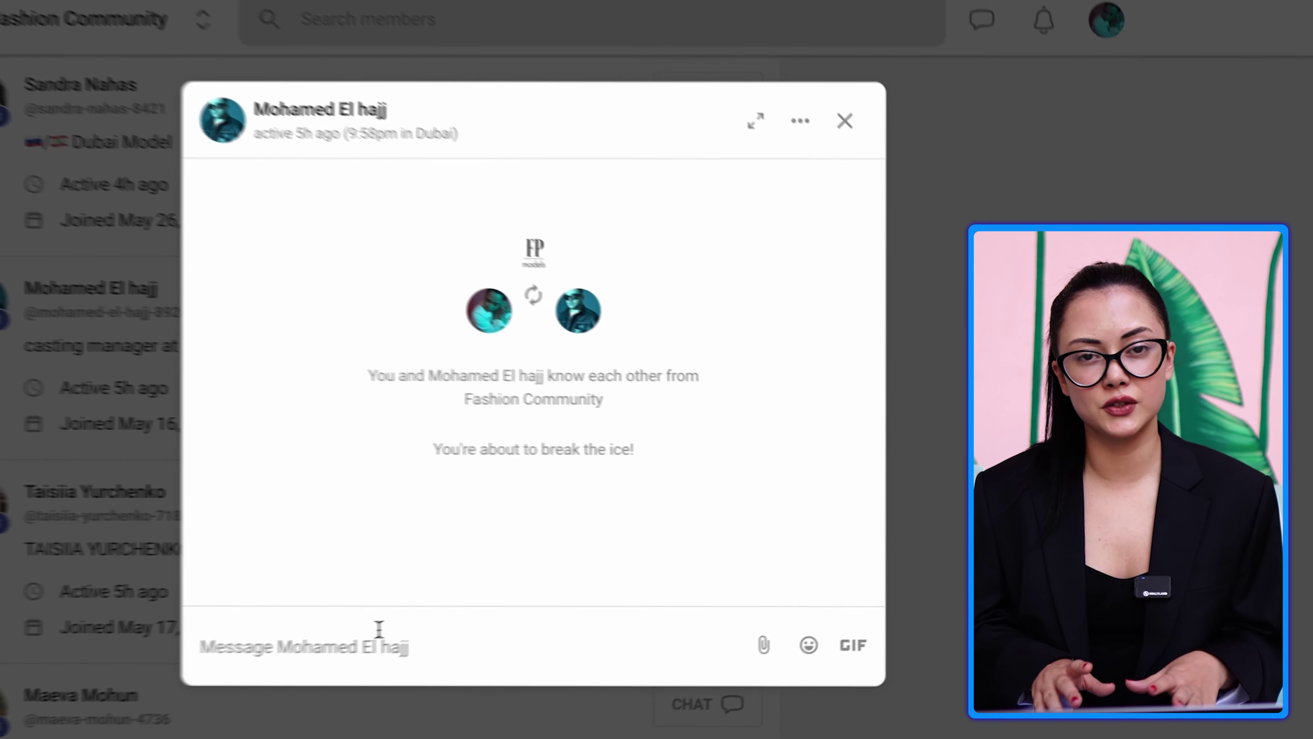
pyautogui.write('Hi')
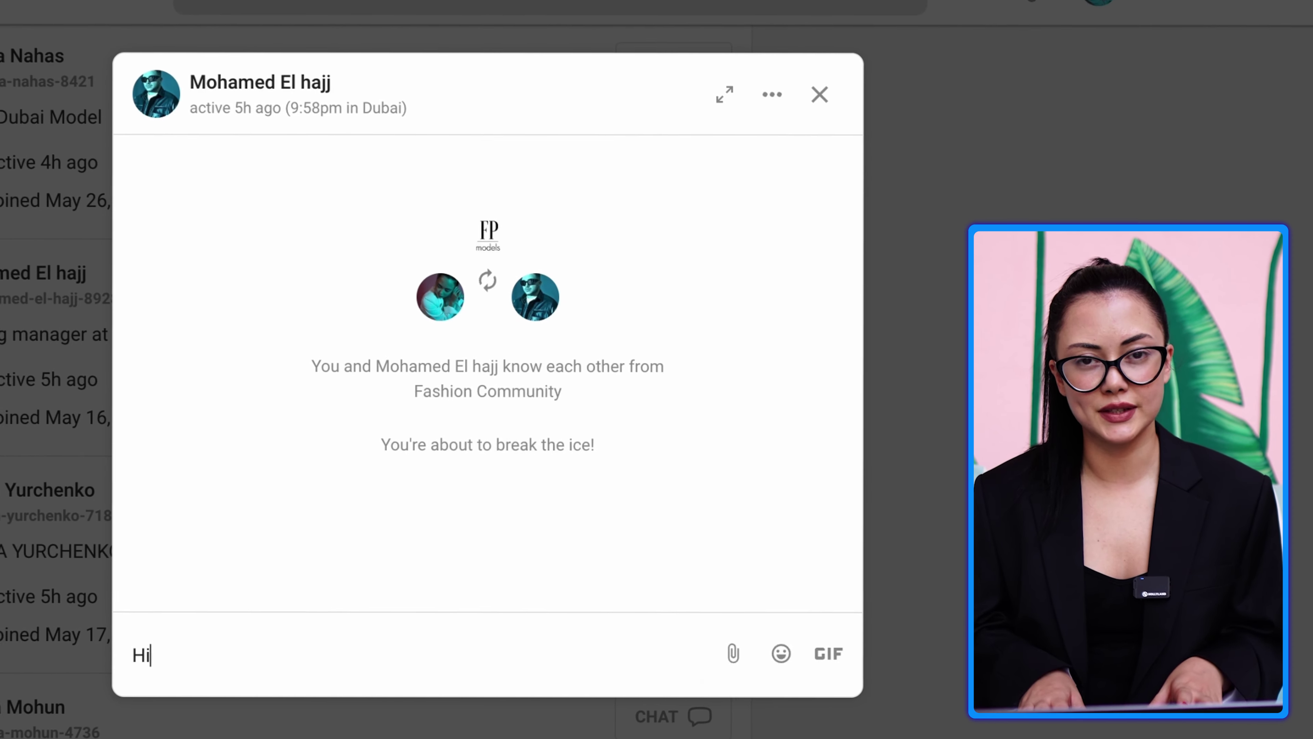
pyautogui.write(' Mohamed!')
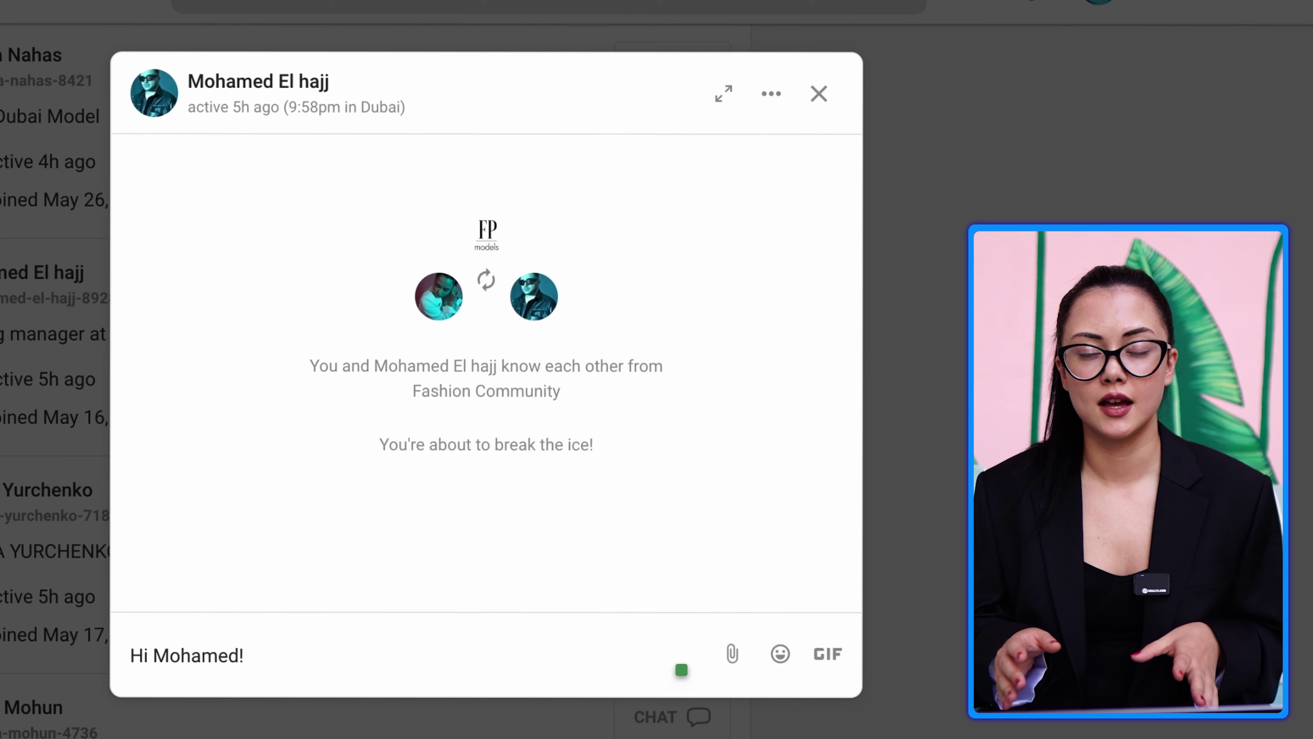
pyautogui.hotkey('ctrl', 'a')
pyautogui.press('BackSpace')
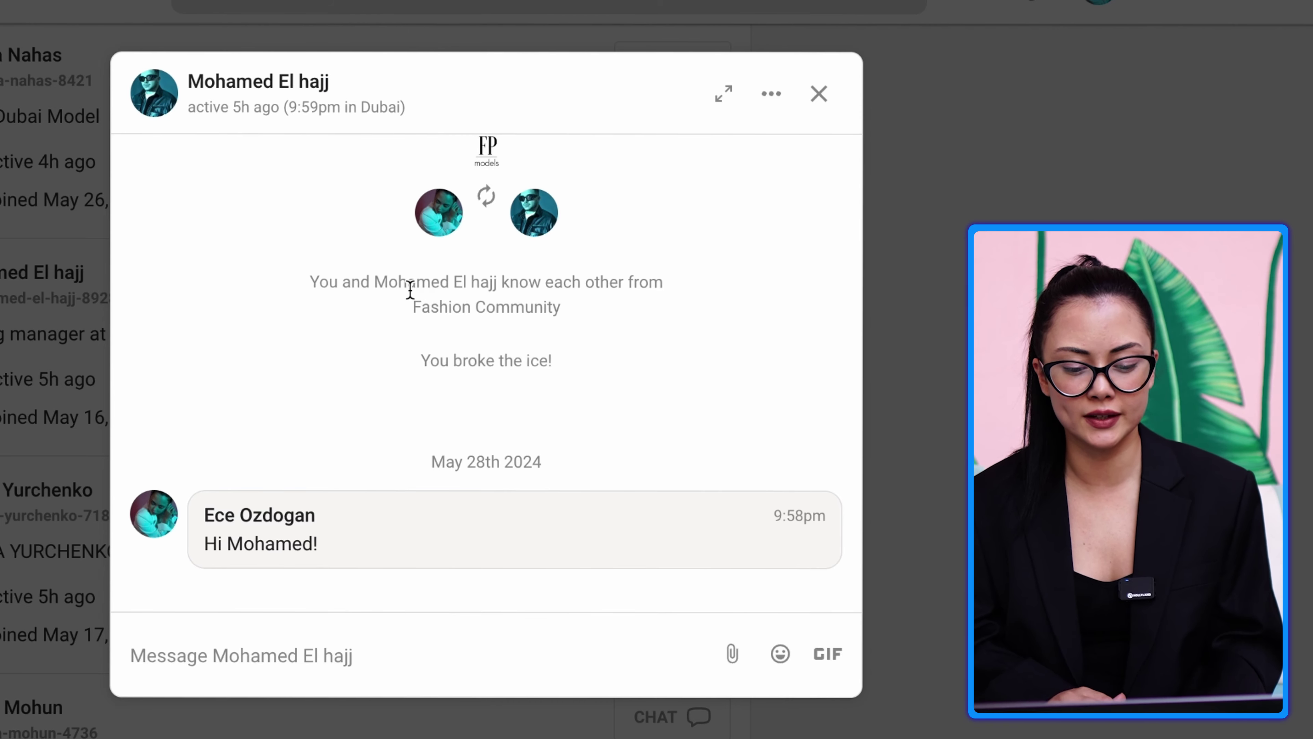
# Highlight the shared-community sentence in the chat, then close the chat
pyautogui.moveTo(307, 290); pyautogui.dragTo(621, 333)
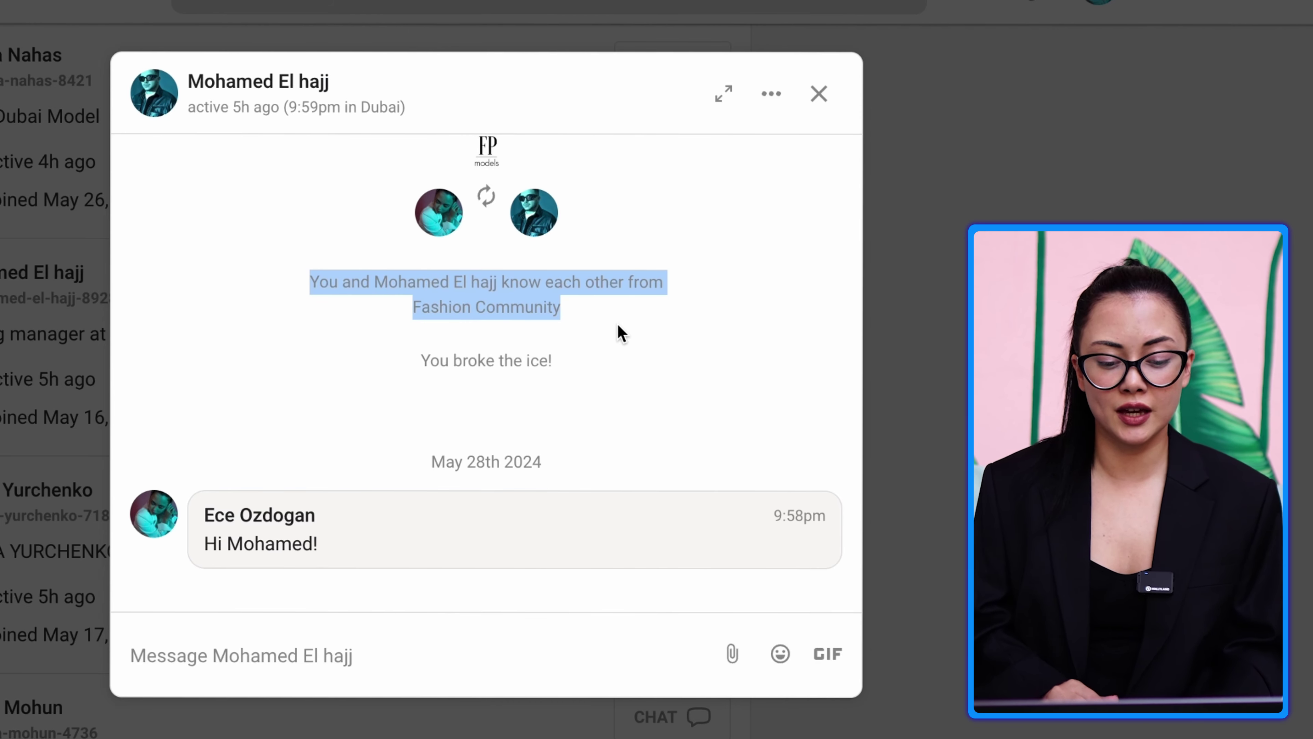
pyautogui.click(629, 391)
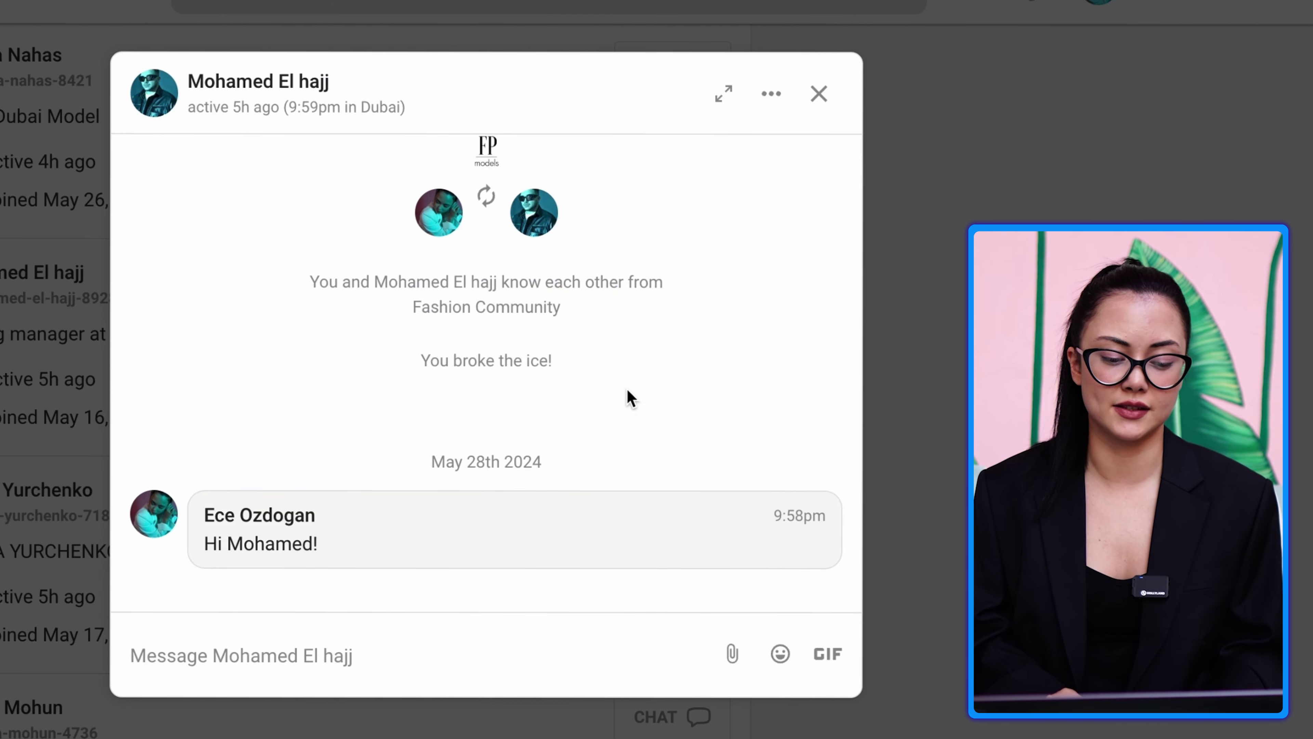
pyautogui.click(822, 102)
# Filter the member list to Admins, then Online, then back to all 29 Members
pyautogui.scroll(10, 522, 294)
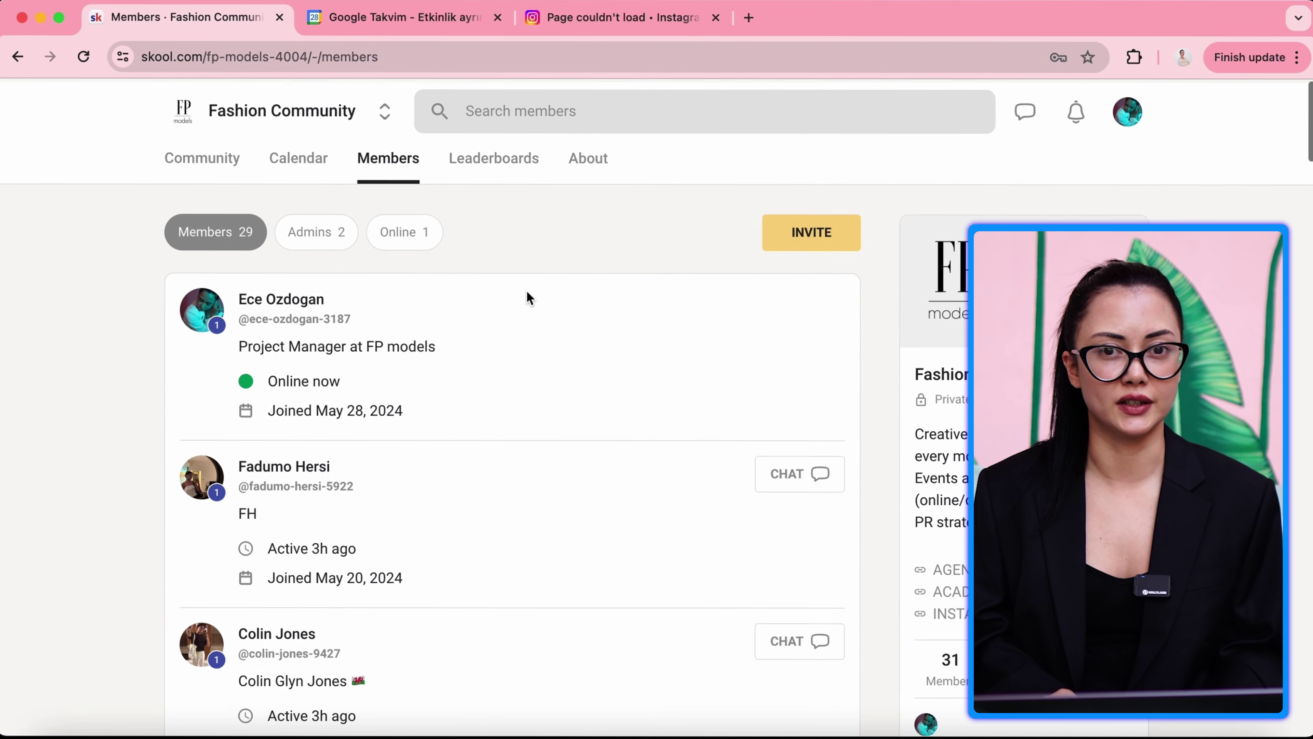
pyautogui.click(304, 249)
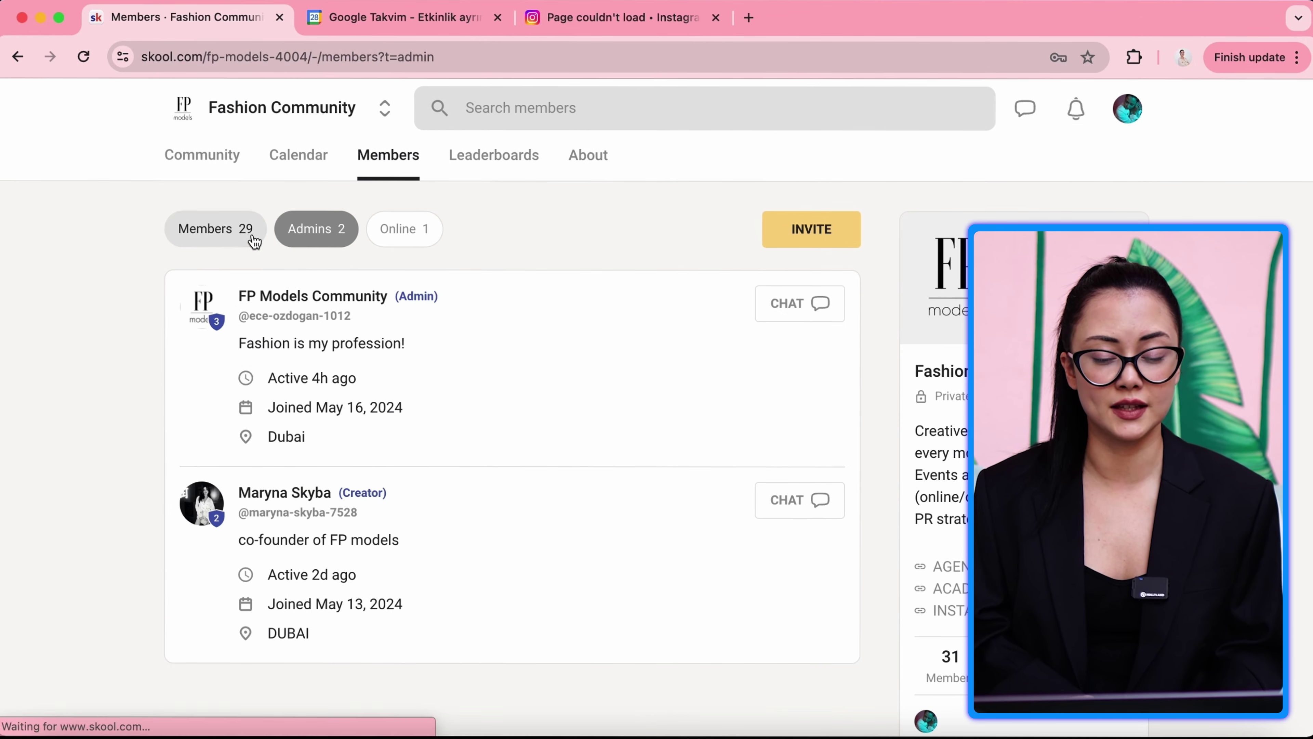
pyautogui.click(417, 239)
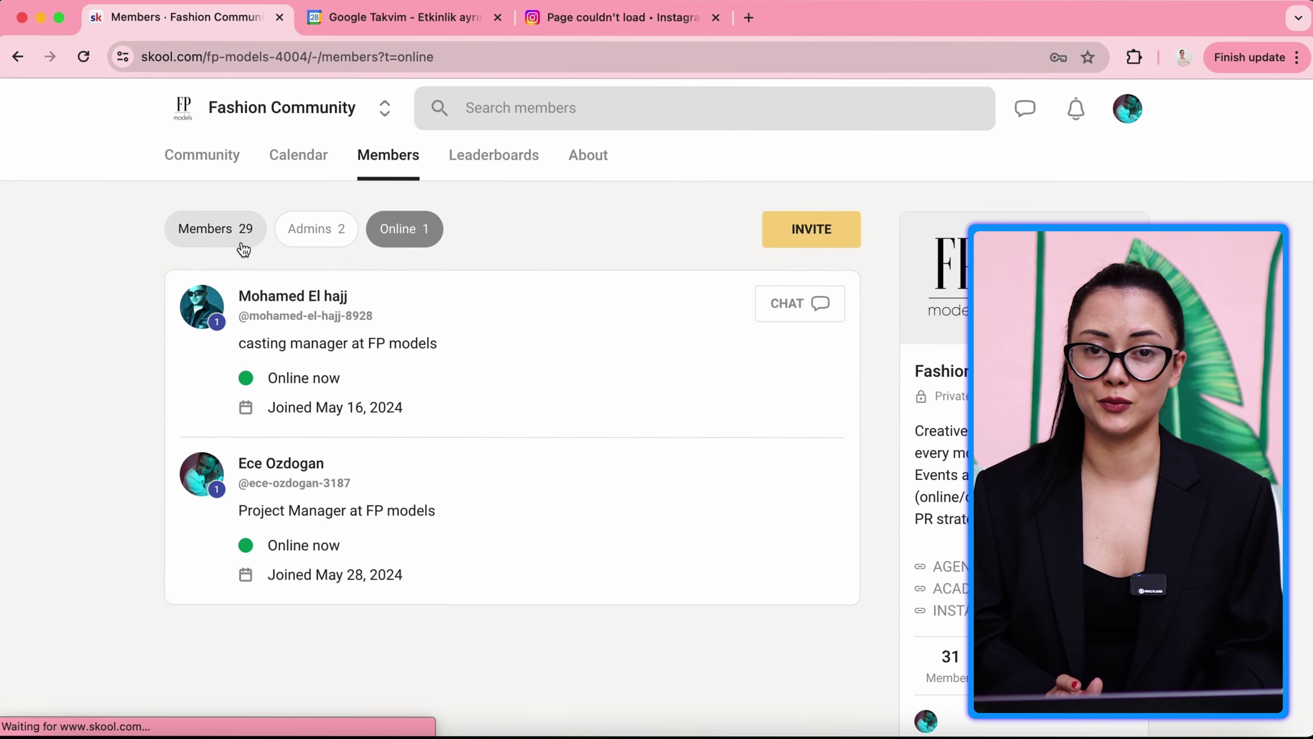
pyautogui.click(242, 247)
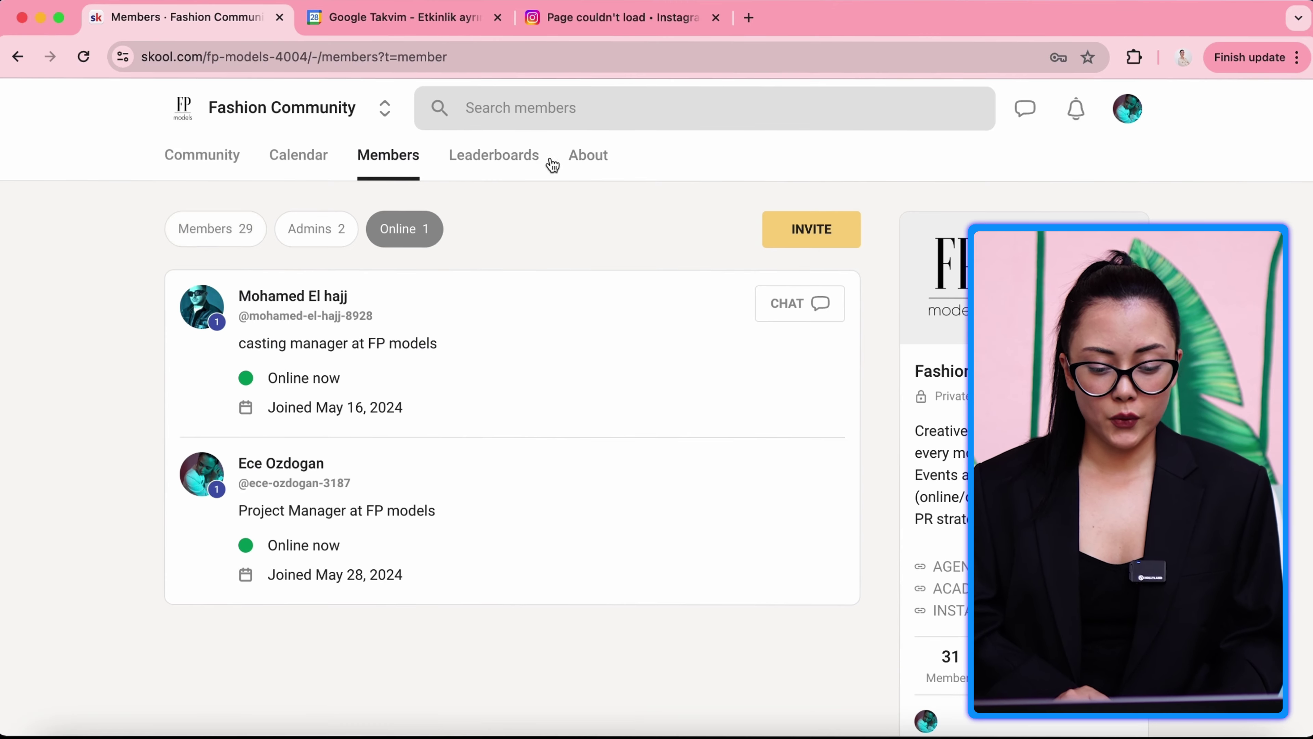
pyautogui.click(537, 156)
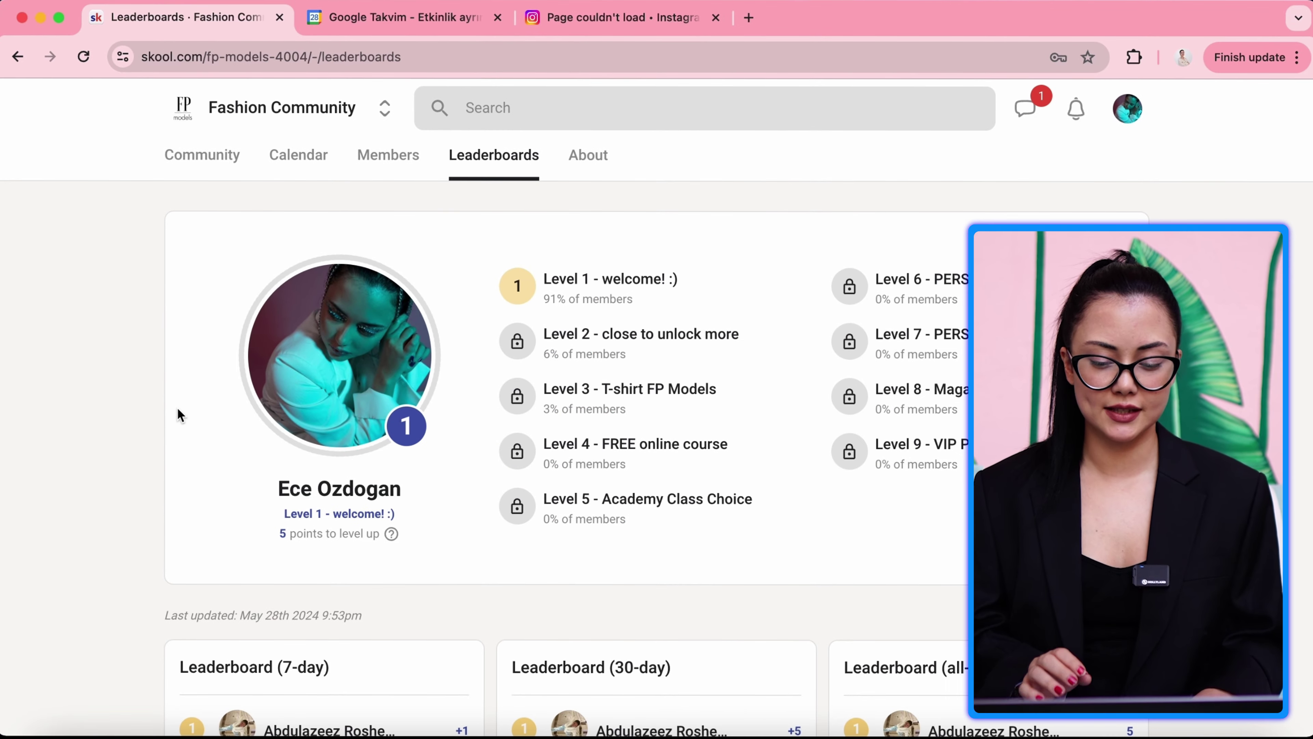
pyautogui.scroll(-5, 178, 414)
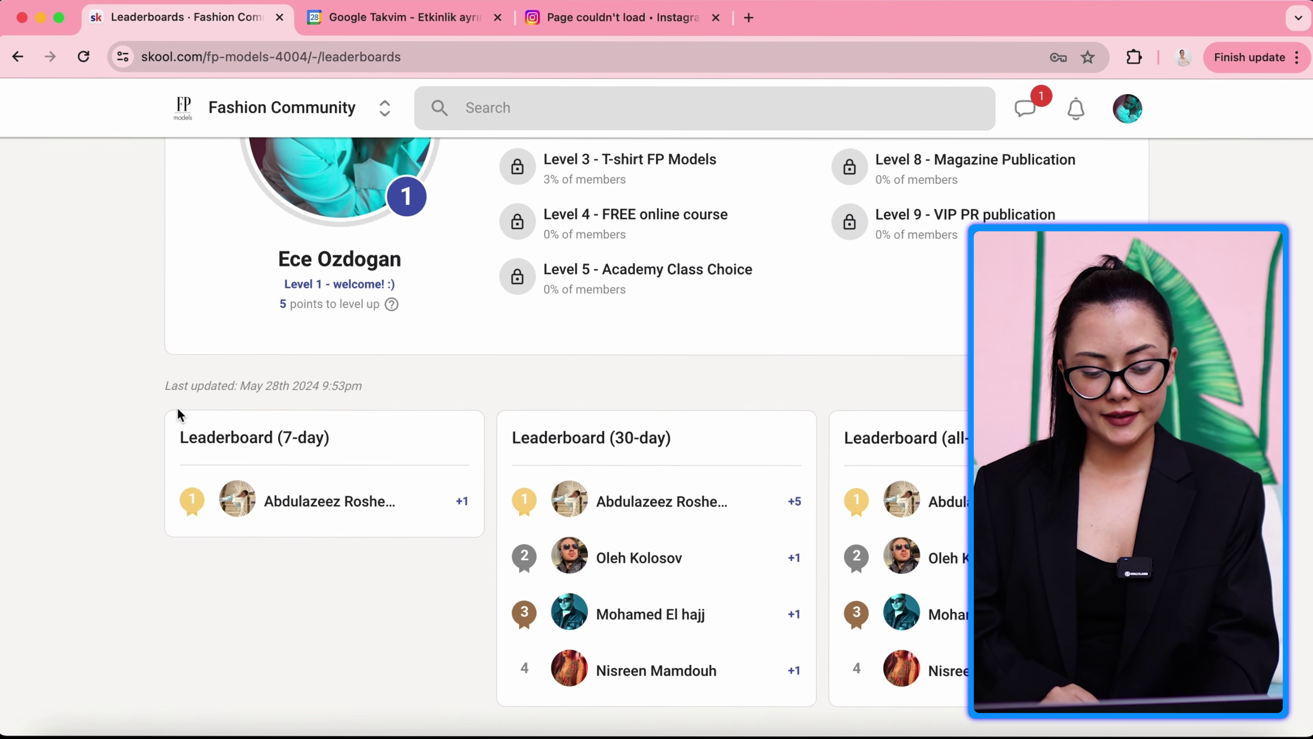
pyautogui.scroll(5, 177, 414)
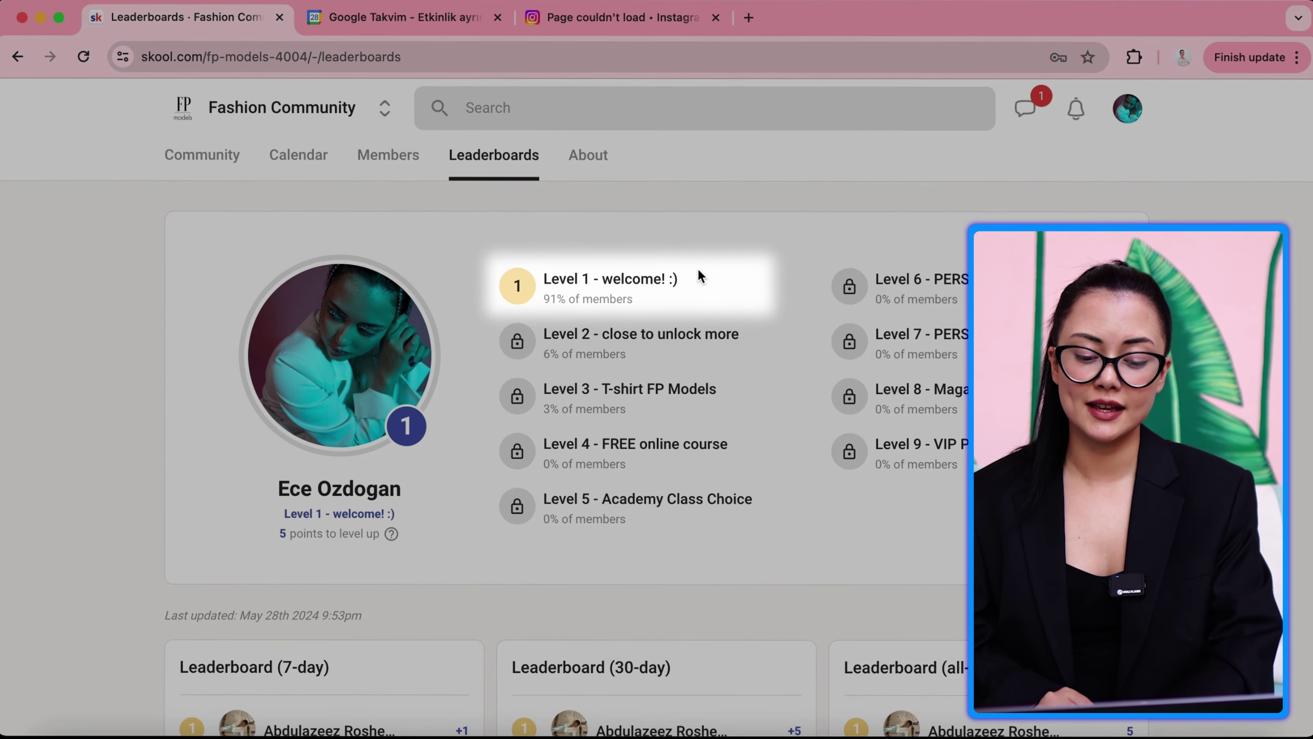
pyautogui.scroll(-1, 698, 271)
pyautogui.scroll(1, 698, 272)
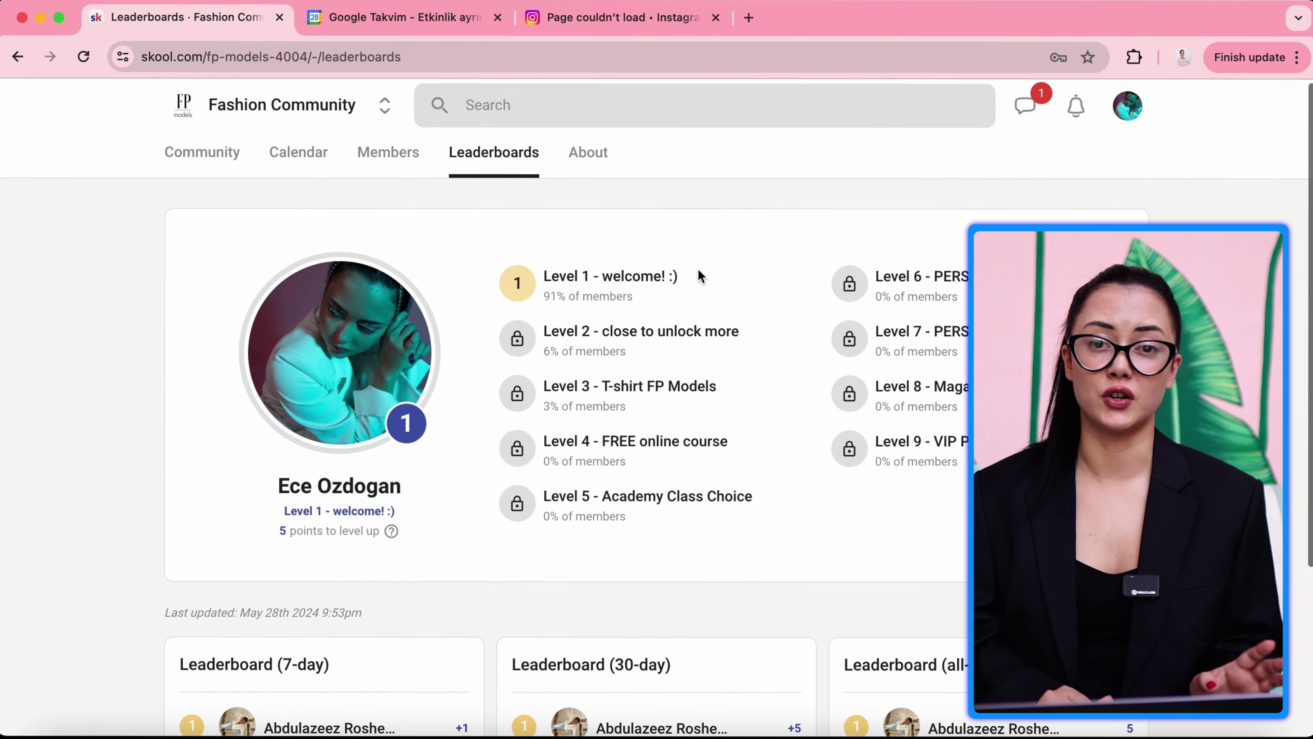
pyautogui.scroll(-1, 698, 271)
pyautogui.scroll(2, 698, 268)
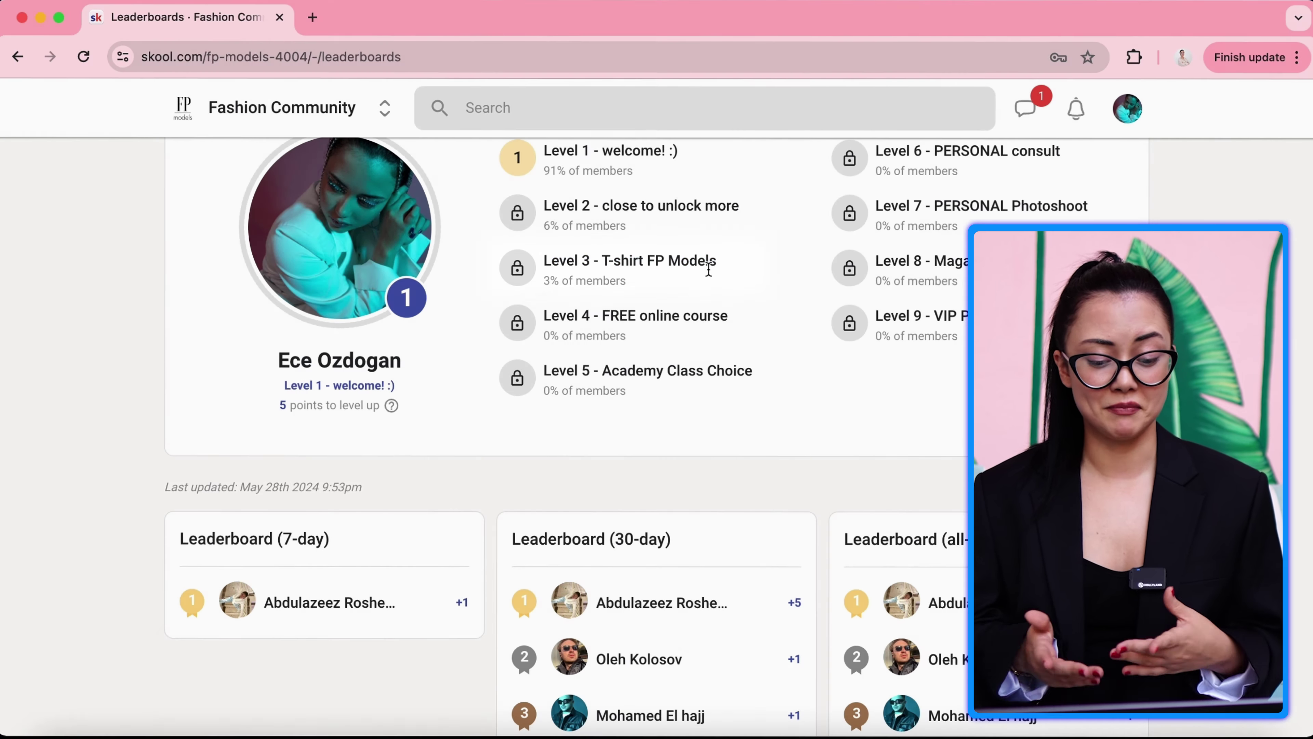
pyautogui.scroll(-1, 781, 335)
pyautogui.scroll(3, 781, 334)
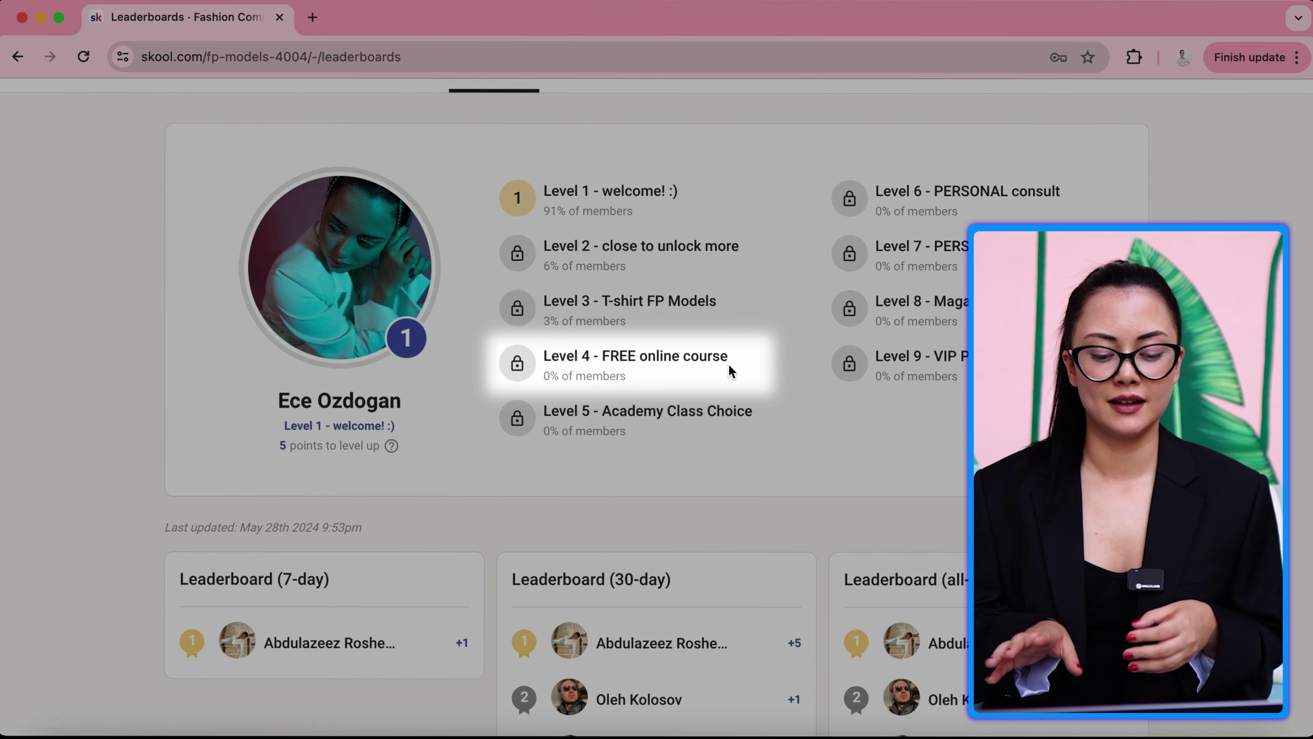
pyautogui.moveTo(730, 365); pyautogui.dragTo(547, 359)
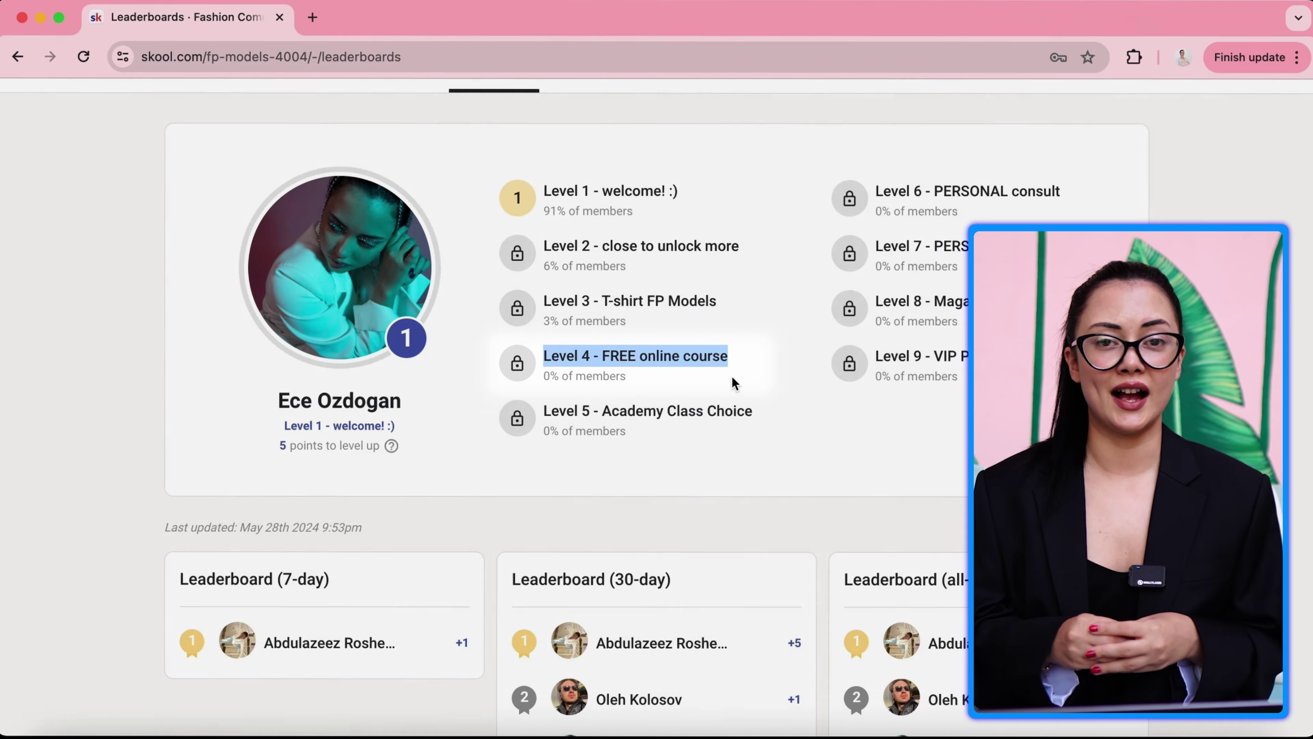
pyautogui.click(732, 374)
pyautogui.scroll(-2, 734, 373)
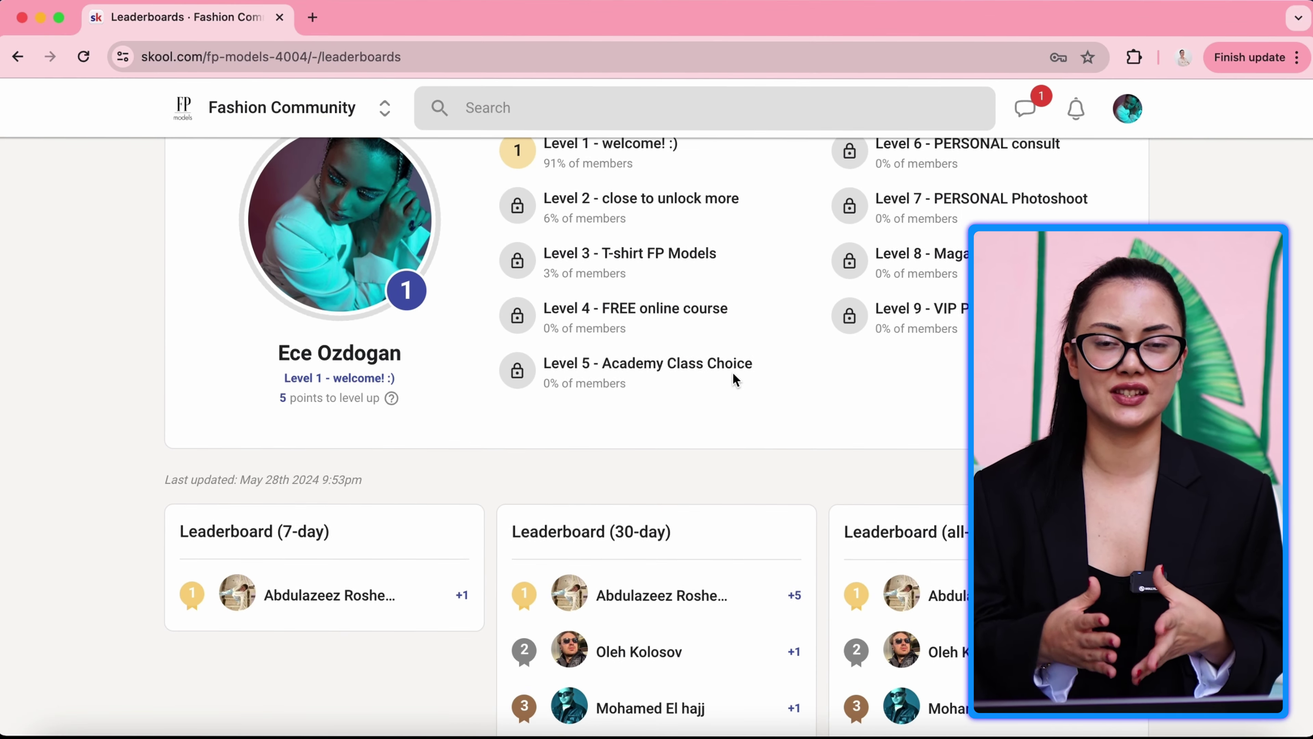
pyautogui.scroll(2, 732, 372)
pyautogui.scroll(1, 806, 298)
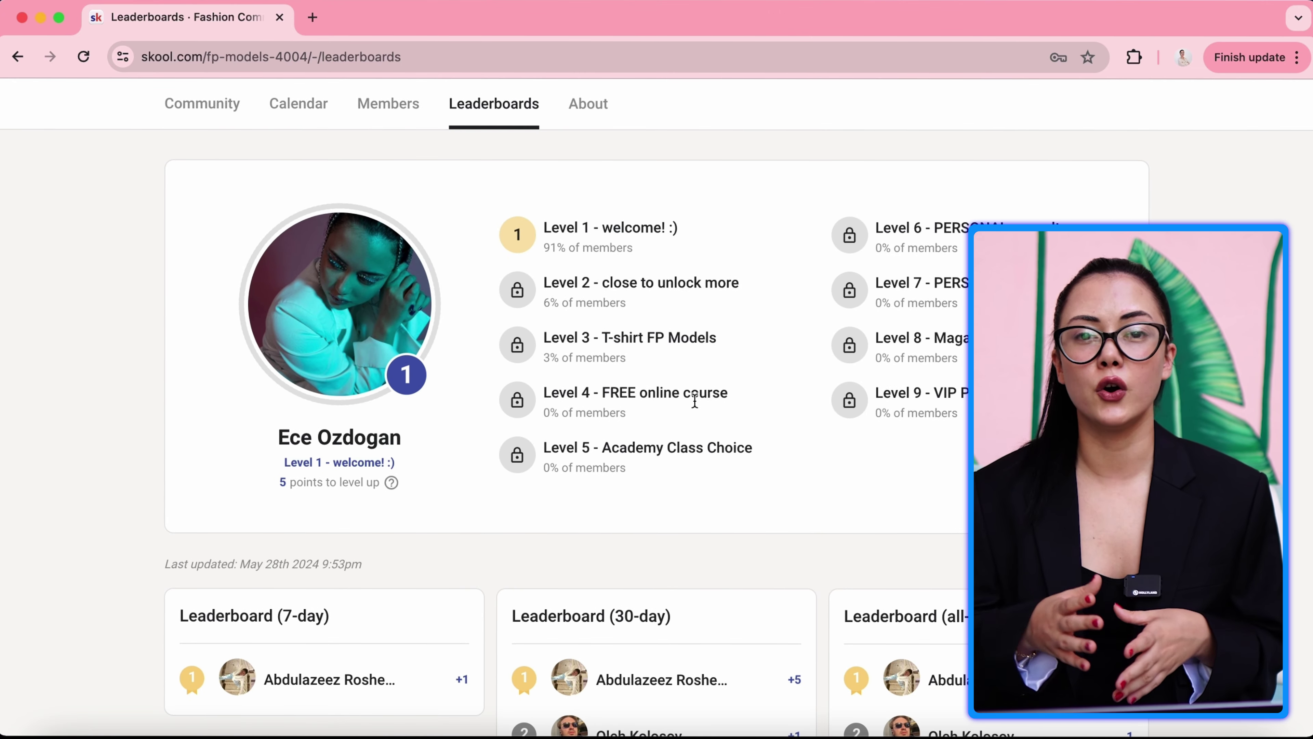
pyautogui.moveTo(557, 446); pyautogui.dragTo(774, 467)
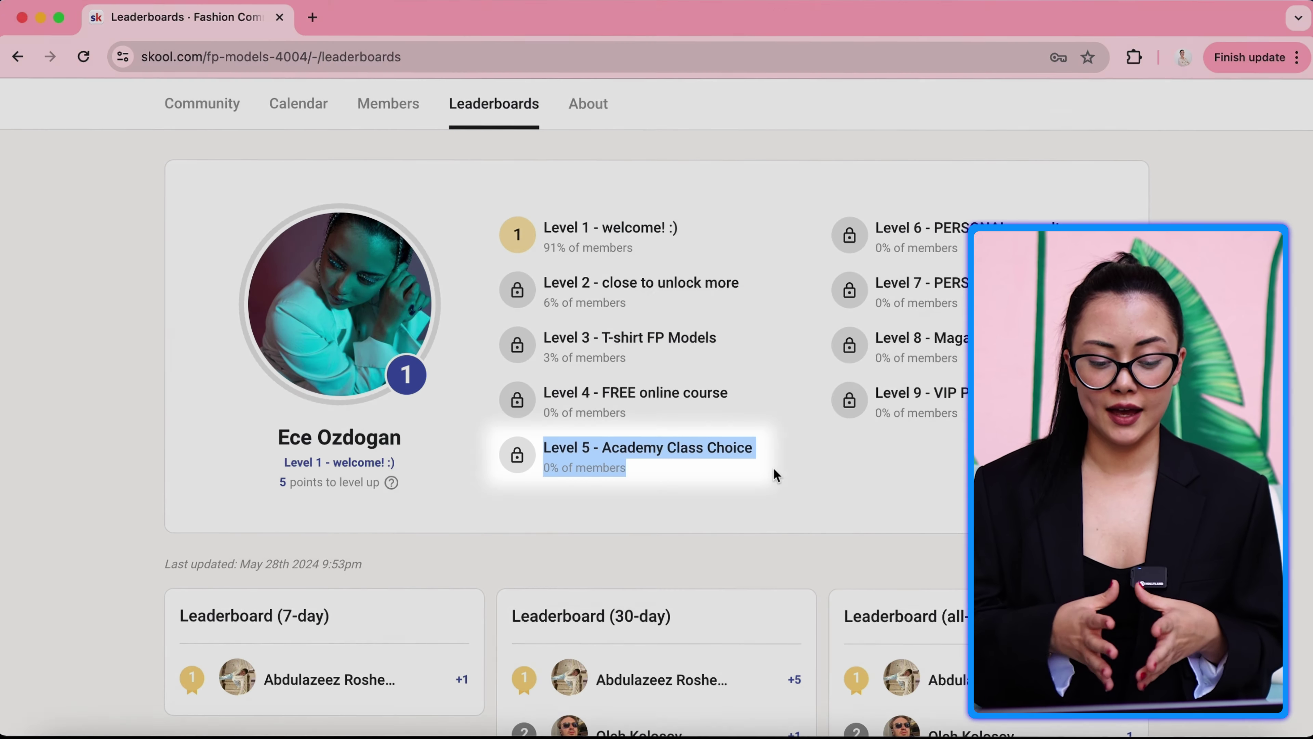
pyautogui.click(772, 466)
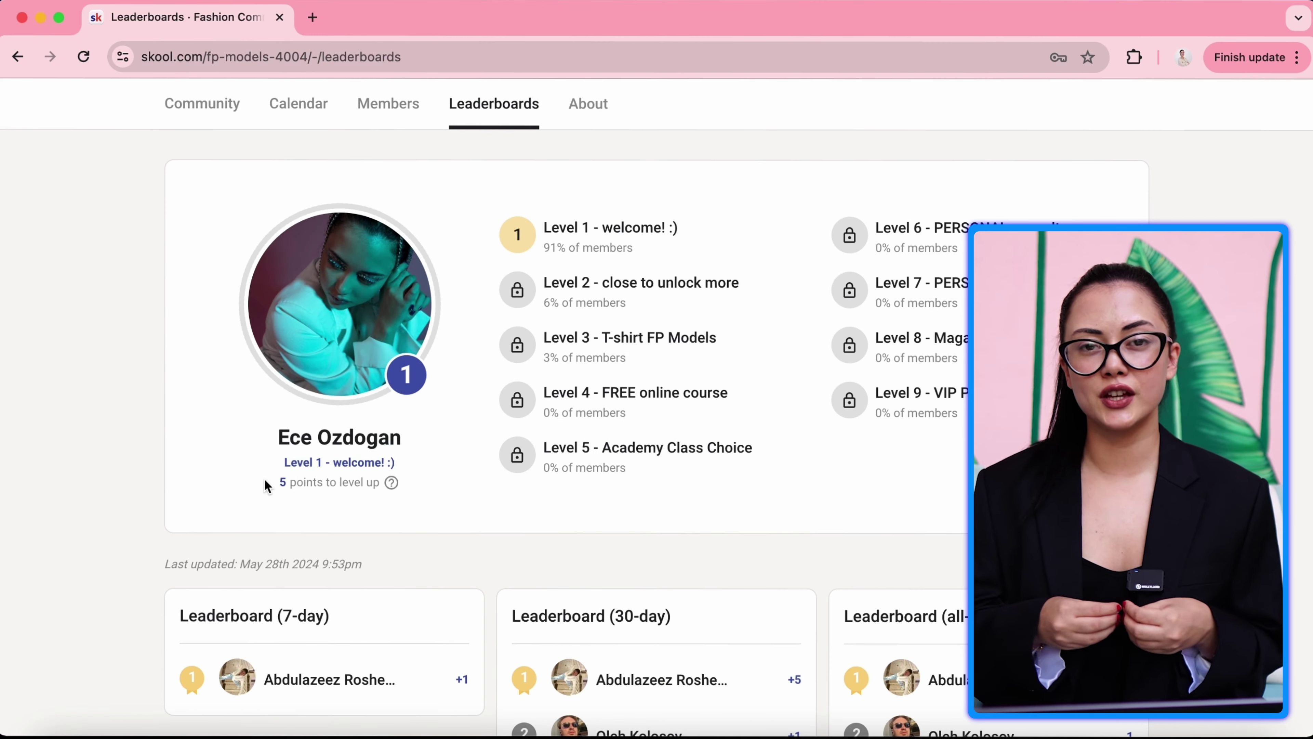
pyautogui.moveTo(277, 482); pyautogui.dragTo(414, 481)
pyautogui.click(449, 464)
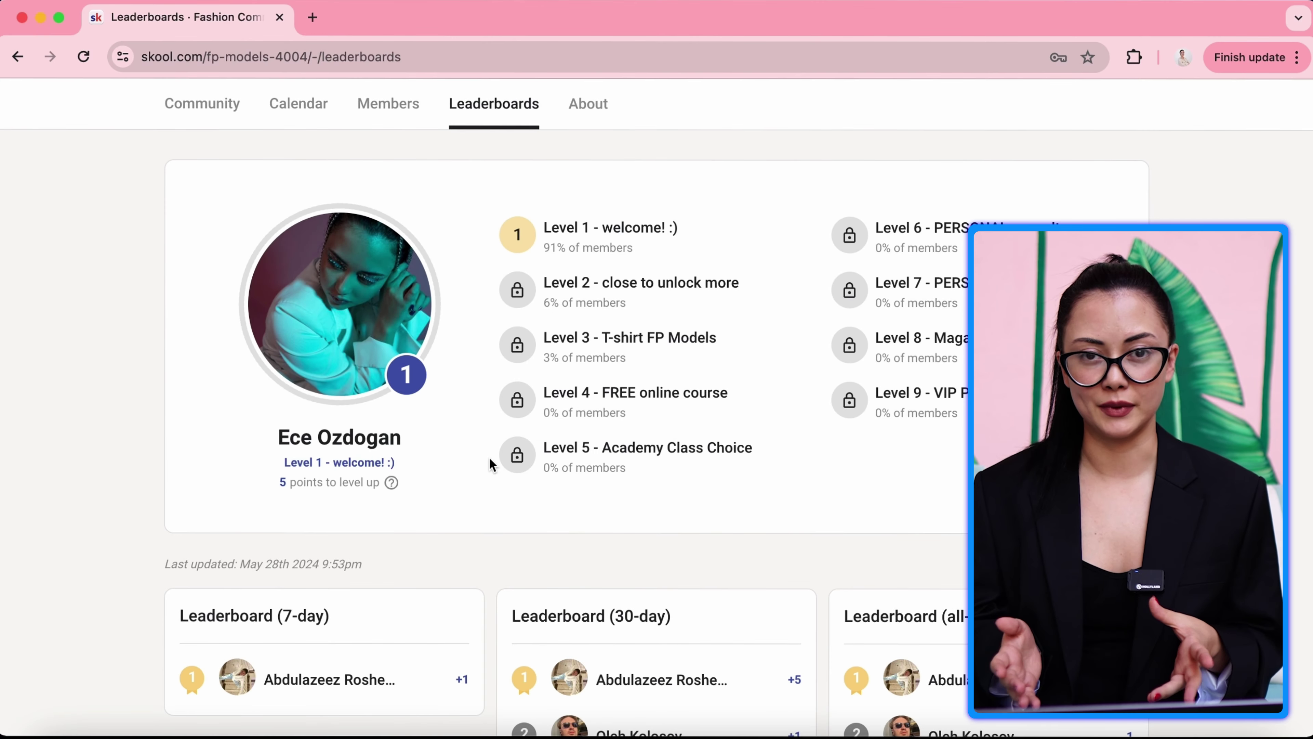
pyautogui.moveTo(878, 229); pyautogui.dragTo(1076, 224)
pyautogui.click(1077, 223)
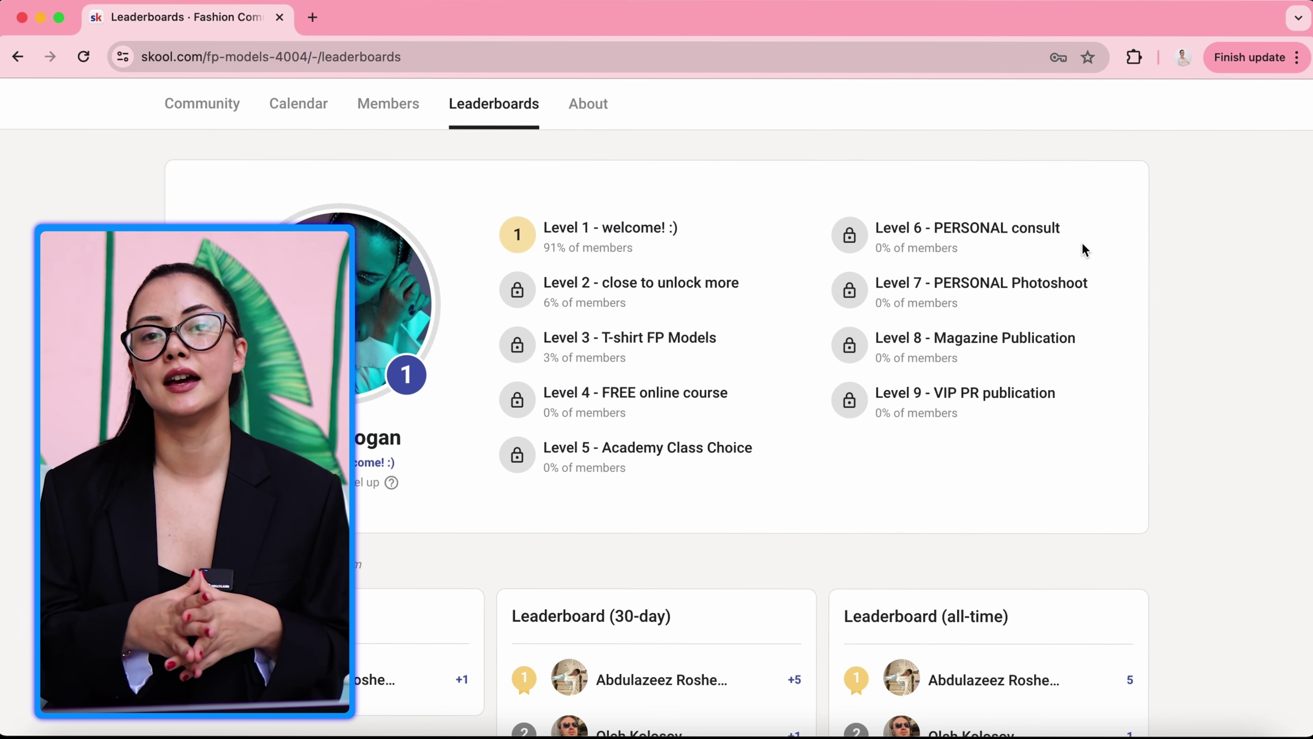
pyautogui.scroll(-2, 1083, 243)
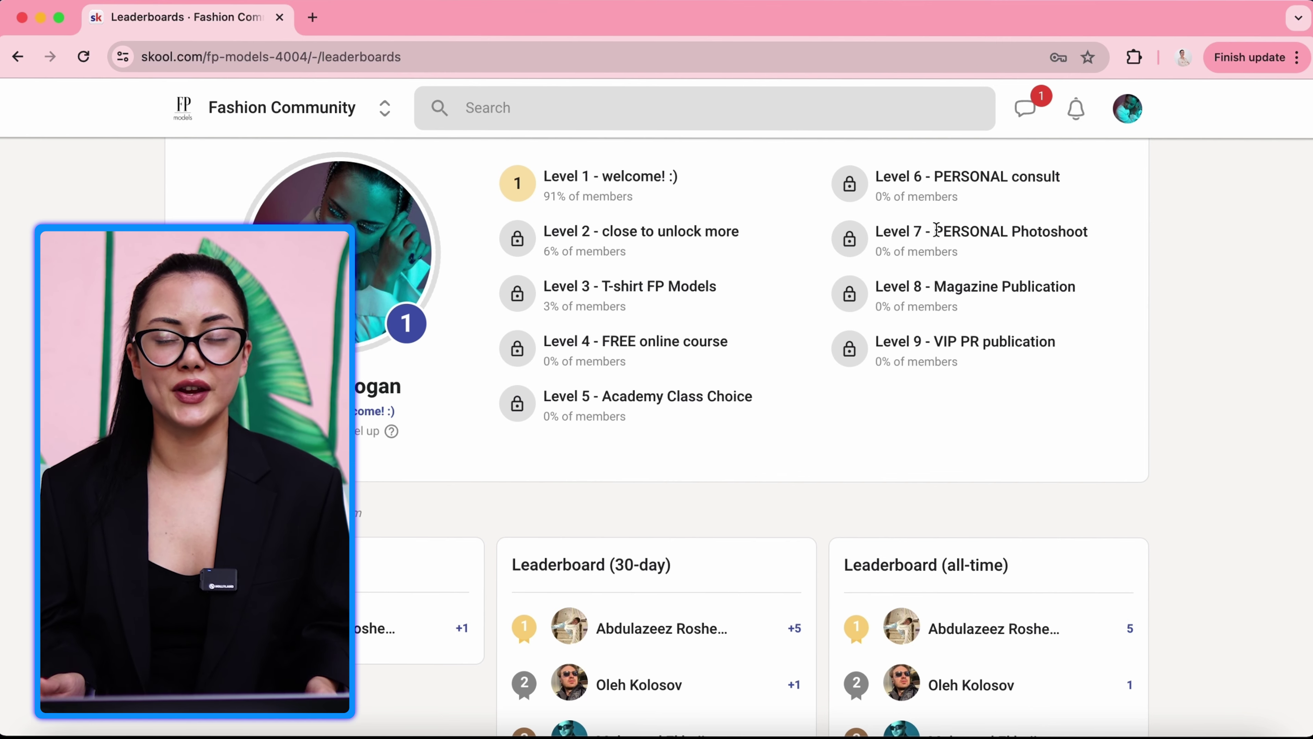
pyautogui.moveTo(937, 228); pyautogui.dragTo(866, 234)
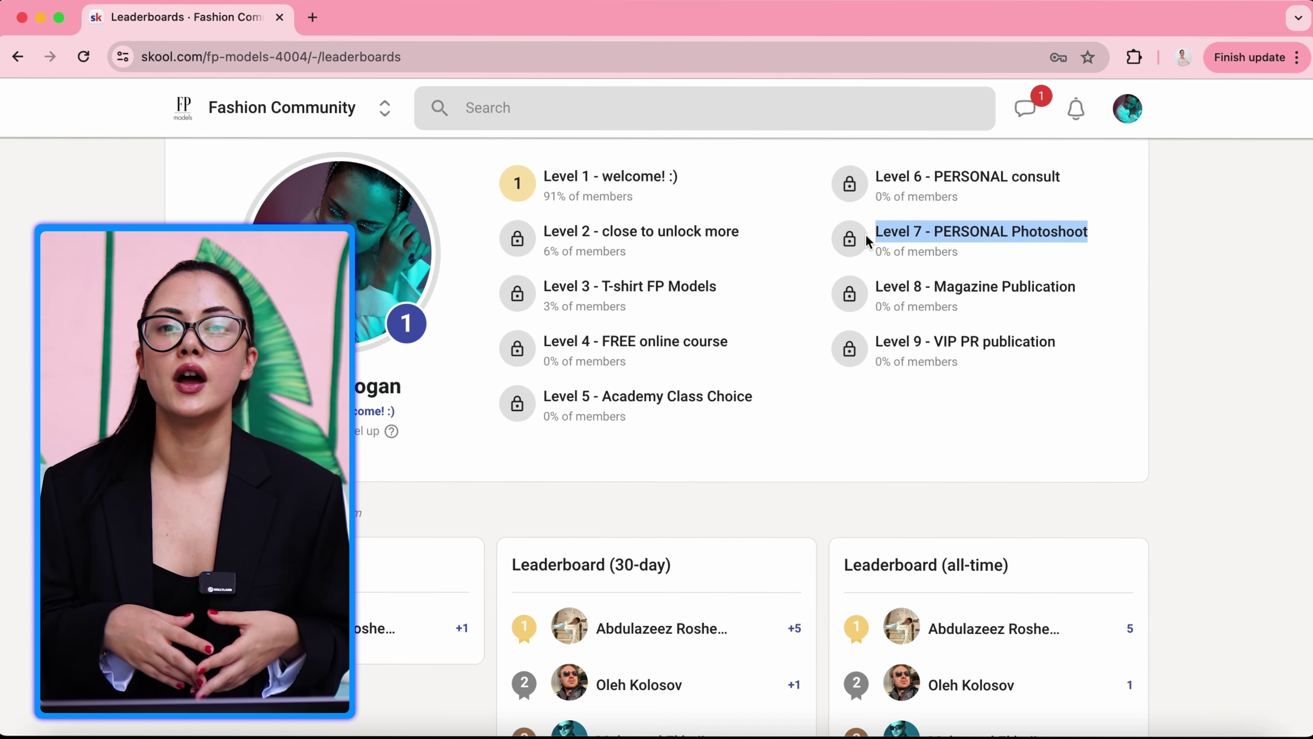
pyautogui.click(994, 230)
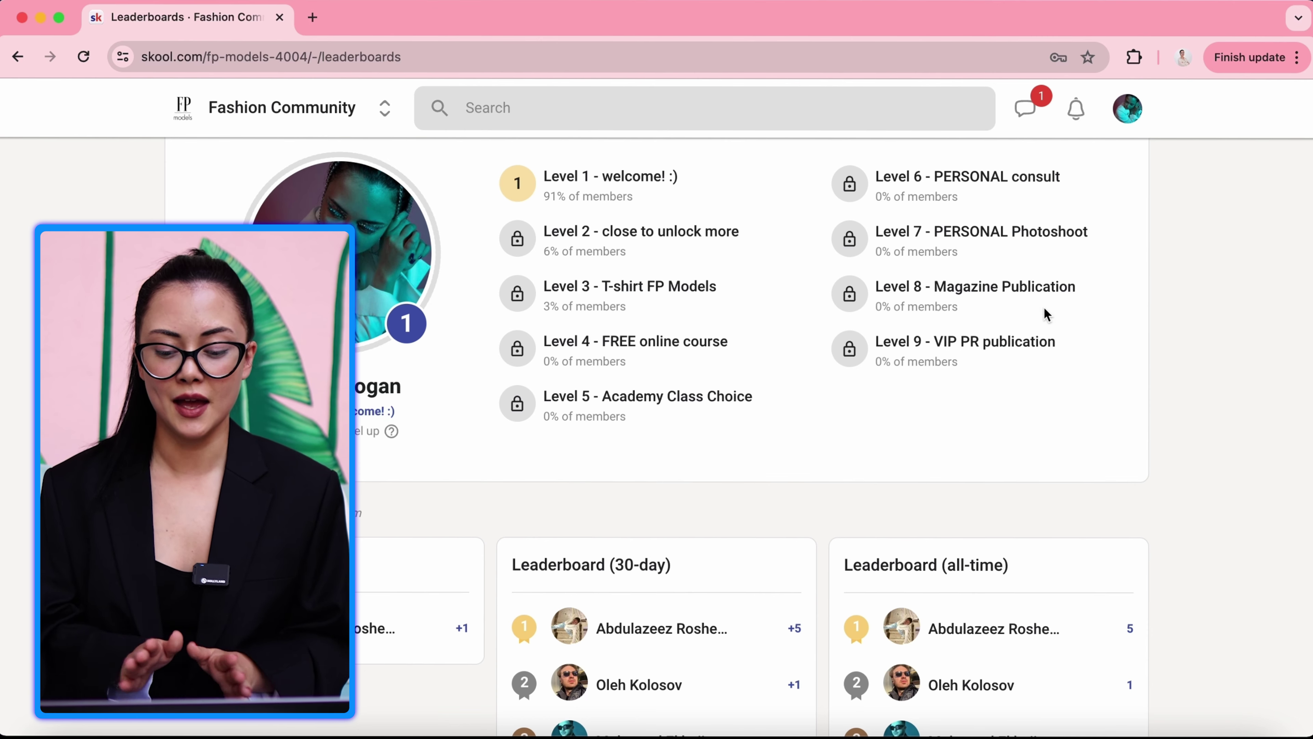
pyautogui.scroll(2, 876, 281)
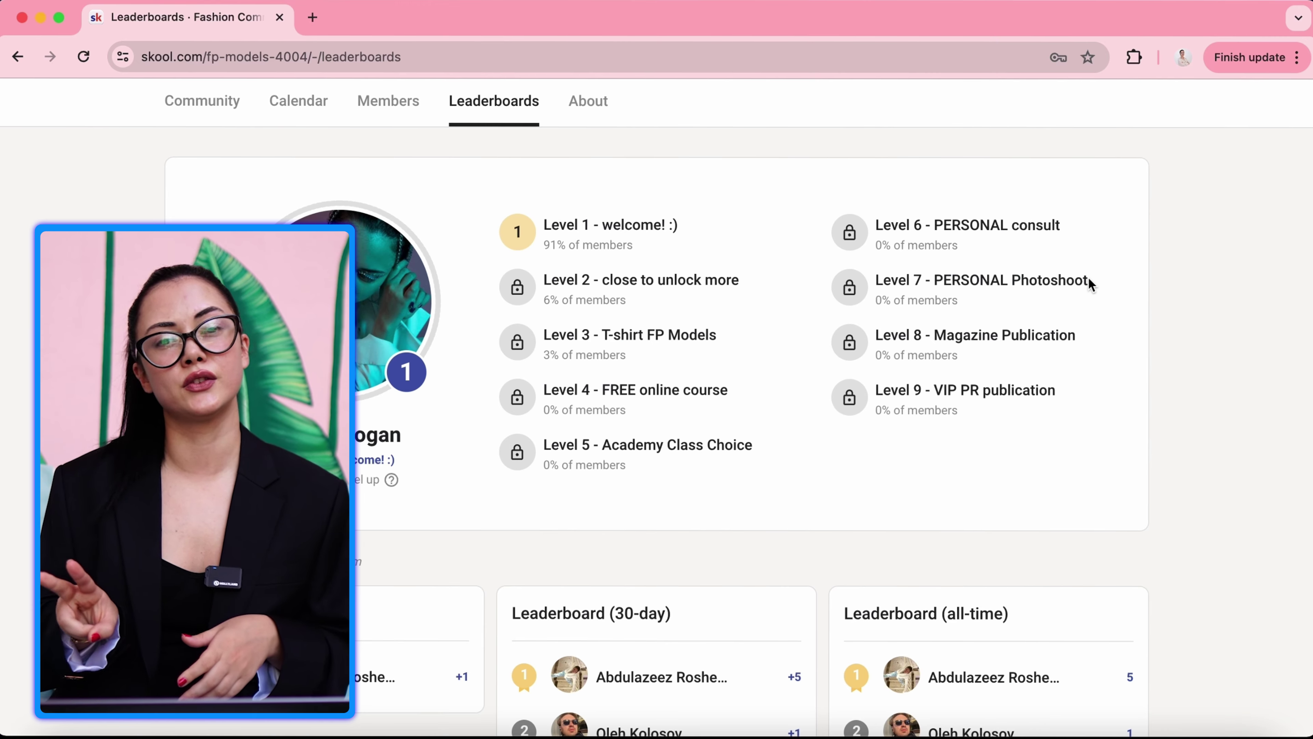
pyautogui.scroll(2, 1089, 279)
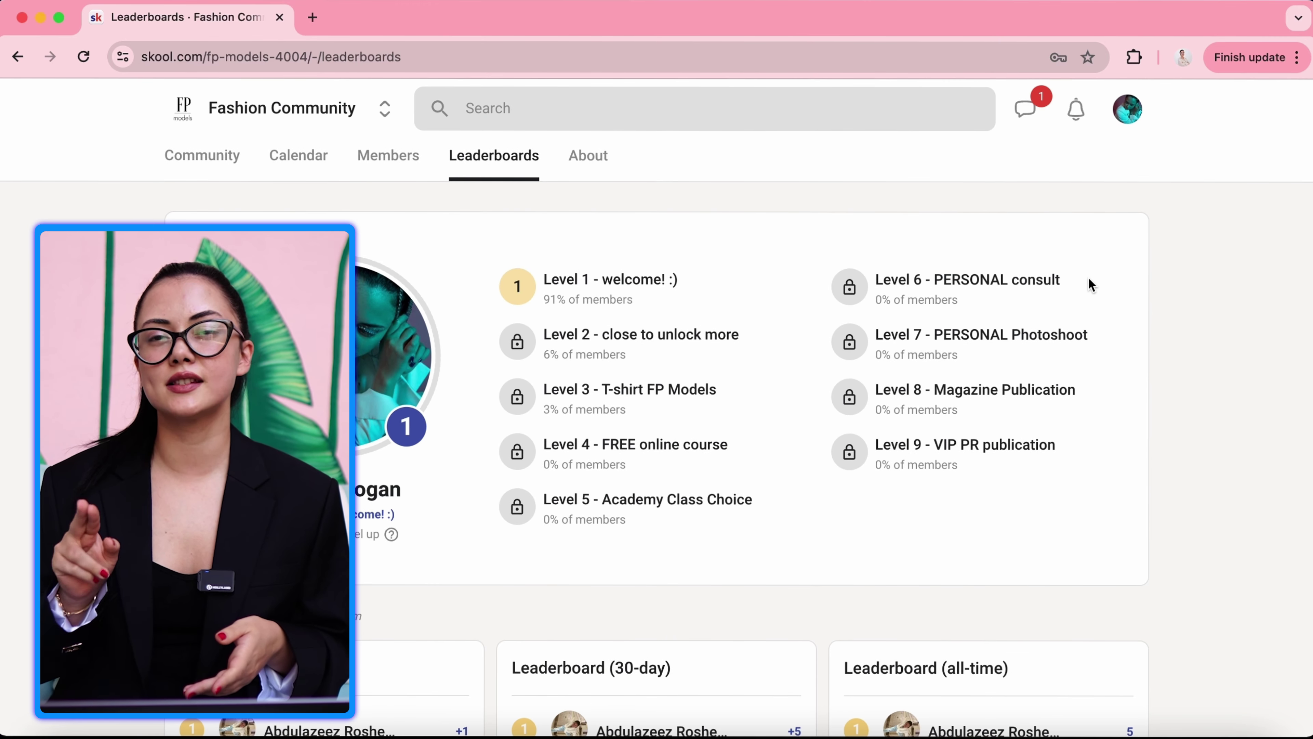
pyautogui.moveTo(1090, 334); pyautogui.dragTo(873, 347)
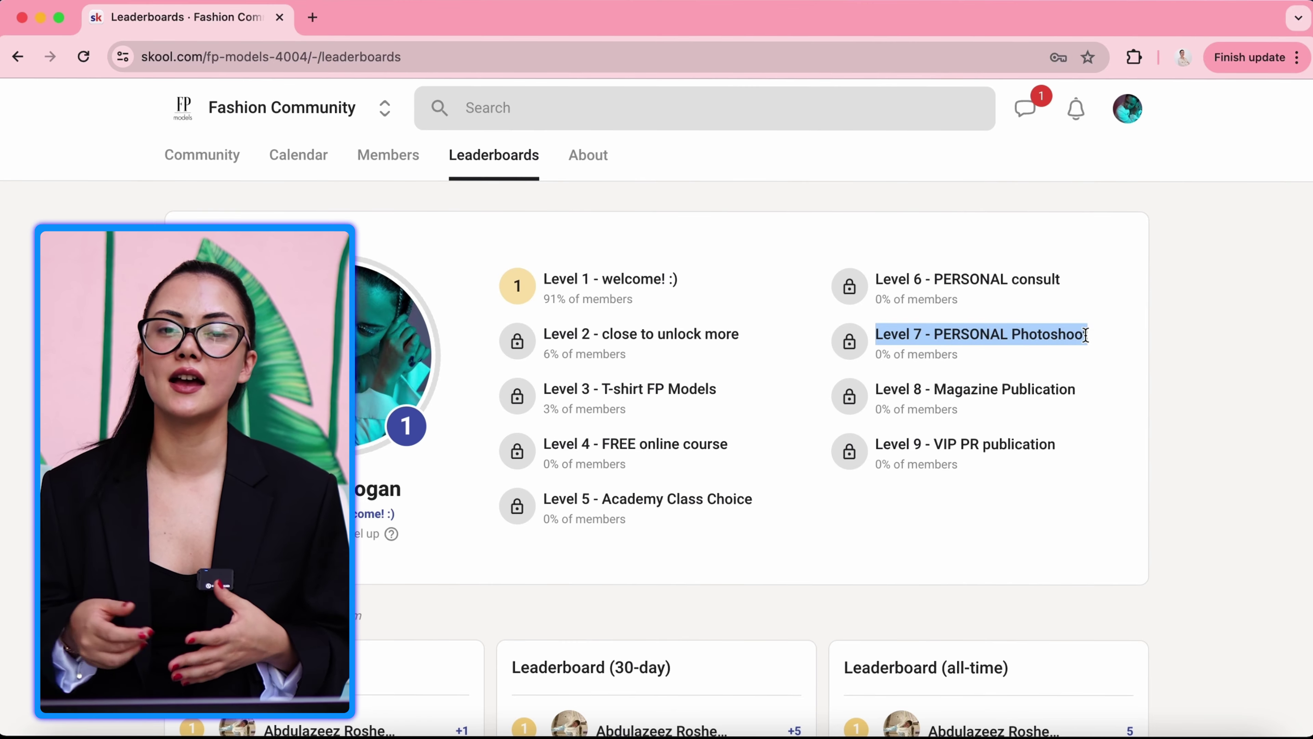
pyautogui.click(1092, 351)
pyautogui.scroll(-1, 1095, 352)
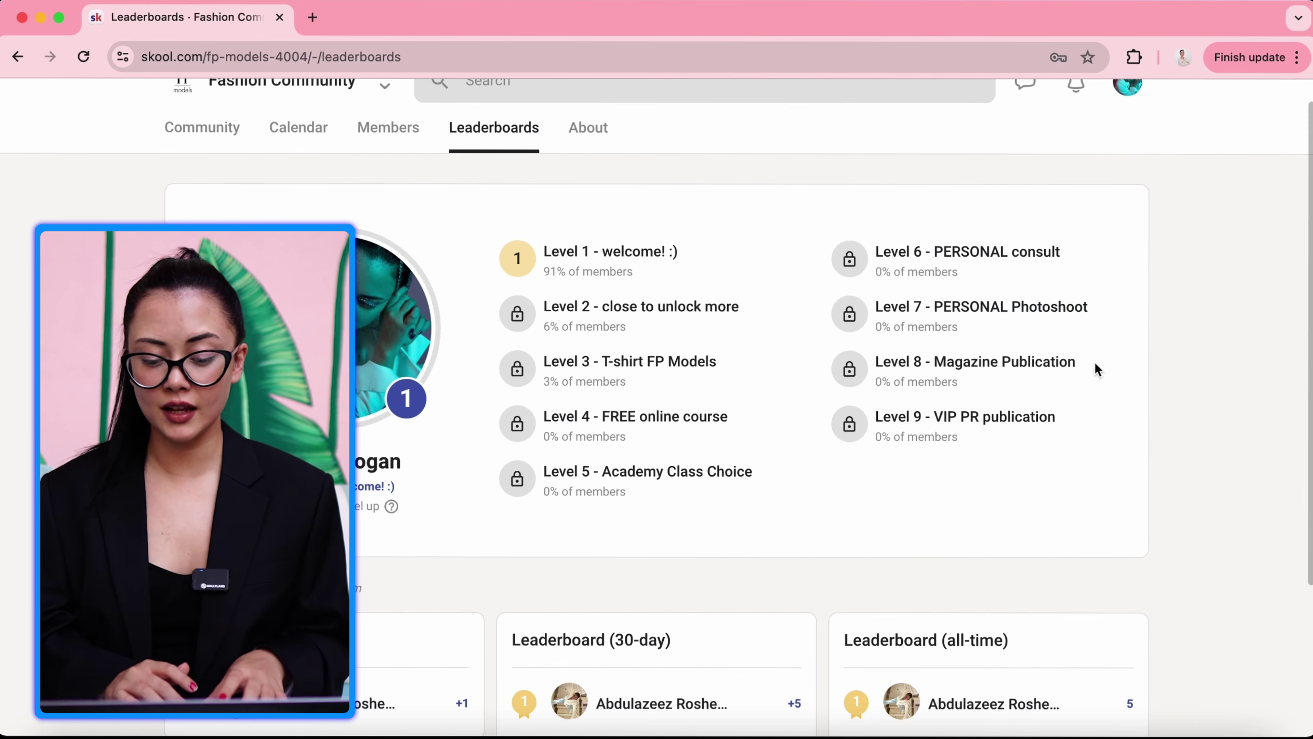
pyautogui.moveTo(1095, 365); pyautogui.dragTo(877, 370)
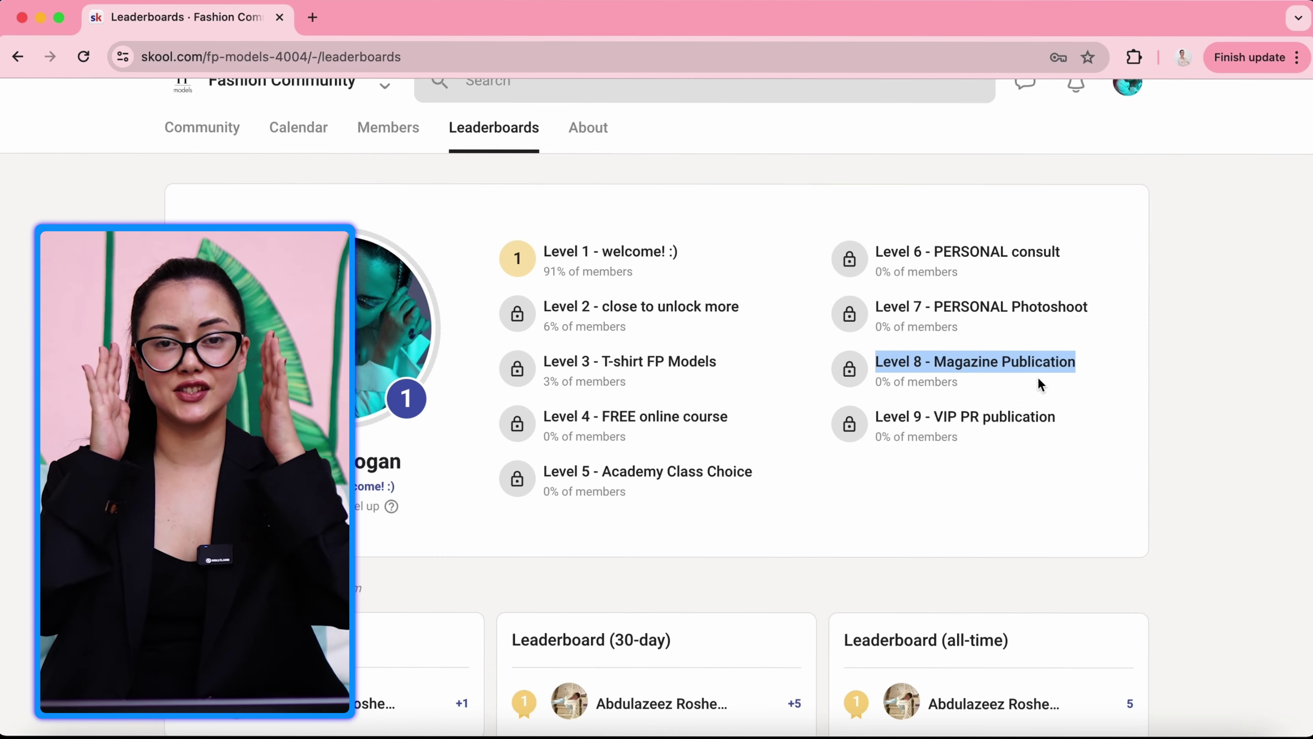
pyautogui.click(1094, 369)
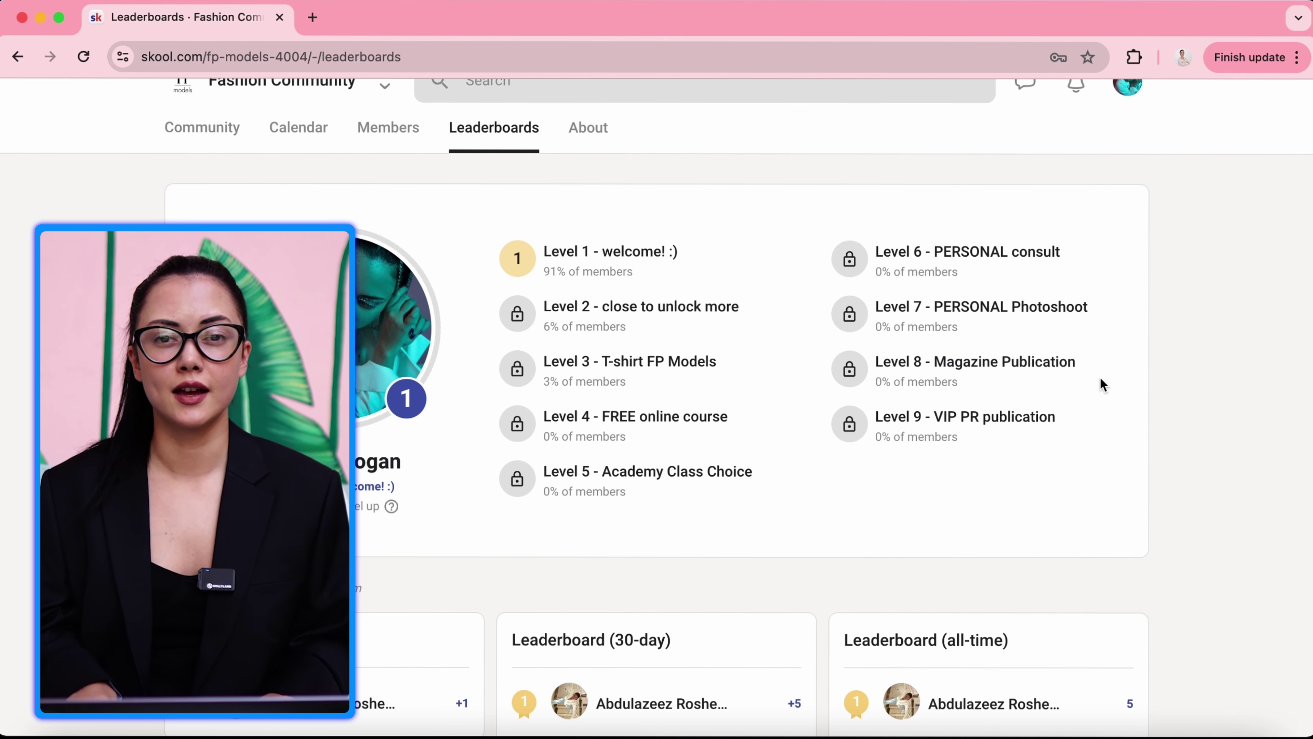
pyautogui.moveTo(1076, 362); pyautogui.dragTo(876, 364)
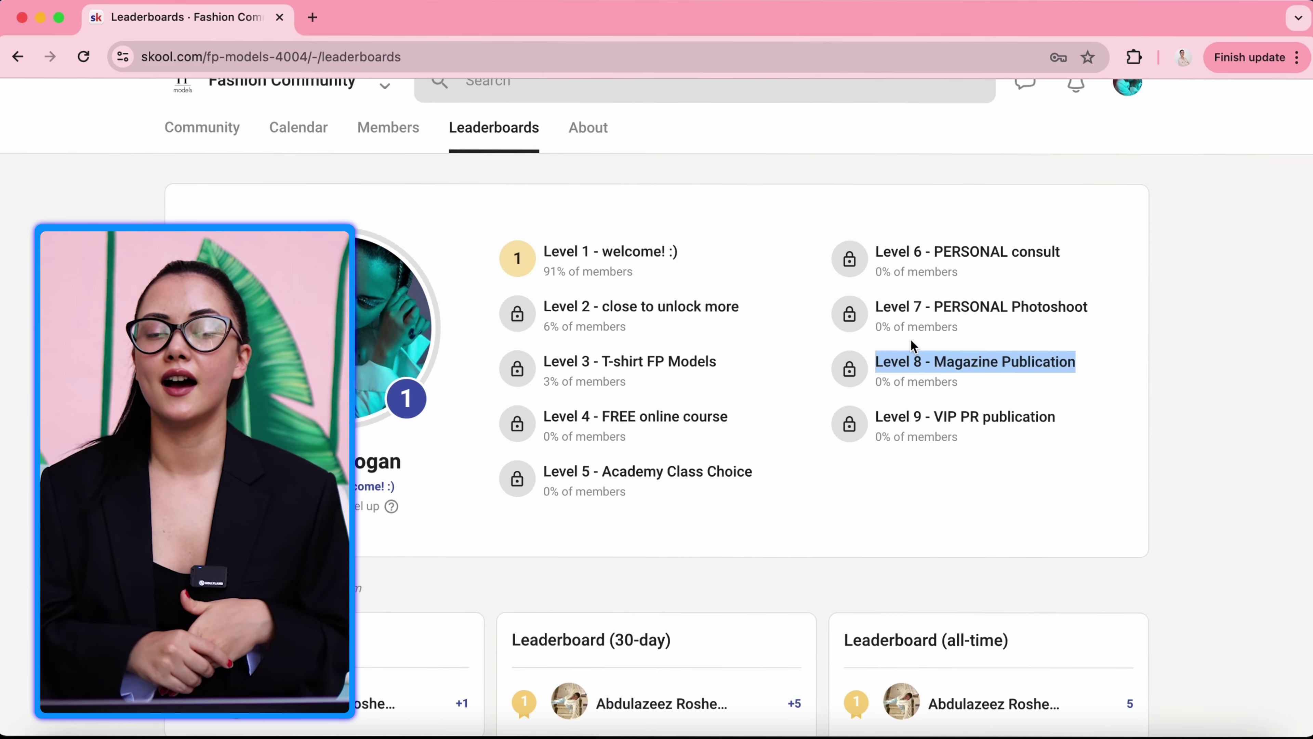
pyautogui.click(1066, 427)
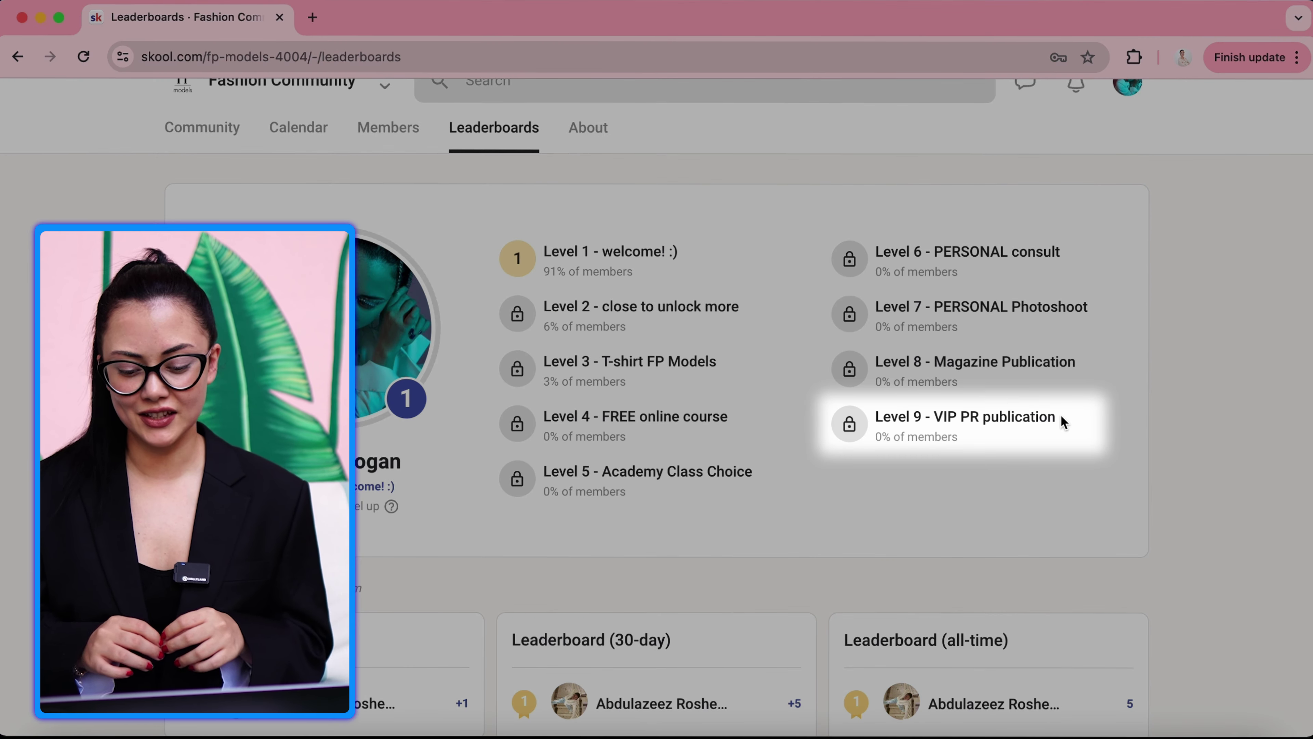
pyautogui.tripleClick(995, 436)
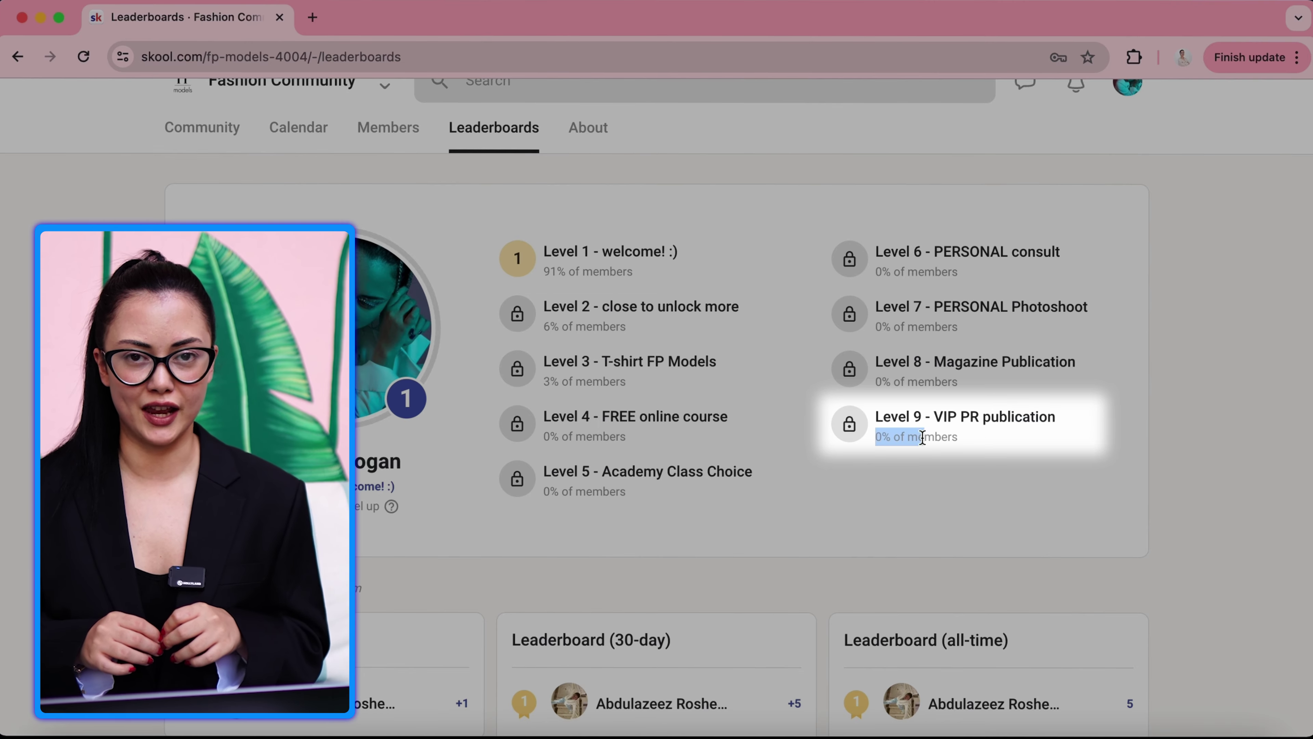
pyautogui.tripleClick(872, 422)
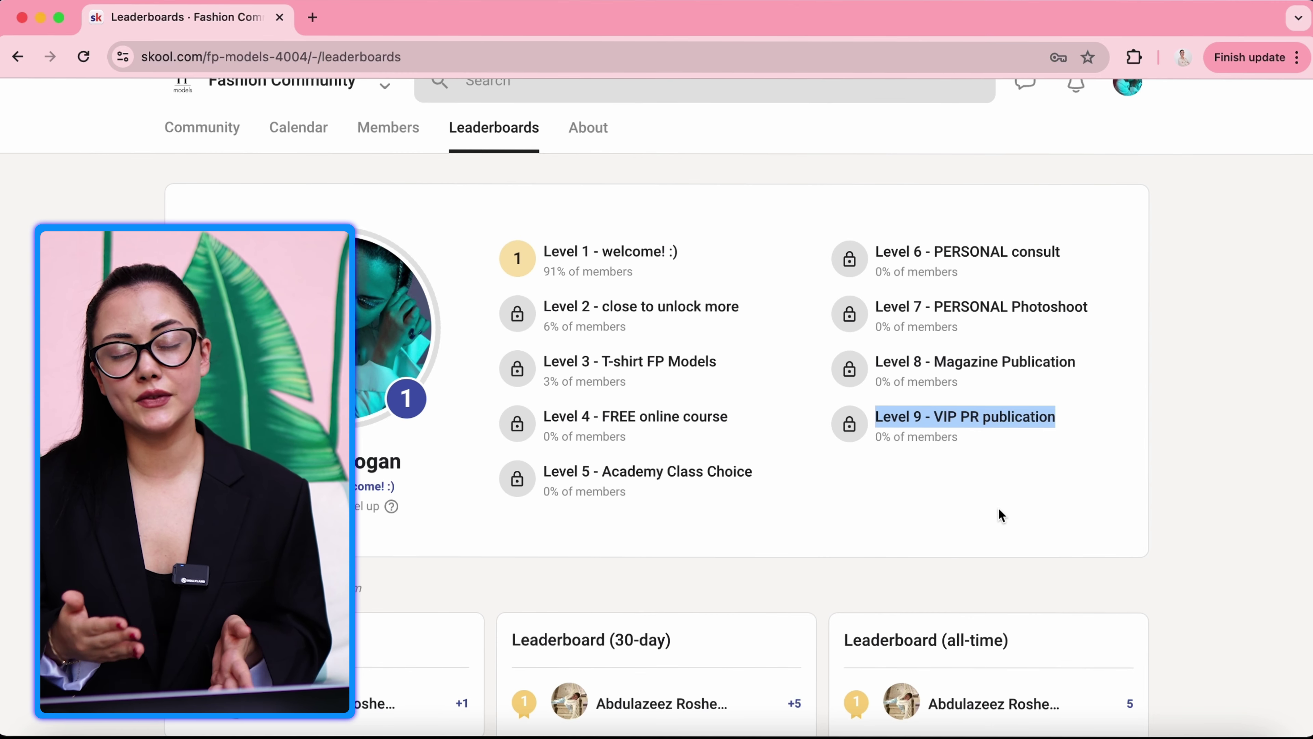
pyautogui.scroll(1, 998, 507)
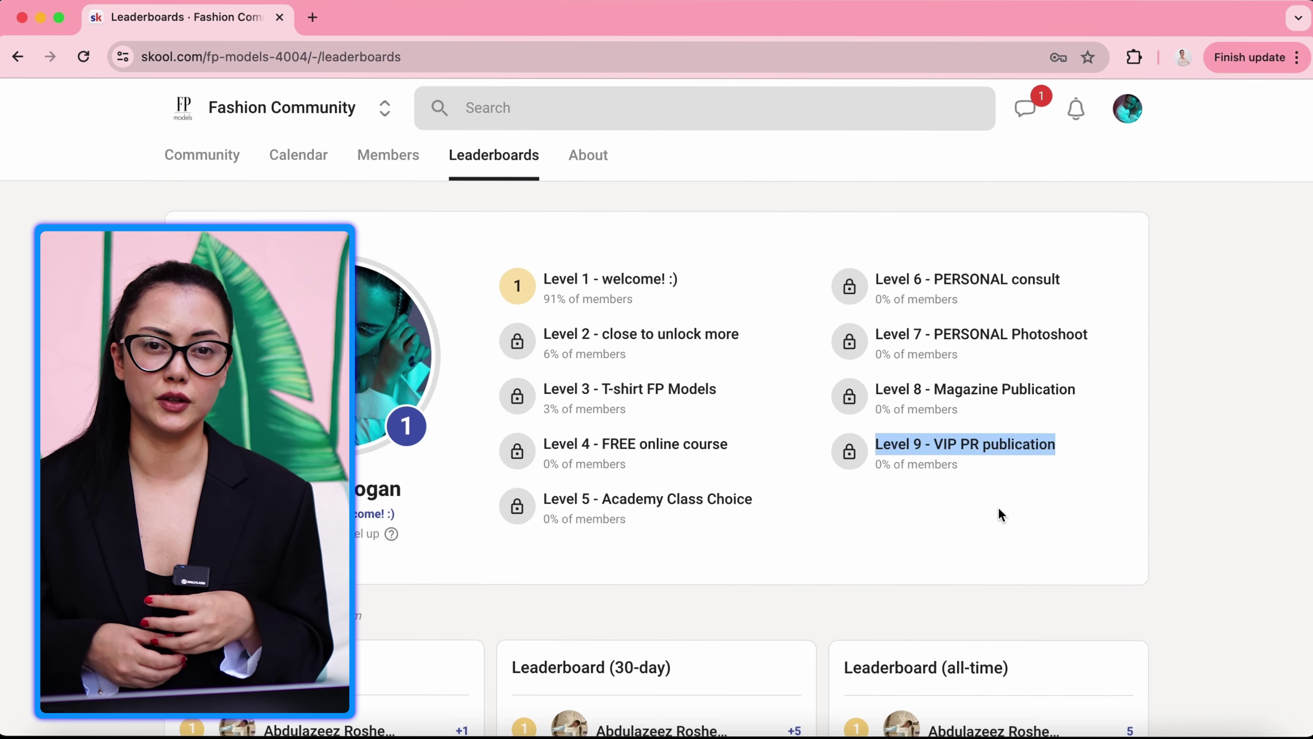
pyautogui.scroll(-3, 999, 510)
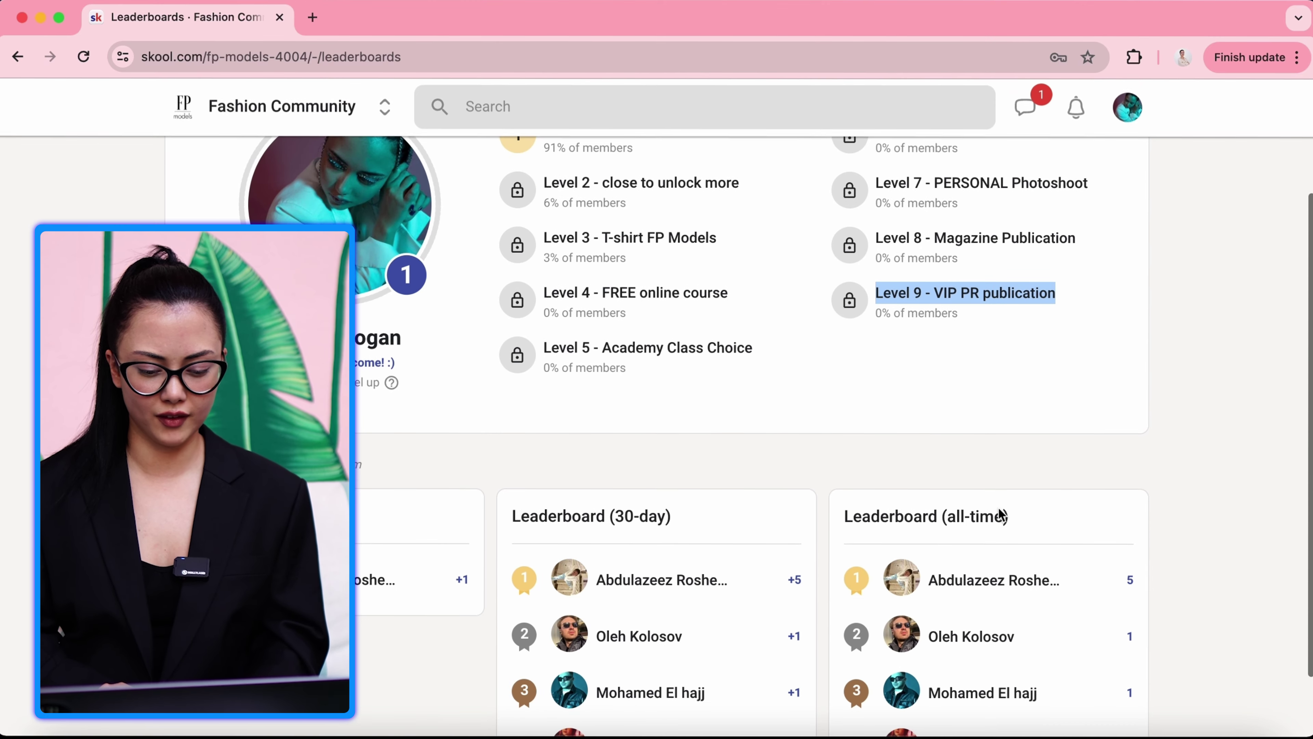
pyautogui.scroll(-2, 999, 510)
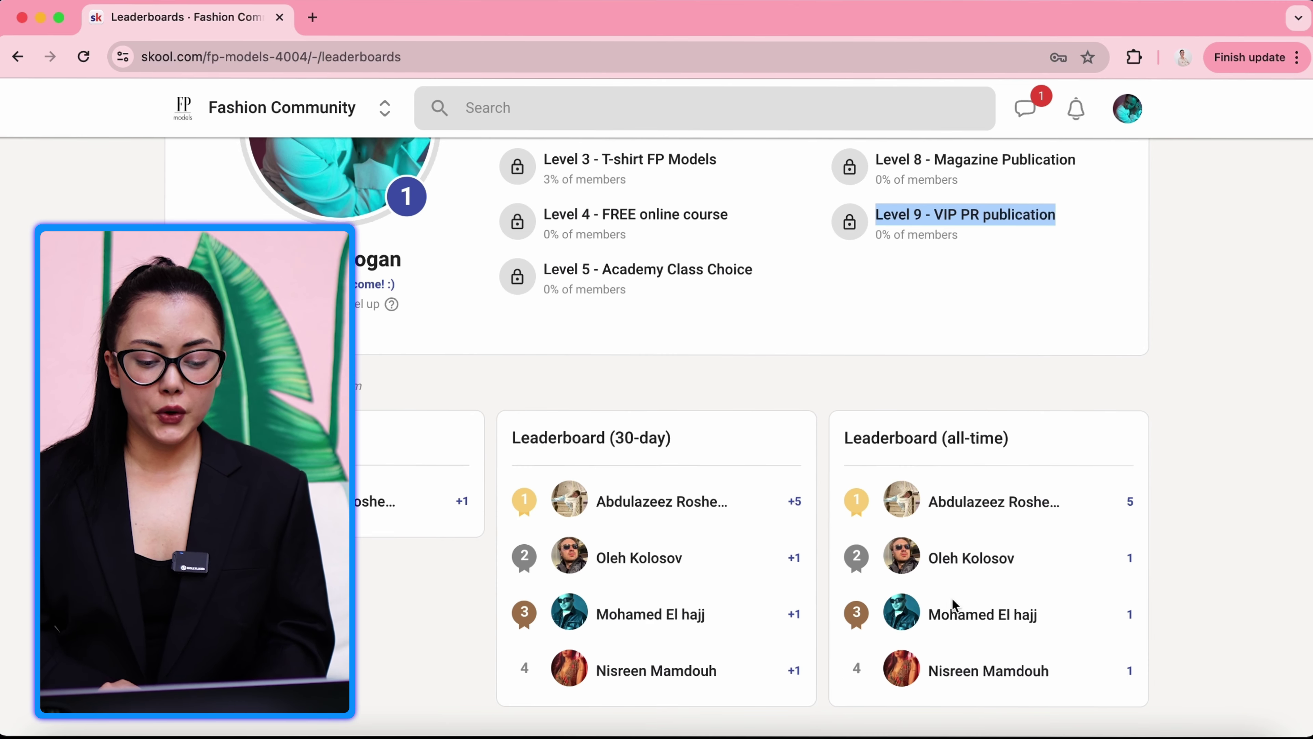
pyautogui.scroll(5, 881, 370)
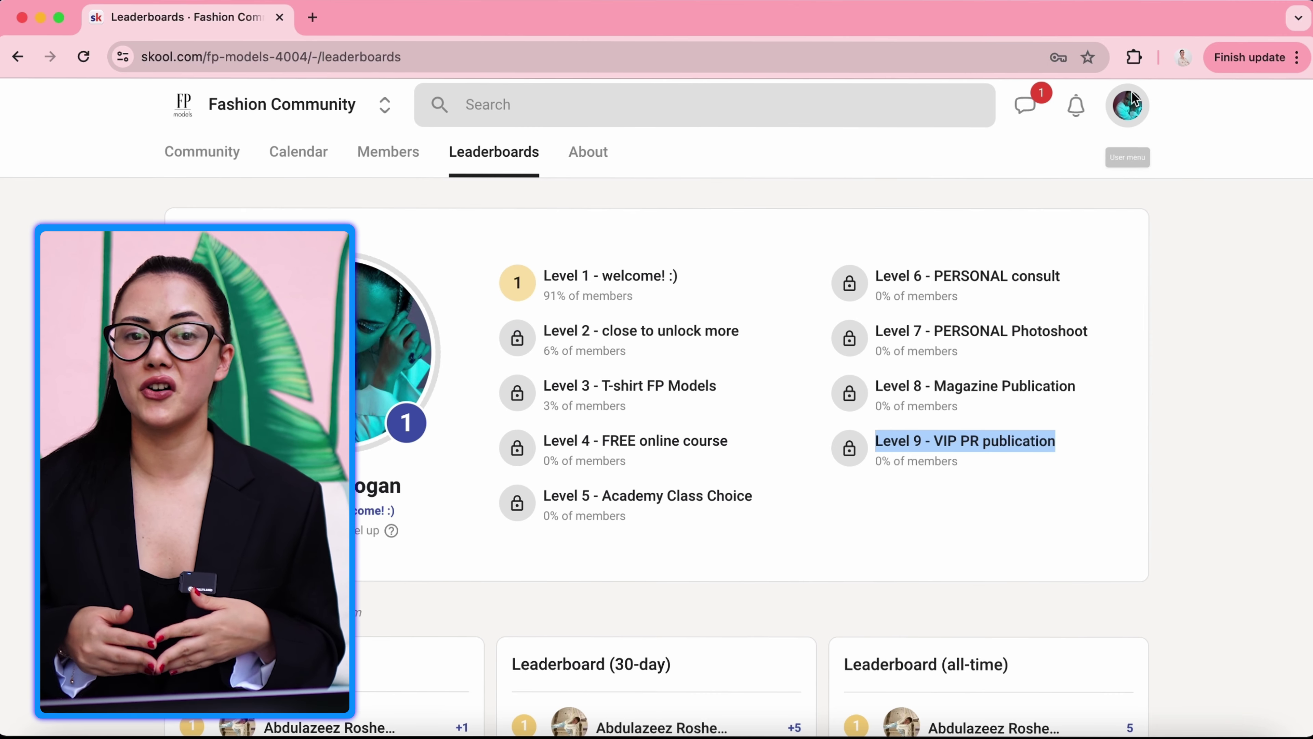
pyautogui.click(1132, 103)
pyautogui.click(1025, 256)
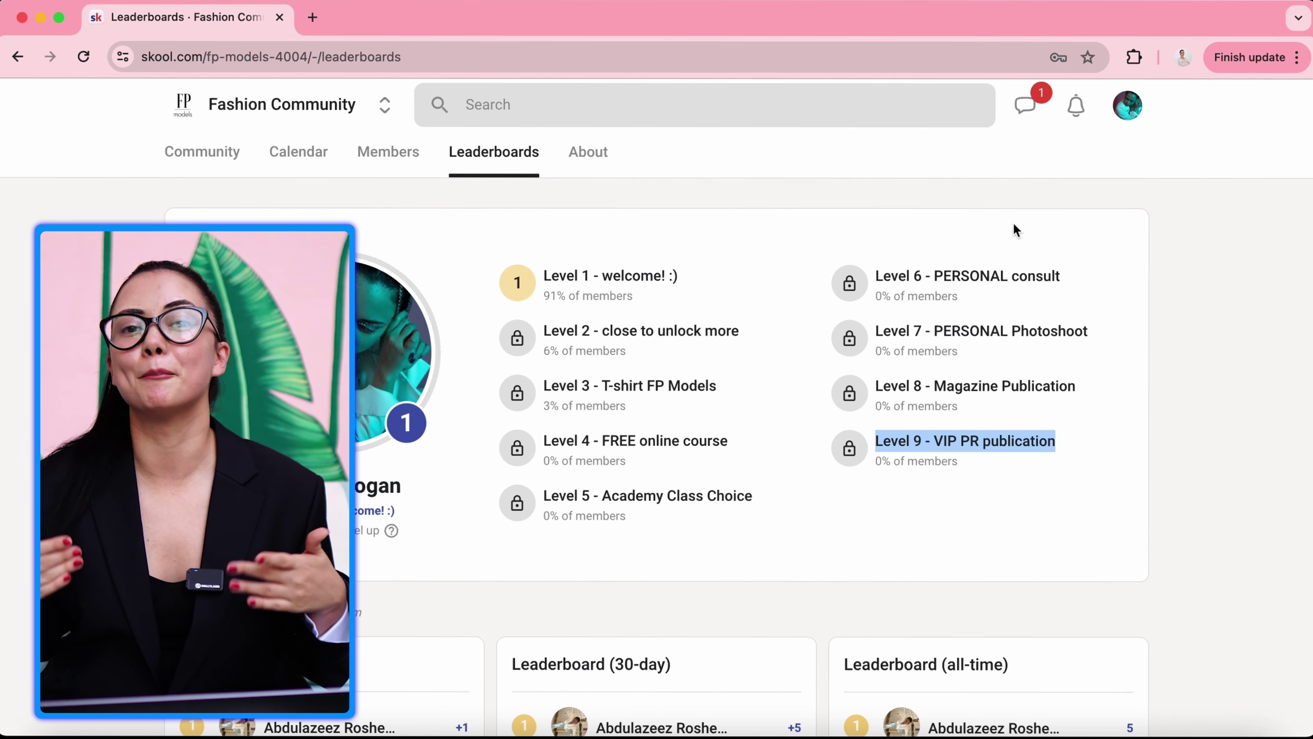
# Visit your own profile, return to the feed, and open the community About page
pyautogui.click(408, 331)
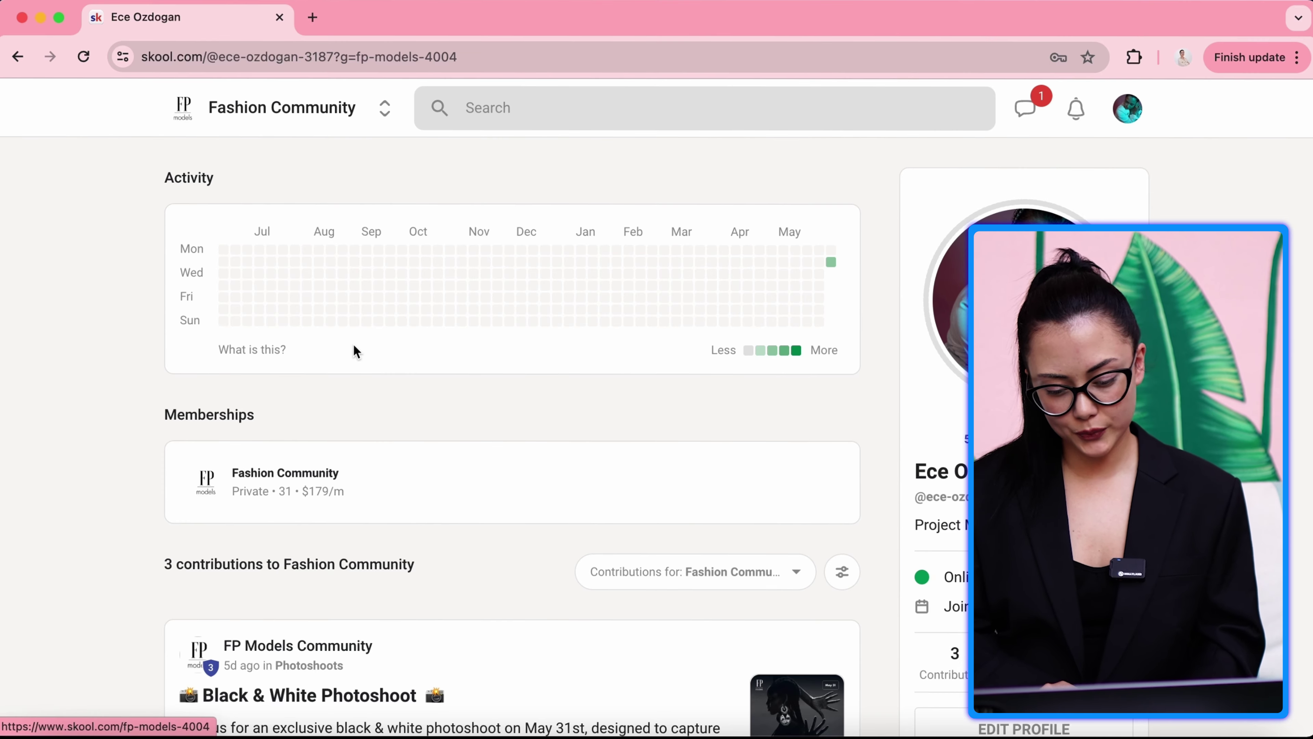
pyautogui.scroll(-5, 356, 351)
pyautogui.scroll(5, 314, 152)
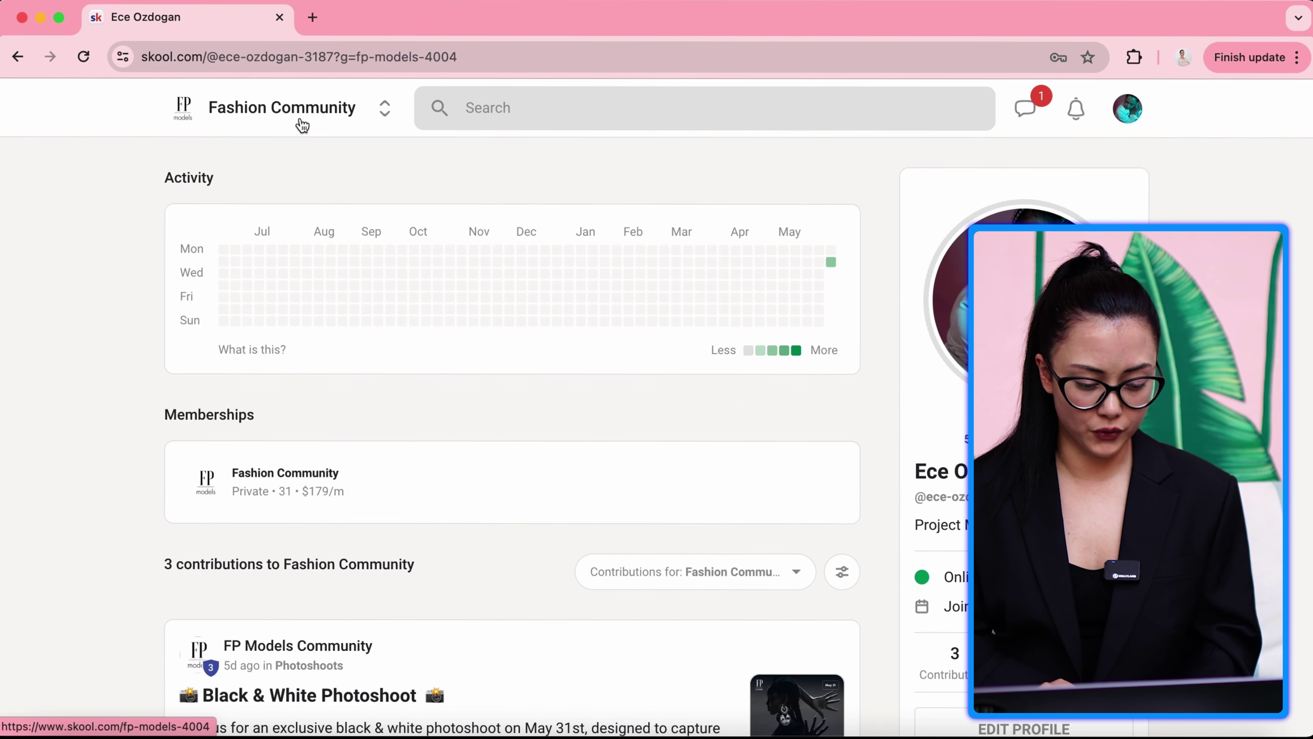
pyautogui.click(389, 127)
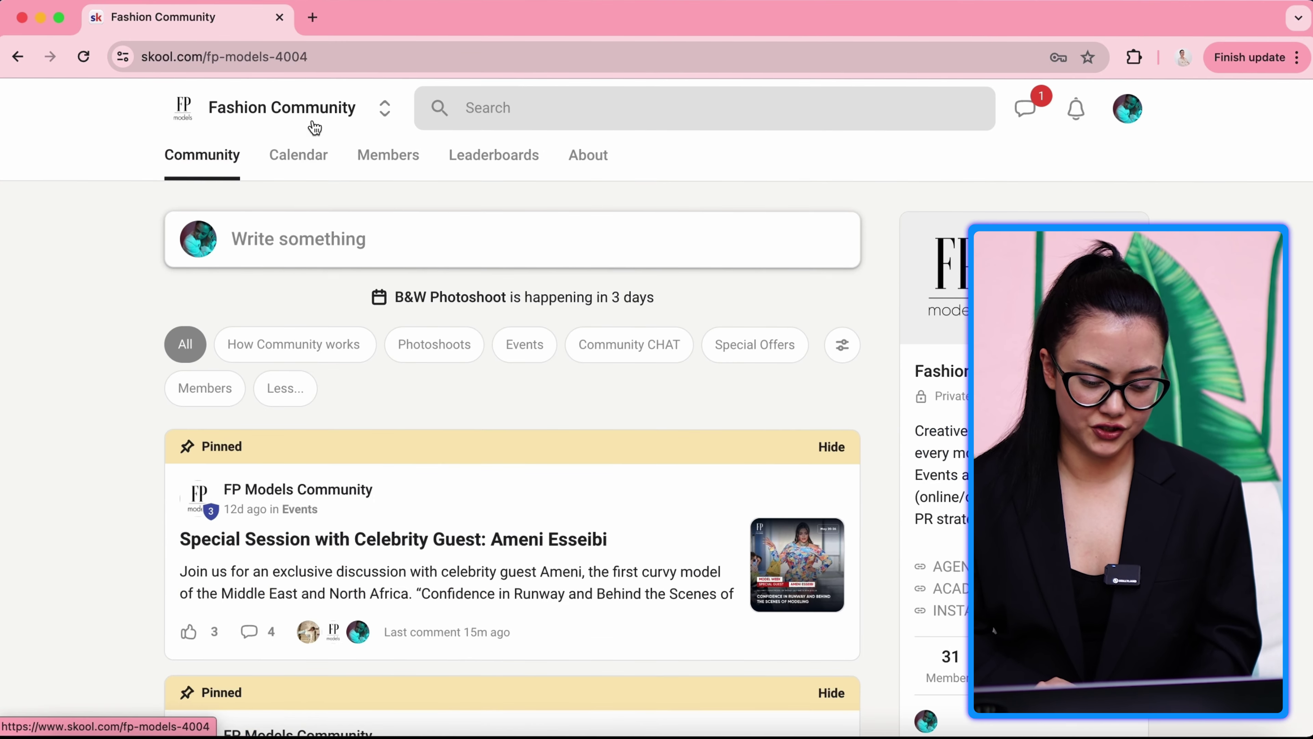
pyautogui.click(587, 154)
pyautogui.scroll(-2, 642, 490)
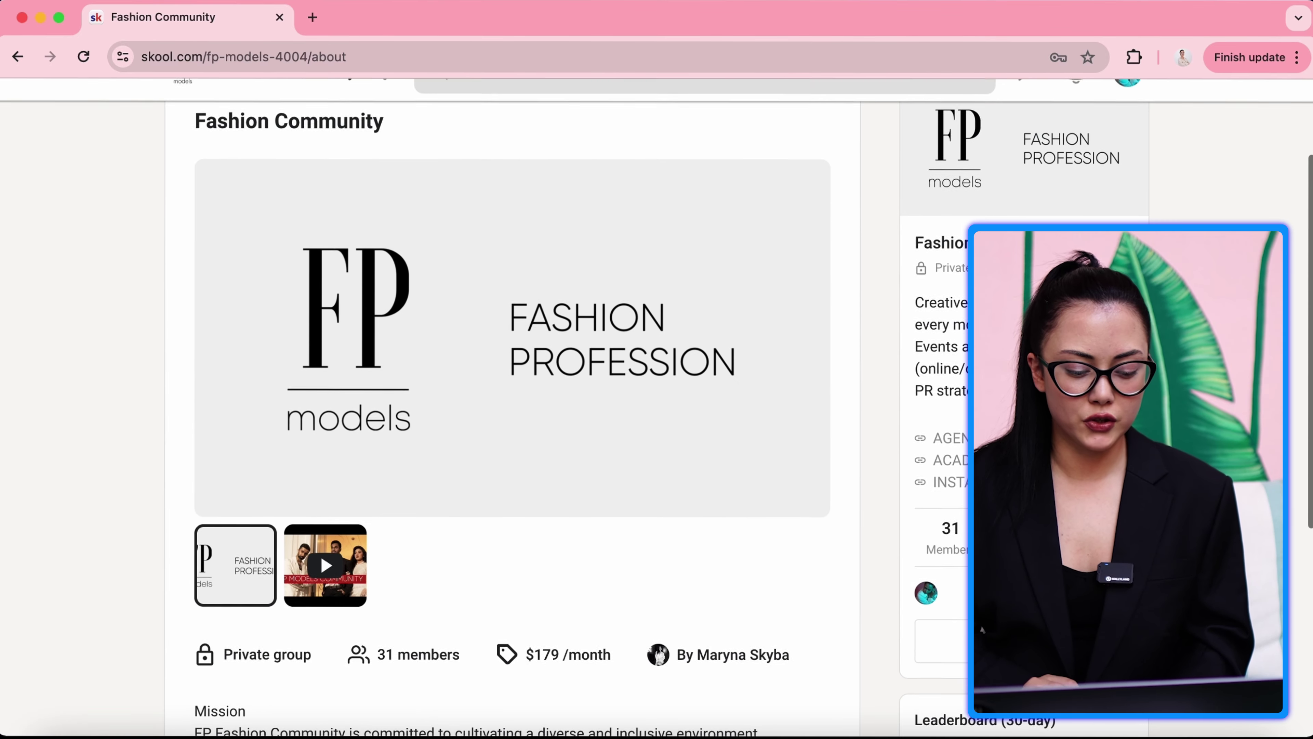
pyautogui.scroll(2, 857, 372)
pyautogui.scroll(-4, 857, 358)
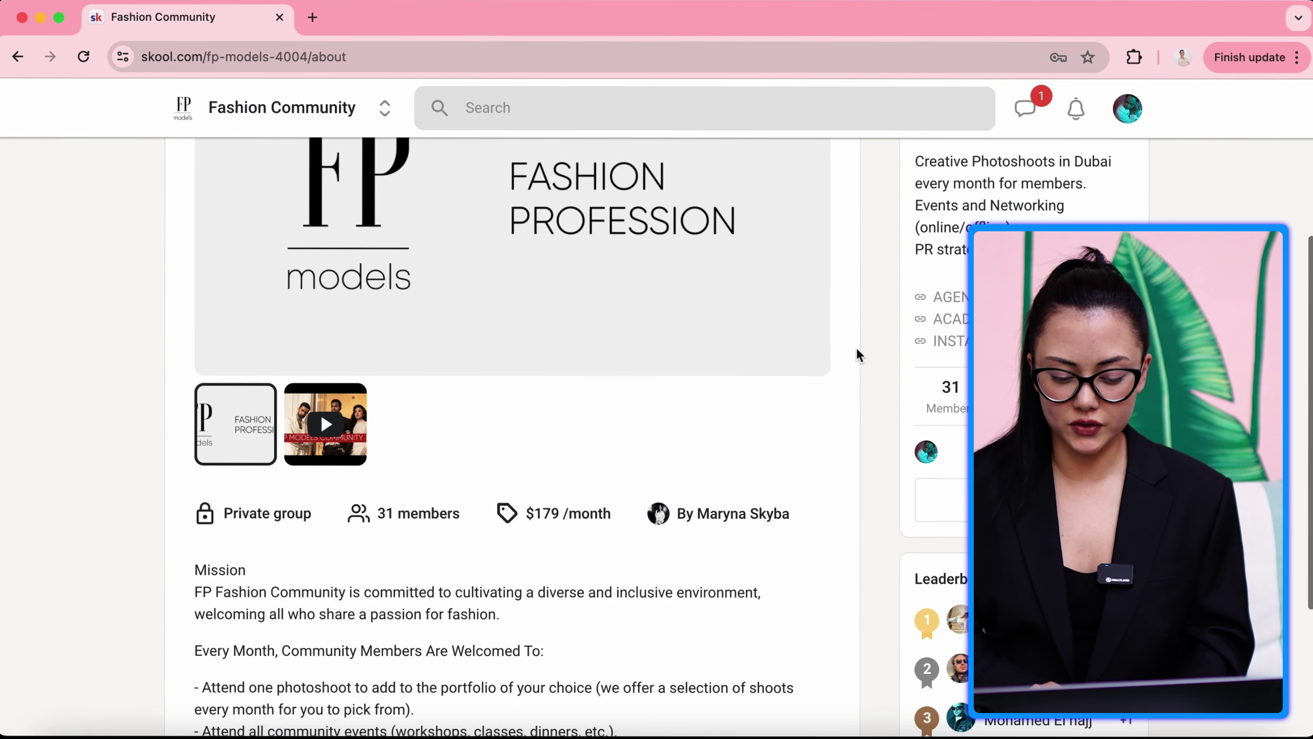
pyautogui.scroll(-2, 856, 350)
# Play and pause the intro video, then skip it ahead to 4:36 of 11:03
pyautogui.click(326, 343)
pyautogui.scroll(5, 523, 333)
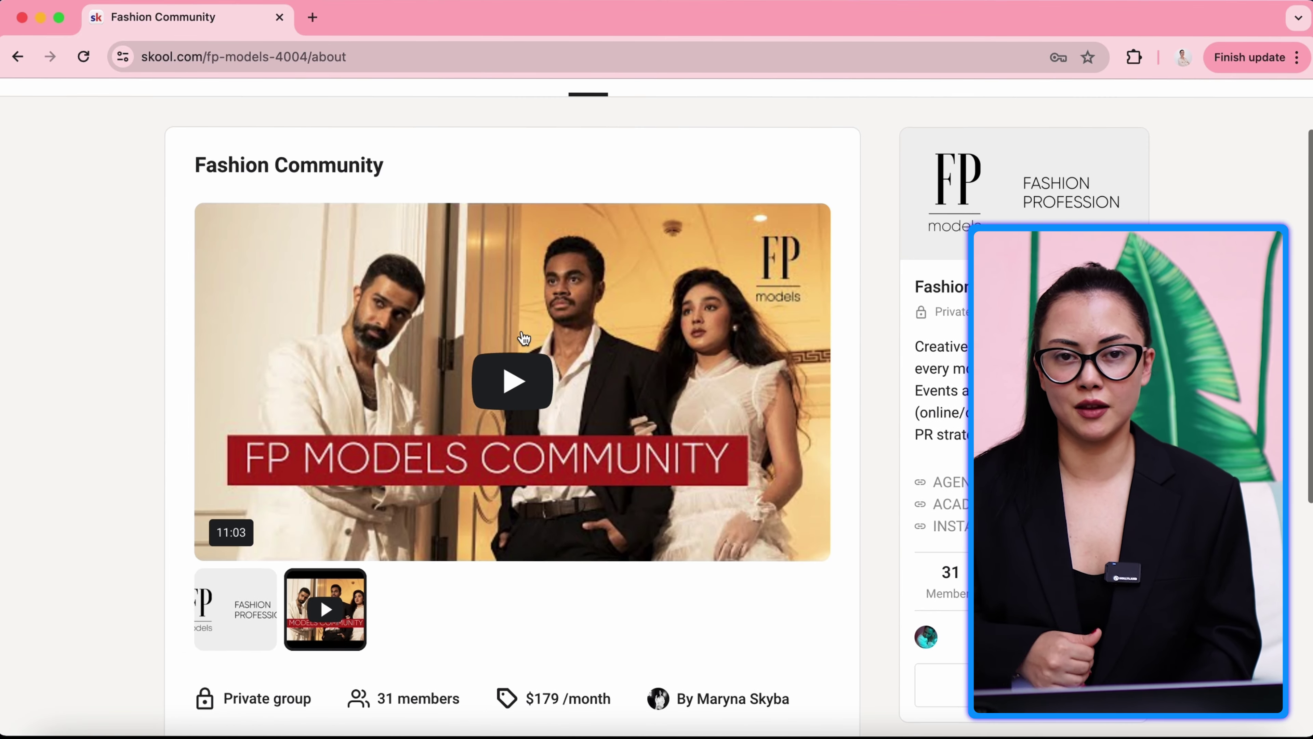
pyautogui.click(506, 388)
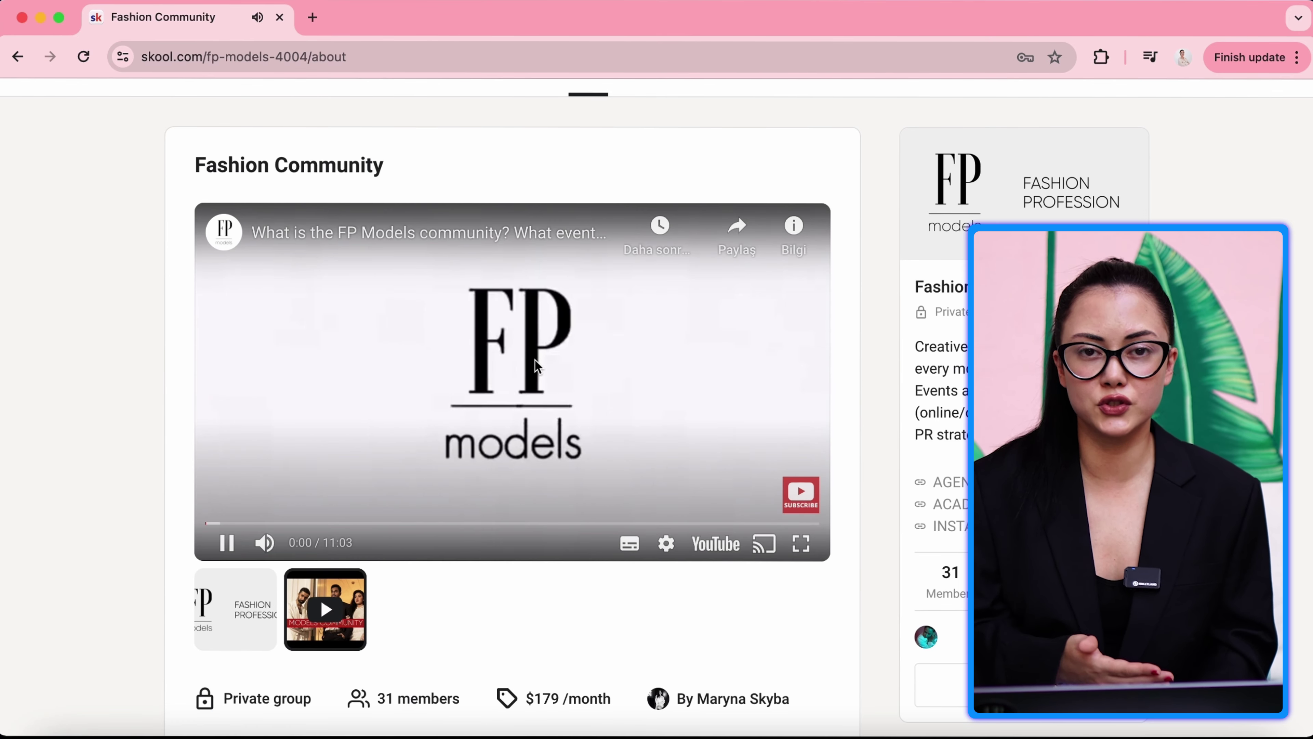
pyautogui.click(535, 359)
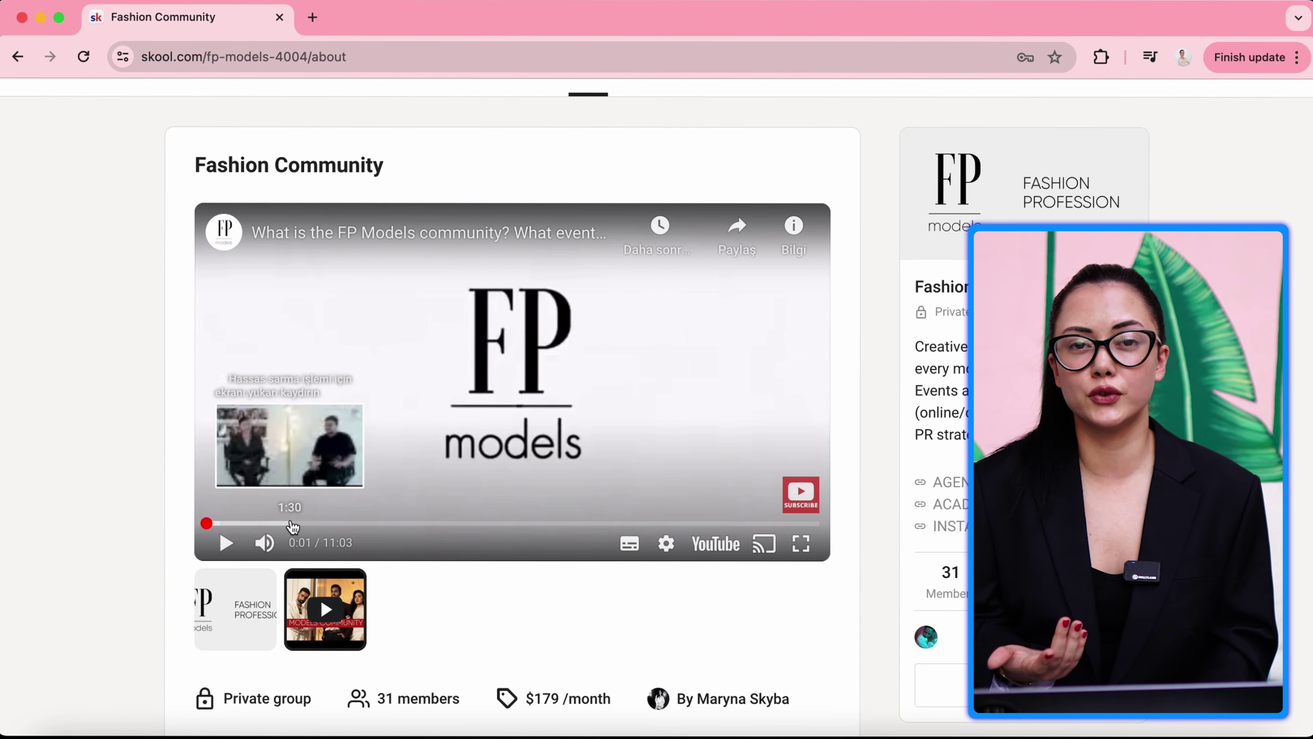
pyautogui.click(302, 524)
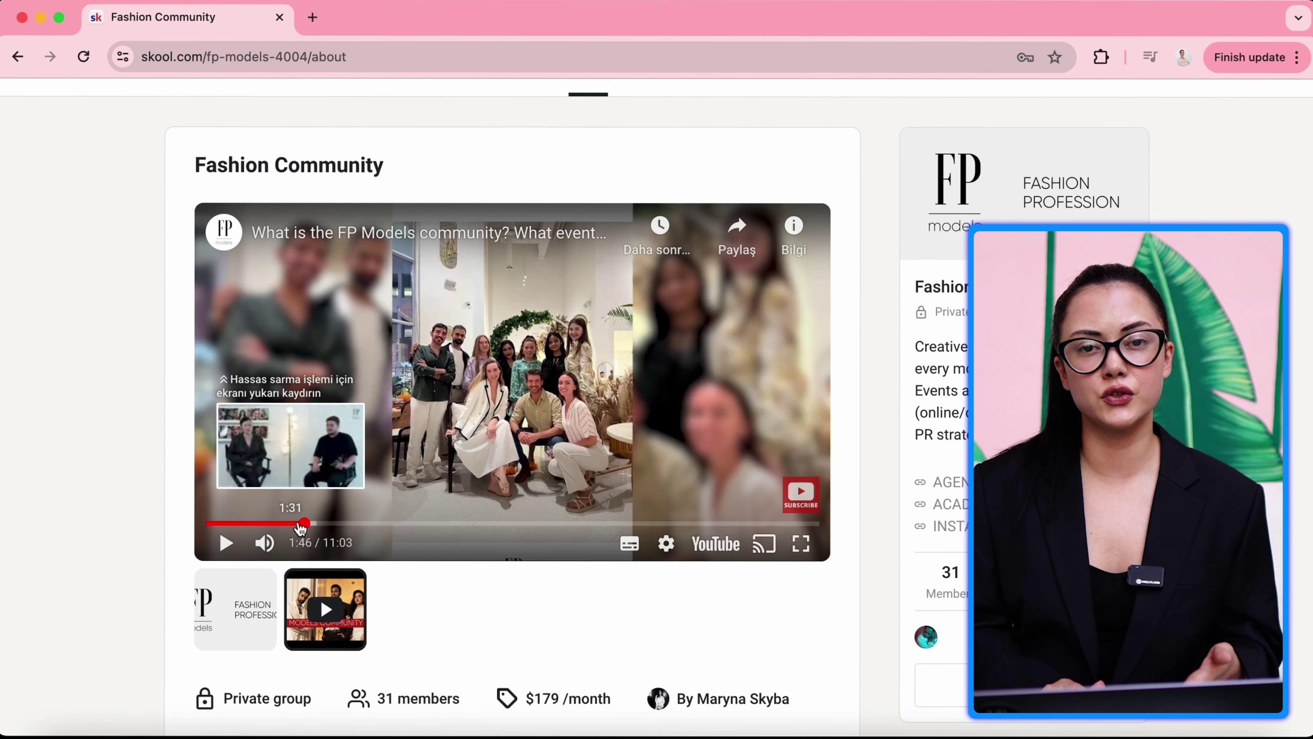
pyautogui.moveTo(338, 526); pyautogui.dragTo(428, 524)
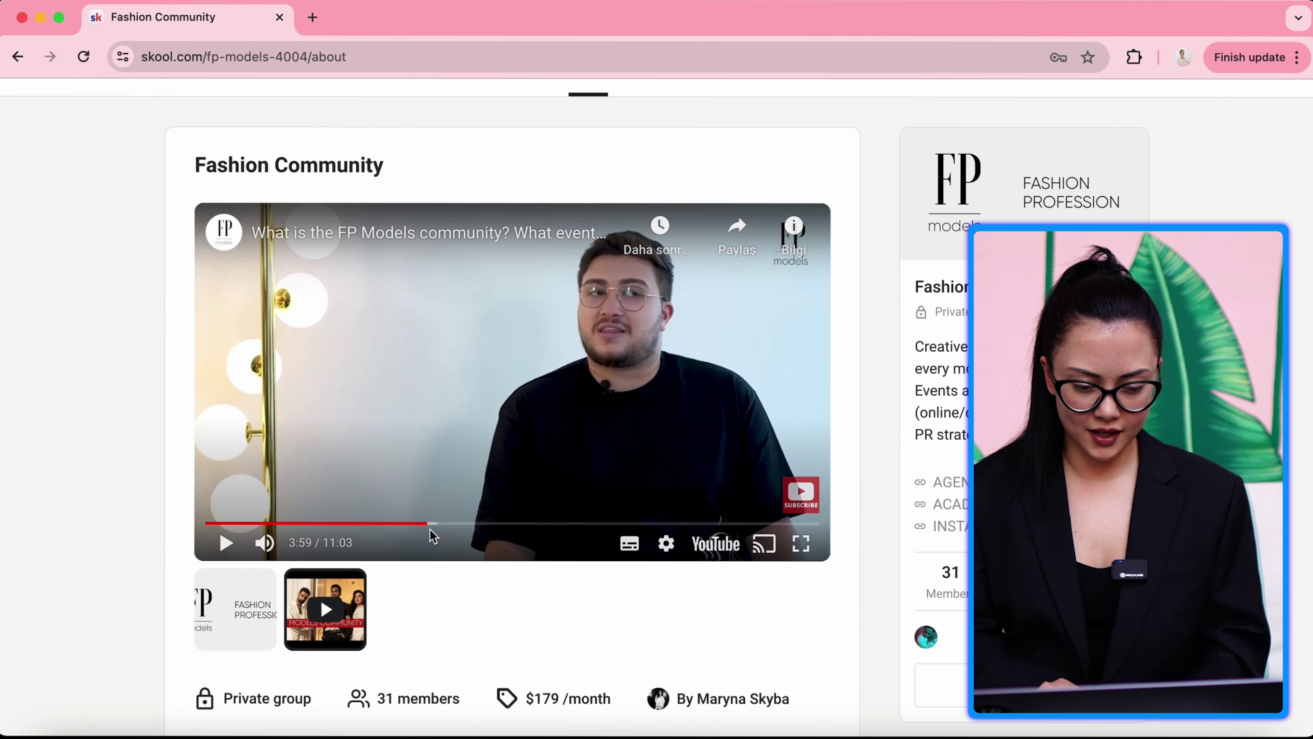
pyautogui.click(462, 523)
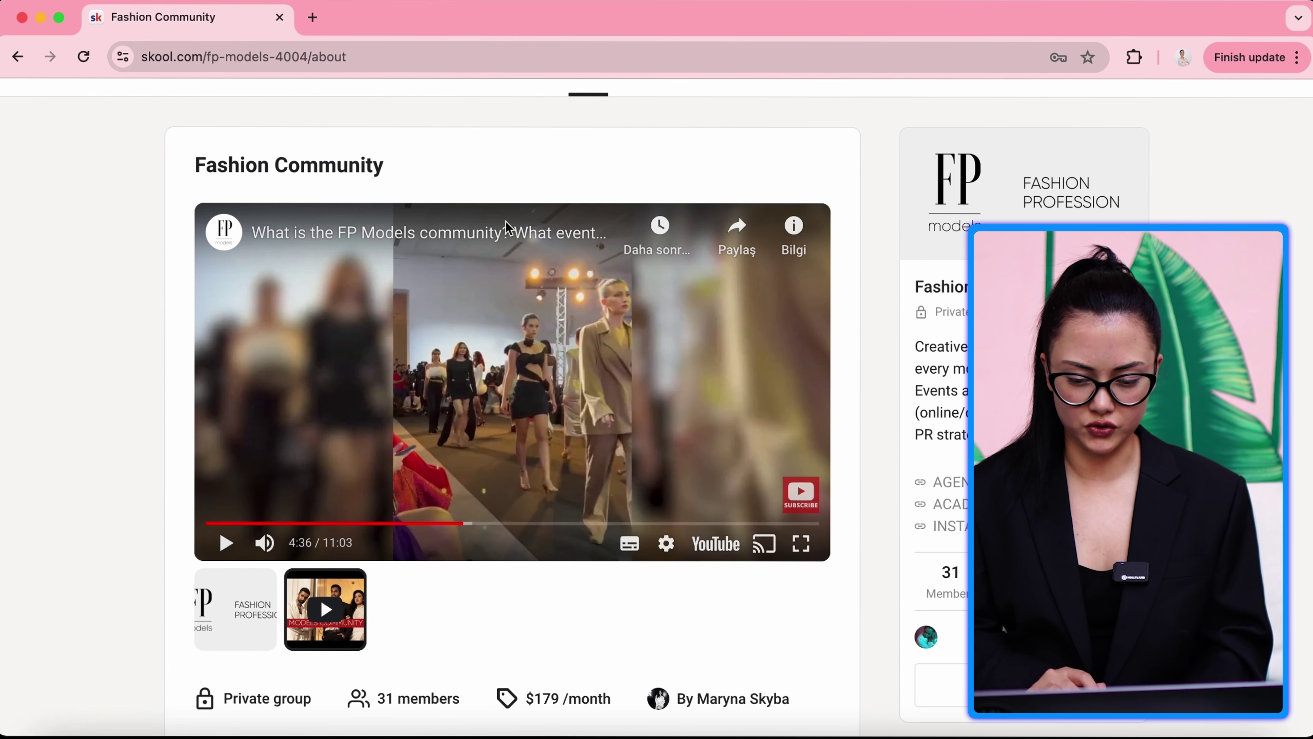
pyautogui.scroll(3, 507, 228)
# Check the chats and notifications dropdowns, then close them
pyautogui.click(1029, 118)
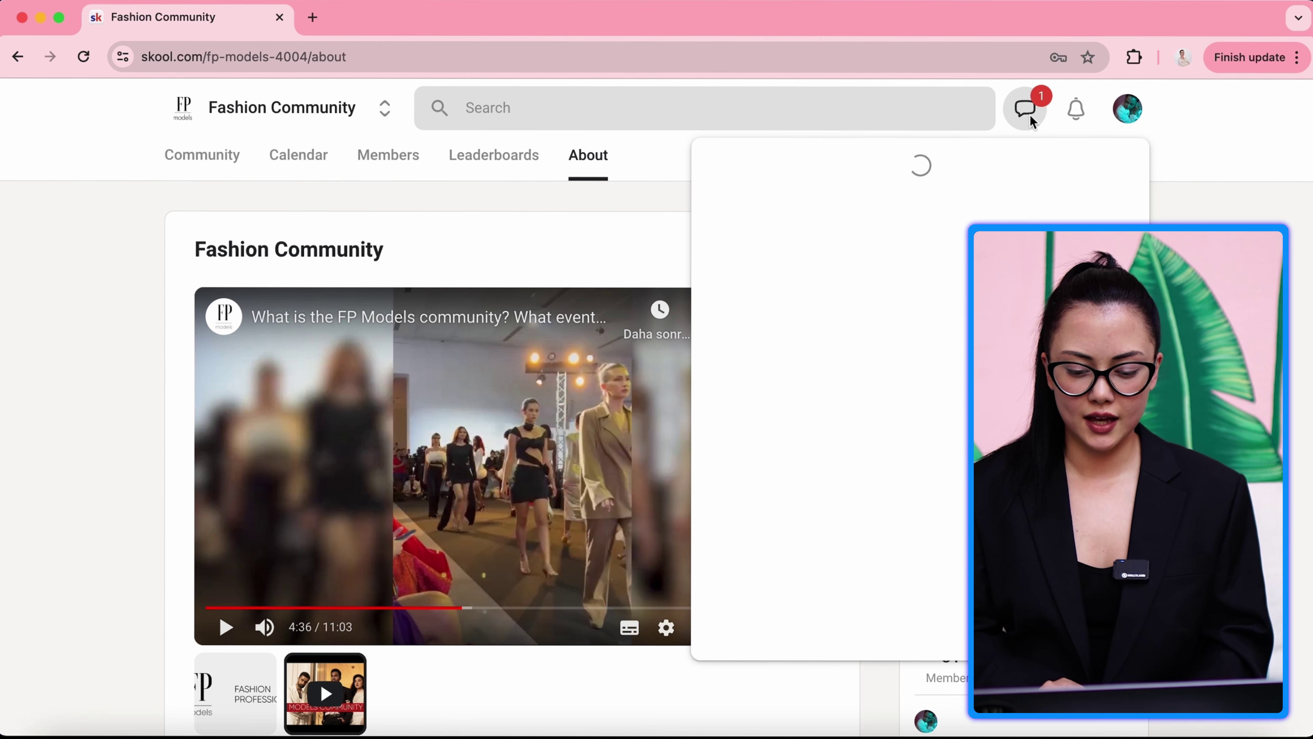
pyautogui.click(1074, 114)
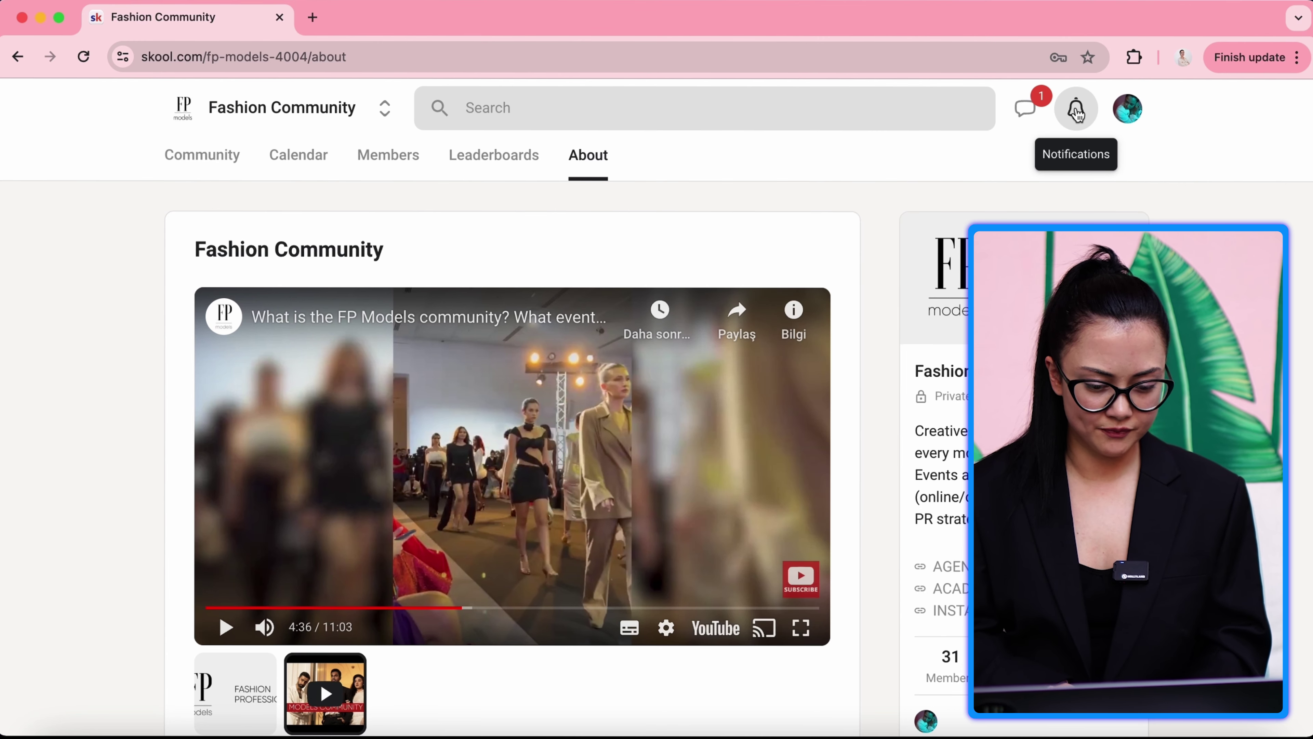
pyautogui.click(1077, 112)
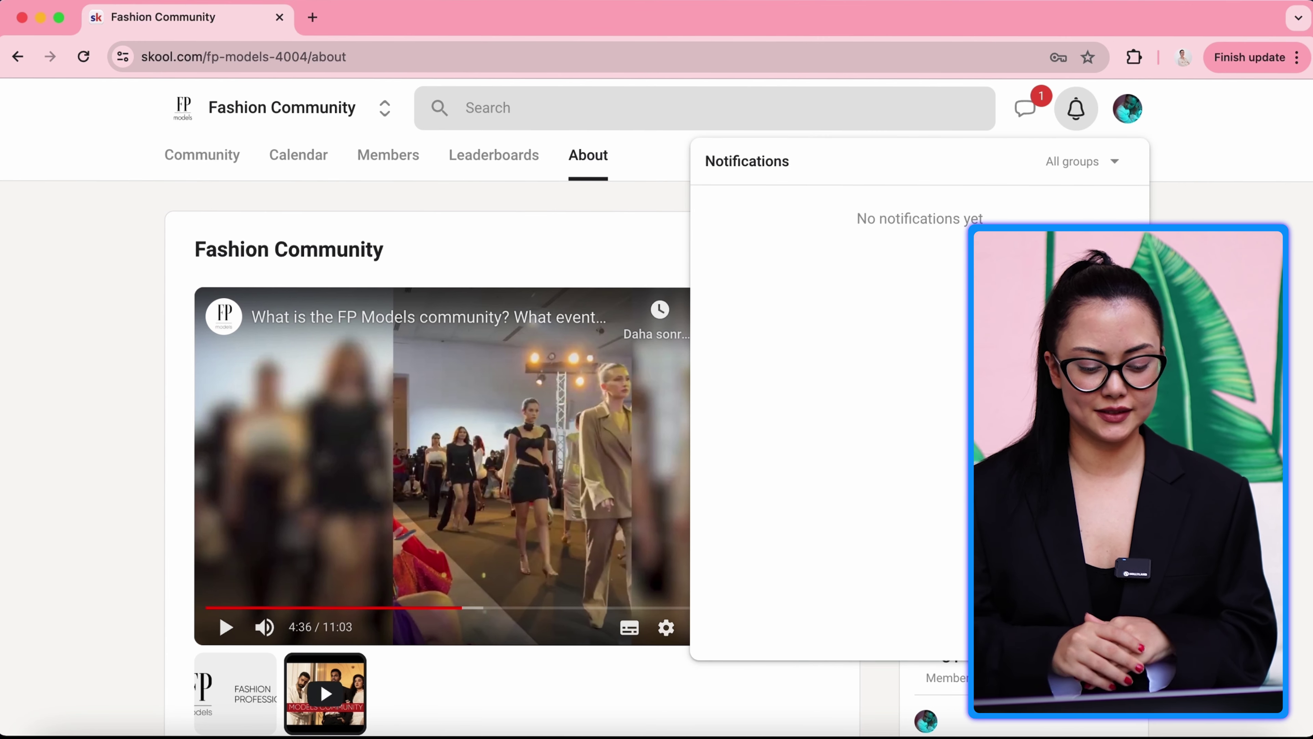
pyautogui.click(1077, 112)
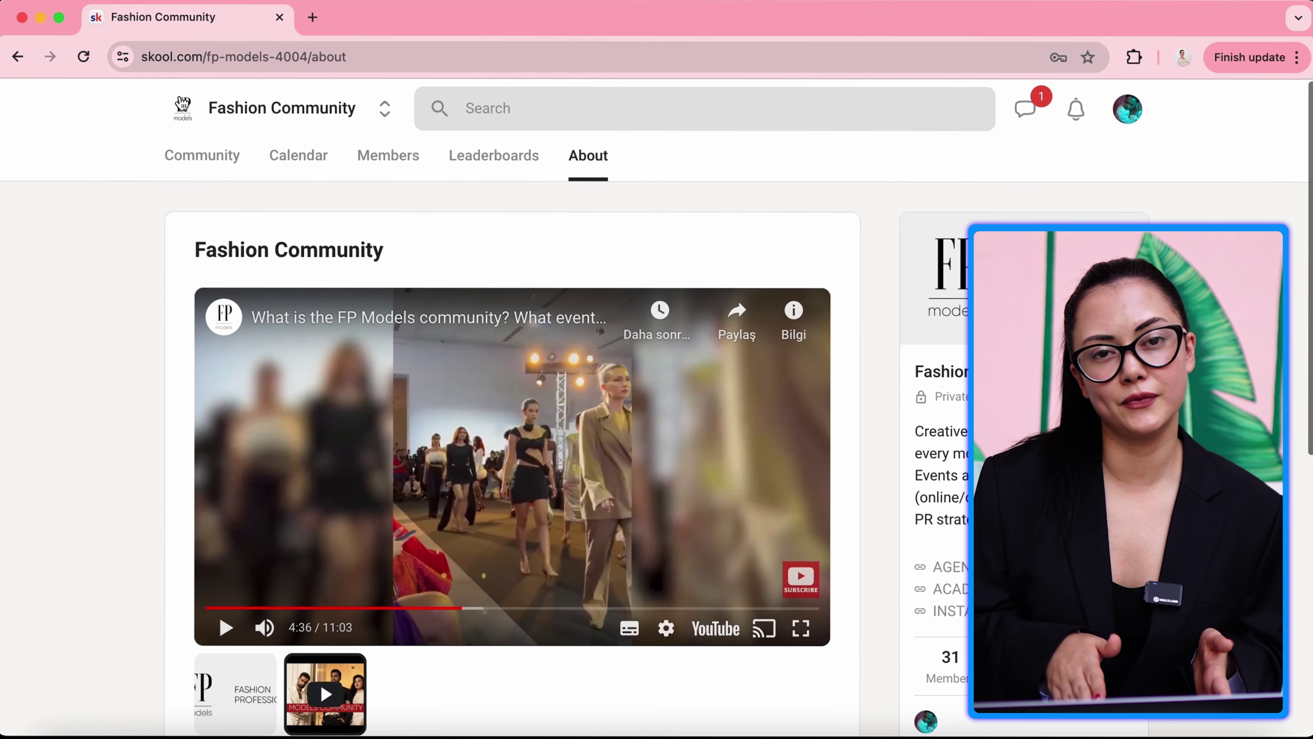
# Return to the Fashion Community feed and open User settings from the avatar menu
pyautogui.click(263, 110)
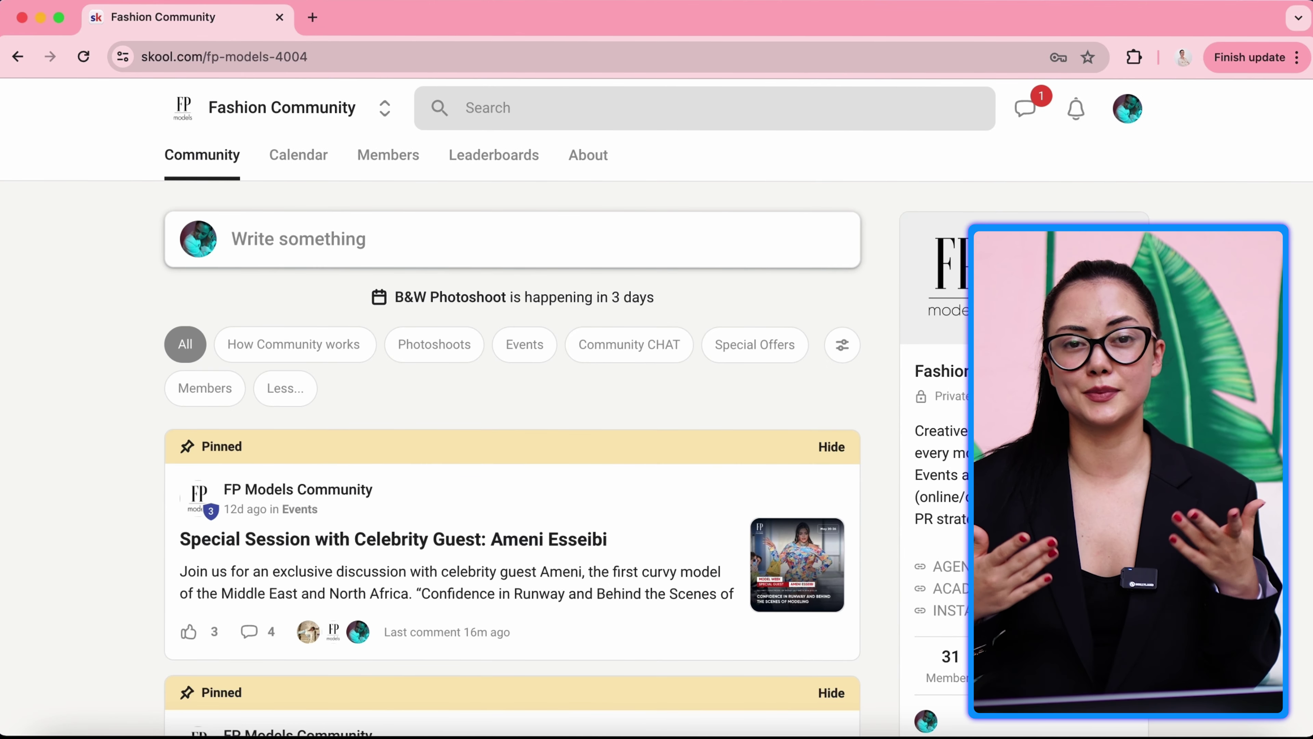
pyautogui.scroll(-2, 102, 563)
pyautogui.scroll(2, 512, 414)
pyautogui.click(1128, 109)
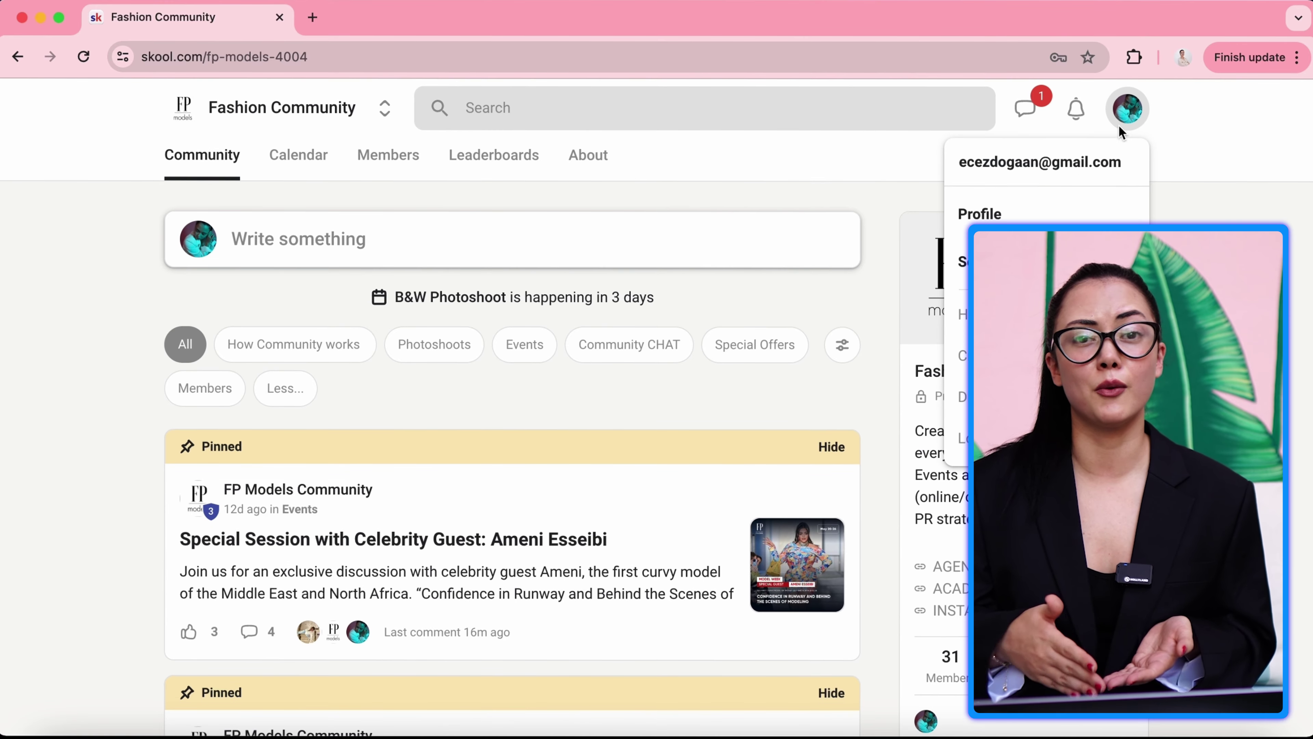
pyautogui.click(982, 262)
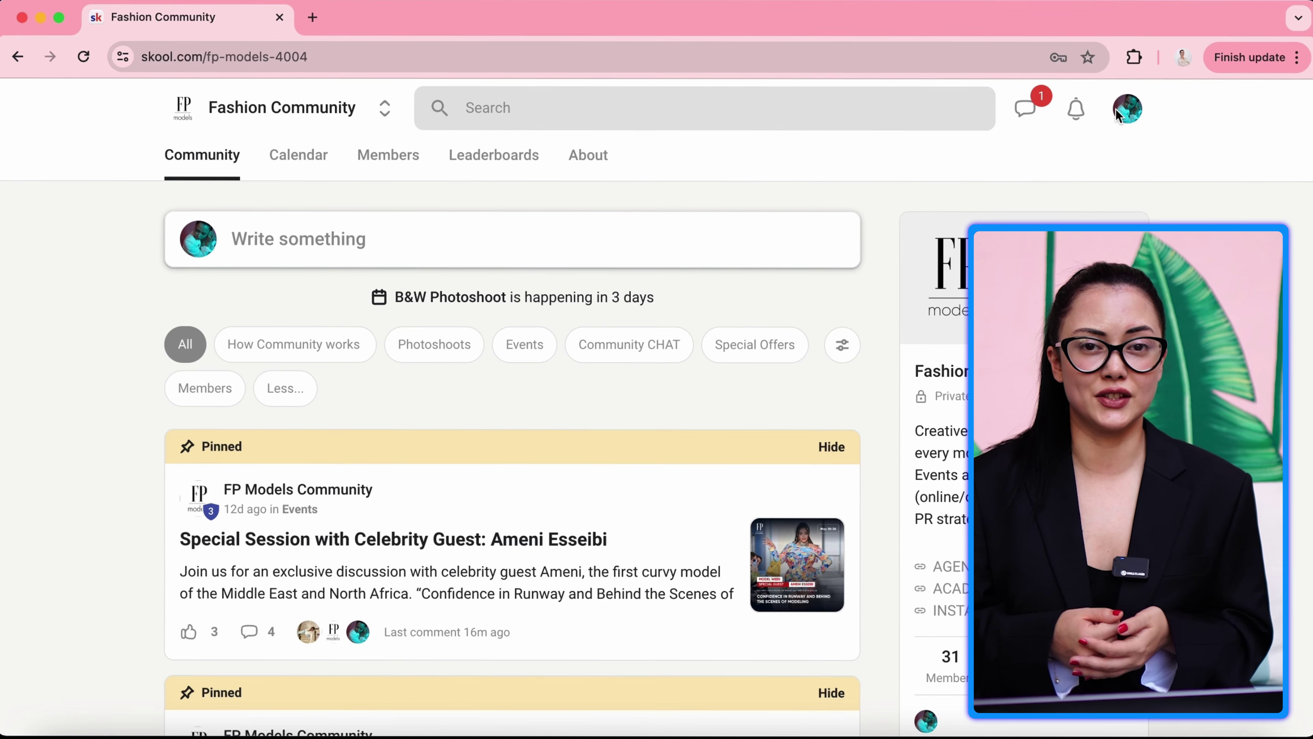
# Change the theme setting to Dark (beta) and save it
pyautogui.scroll(-5, 858, 261)
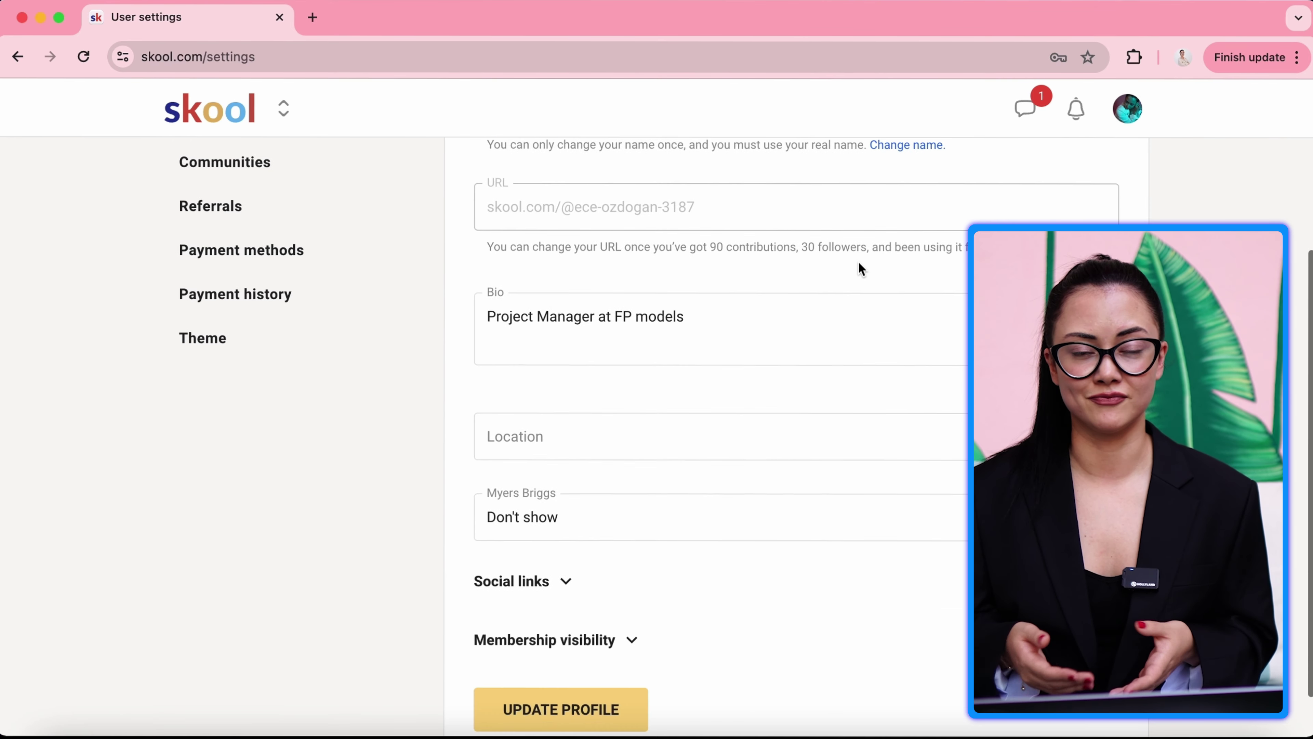
pyautogui.scroll(5, 859, 262)
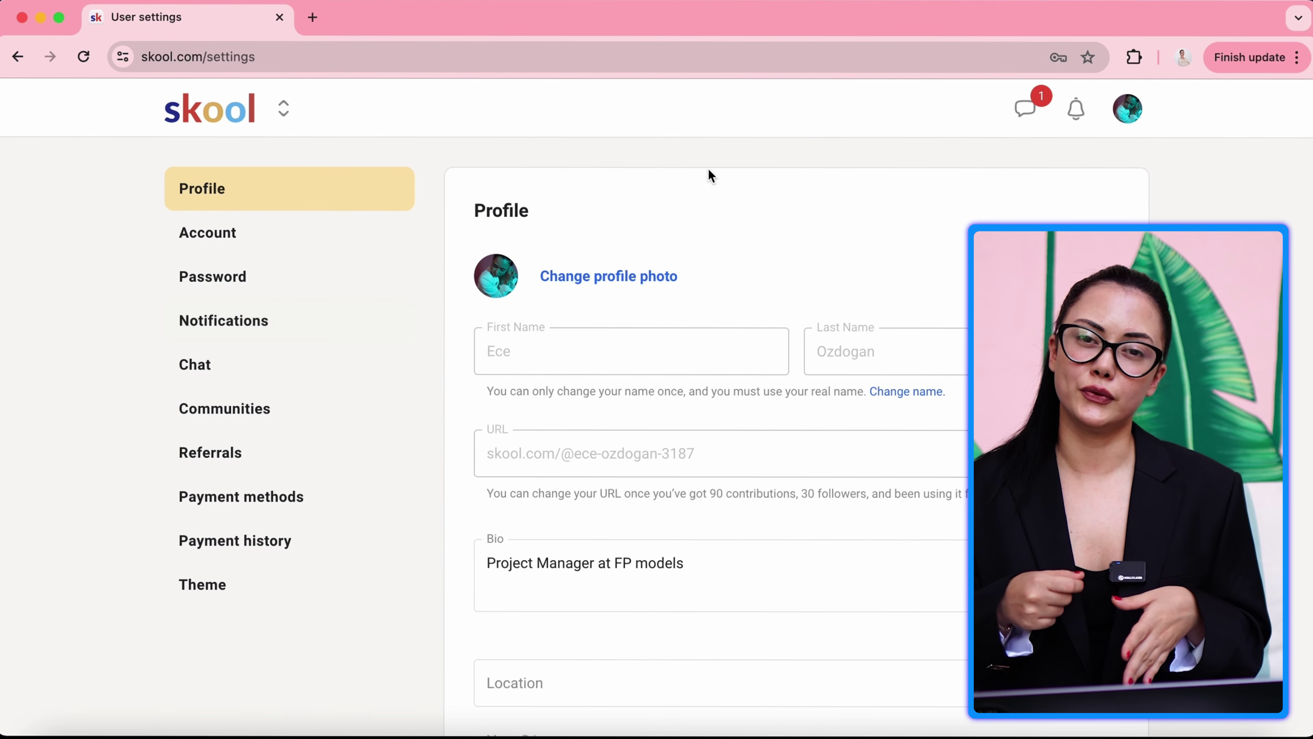
pyautogui.click(274, 584)
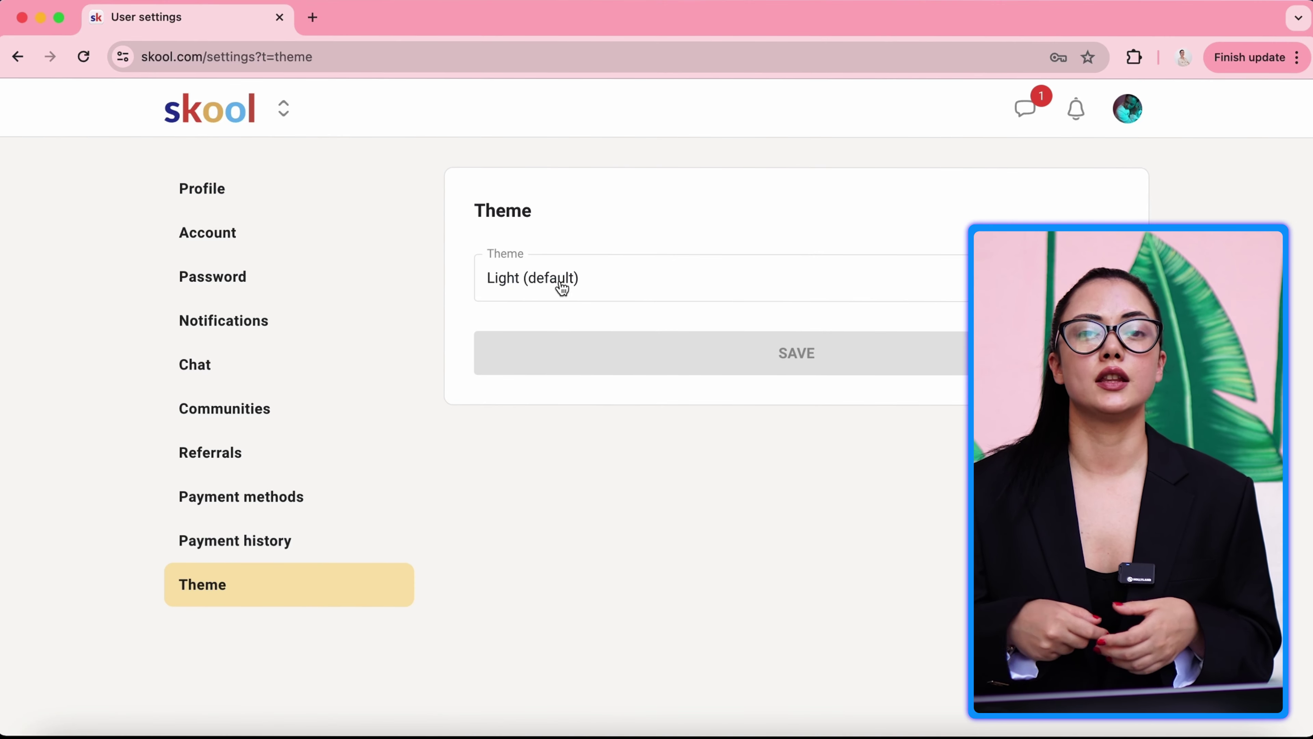
pyautogui.click(561, 286)
pyautogui.click(557, 392)
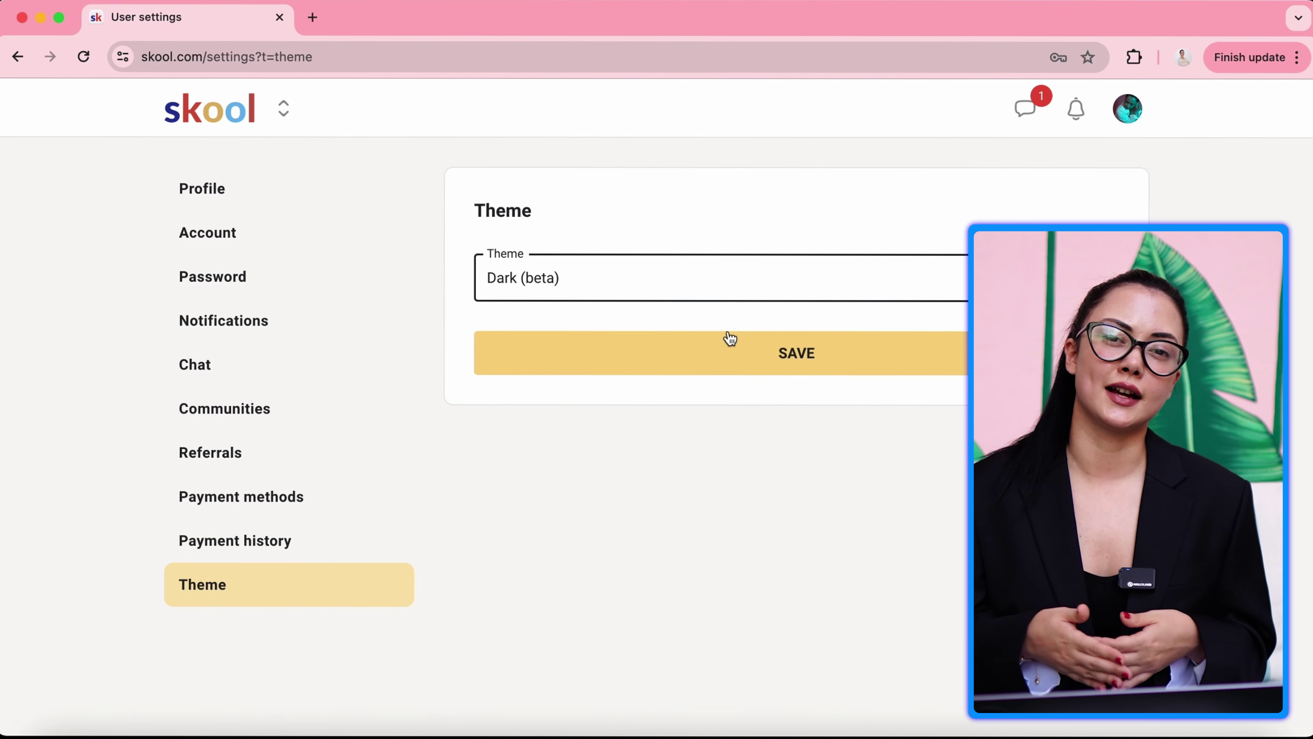
pyautogui.click(733, 343)
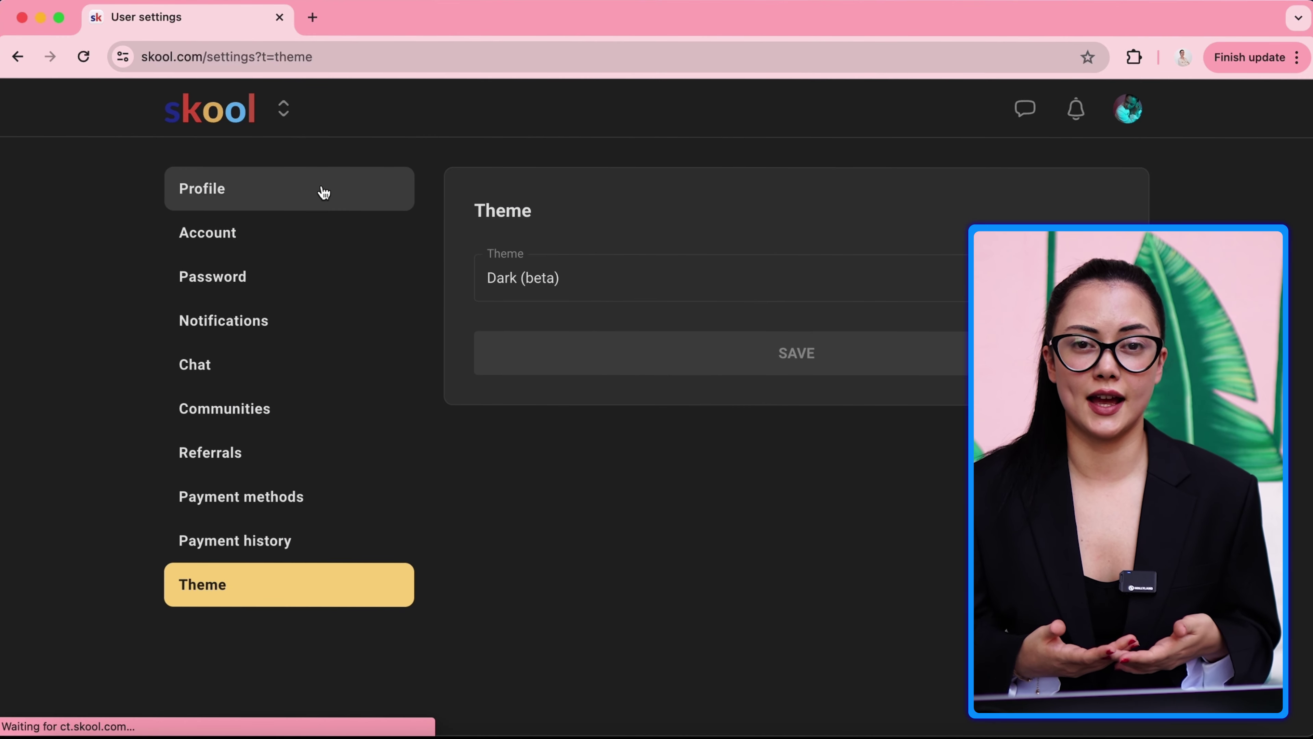
# Browse the Profile, Account, Password and Notifications sections, then return to the community home
pyautogui.click(324, 193)
pyautogui.click(288, 245)
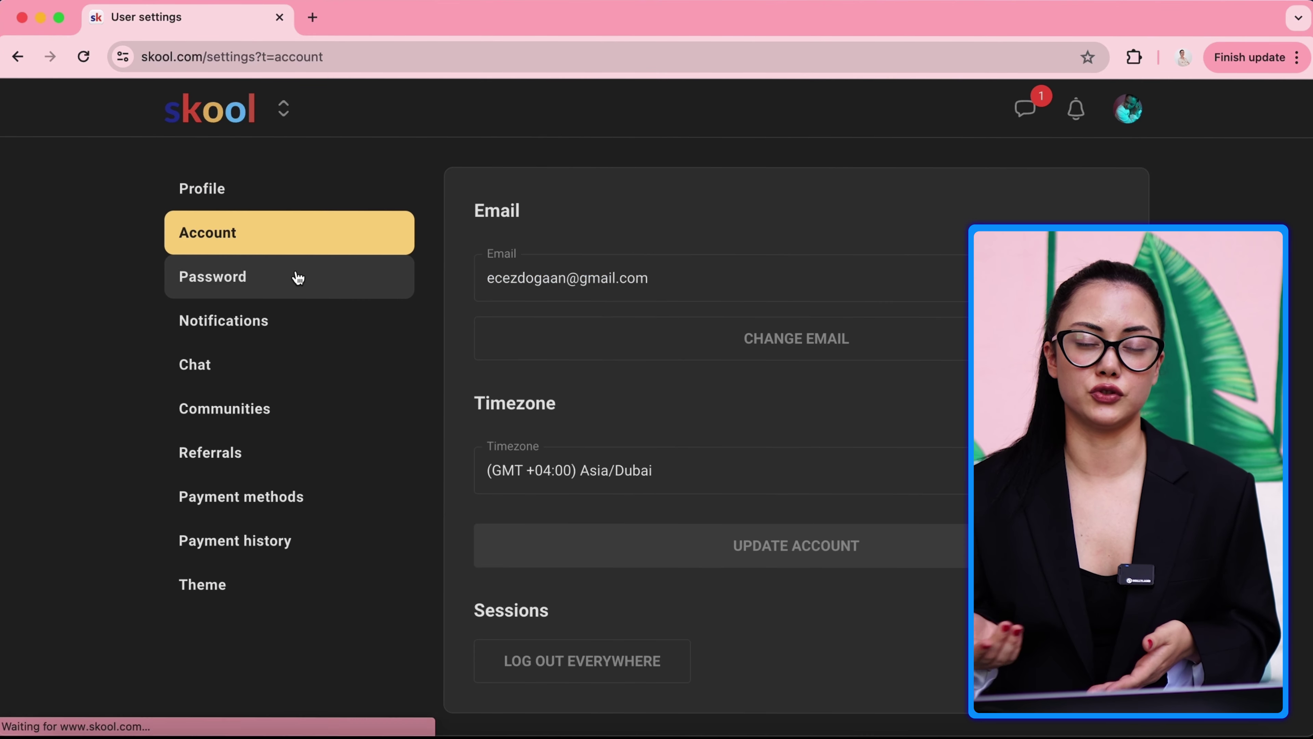
pyautogui.click(299, 277)
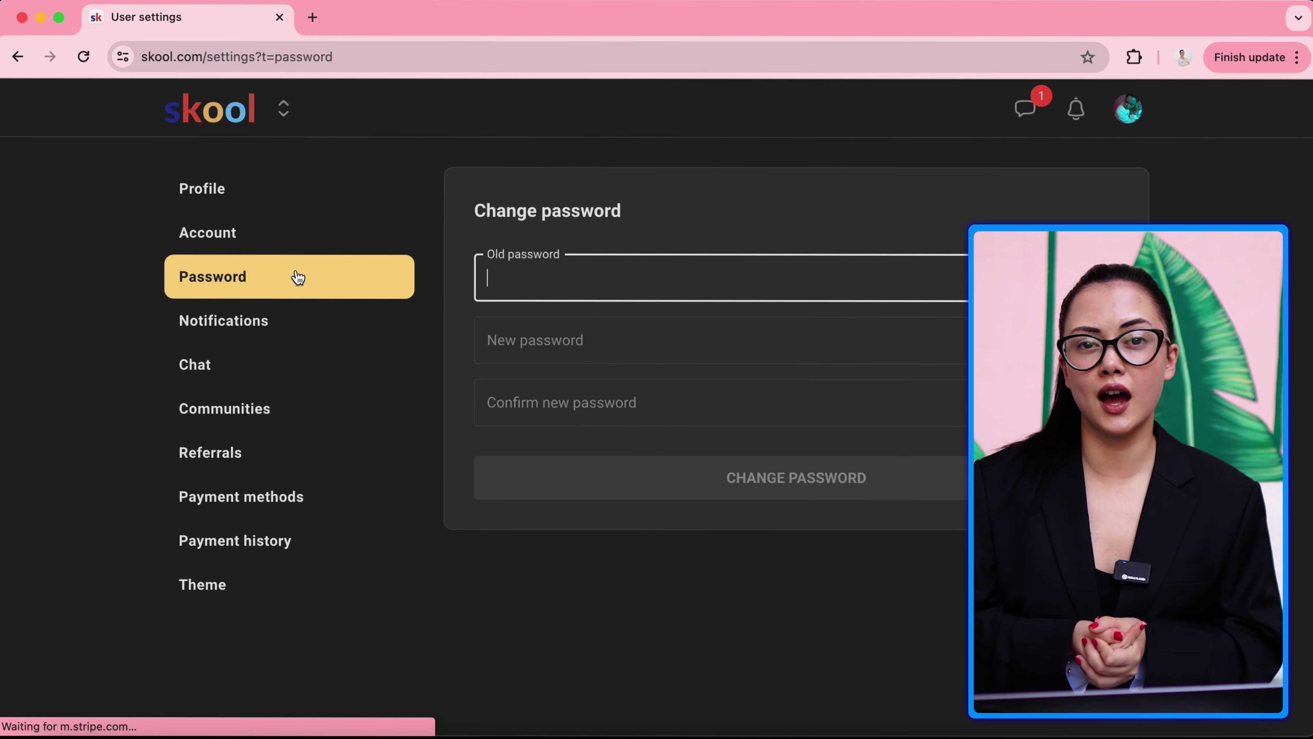
pyautogui.click(305, 320)
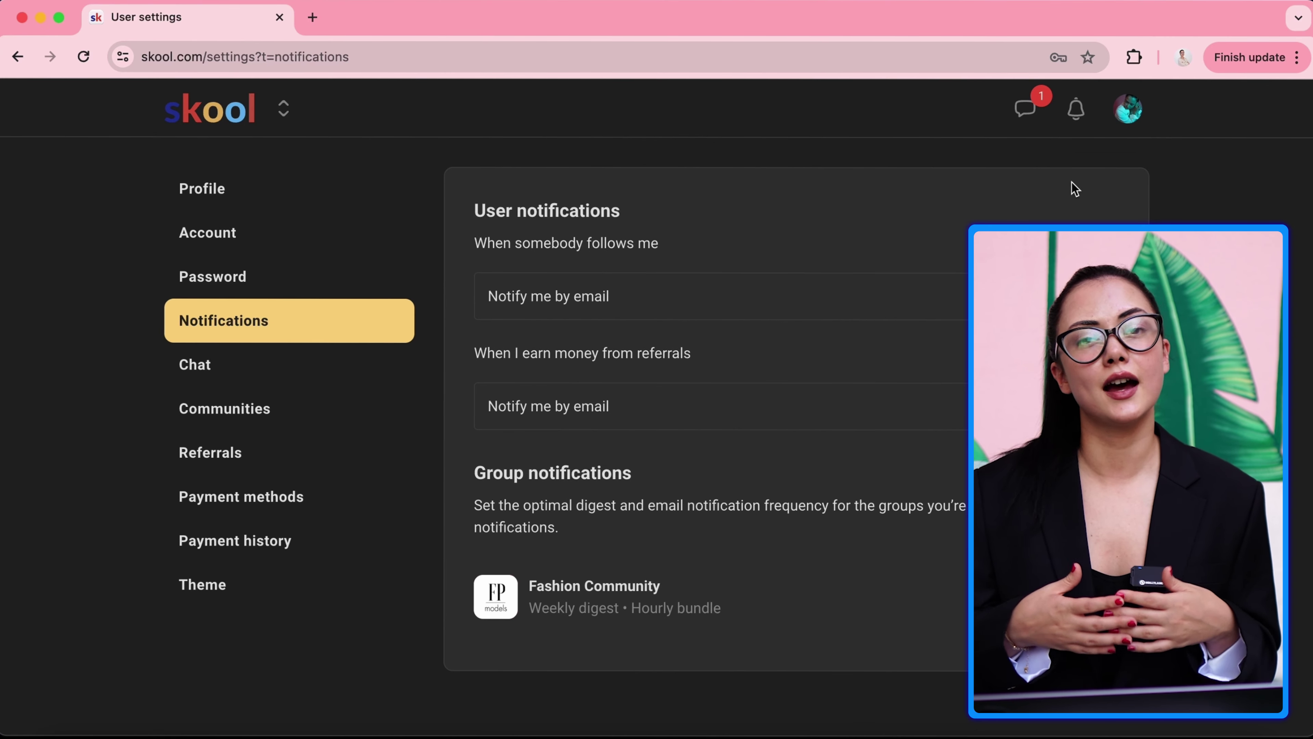
pyautogui.click(1128, 109)
pyautogui.click(1029, 217)
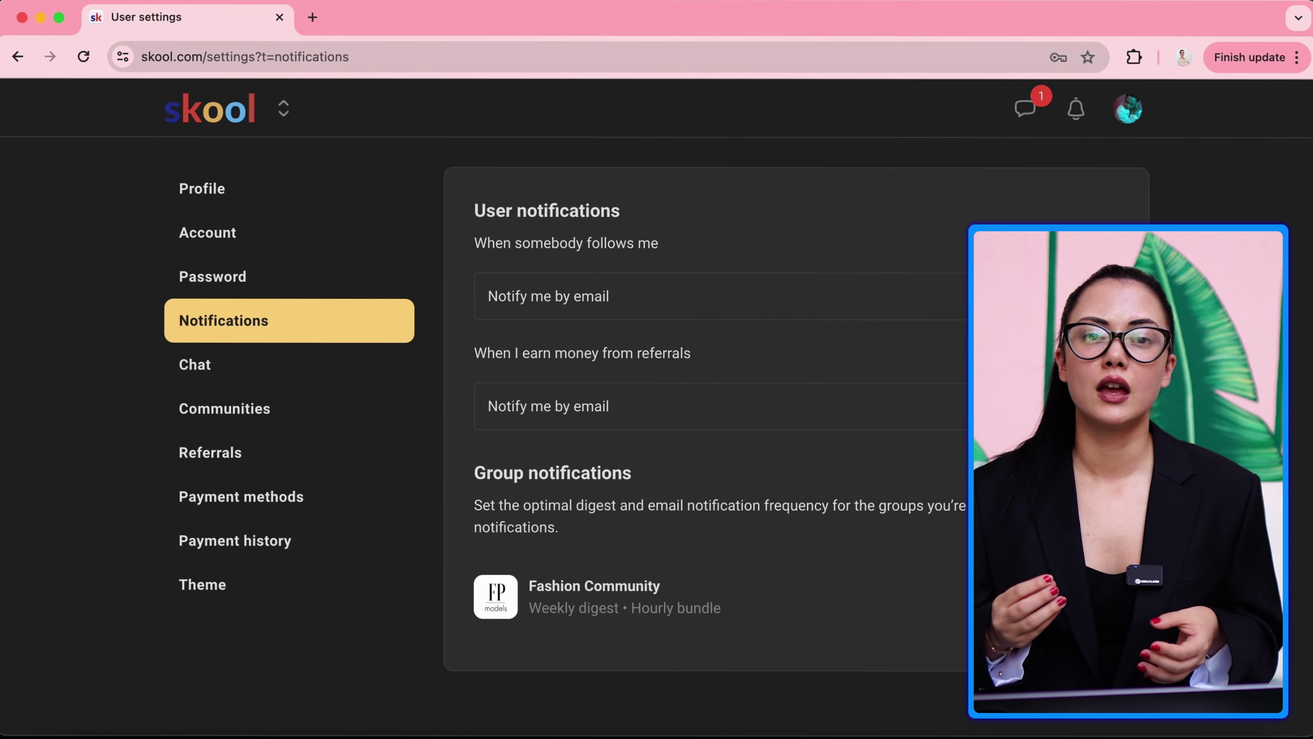
pyautogui.click(220, 116)
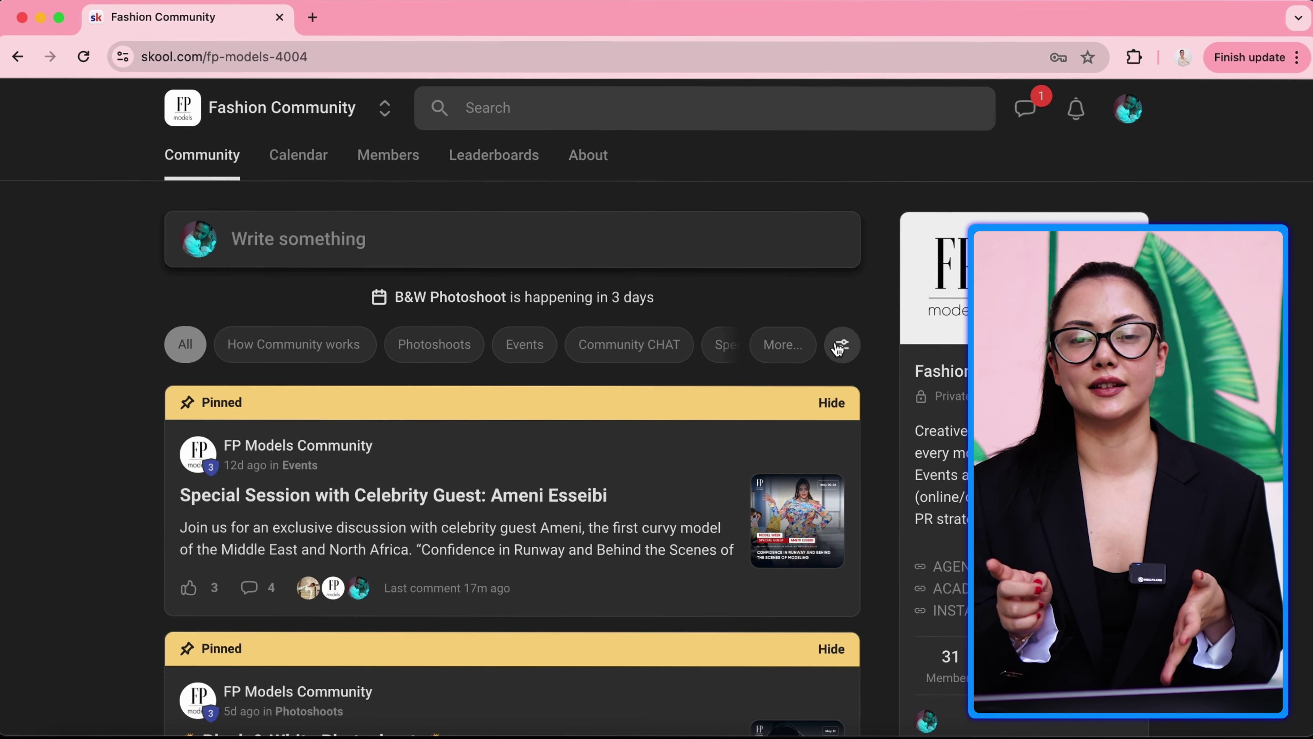
pyautogui.scroll(-2, 841, 341)
pyautogui.scroll(2, 842, 339)
pyautogui.scroll(-1, 842, 339)
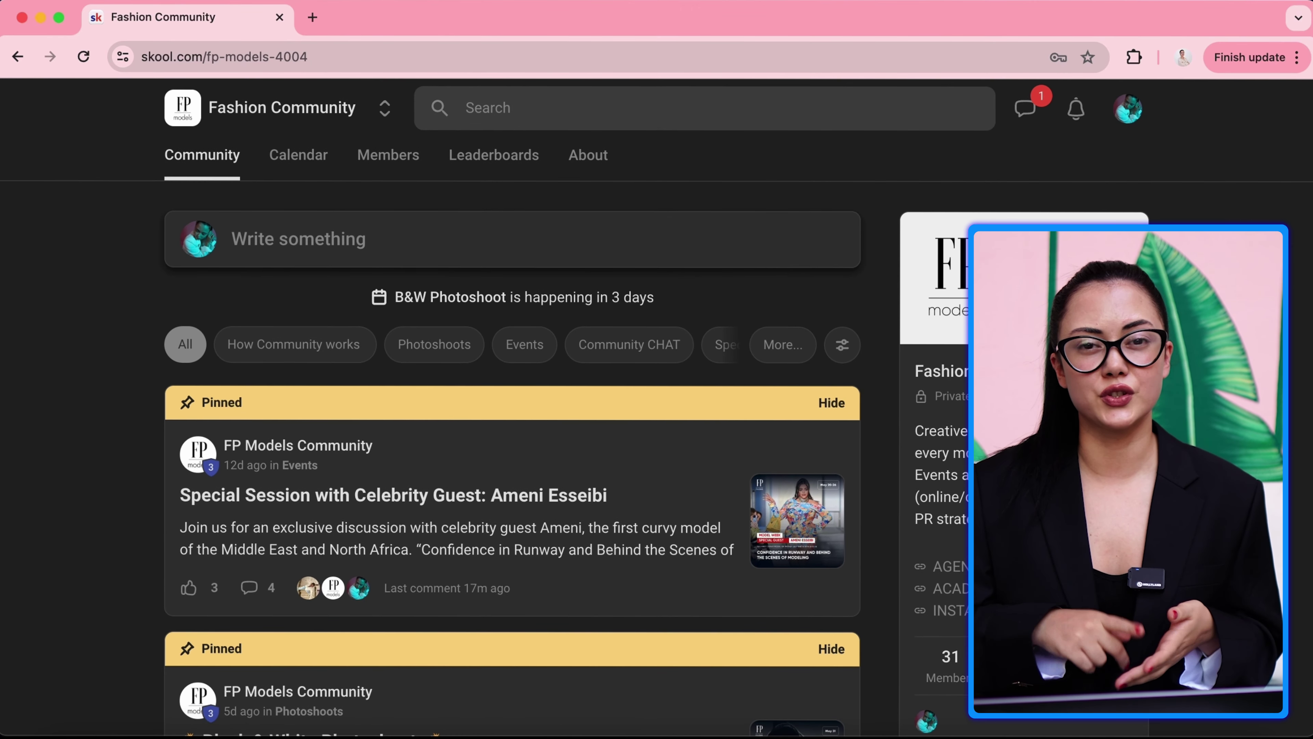
pyautogui.scroll(-15, 843, 339)
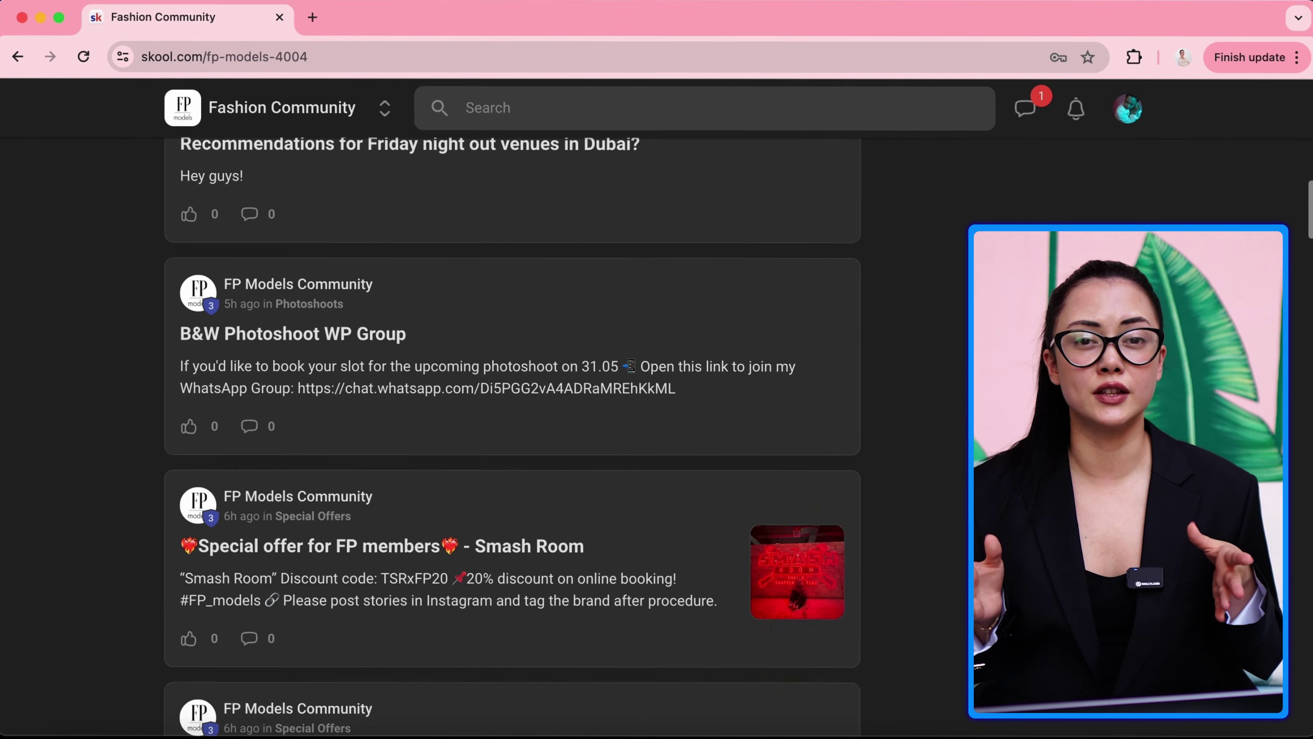
pyautogui.scroll(-10, 512, 414)
pyautogui.scroll(20, 512, 413)
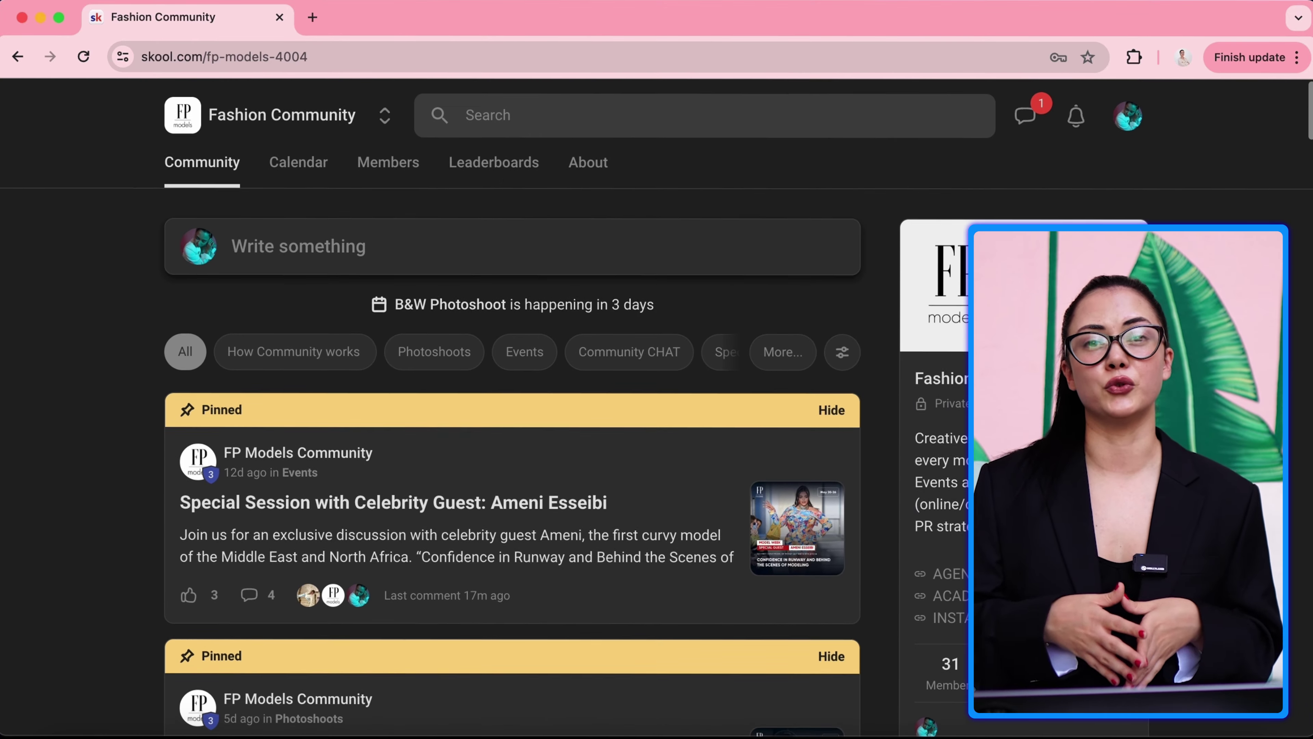